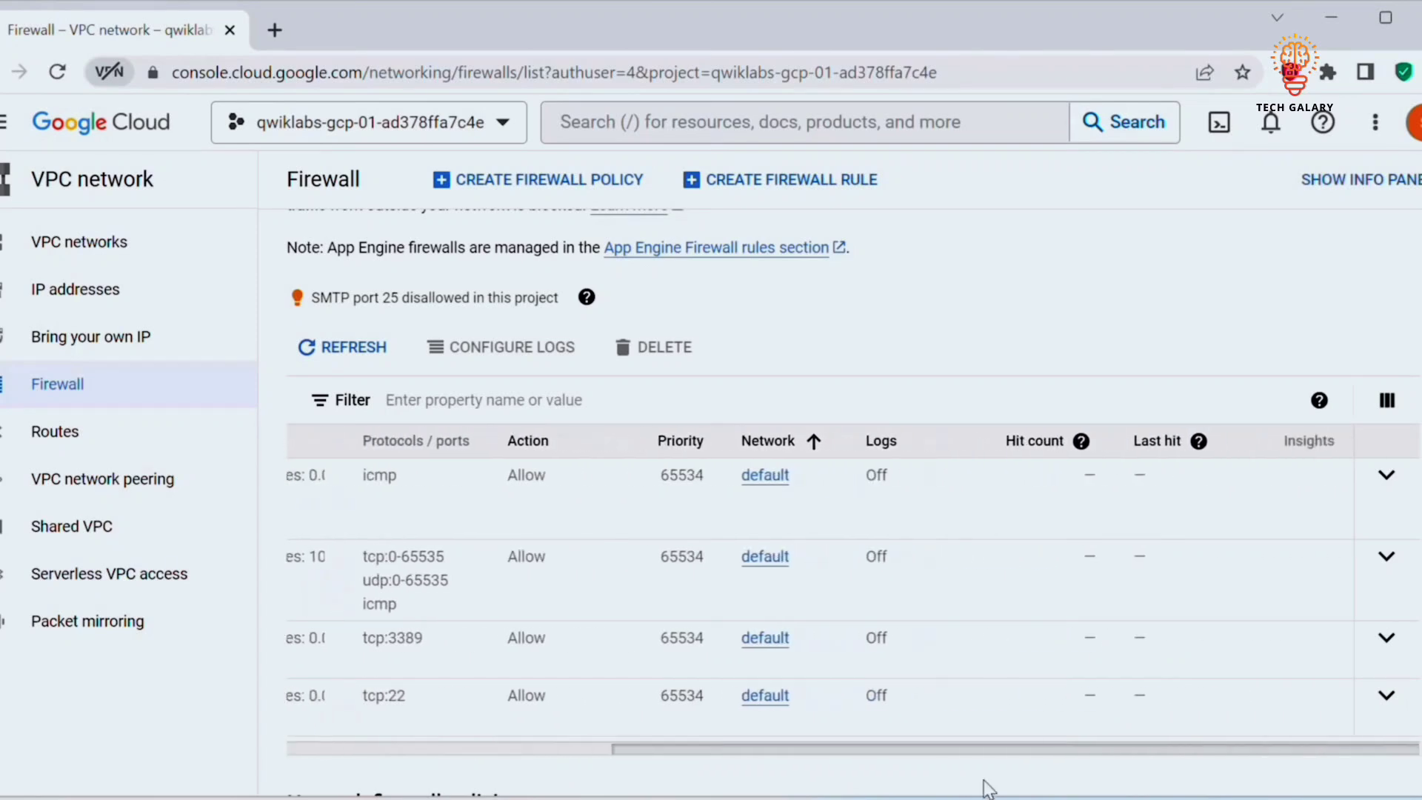
- Start a new VPC firewall rule named fw-allow-health-checks and target instances with the tag allow-health-checks
{"action": "left_click", "coordinate": [793, 190]}
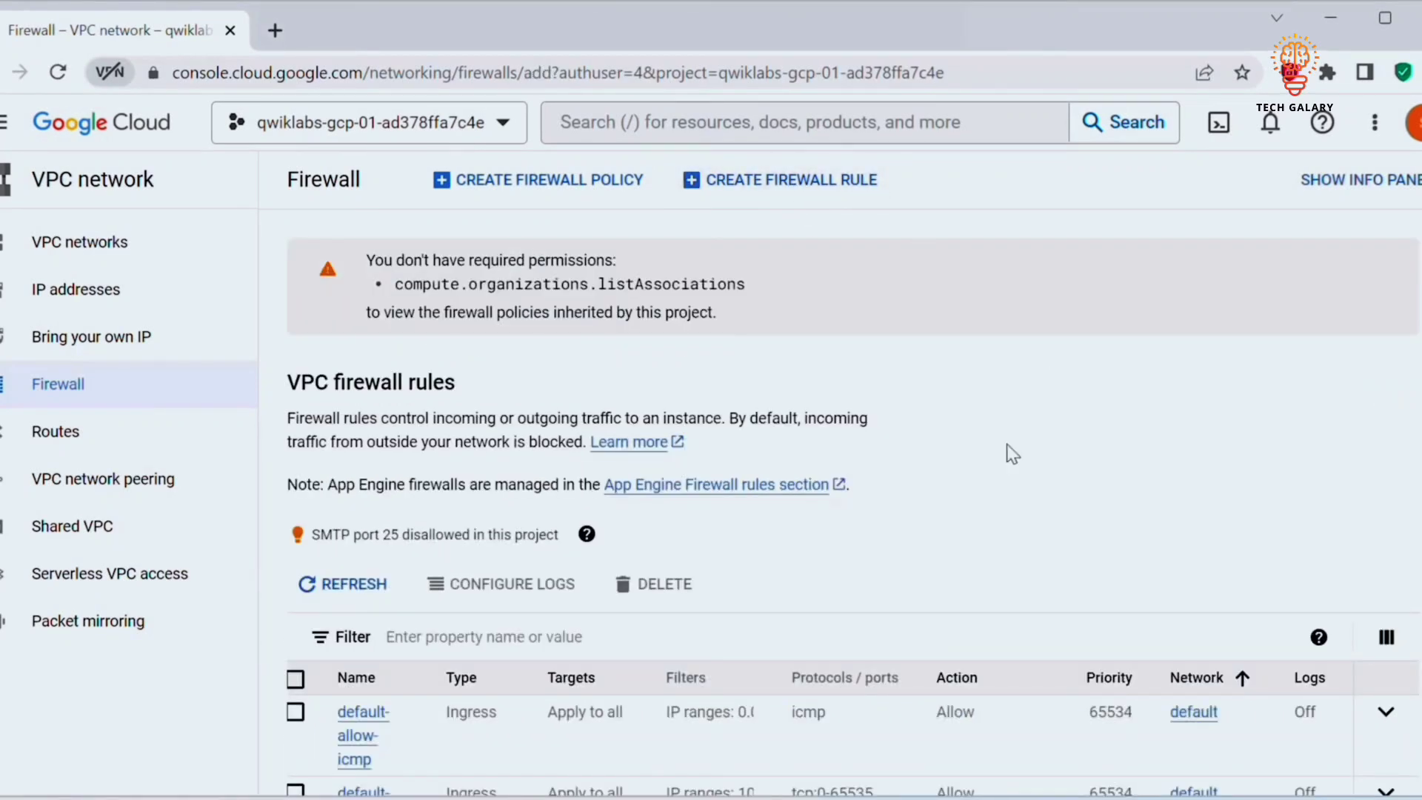
{"action": "left_click", "coordinate": [356, 330]}
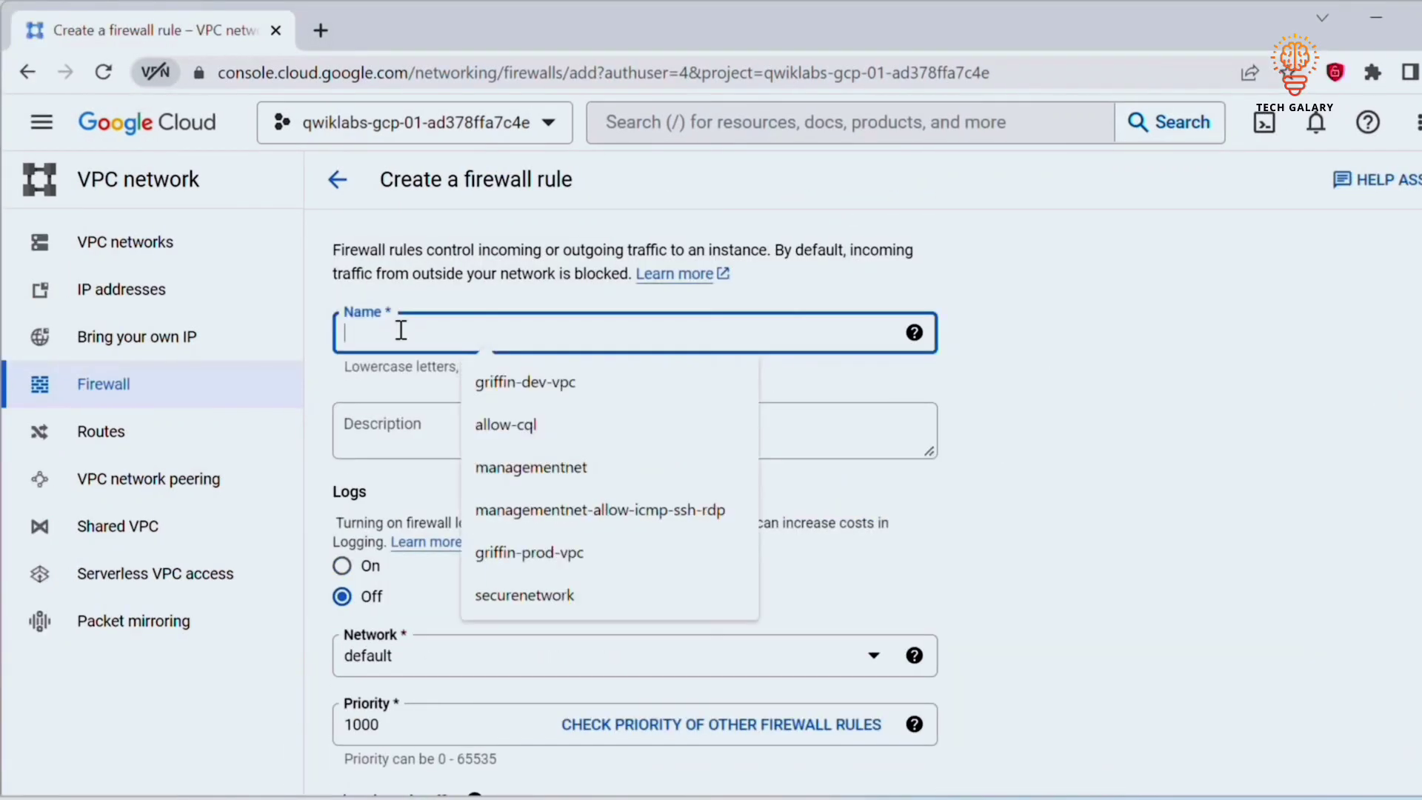
{"action": "scroll", "coordinate": [394, 371], "scroll_direction": "down", "scroll_amount": 3}
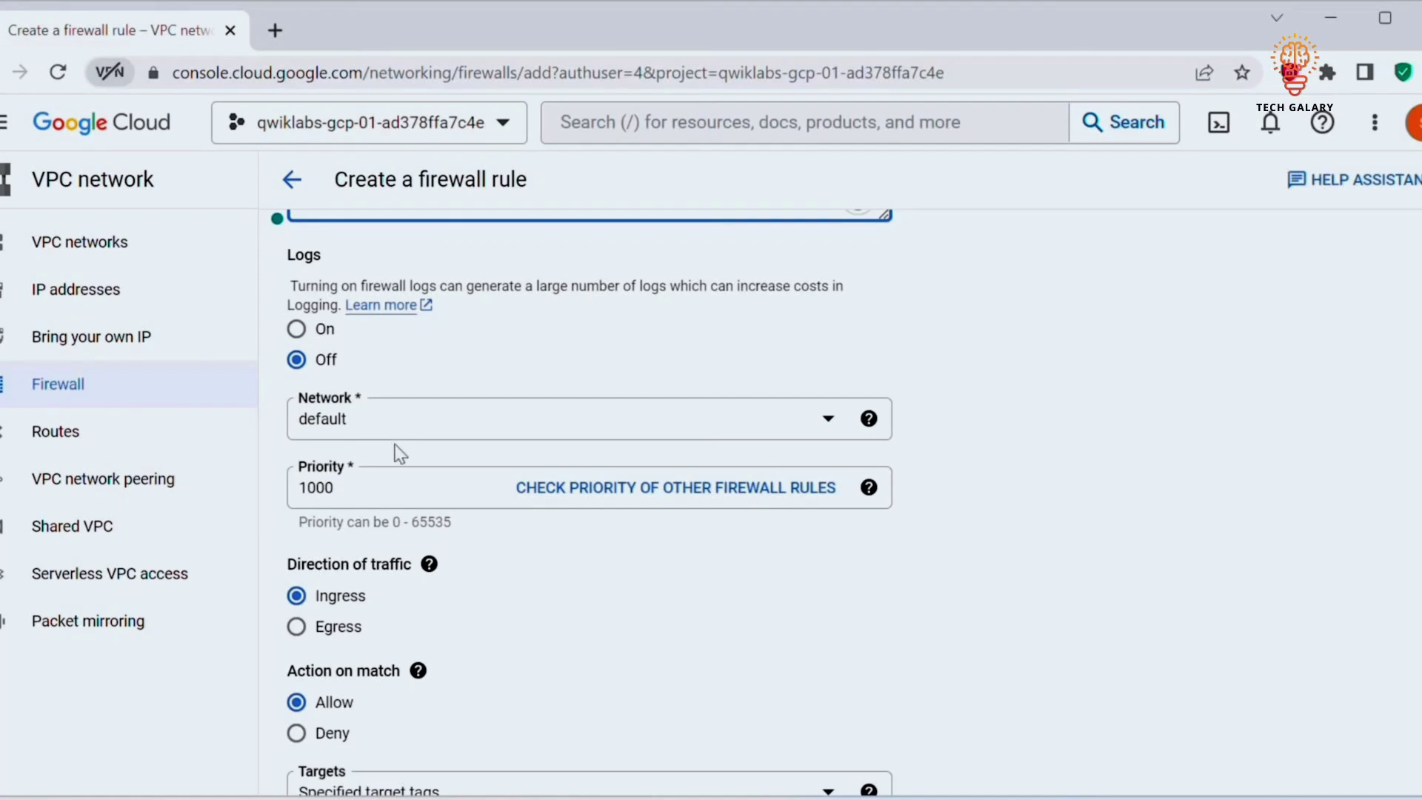
{"action": "scroll", "coordinate": [415, 451], "scroll_direction": "down", "scroll_amount": 5}
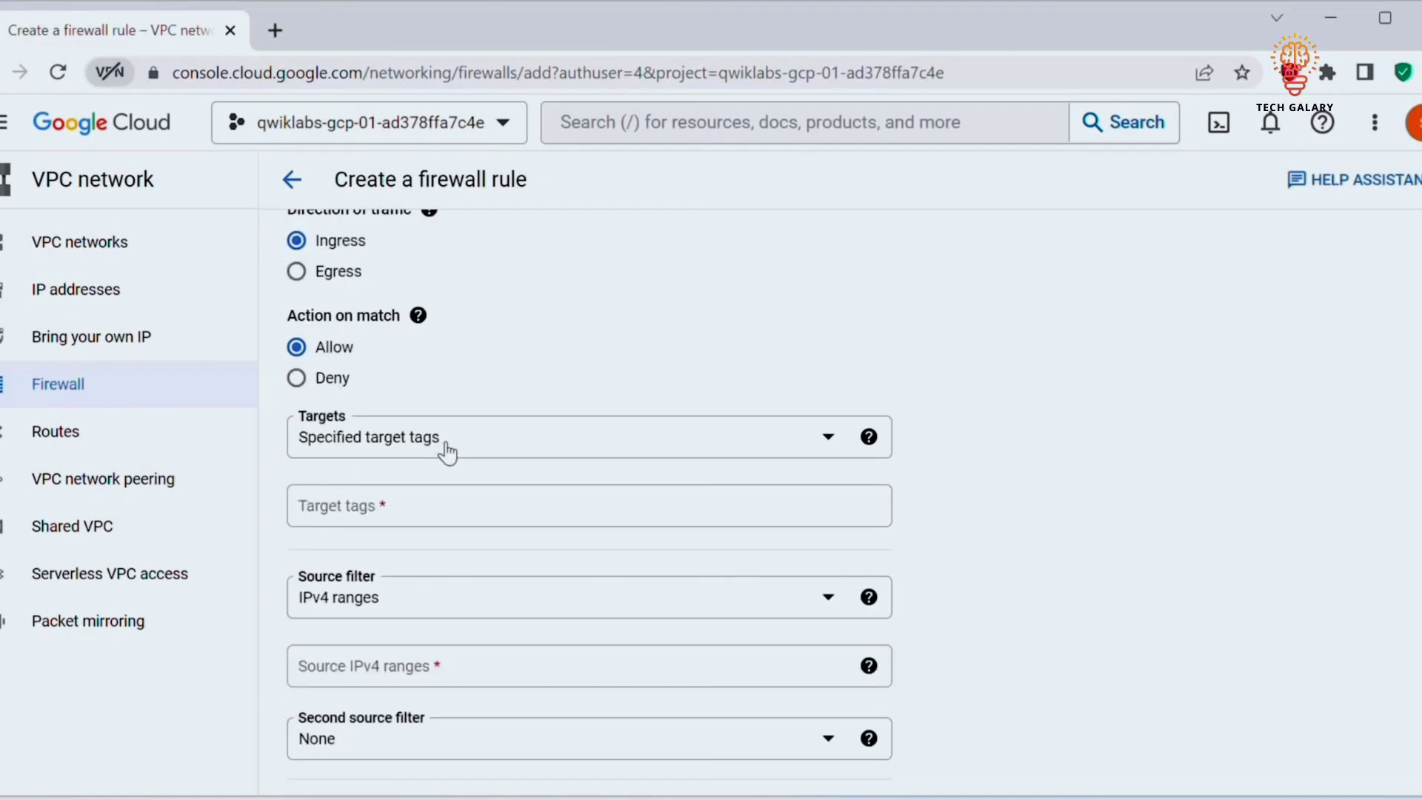
{"action": "left_click", "coordinate": [447, 453]}
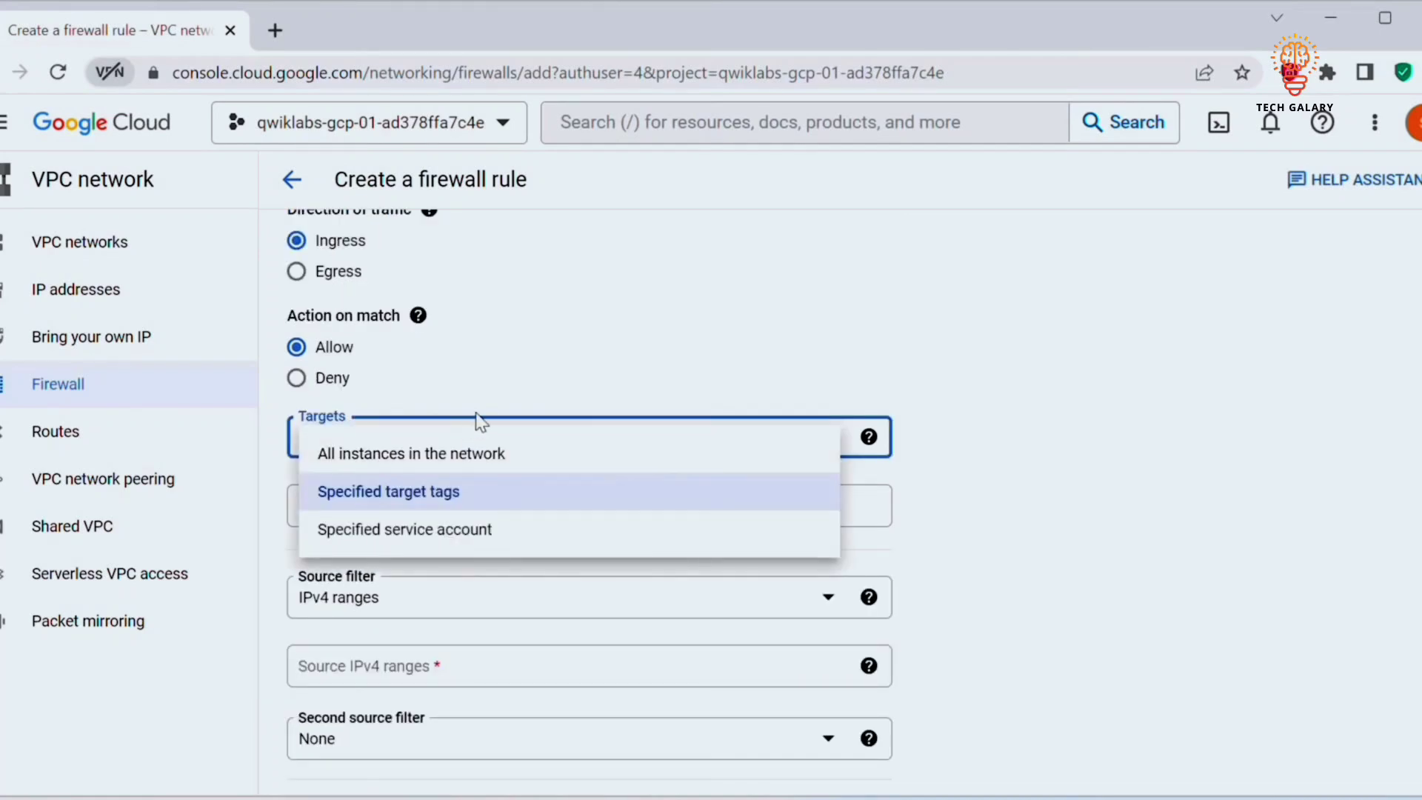
{"action": "left_click", "coordinate": [386, 495]}
{"action": "left_click", "coordinate": [388, 505]}
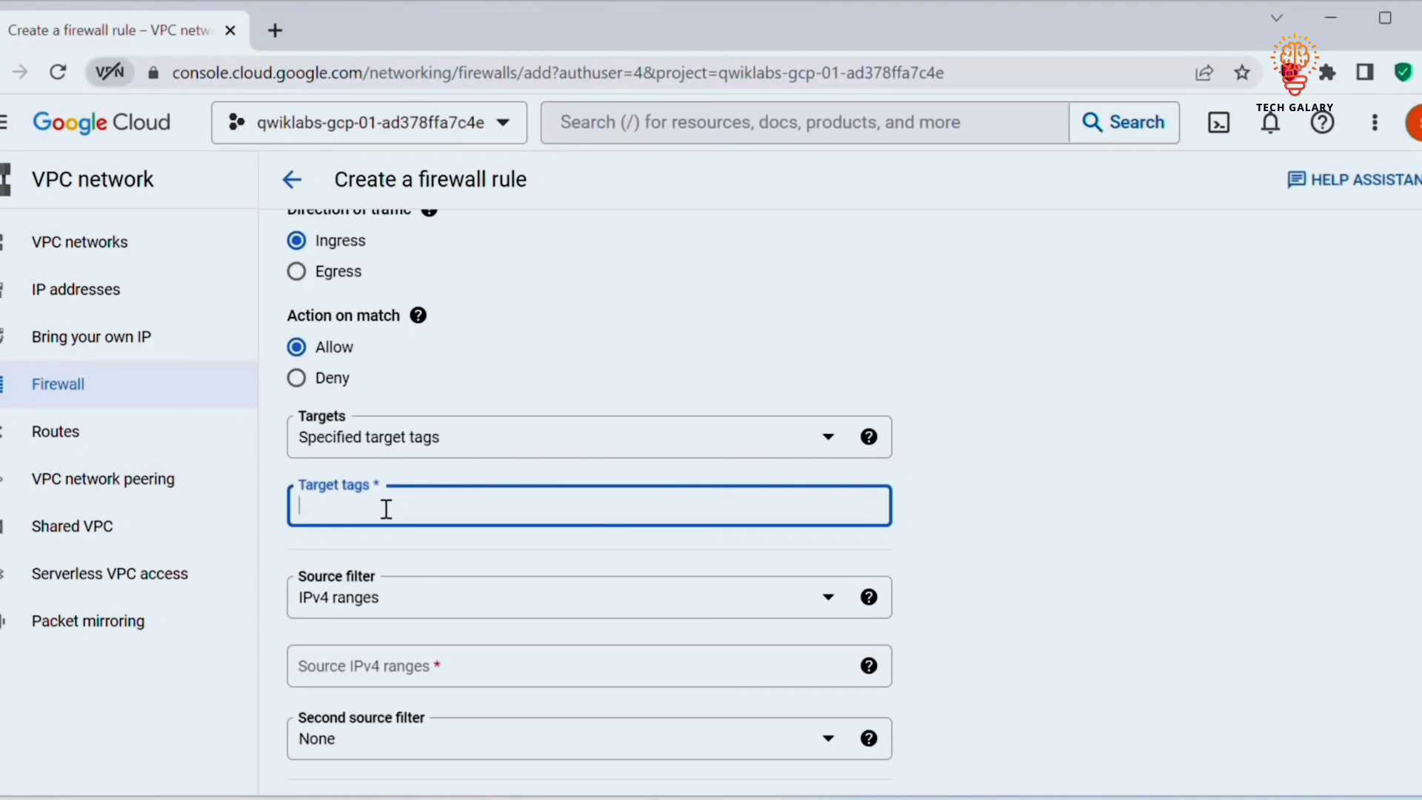
{"action": "type", "text": "allow-health-checks"}
- Set the rule's source IPv4 ranges to 130.211.0.0/22 and 35.191.0.0/16
{"action": "scroll", "coordinate": [303, 507], "scroll_direction": "down", "scroll_amount": 2}
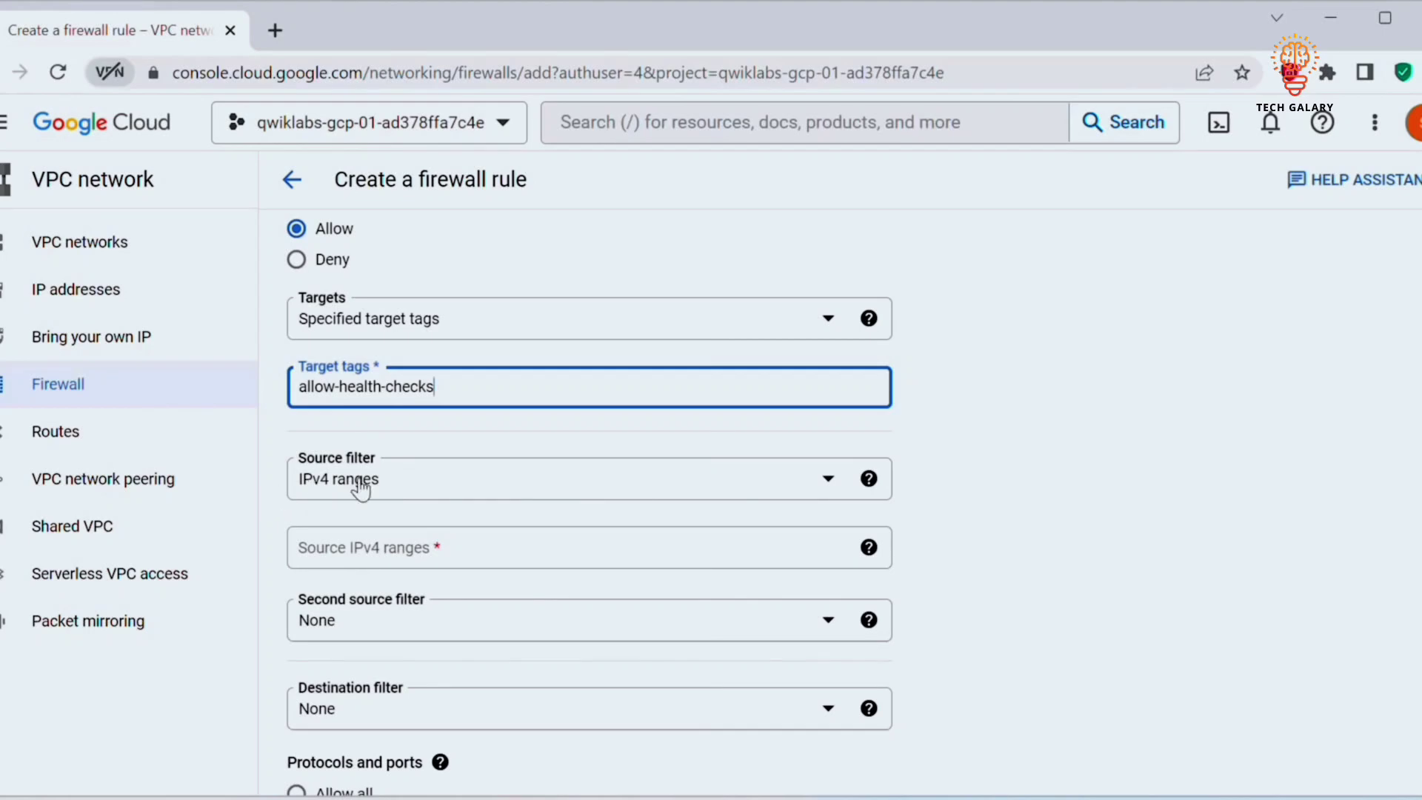
{"action": "scroll", "coordinate": [454, 563], "scroll_direction": "down", "scroll_amount": 2}
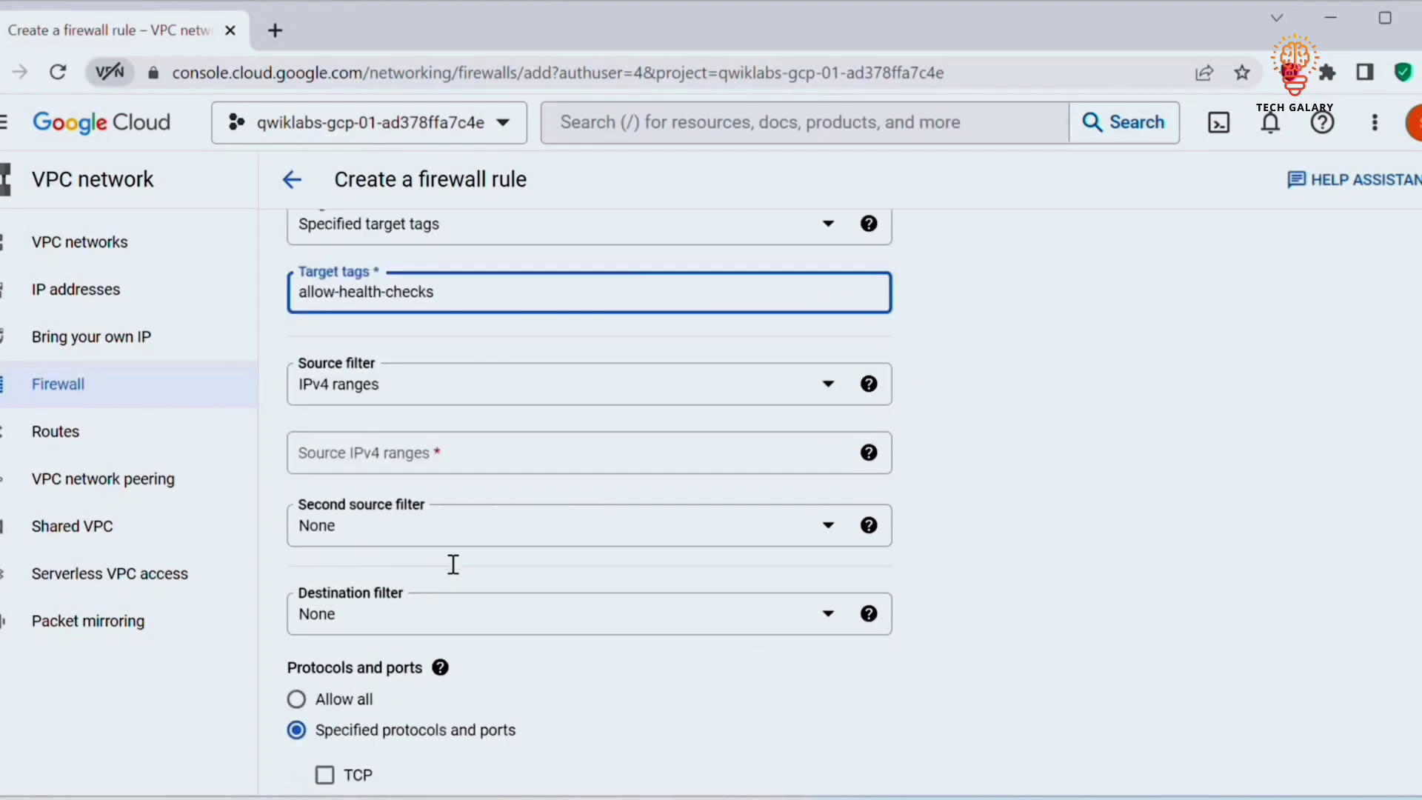
{"action": "left_click", "coordinate": [335, 428]}
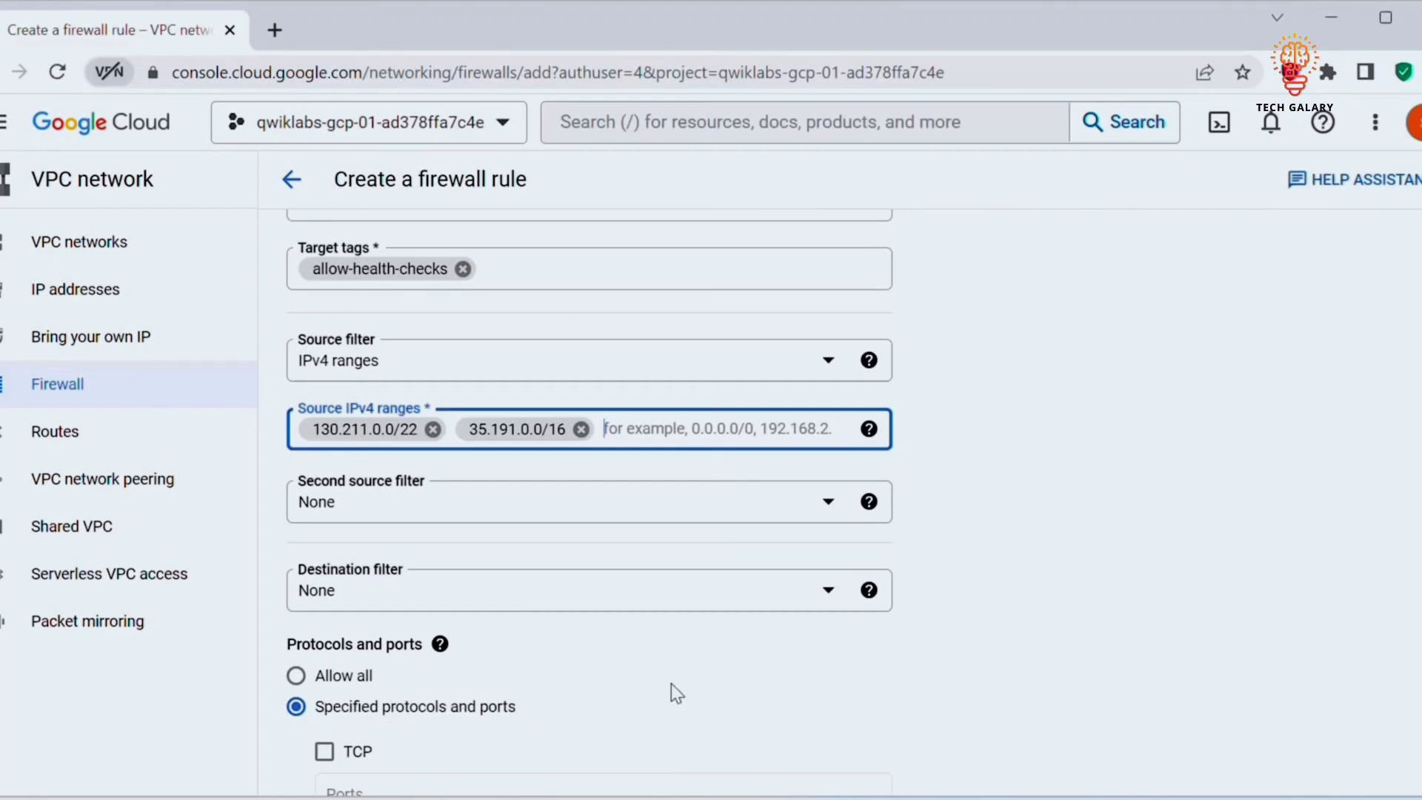
- Allow TCP port 80 in the firewall rule and create the rule
{"action": "scroll", "coordinate": [671, 683], "scroll_direction": "down", "scroll_amount": 4}
{"action": "left_click", "coordinate": [324, 420]}
{"action": "left_click", "coordinate": [389, 465]}
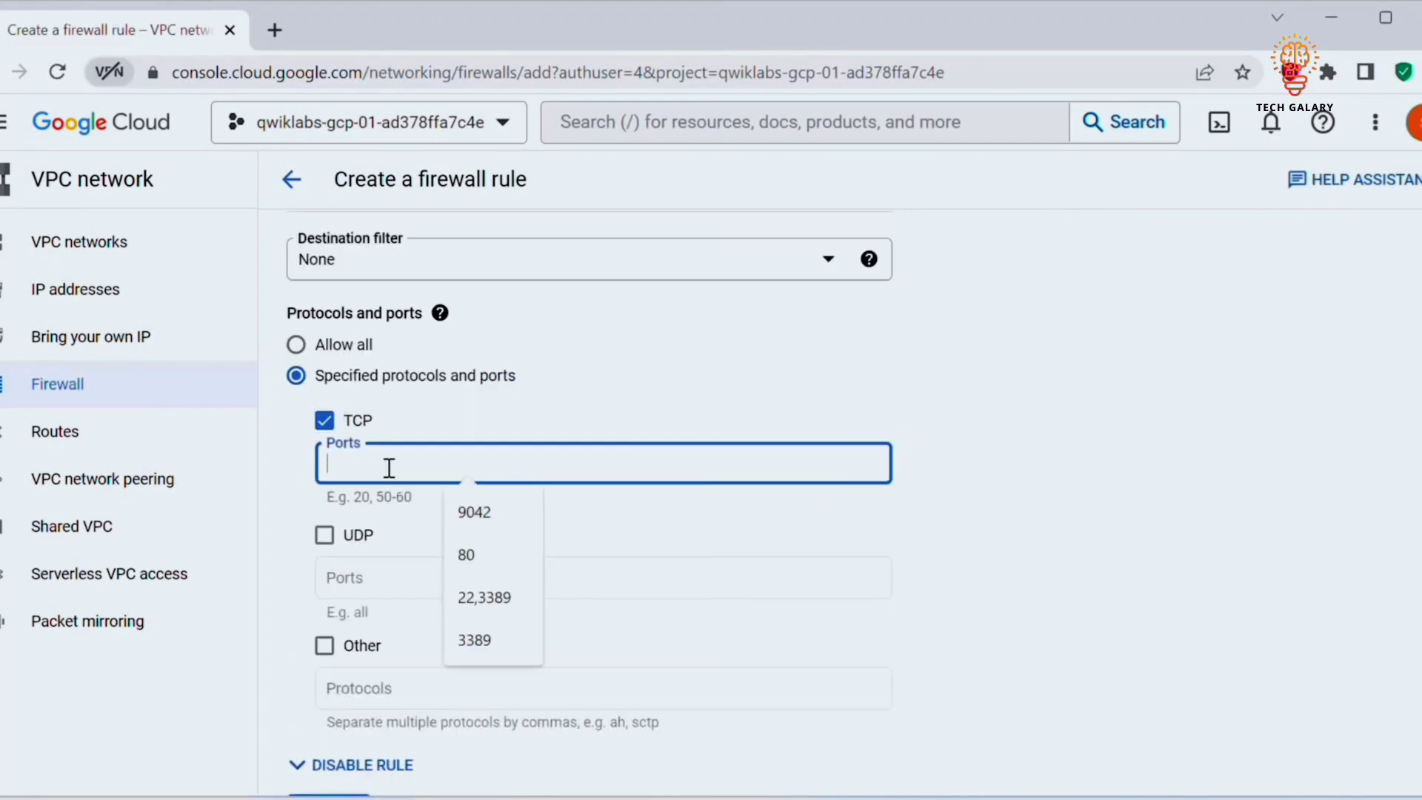
{"action": "type", "text": "80"}
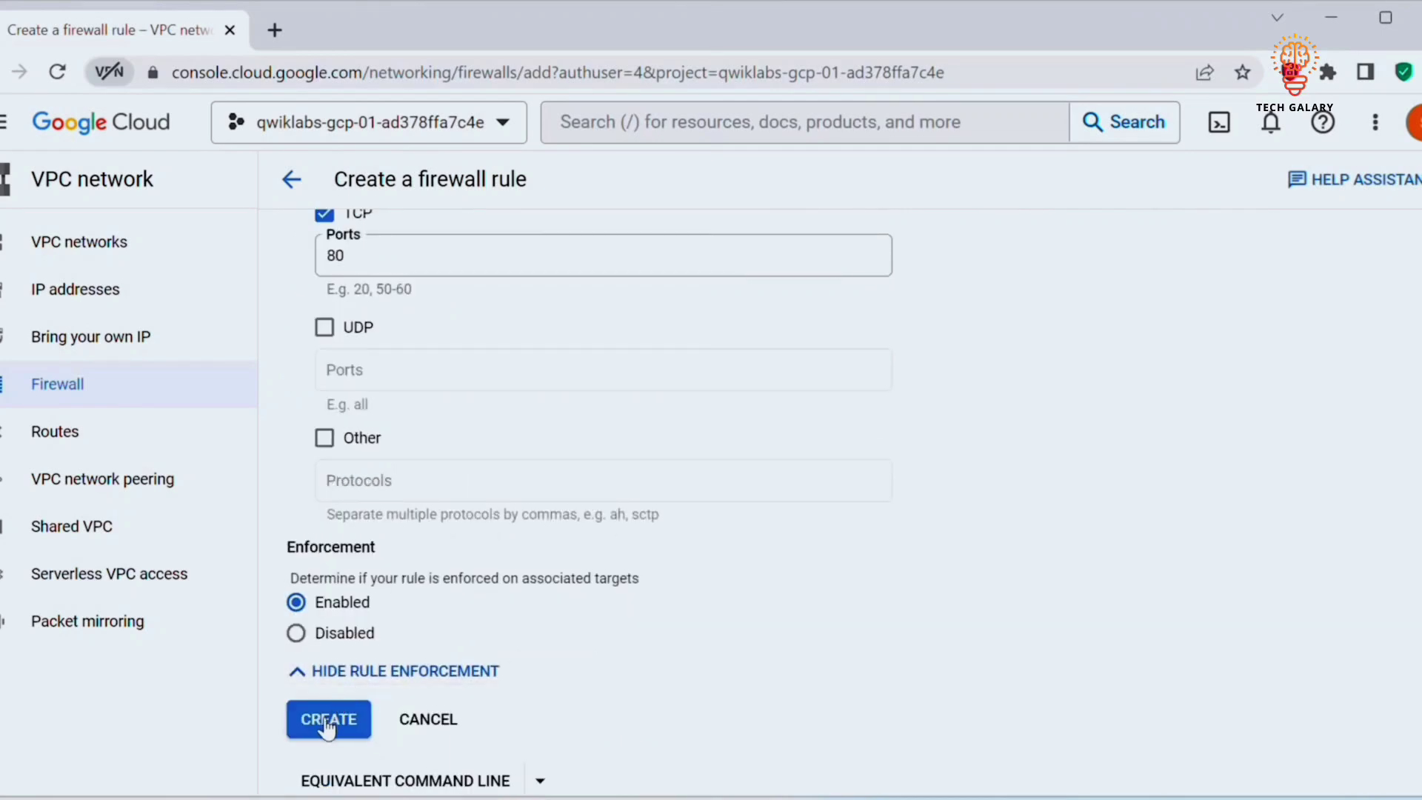
{"action": "left_click", "coordinate": [321, 719]}
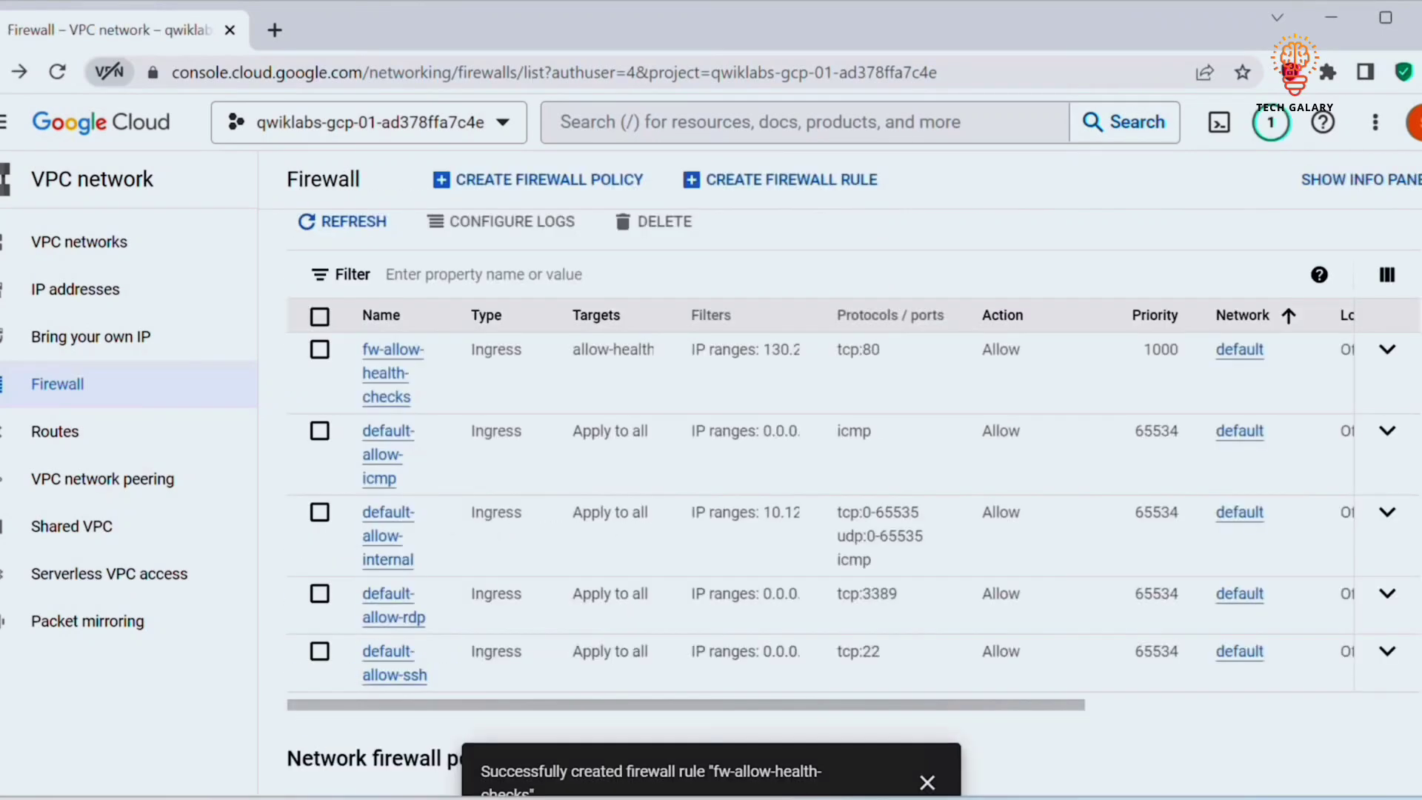
- Go to Cloud NAT in Network services and start configuring a new Cloud NAT gateway
{"action": "scroll", "coordinate": [852, 482], "scroll_direction": "down", "scroll_amount": 2}
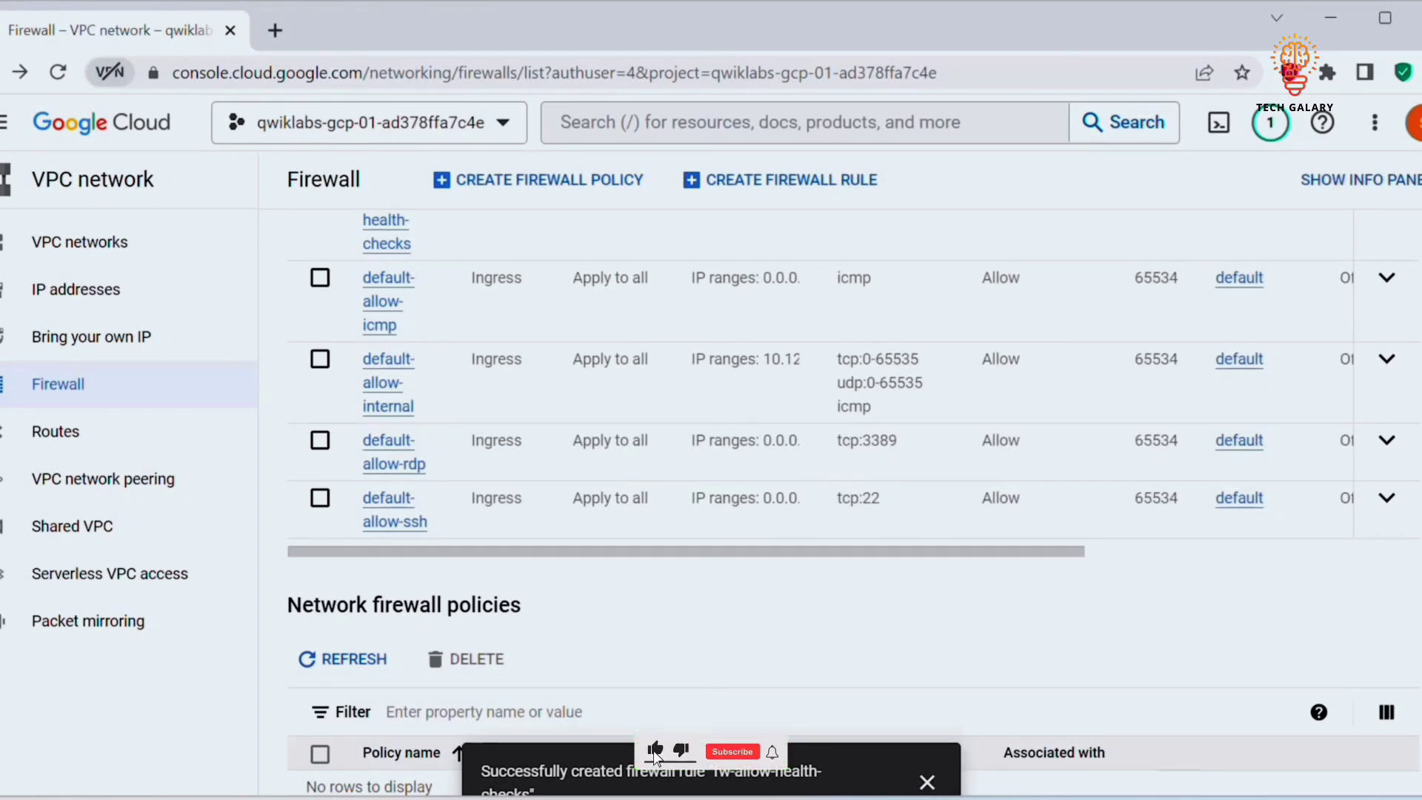
{"action": "left_click", "coordinate": [3, 124]}
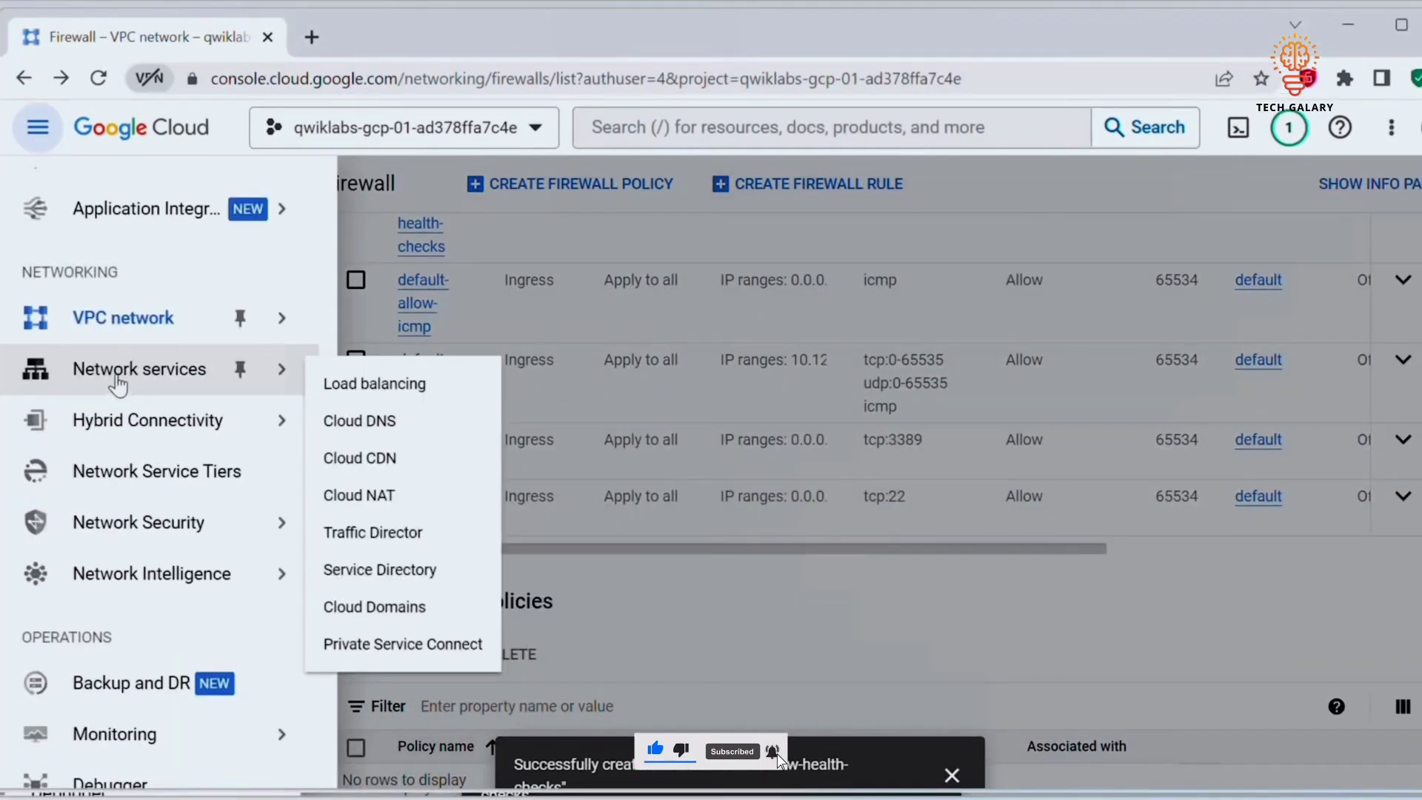
{"action": "left_click", "coordinate": [149, 368]}
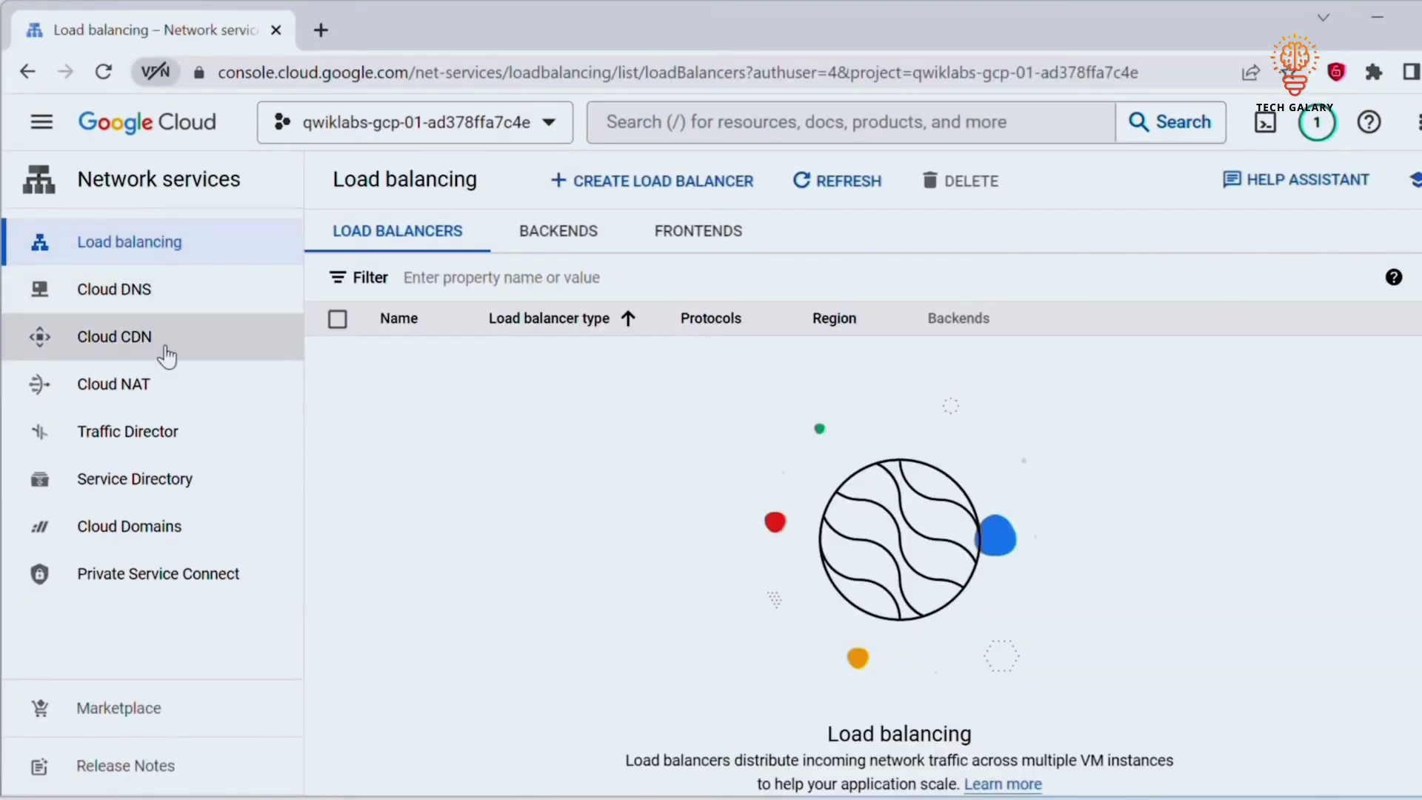
{"action": "left_click", "coordinate": [159, 385]}
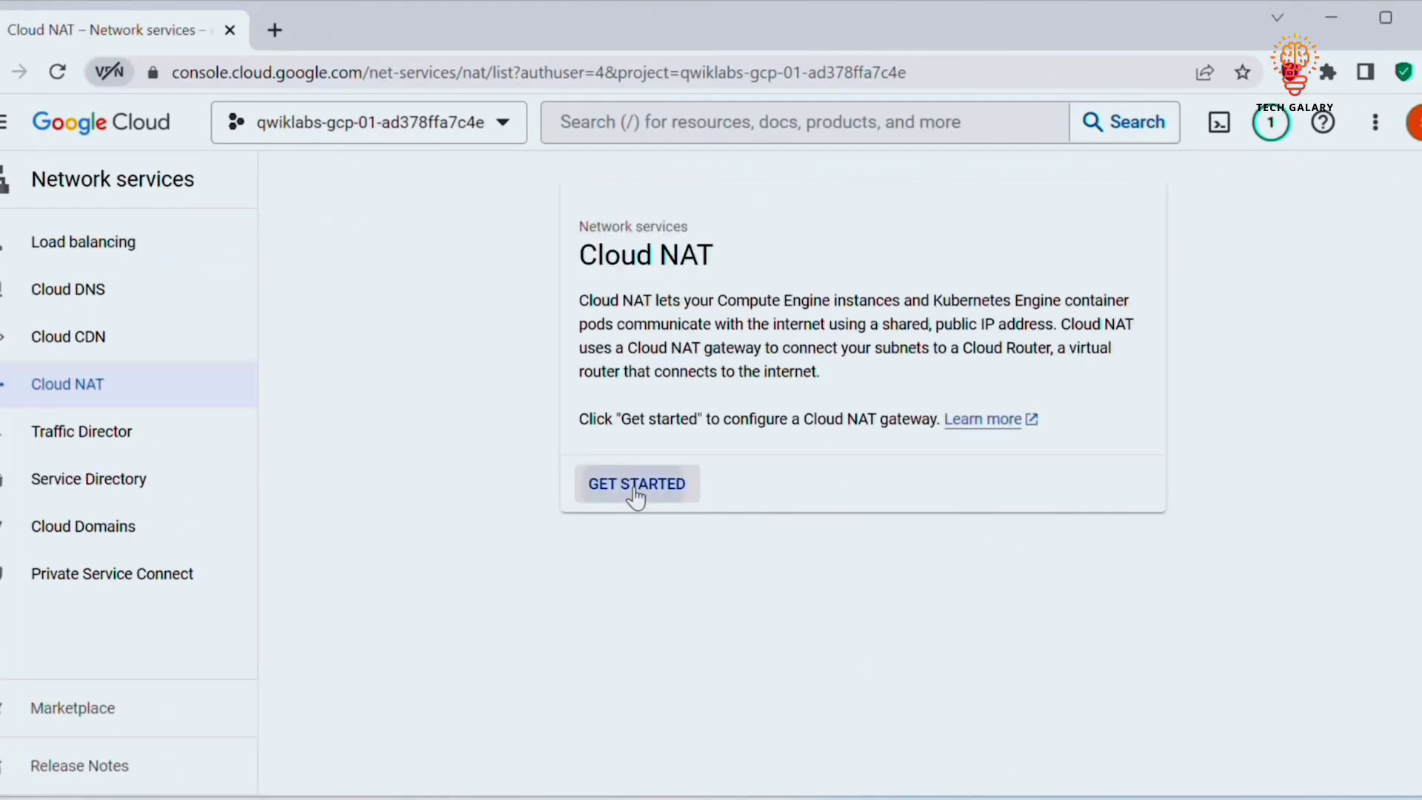
{"action": "left_click", "coordinate": [636, 489]}
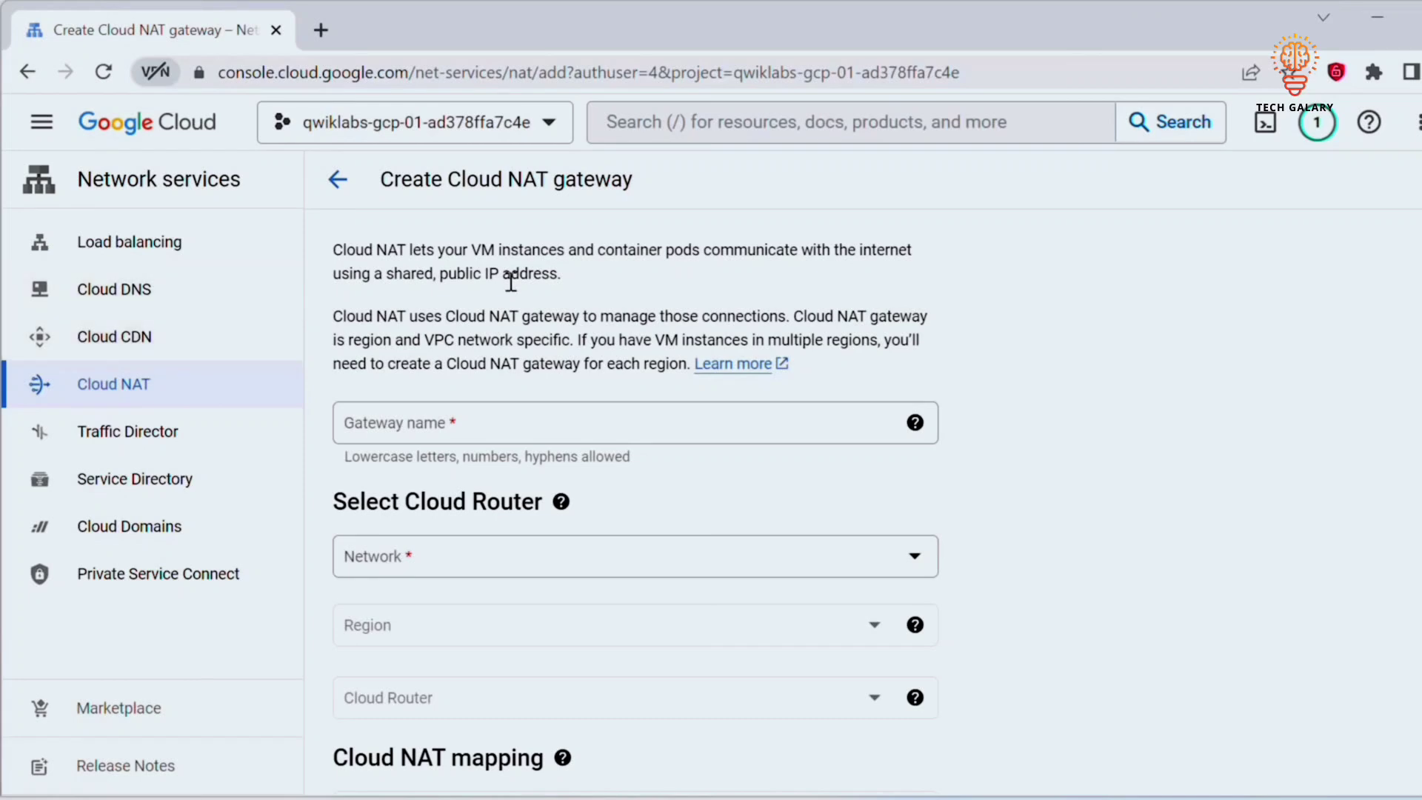
{"action": "left_click_drag", "start_coordinate": [557, 274], "coordinate": [333, 247]}
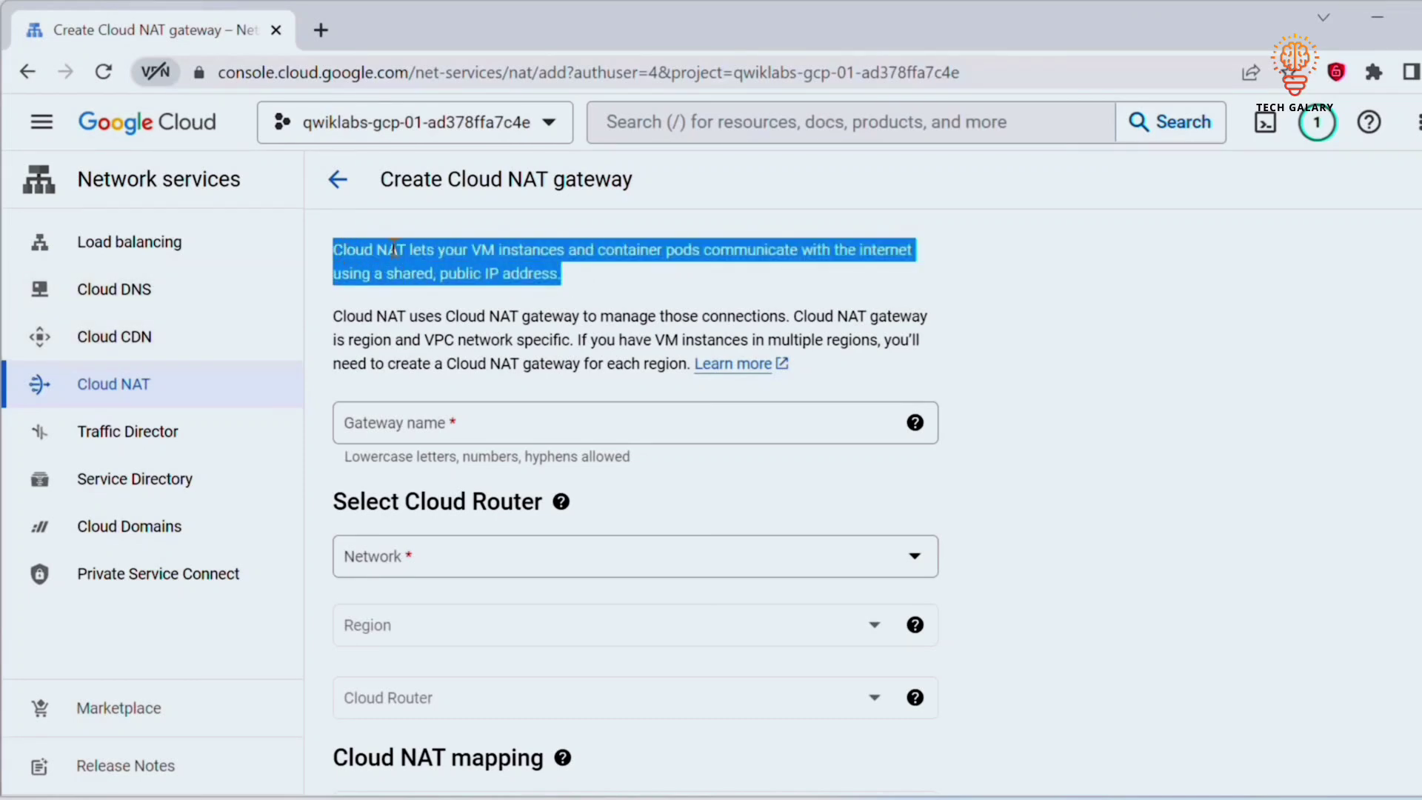
- Name the gateway nat-config and assign it to the default network in region us-central1 (Iowa)
{"action": "scroll", "coordinate": [447, 307], "scroll_direction": "down", "scroll_amount": 2}
{"action": "left_click", "coordinate": [447, 306]}
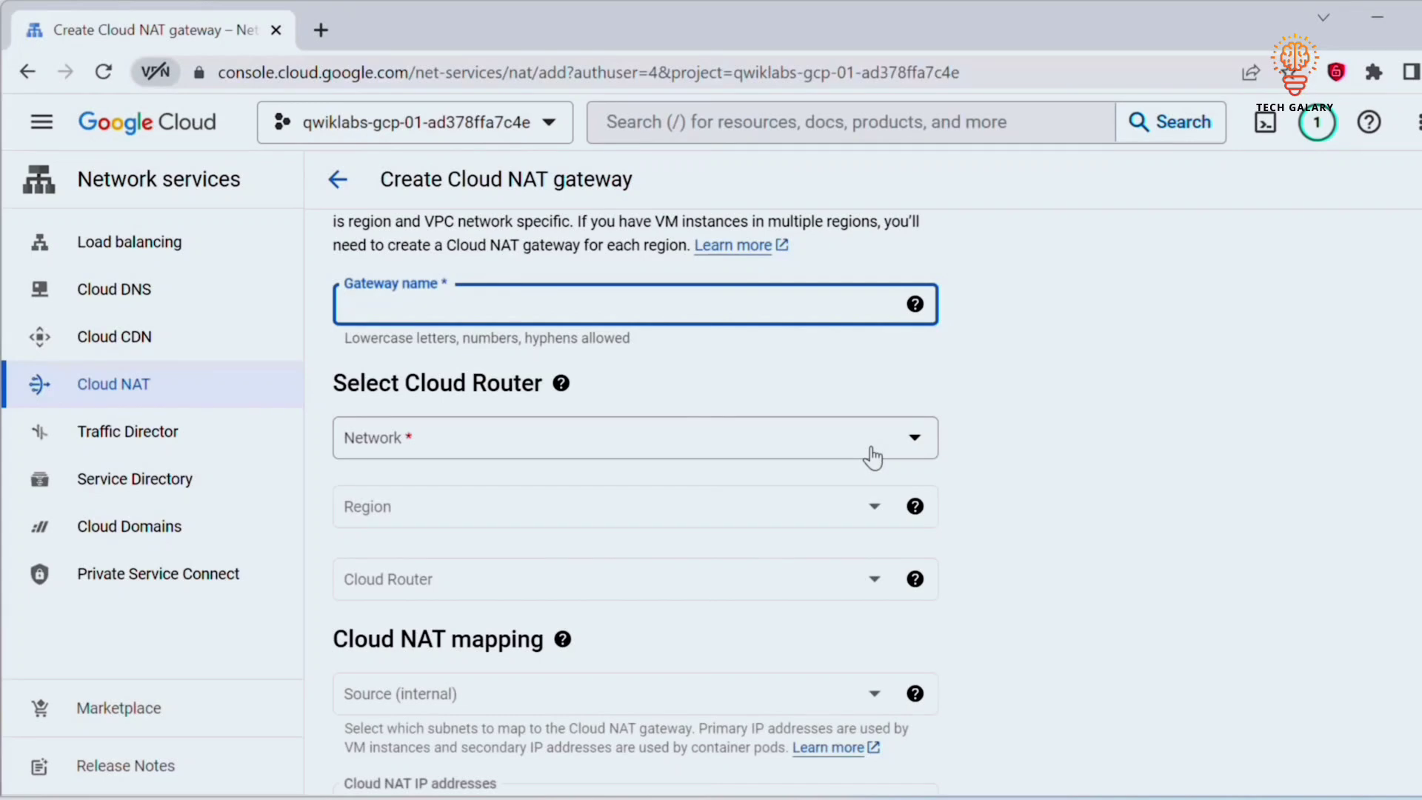
{"action": "type", "text": "nat-config"}
{"action": "left_click", "coordinate": [872, 457]}
{"action": "left_click", "coordinate": [403, 535]}
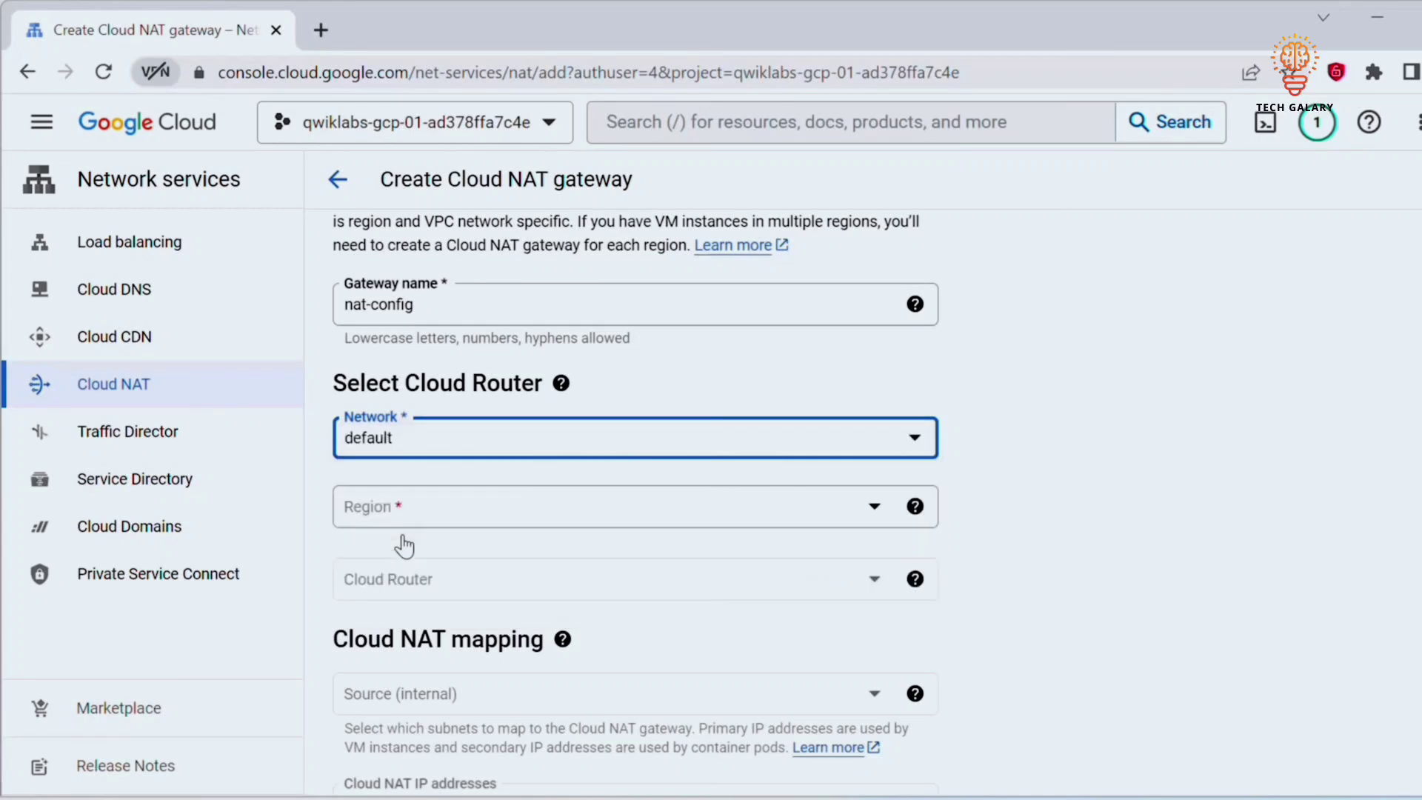
{"action": "left_click", "coordinate": [472, 514]}
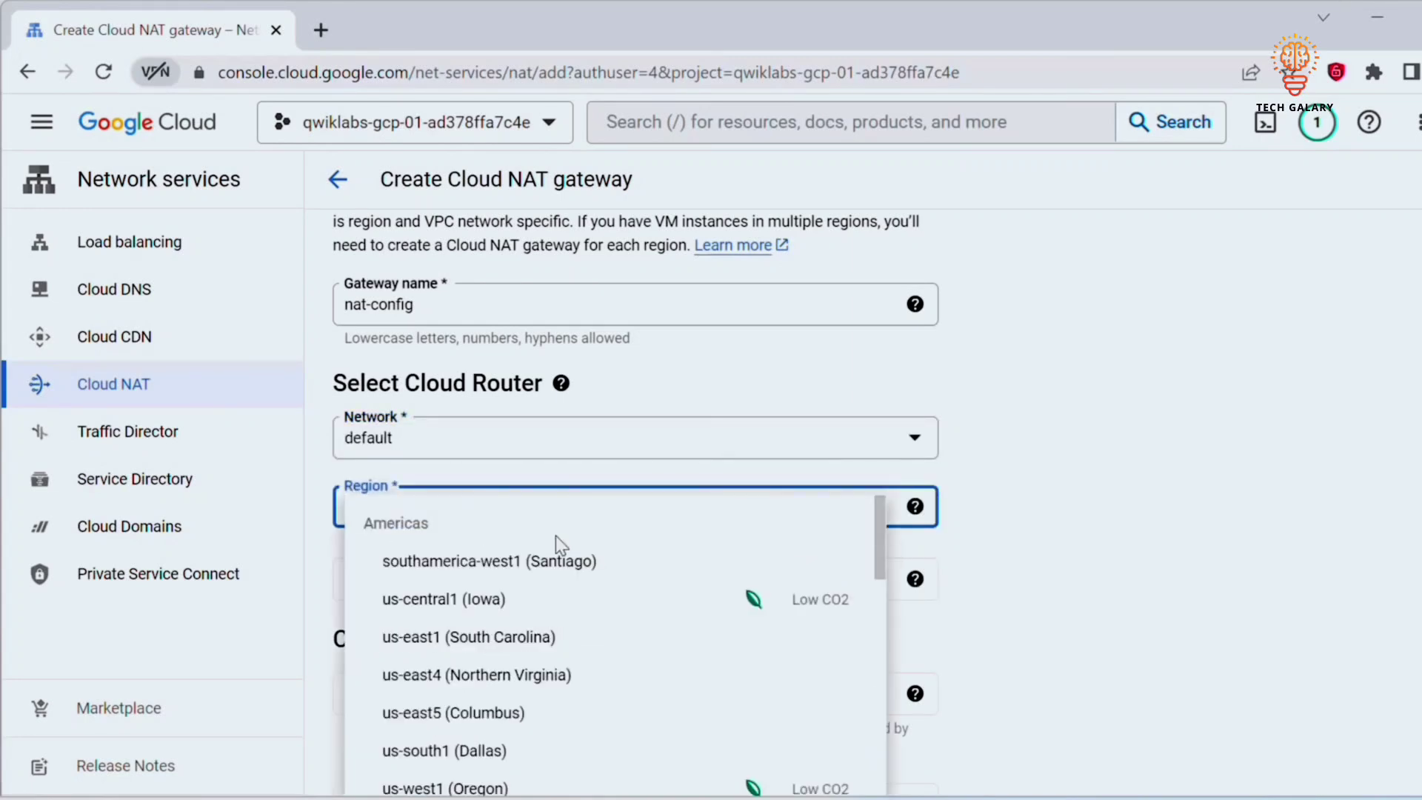
{"action": "left_click", "coordinate": [538, 602]}
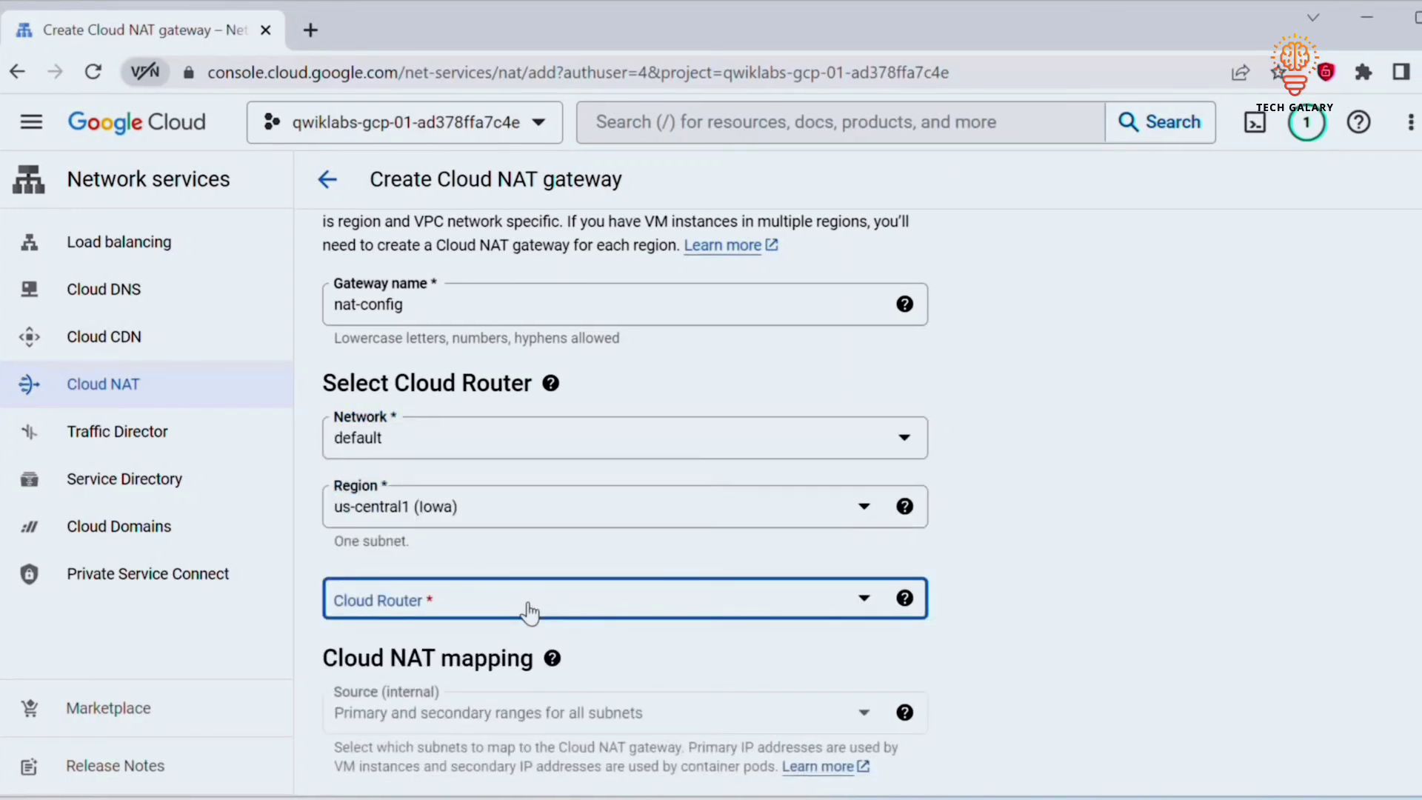
- Create a new Cloud Router named nat-router-us-central1 for the gateway, and create the NAT gateway
{"action": "left_click", "coordinate": [529, 612]}
{"action": "left_click", "coordinate": [439, 694]}
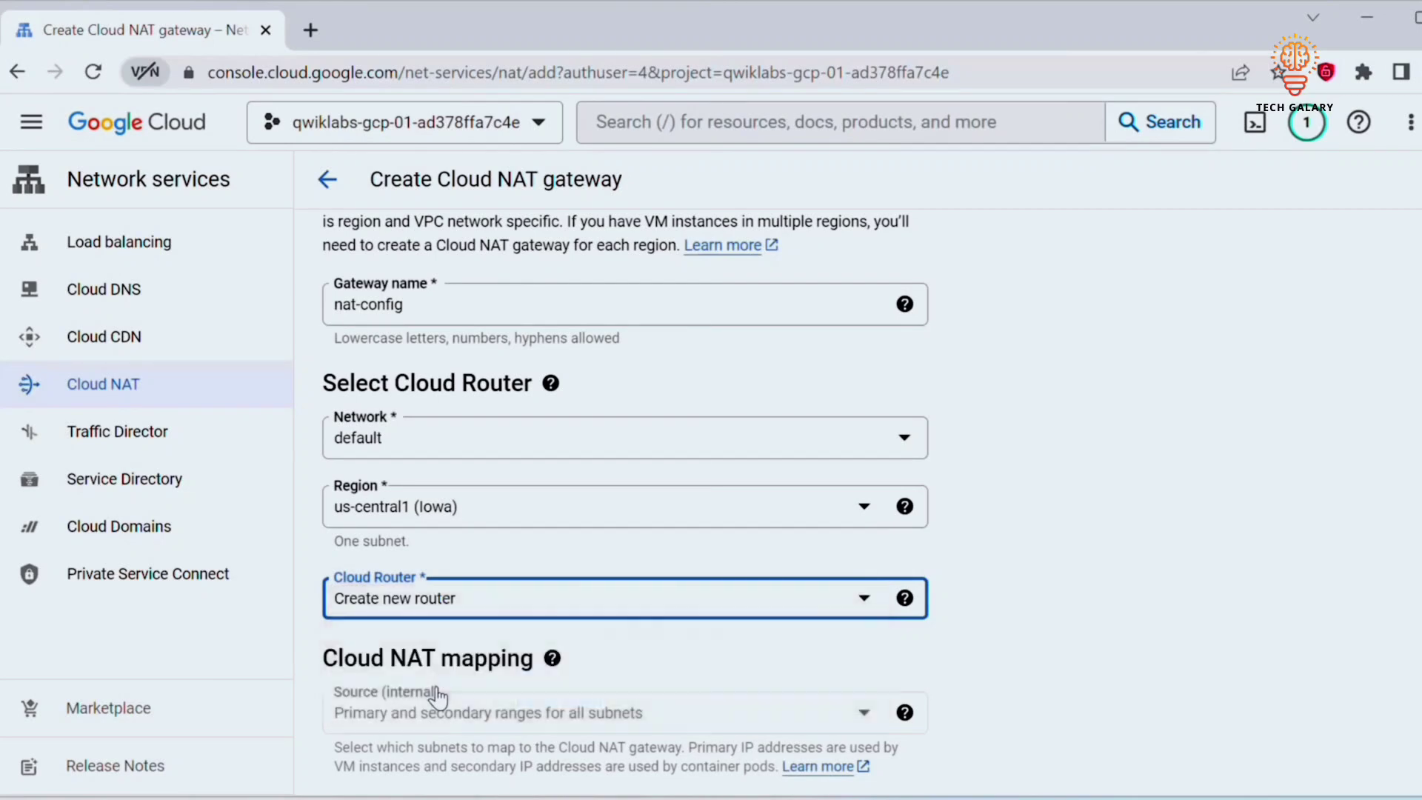
{"action": "left_click", "coordinate": [398, 284]}
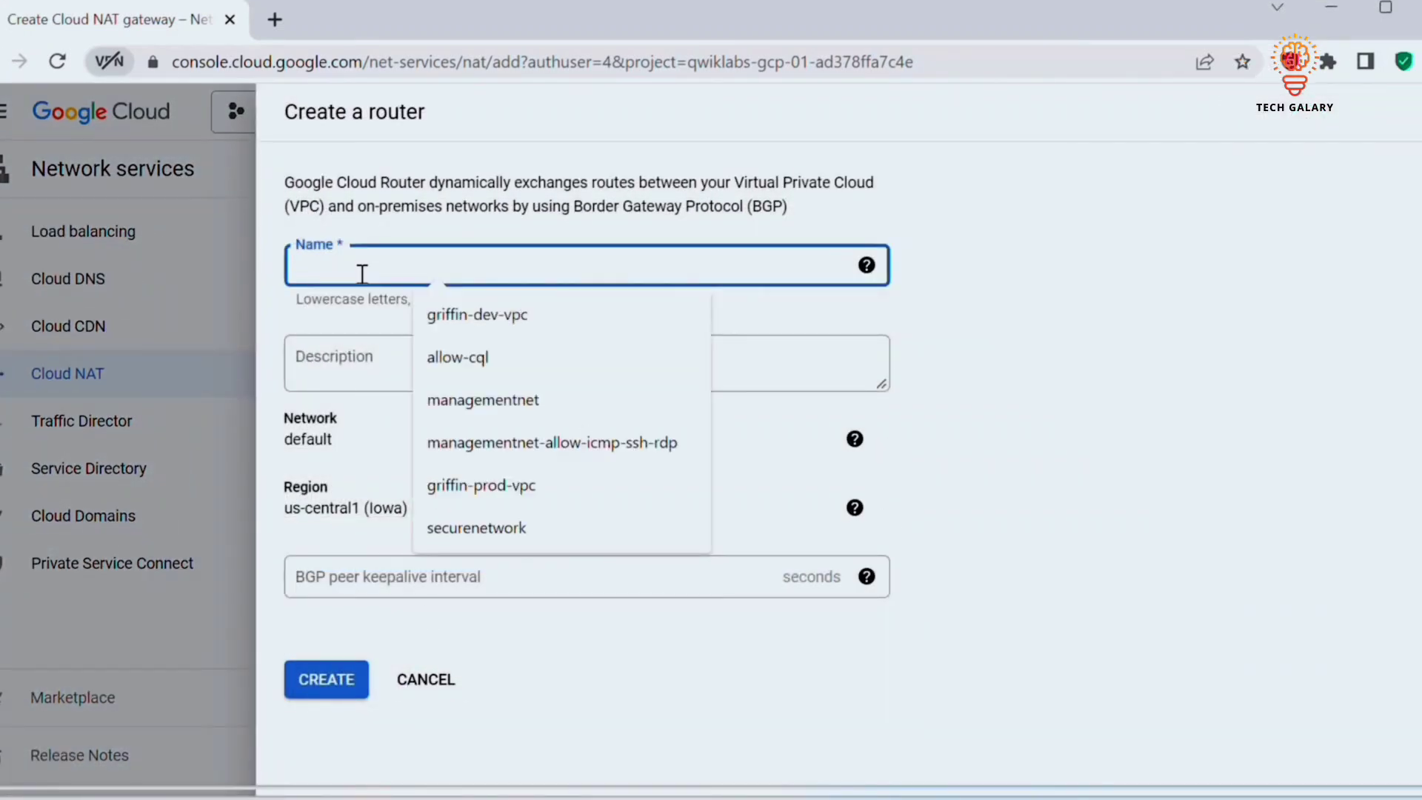
{"action": "type", "text": "nat-router-us-central1"}
{"action": "left_click", "coordinate": [405, 354]}
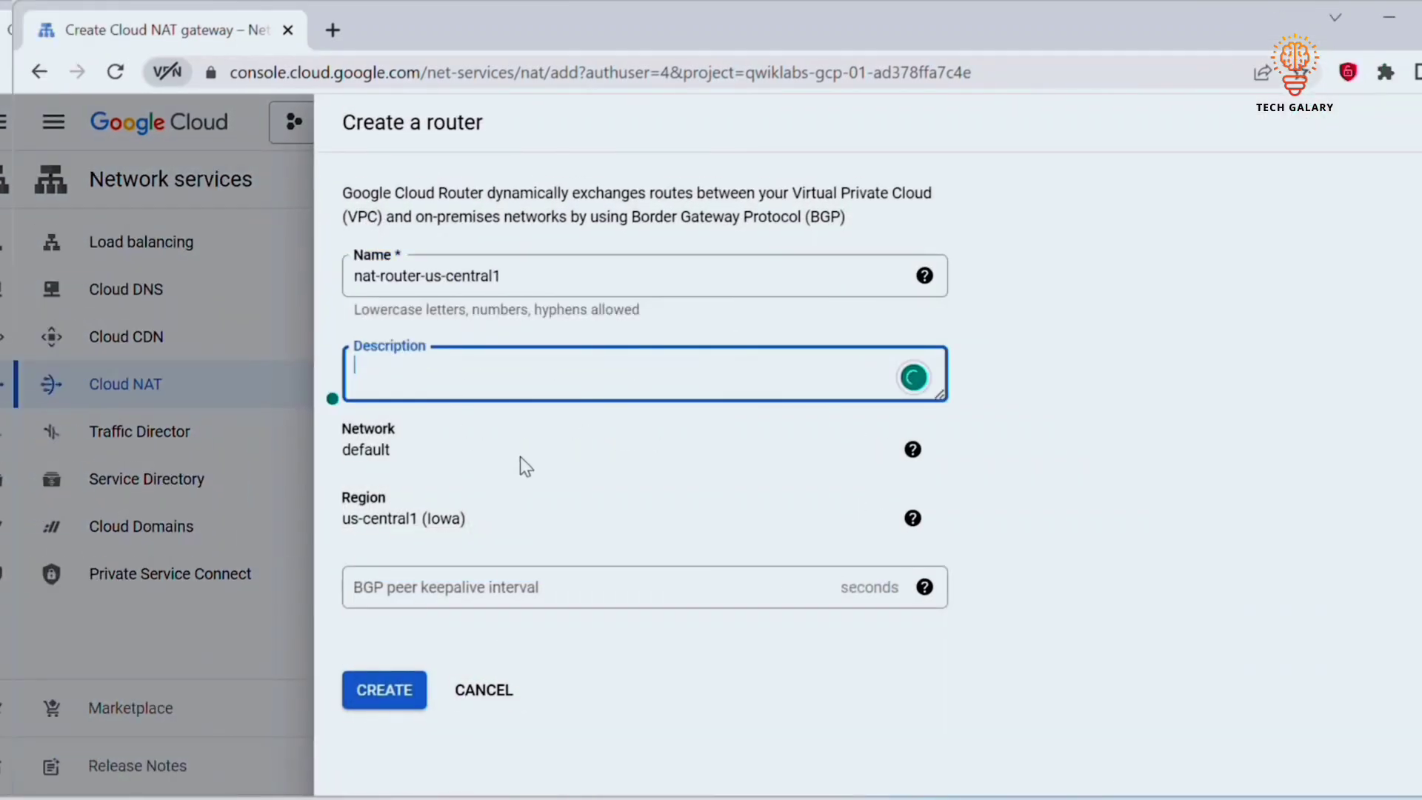
{"action": "left_click", "coordinate": [481, 453]}
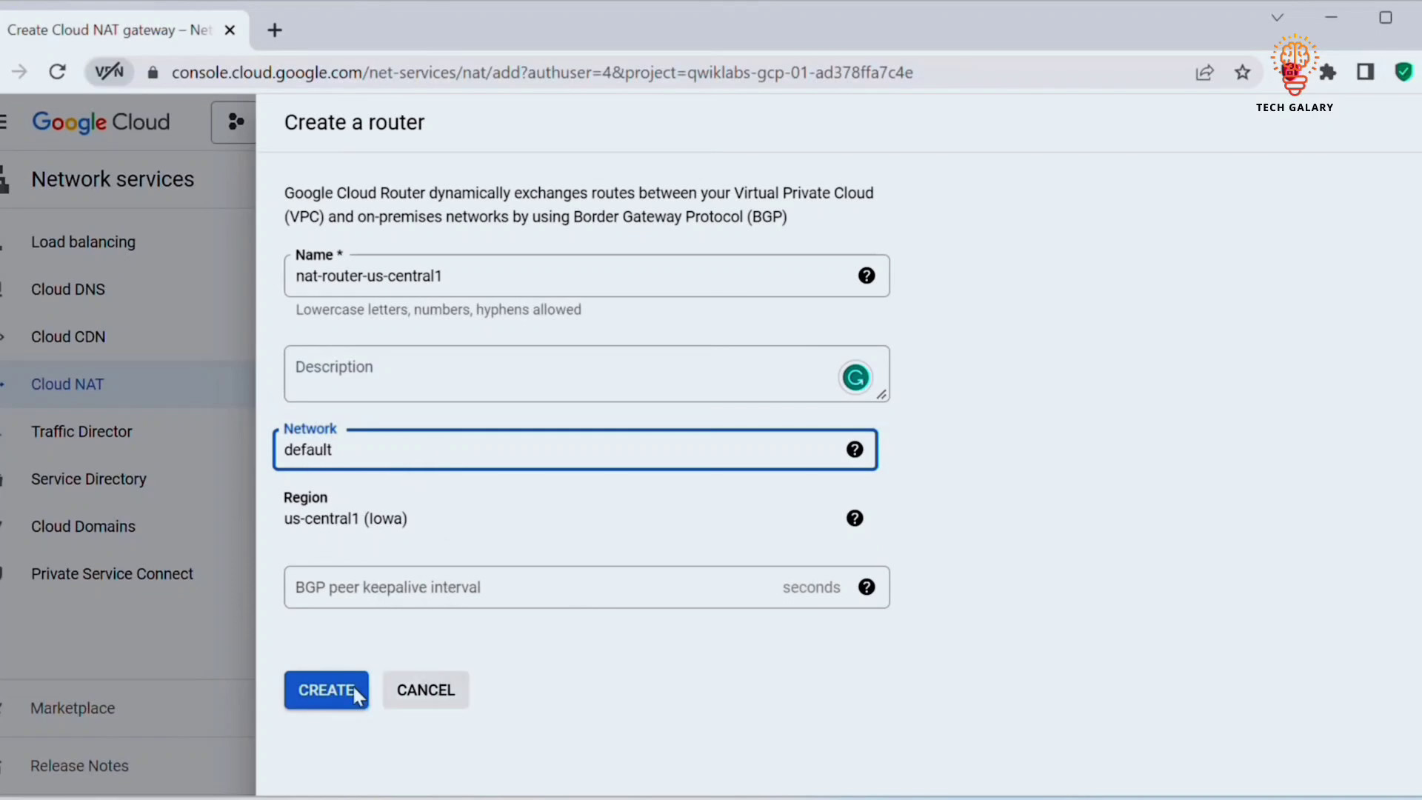
{"action": "left_click", "coordinate": [335, 698]}
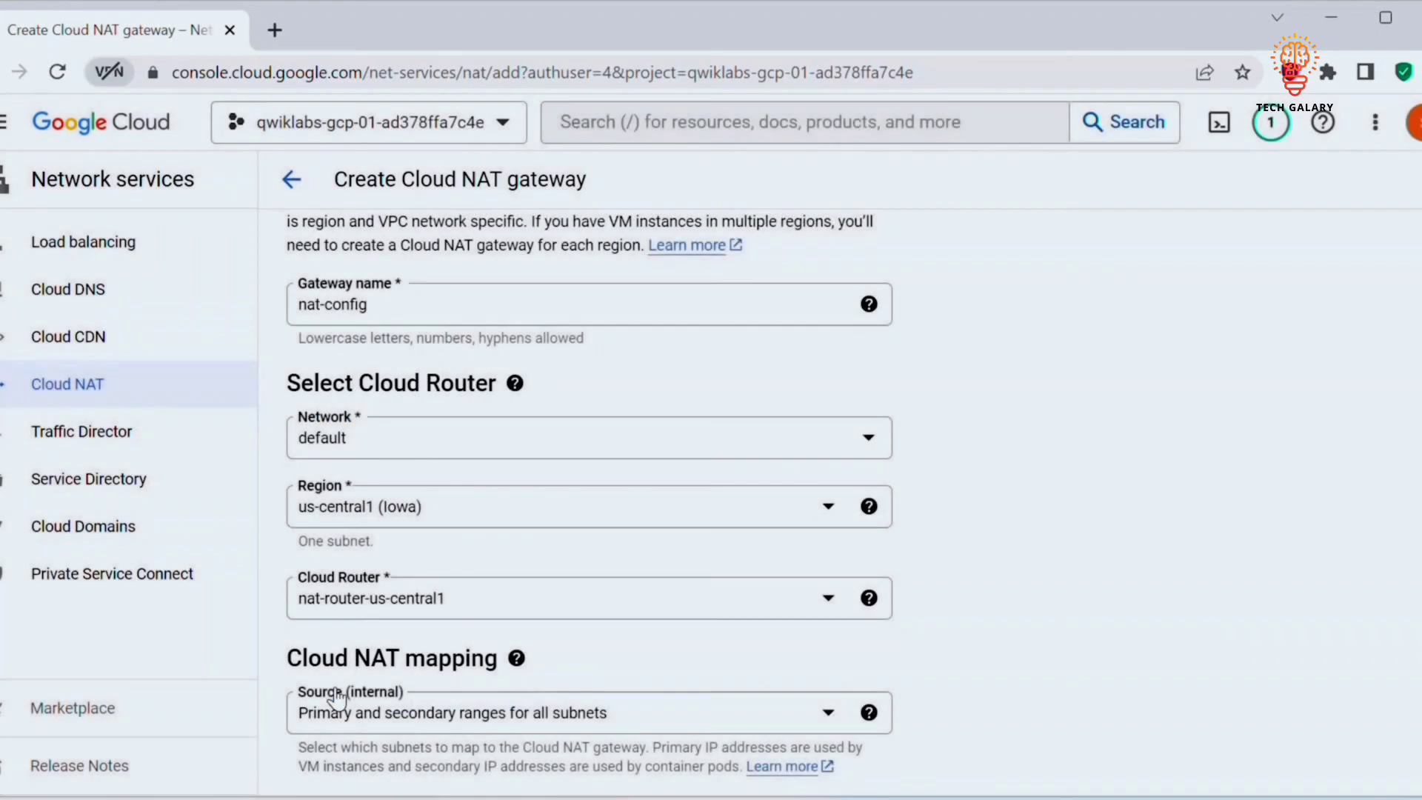
{"action": "scroll", "coordinate": [341, 741], "scroll_direction": "down", "scroll_amount": 3}
{"action": "left_click", "coordinate": [383, 763]}
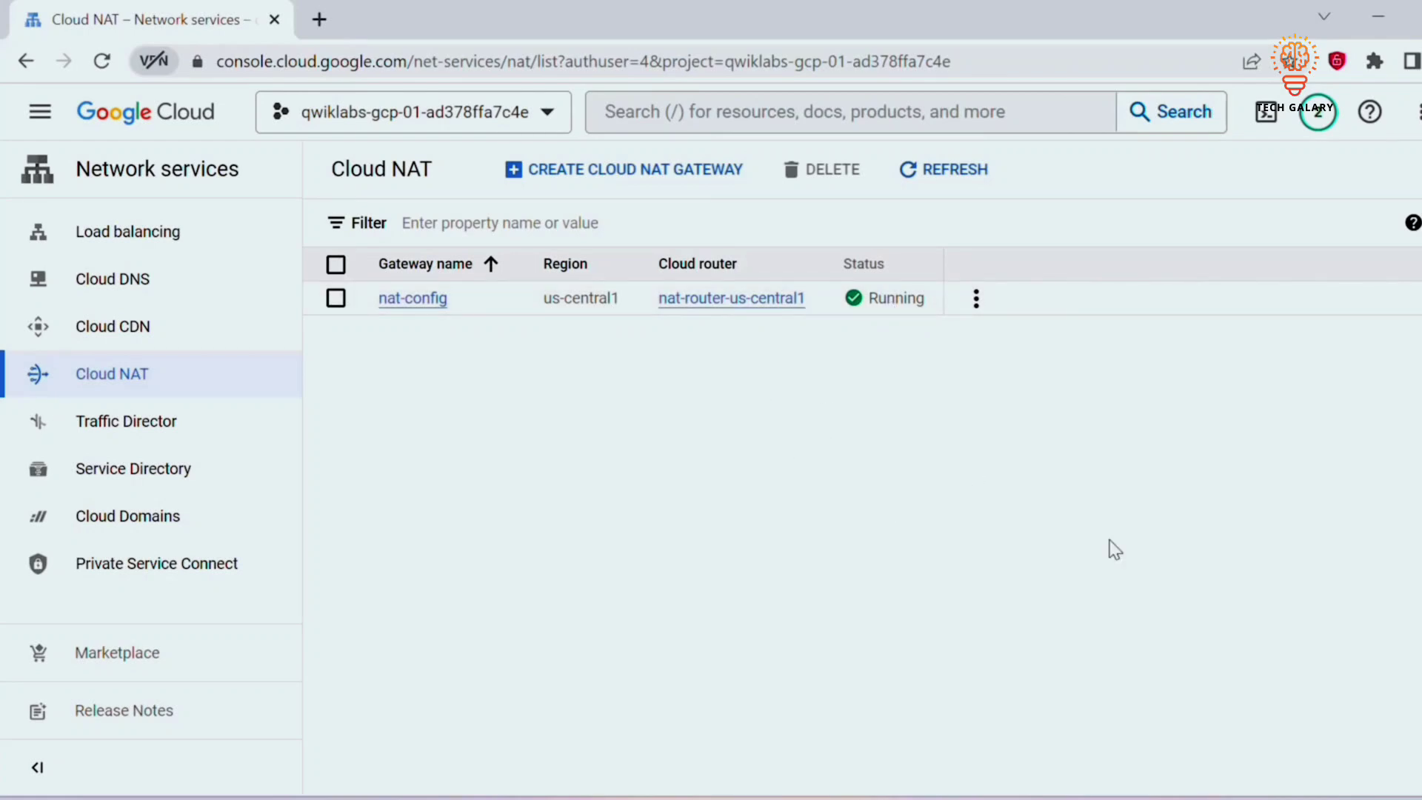
- Start creating a new VM instance in Compute Engine and name it webserver
{"action": "left_click", "coordinate": [40, 111]}
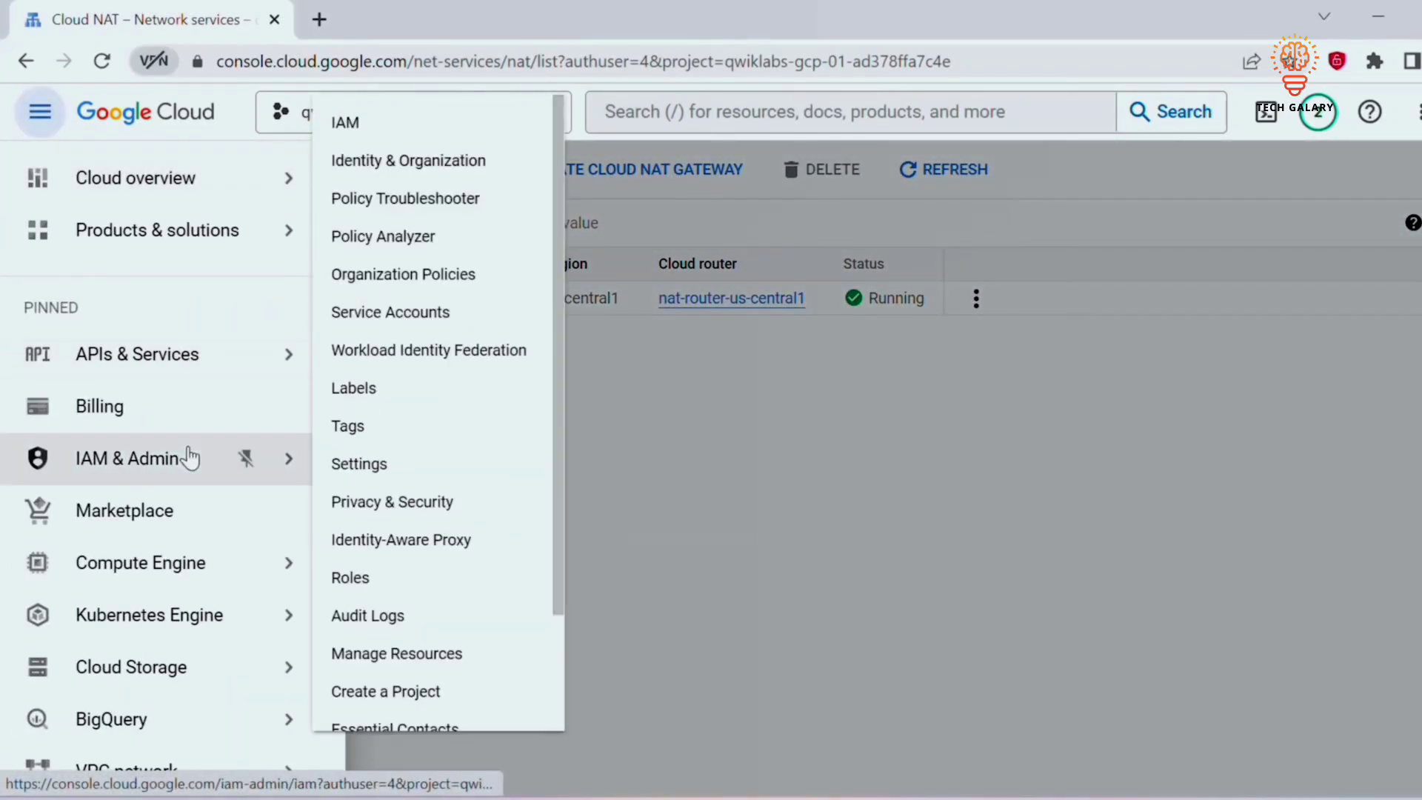
{"action": "mouse_move", "coordinate": [165, 574]}
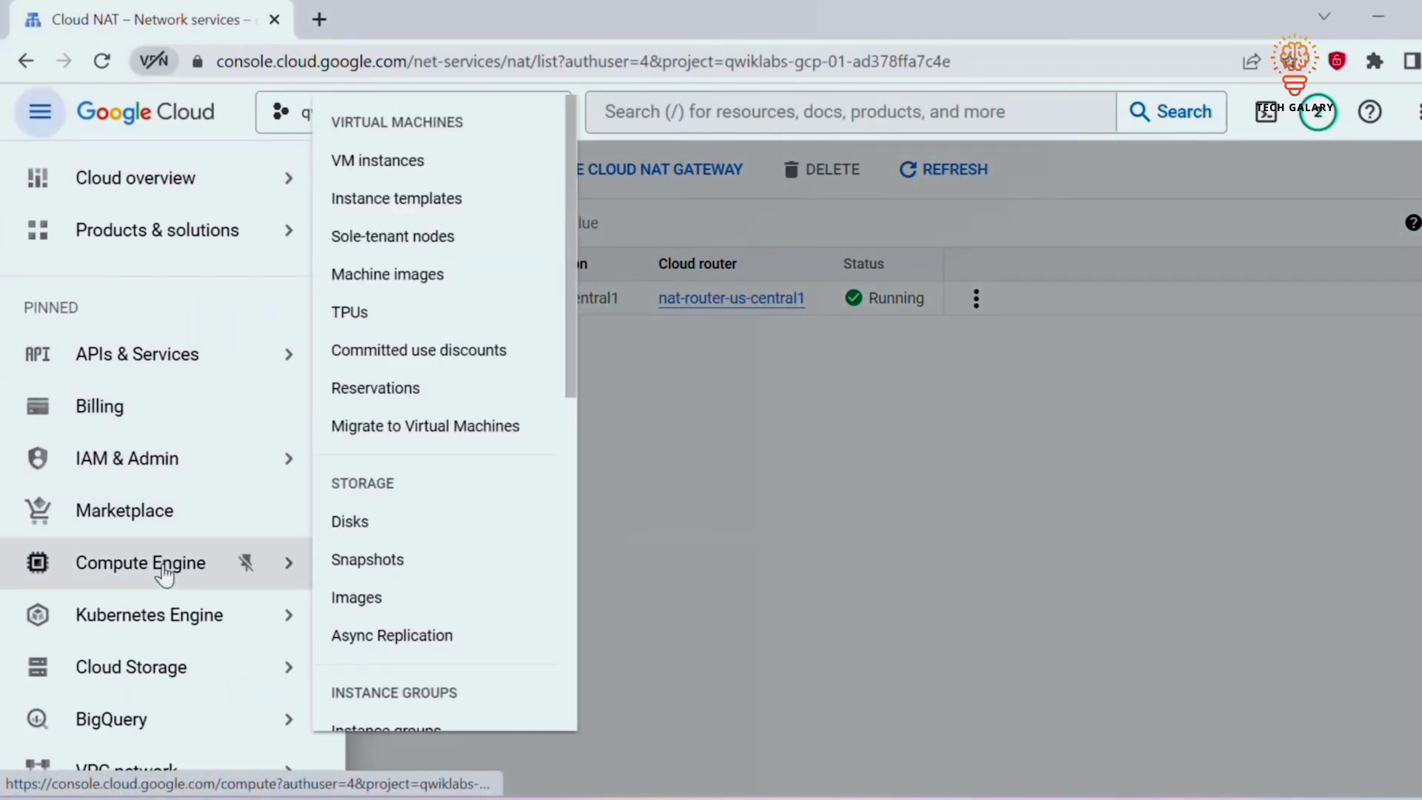
{"action": "left_click", "coordinate": [404, 178]}
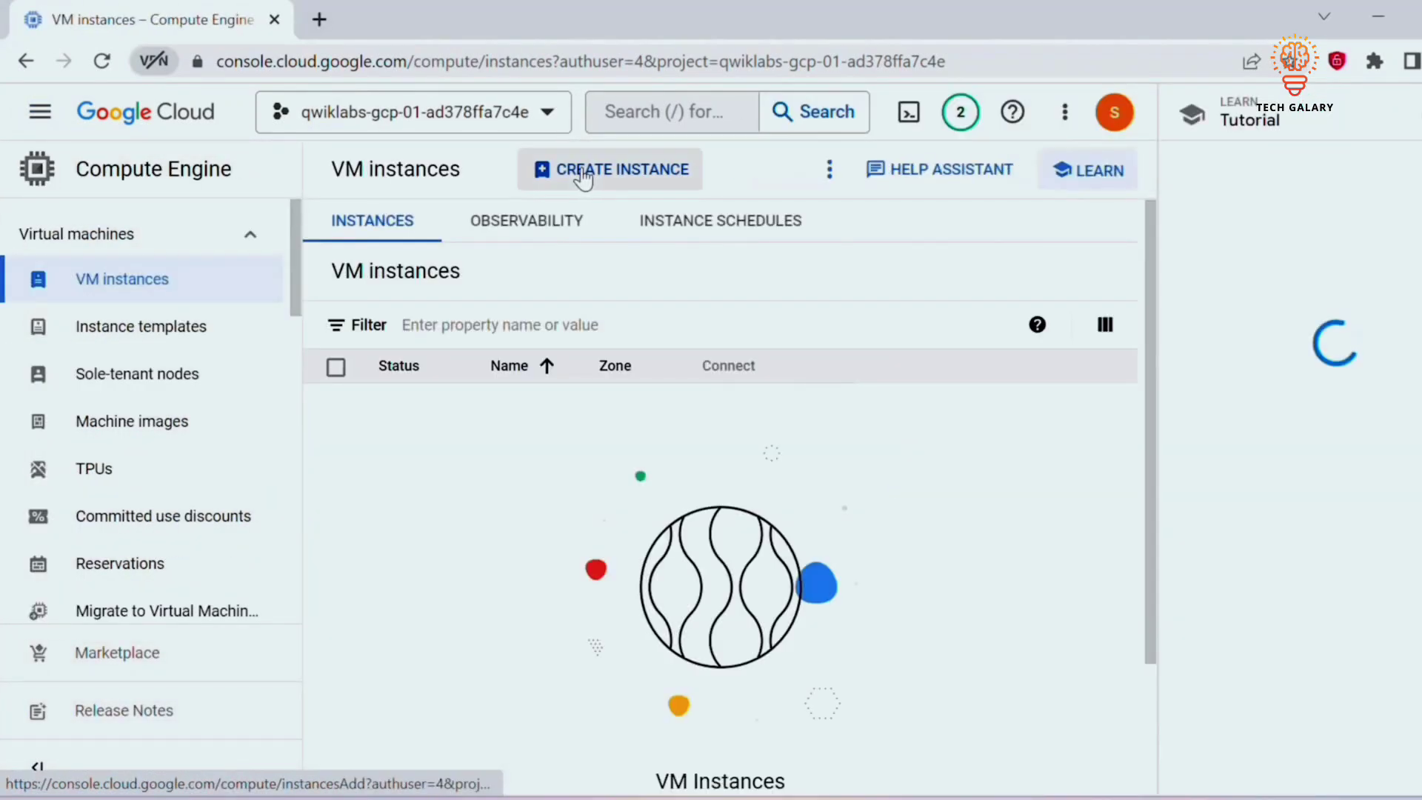
{"action": "left_click", "coordinate": [583, 174]}
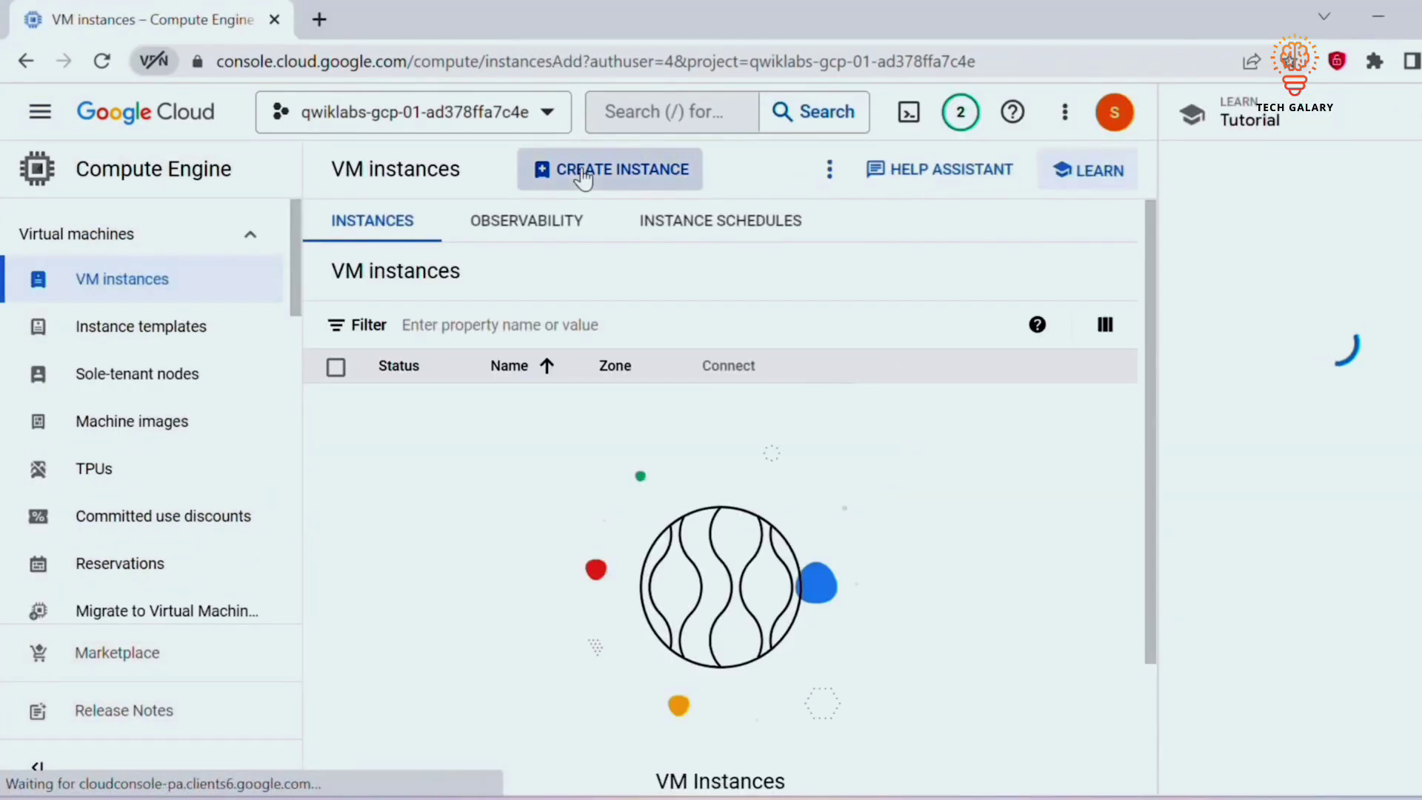
{"action": "left_click_drag", "start_coordinate": [615, 257], "coordinate": [463, 251]}
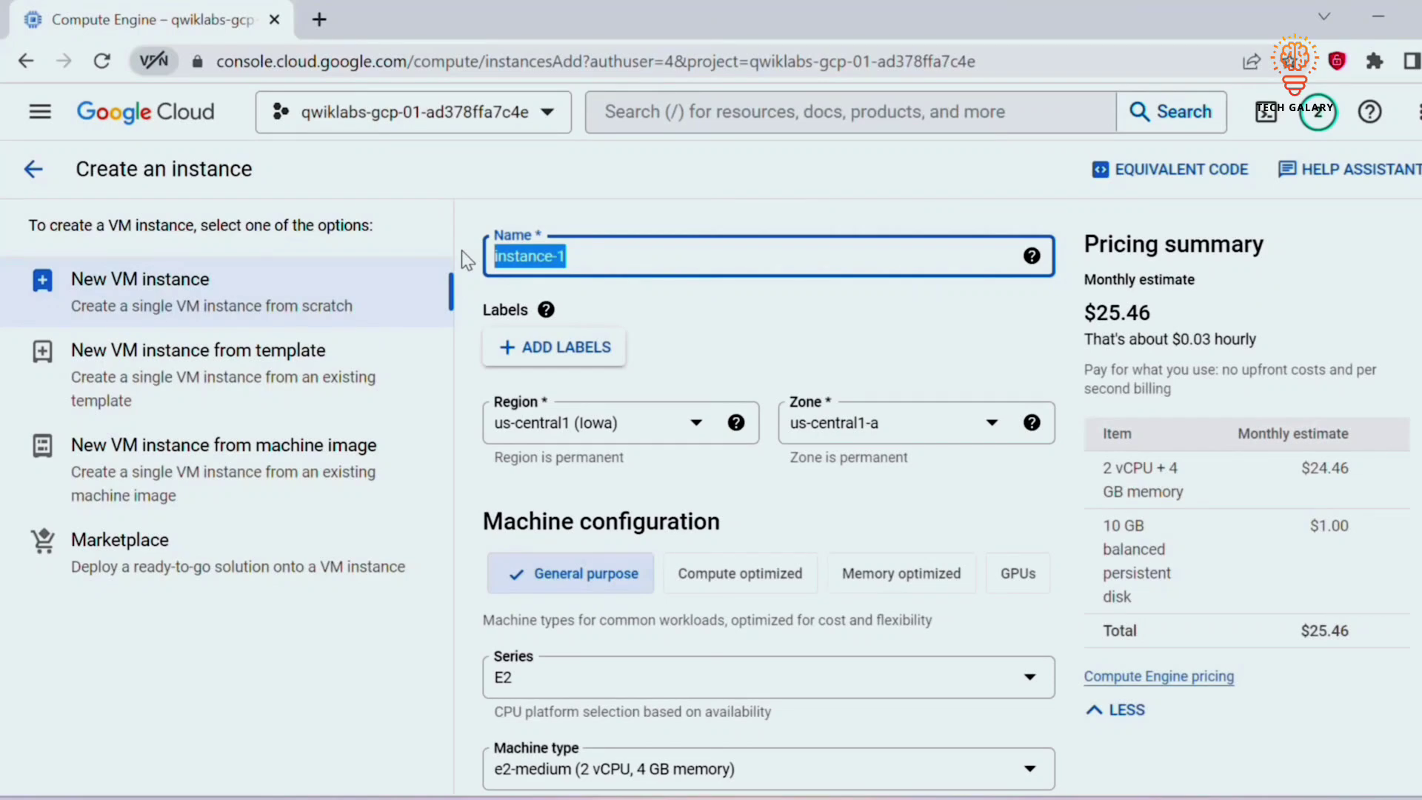
{"action": "type", "text": "webserver"}
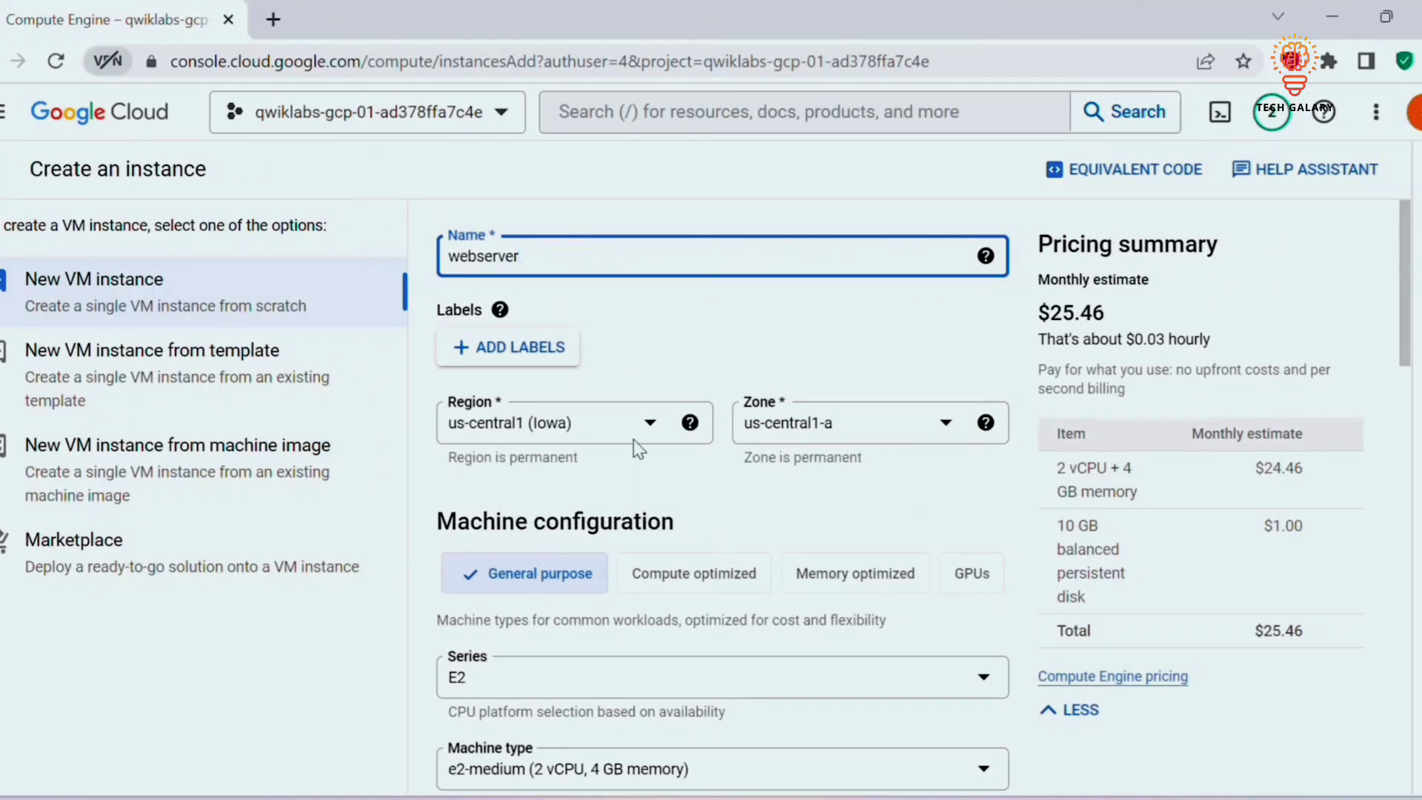
{"action": "scroll", "coordinate": [570, 280], "scroll_direction": "down", "scroll_amount": 4}
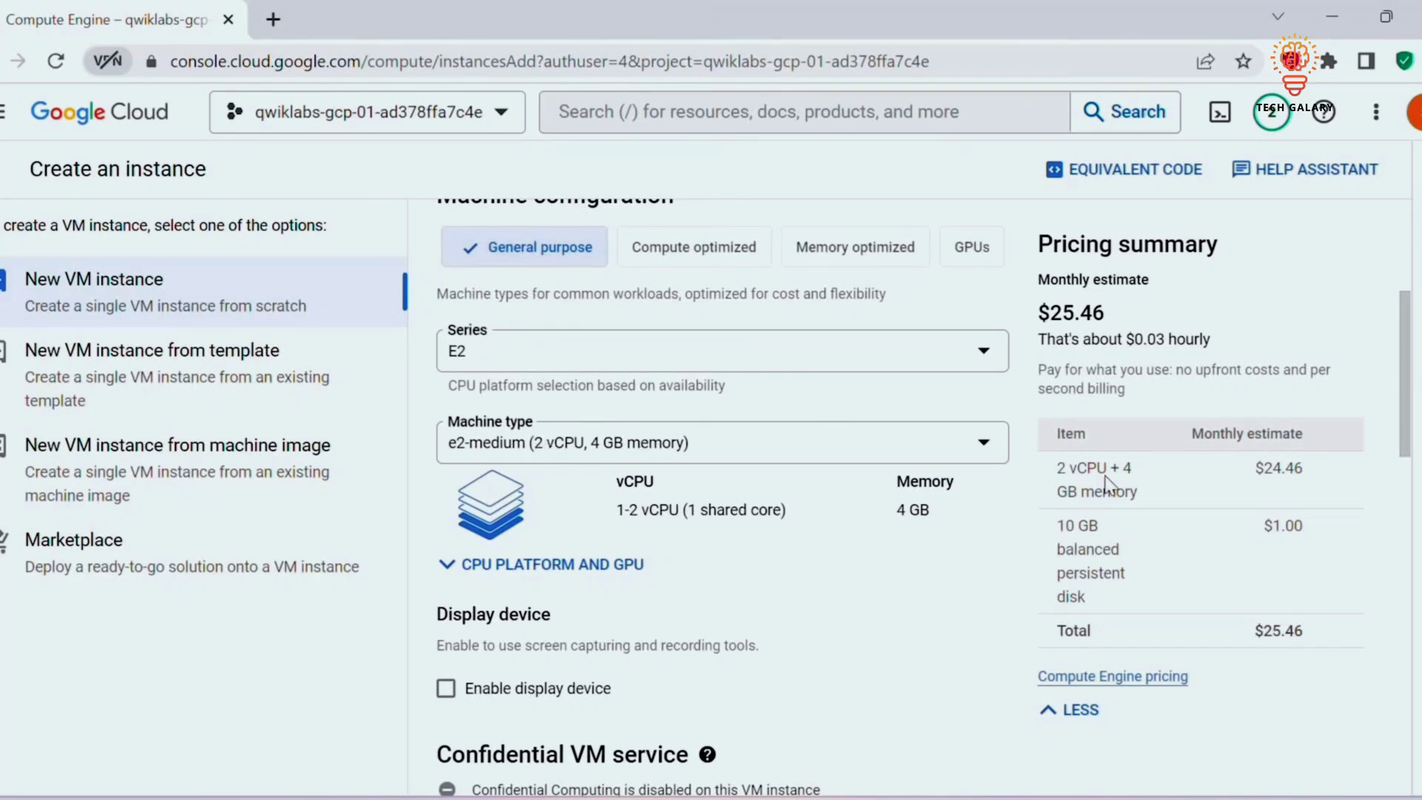
- Change the instance's boot disk image version to Debian GNU/Linux 10 (buster), the x86/64 build
{"action": "scroll", "coordinate": [585, 466], "scroll_direction": "down", "scroll_amount": 8}
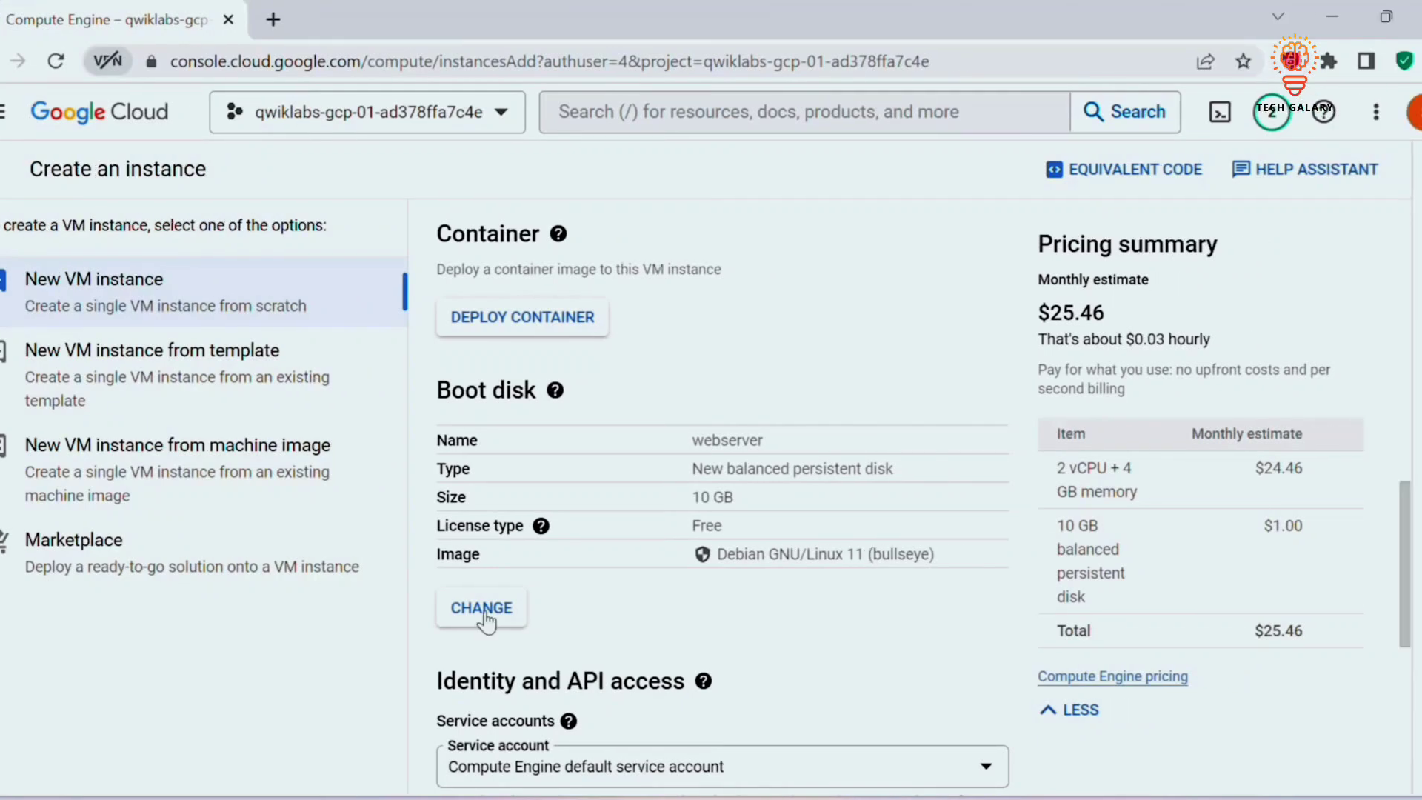
{"action": "left_click", "coordinate": [527, 607]}
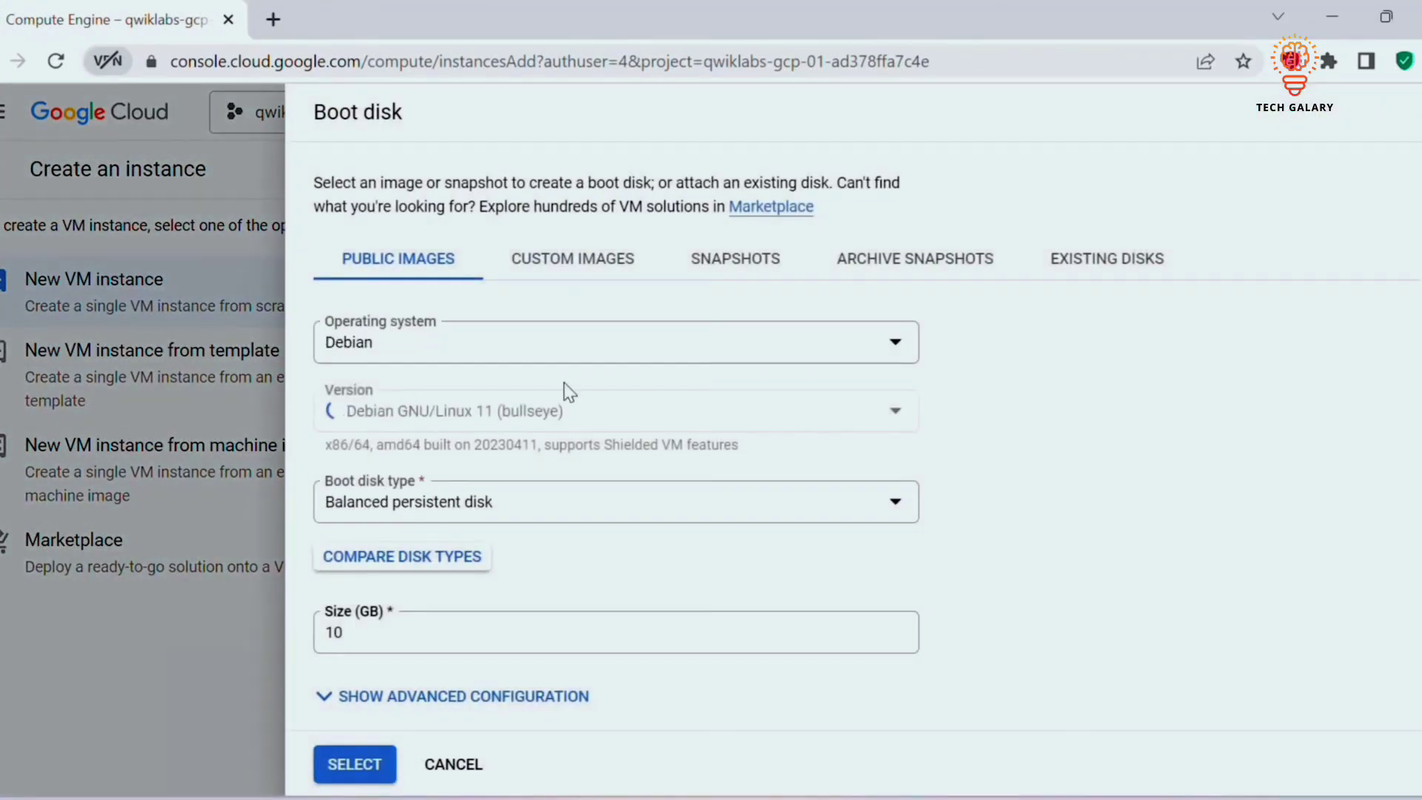
{"action": "left_click", "coordinate": [563, 385]}
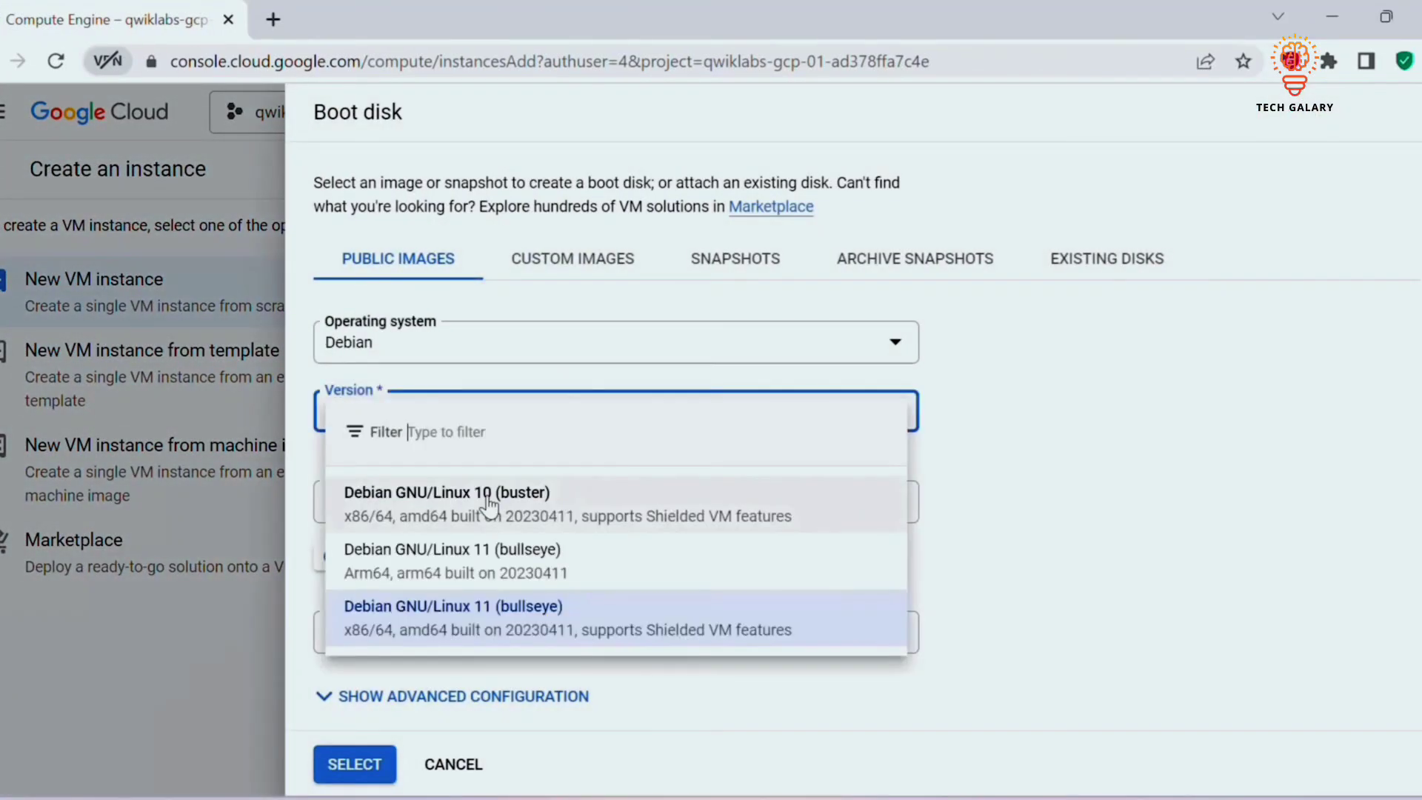
{"action": "left_click", "coordinate": [489, 507]}
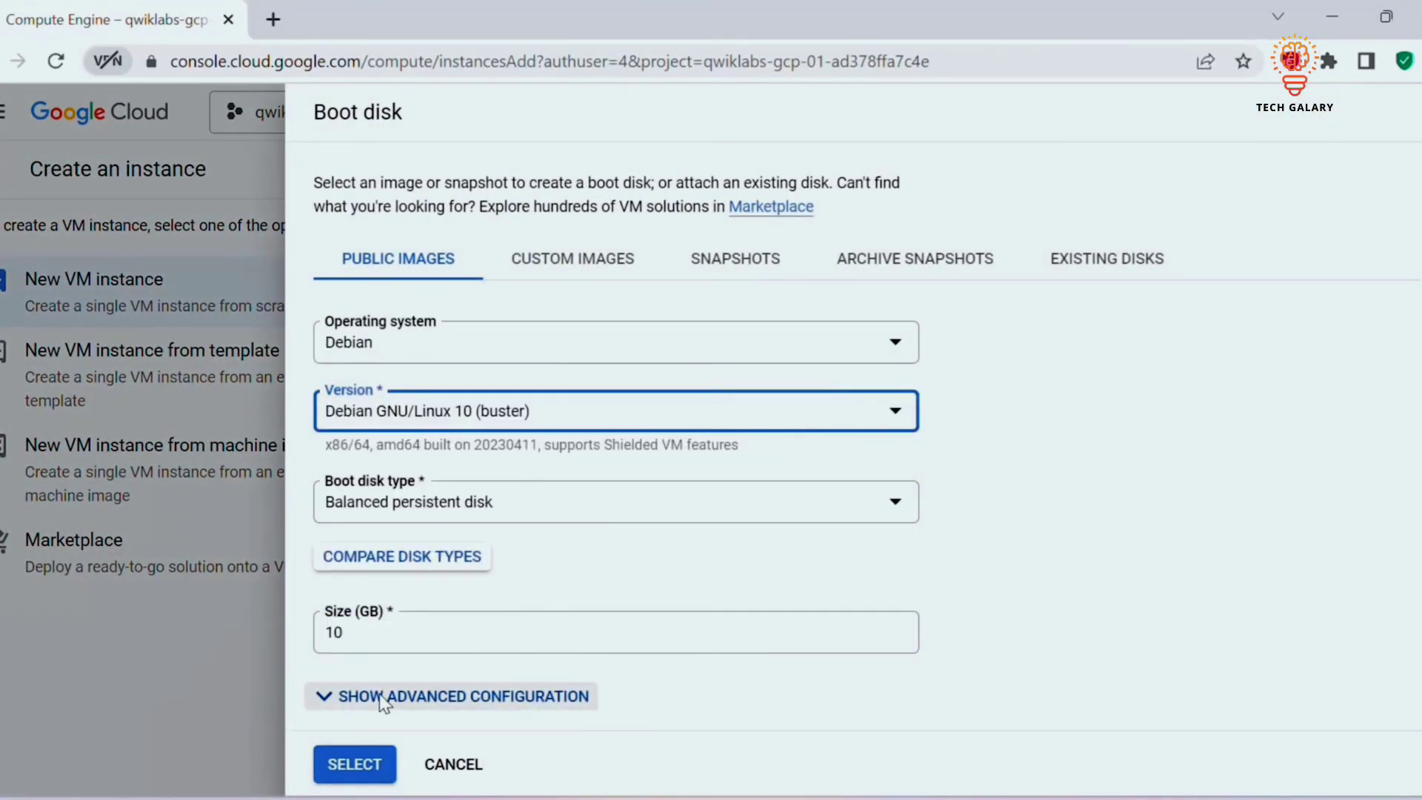
- Set the boot disk's deletion rule to Keep boot disk in the advanced configuration, and apply the boot disk settings
{"action": "left_click", "coordinate": [485, 696]}
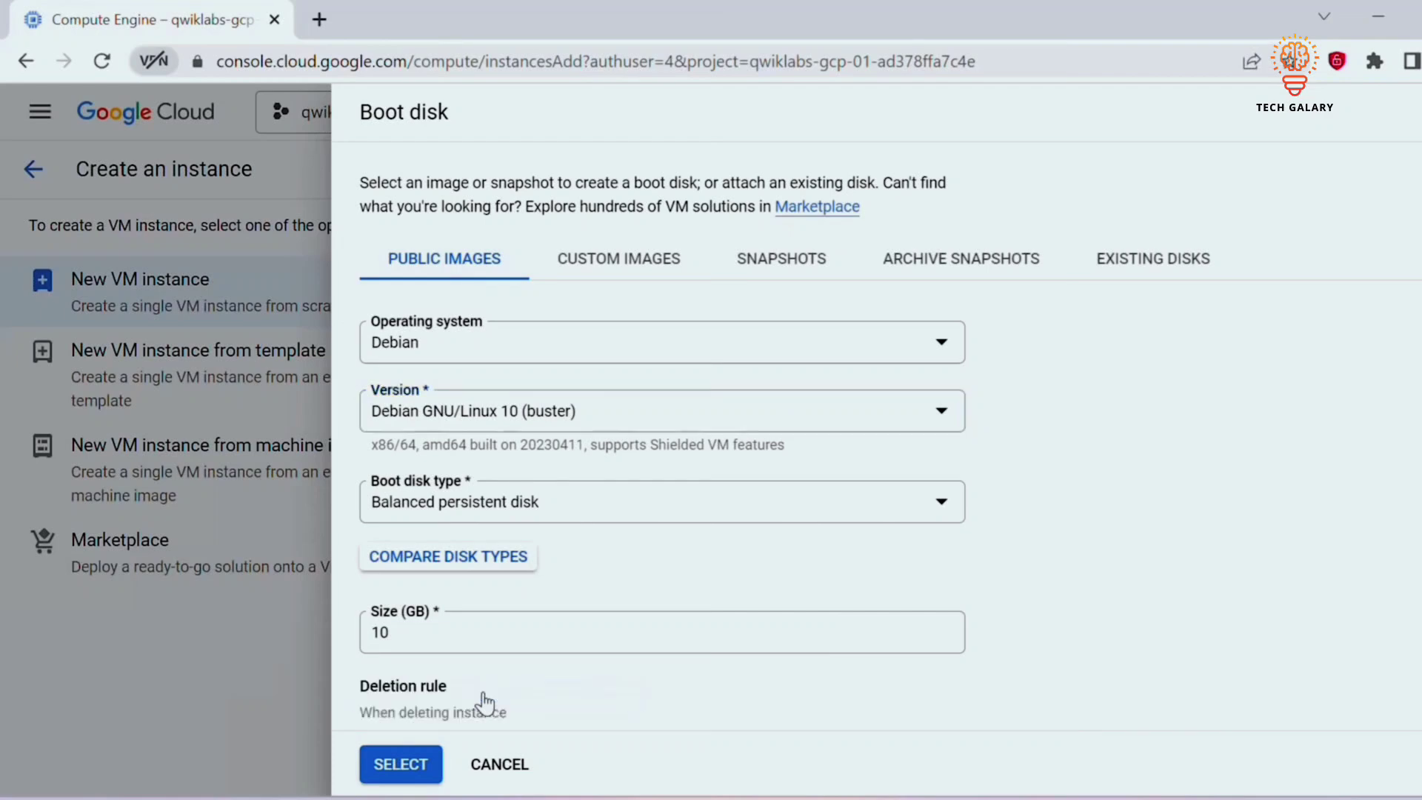
{"action": "scroll", "coordinate": [383, 354], "scroll_direction": "up", "scroll_amount": 3}
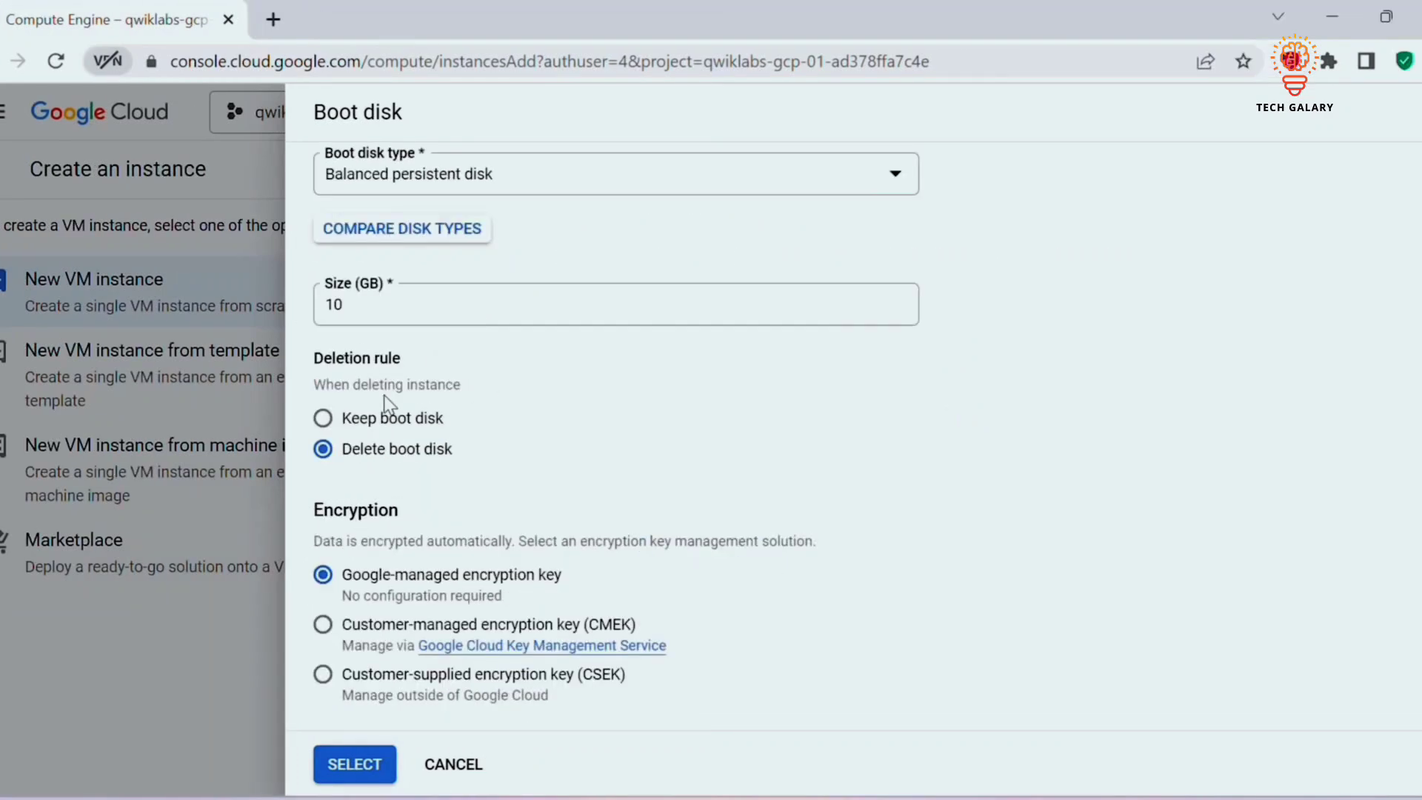
{"action": "left_click", "coordinate": [373, 427]}
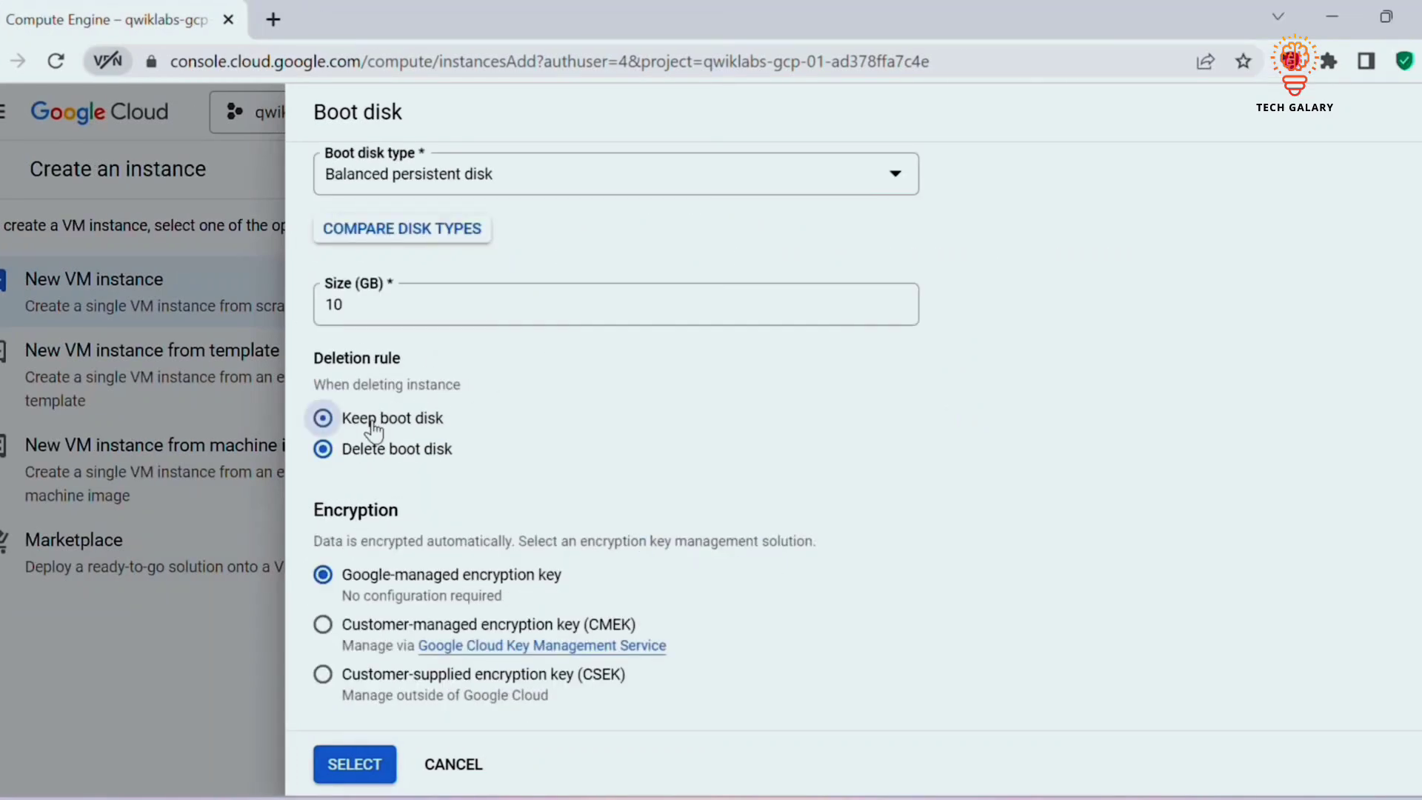
{"action": "left_click", "coordinate": [354, 765]}
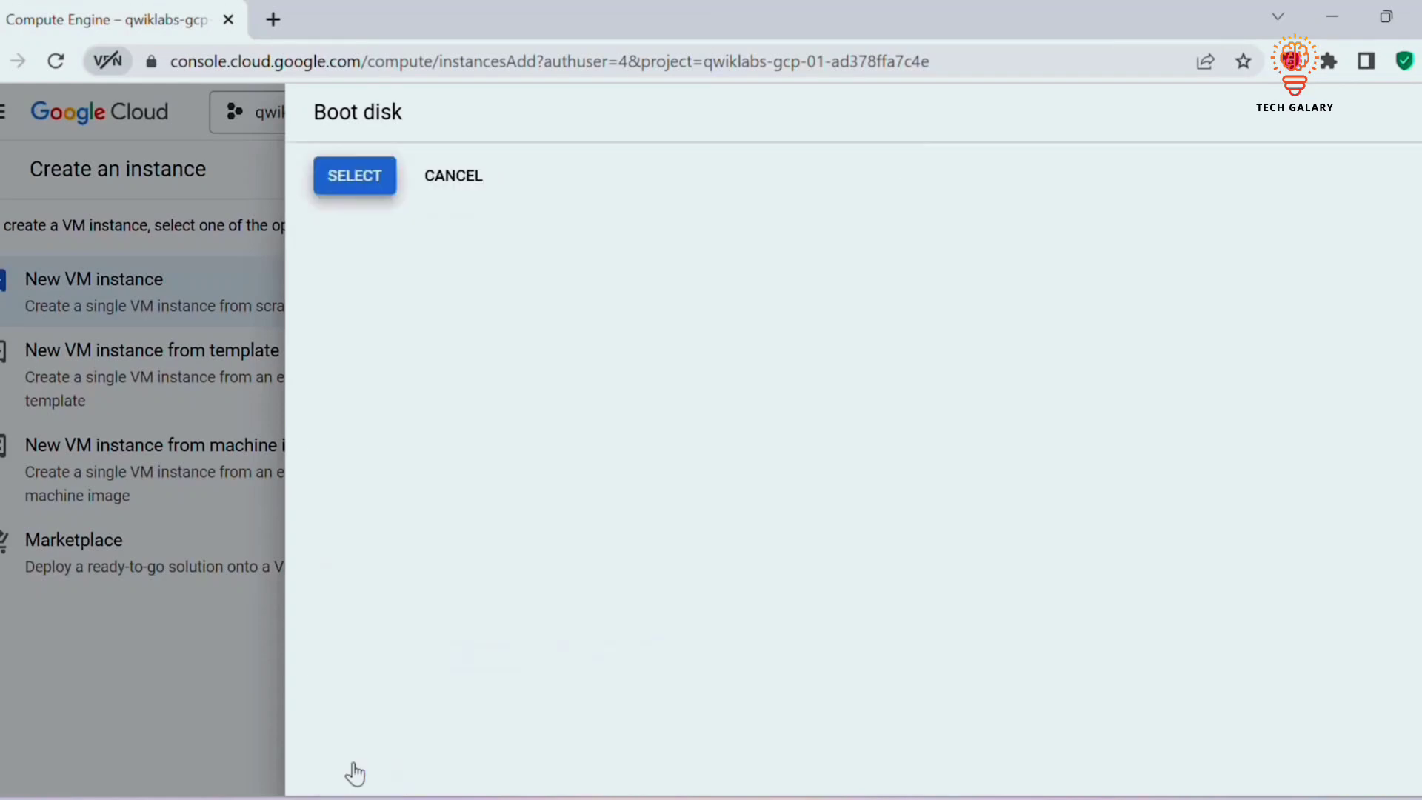
- Add the network tag allow-health-checks in the instance's advanced networking options
{"action": "scroll", "coordinate": [1410, 429], "scroll_direction": "down", "scroll_amount": 5}
{"action": "left_click_drag", "start_coordinate": [1410, 429], "coordinate": [1405, 497]}
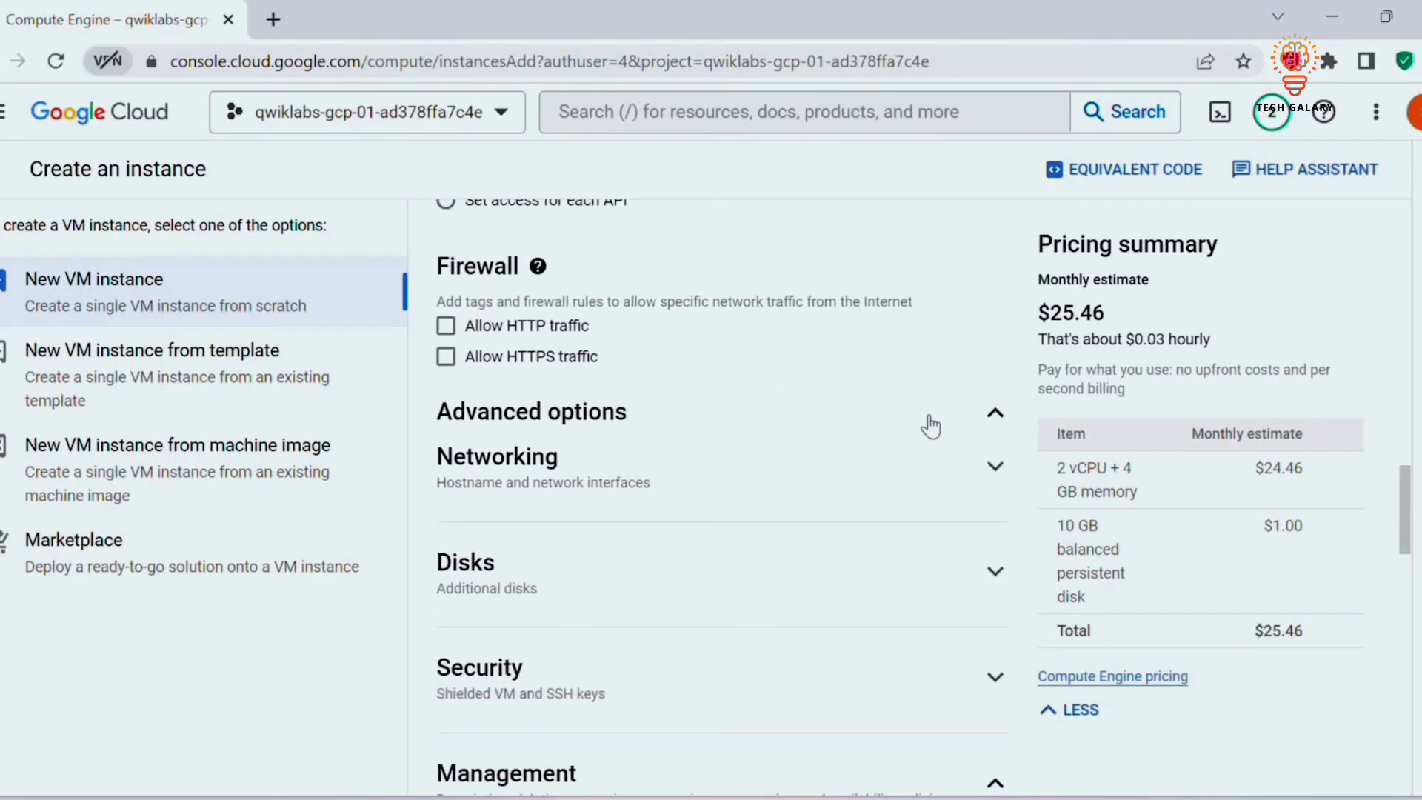
{"action": "left_click", "coordinate": [997, 473]}
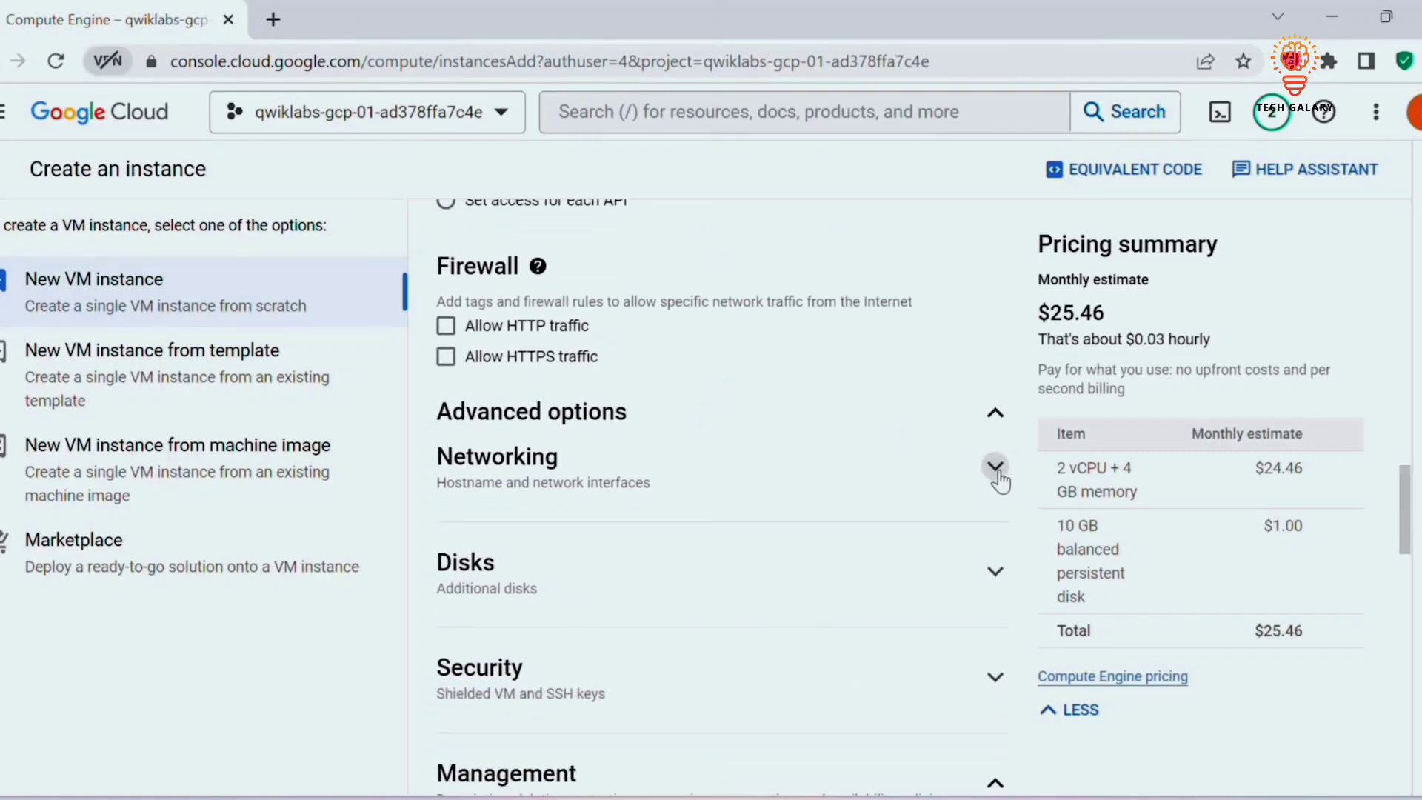
{"action": "left_click", "coordinate": [632, 535]}
{"action": "type", "text": "allow-health-checks"}
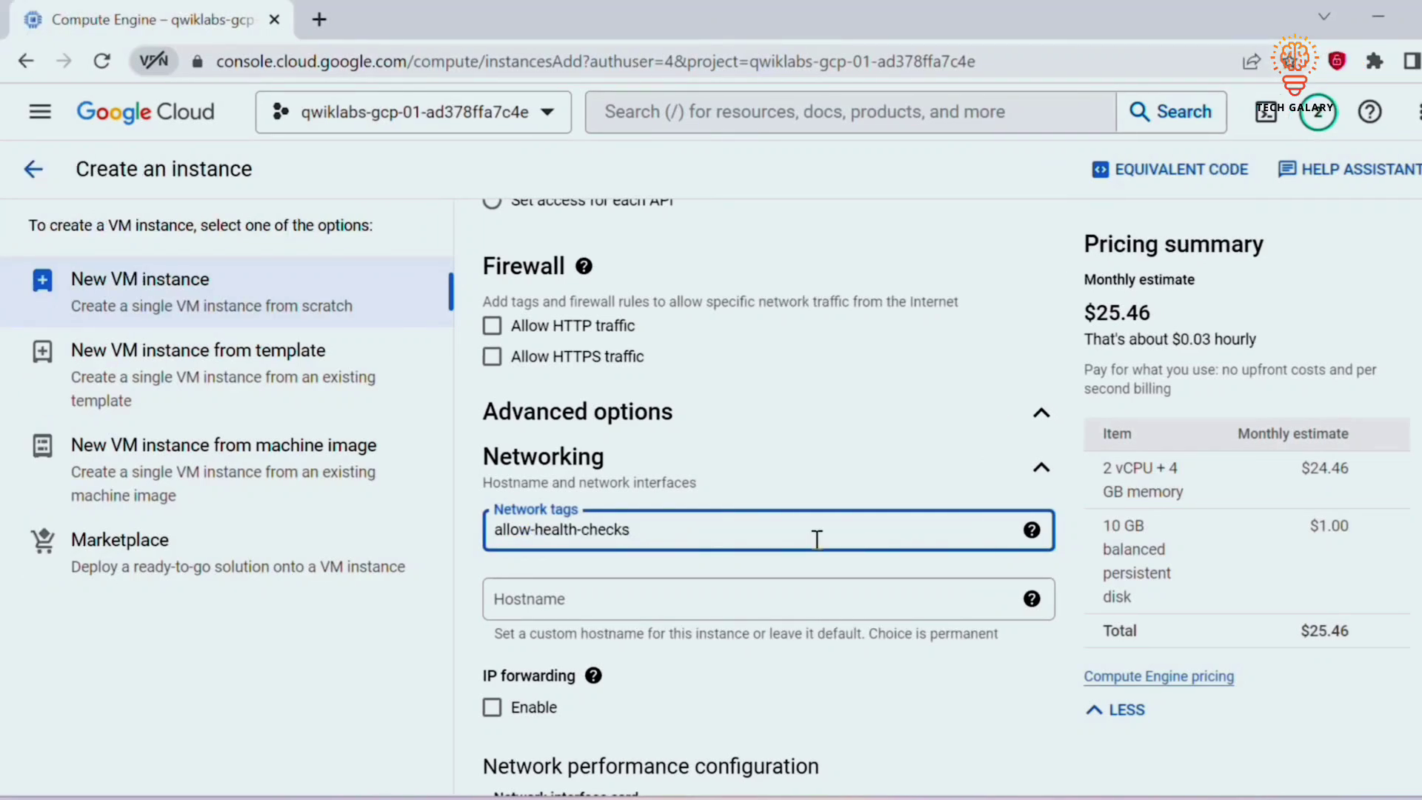
- Set the default network interface's external IPv4 address to None and create the VM instance
{"action": "scroll", "coordinate": [815, 536], "scroll_direction": "down", "scroll_amount": 7}
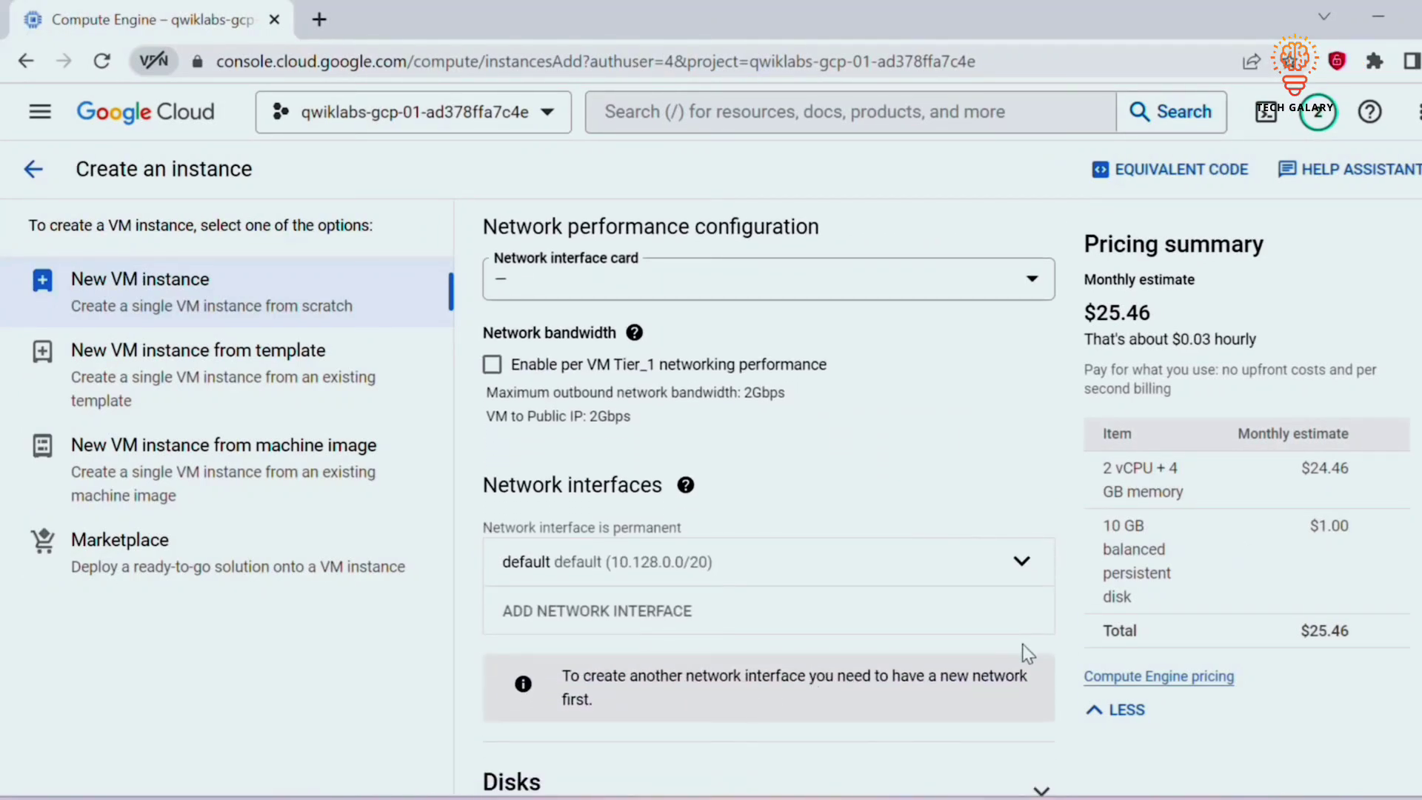
{"action": "left_click", "coordinate": [774, 576]}
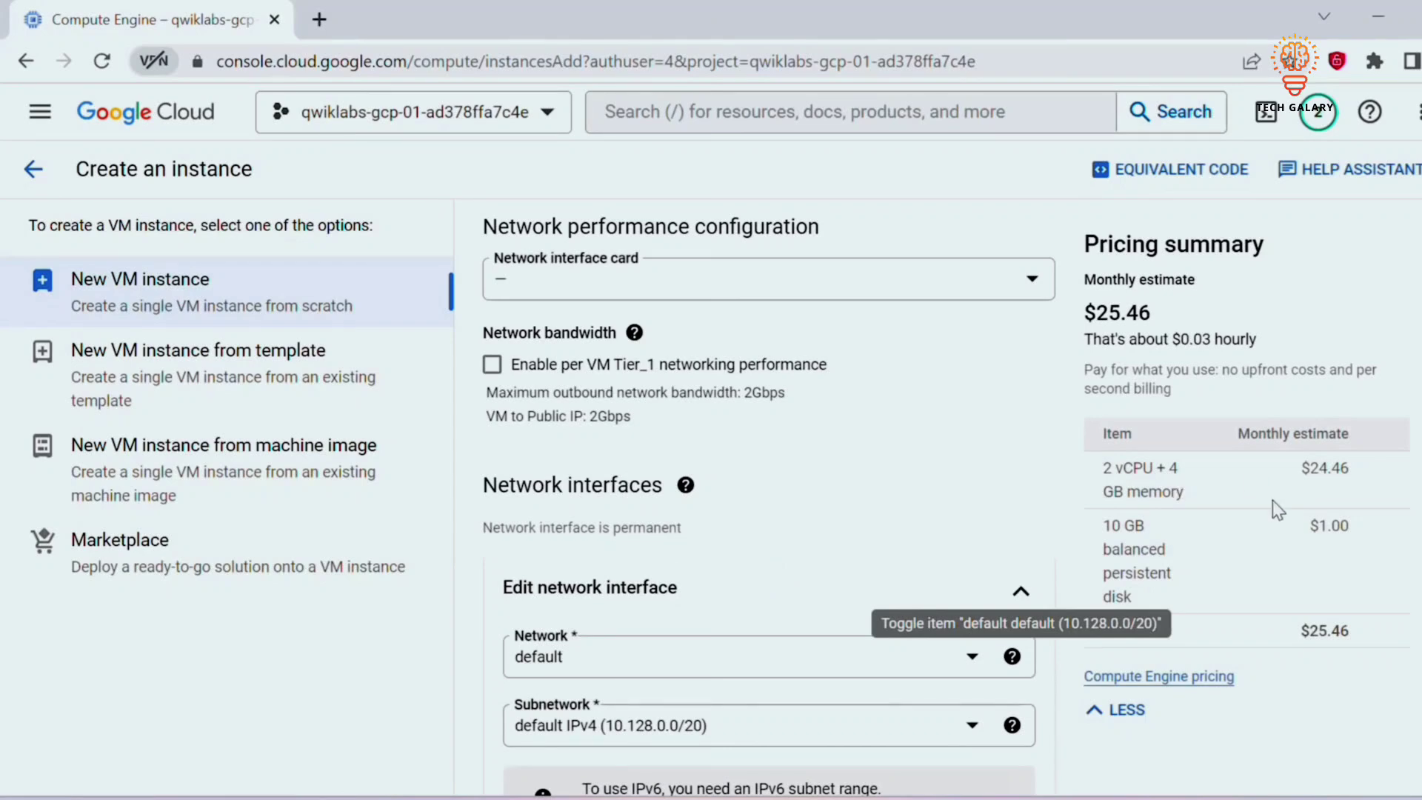
{"action": "scroll", "coordinate": [1279, 508], "scroll_direction": "down", "scroll_amount": 5}
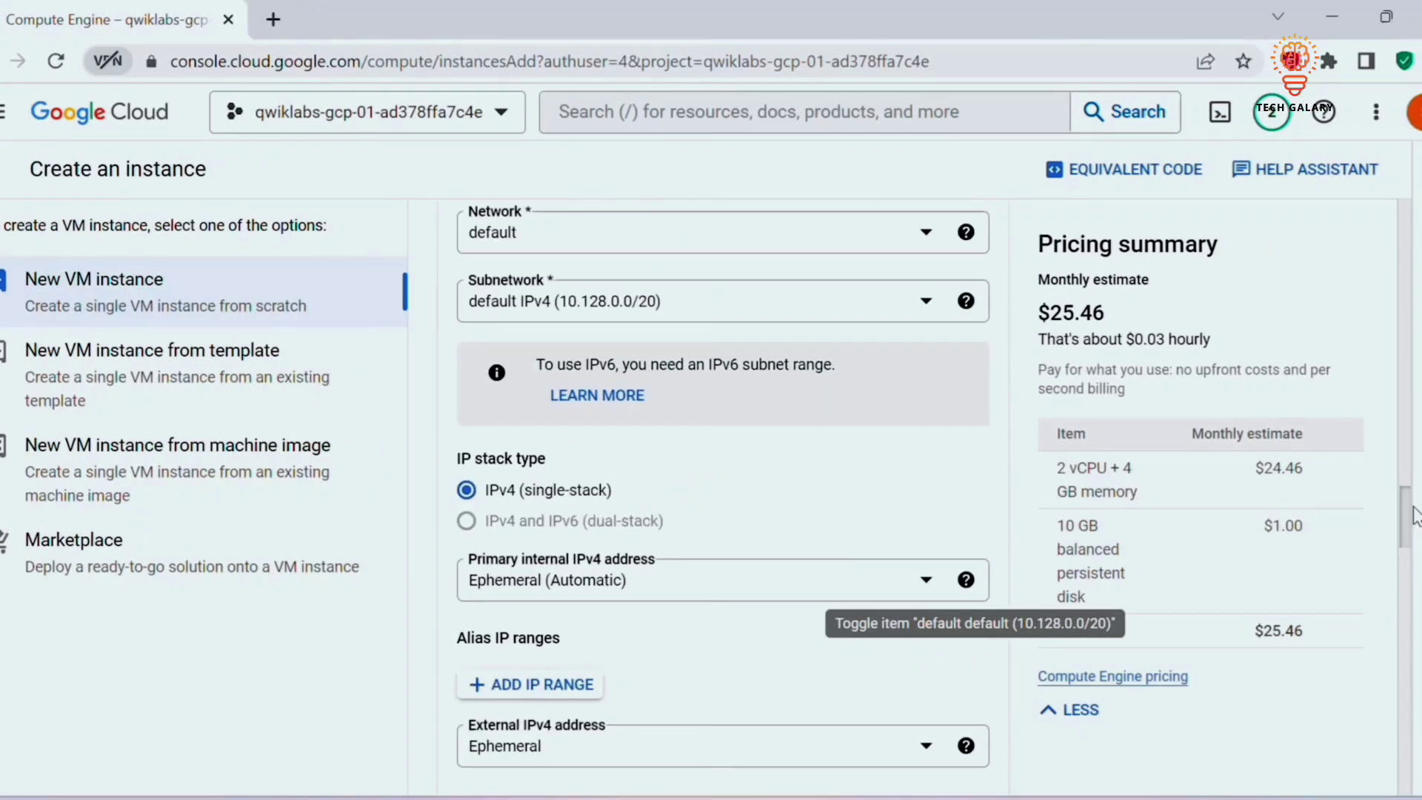
{"action": "scroll", "coordinate": [718, 575], "scroll_direction": "down", "scroll_amount": 3}
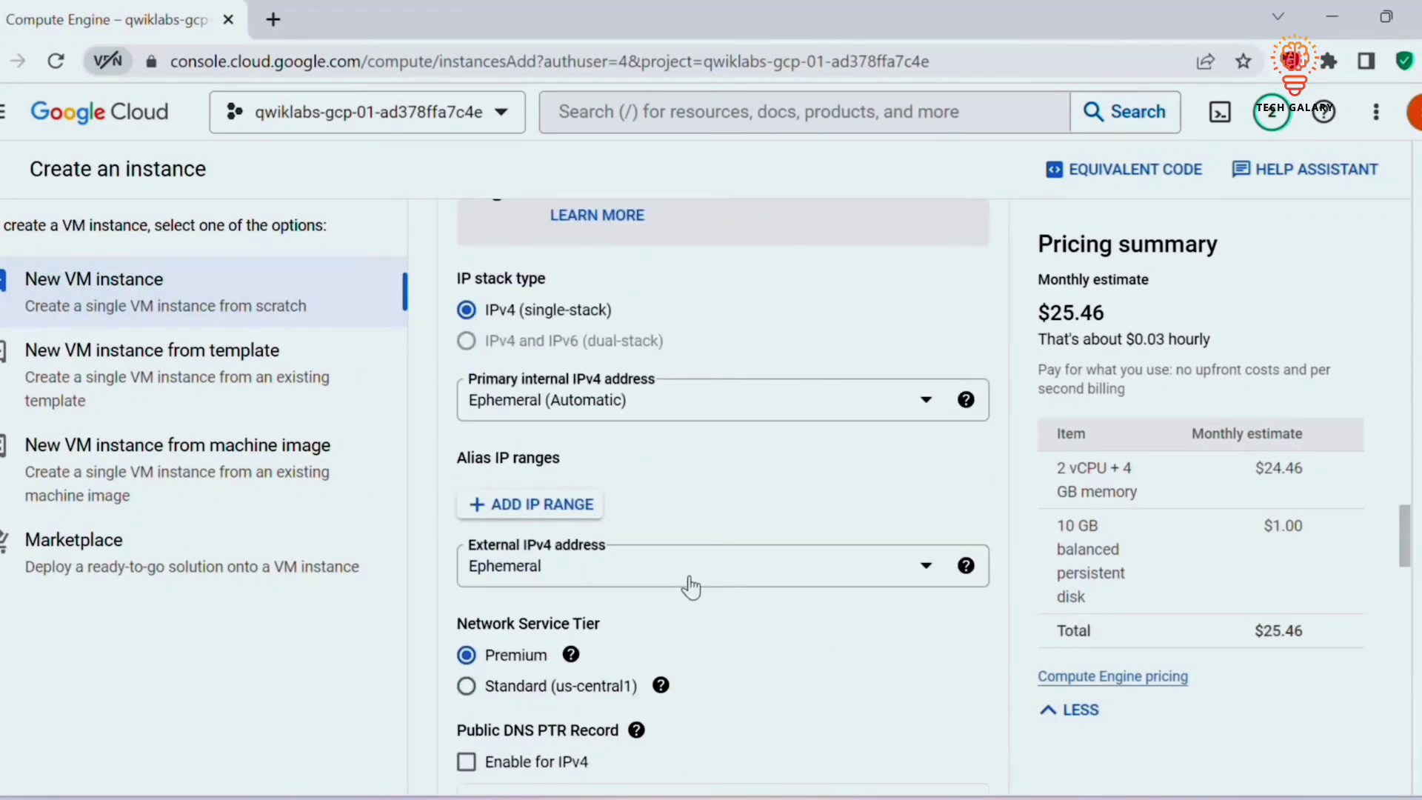
{"action": "left_click", "coordinate": [691, 585]}
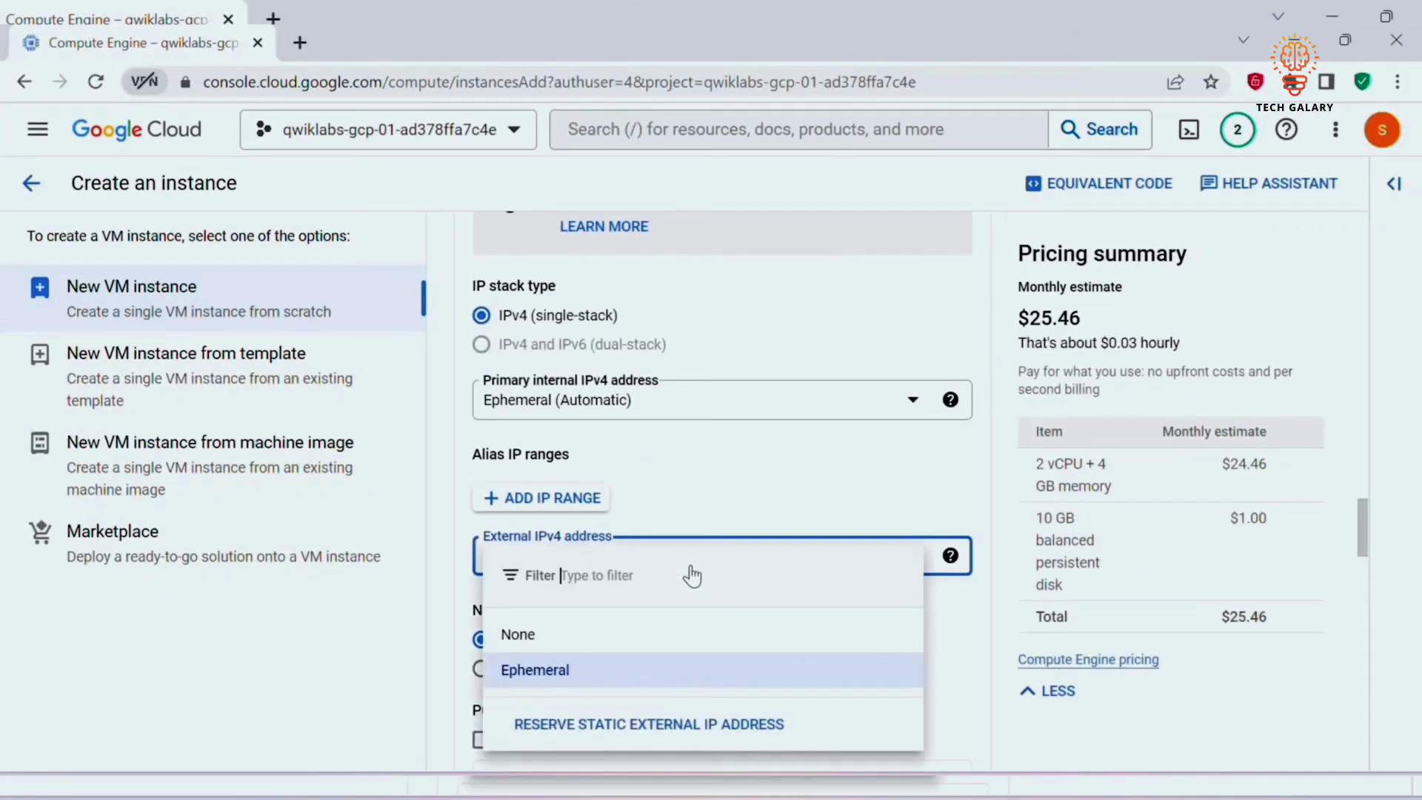
{"action": "left_click", "coordinate": [515, 635]}
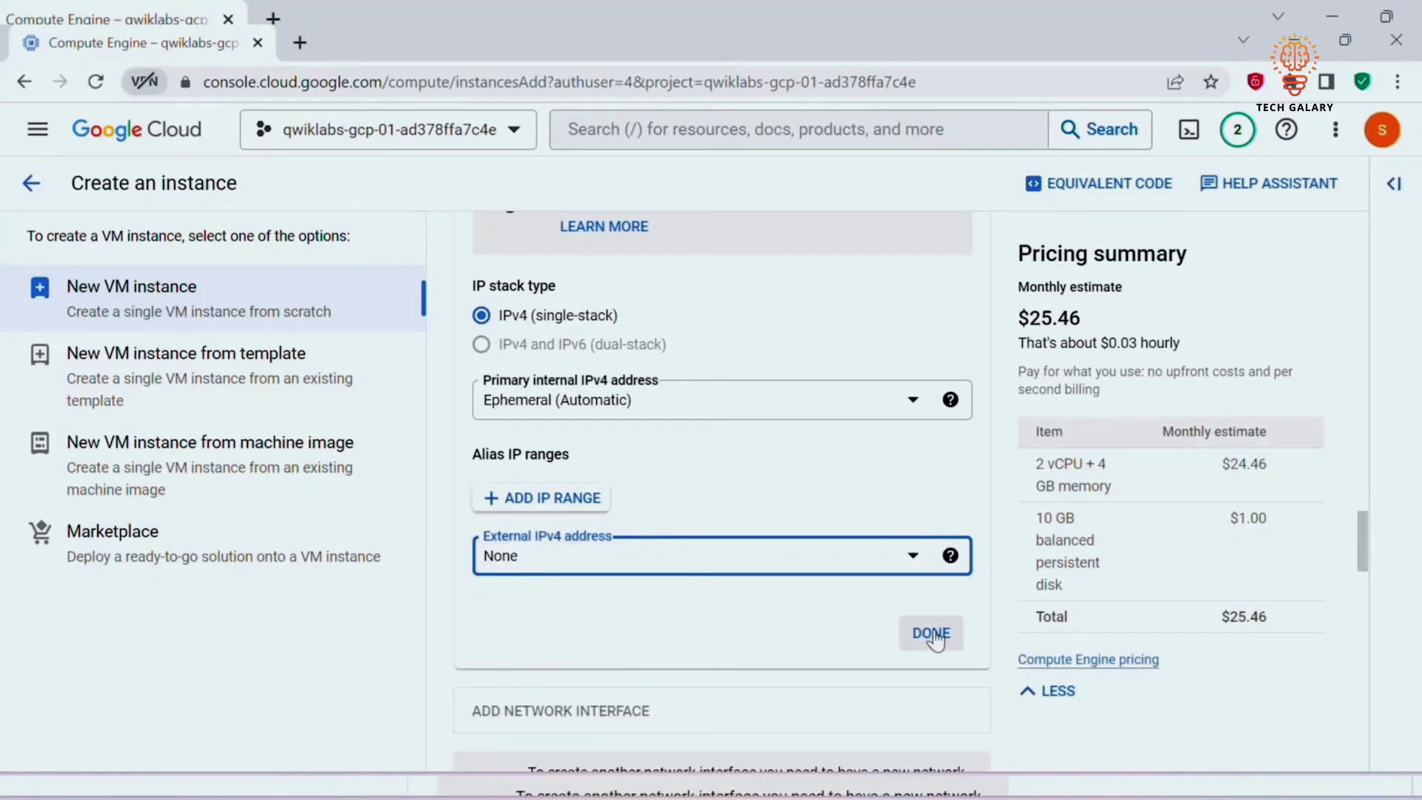
{"action": "left_click", "coordinate": [932, 634]}
{"action": "scroll", "coordinate": [1022, 711], "scroll_direction": "down", "scroll_amount": 10}
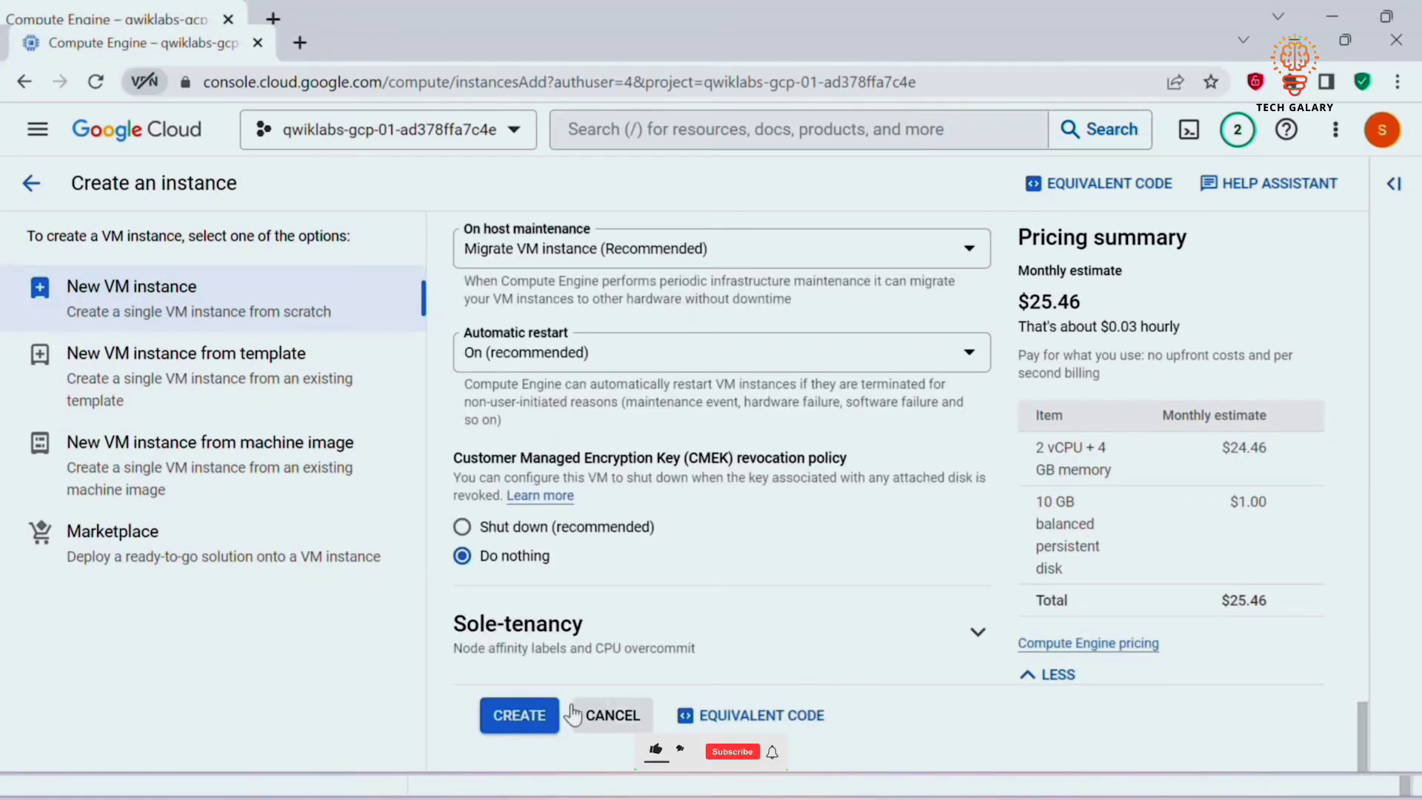
{"action": "left_click", "coordinate": [512, 715]}
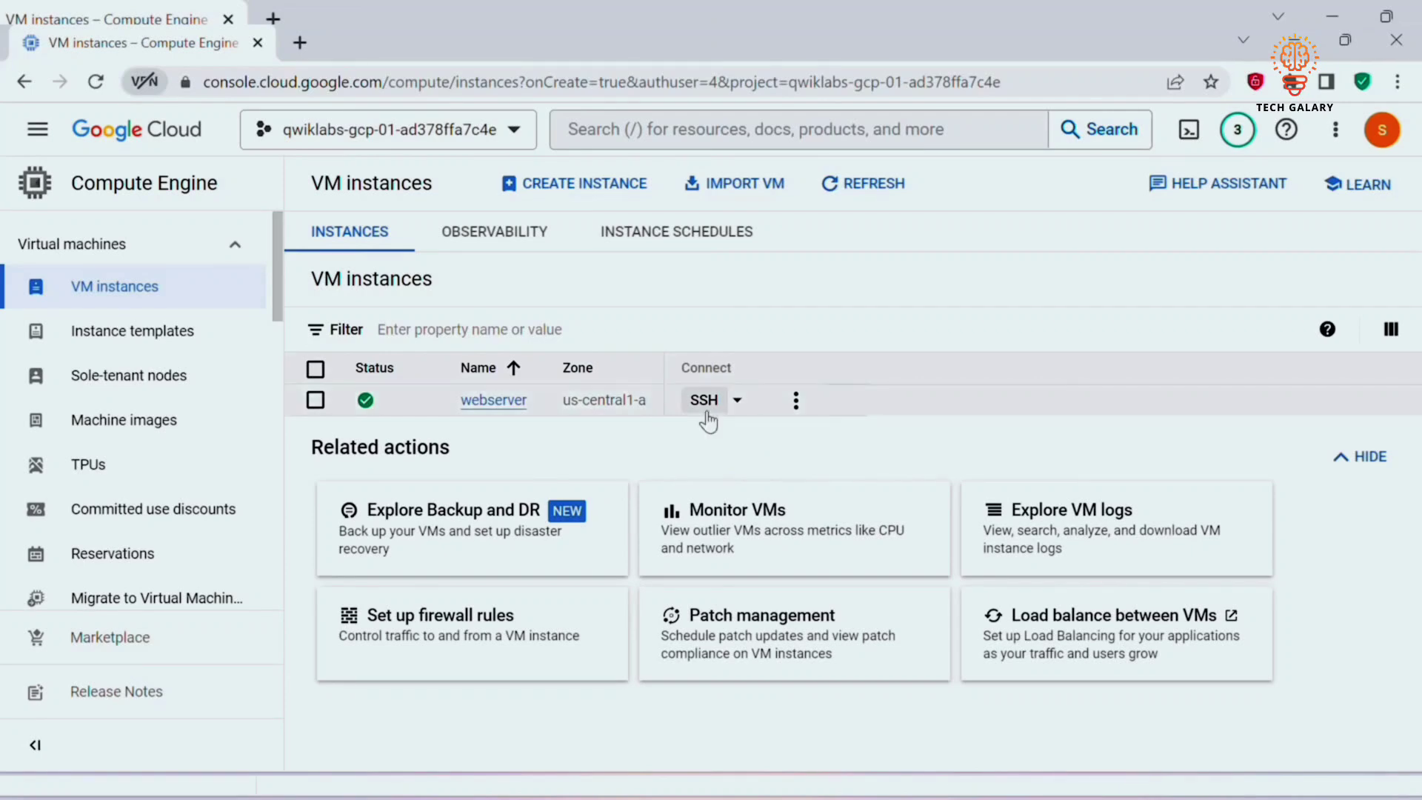
- Connect to the webserver instance over SSH and update its package lists with sudo apt-get update
{"action": "left_click", "coordinate": [706, 417]}
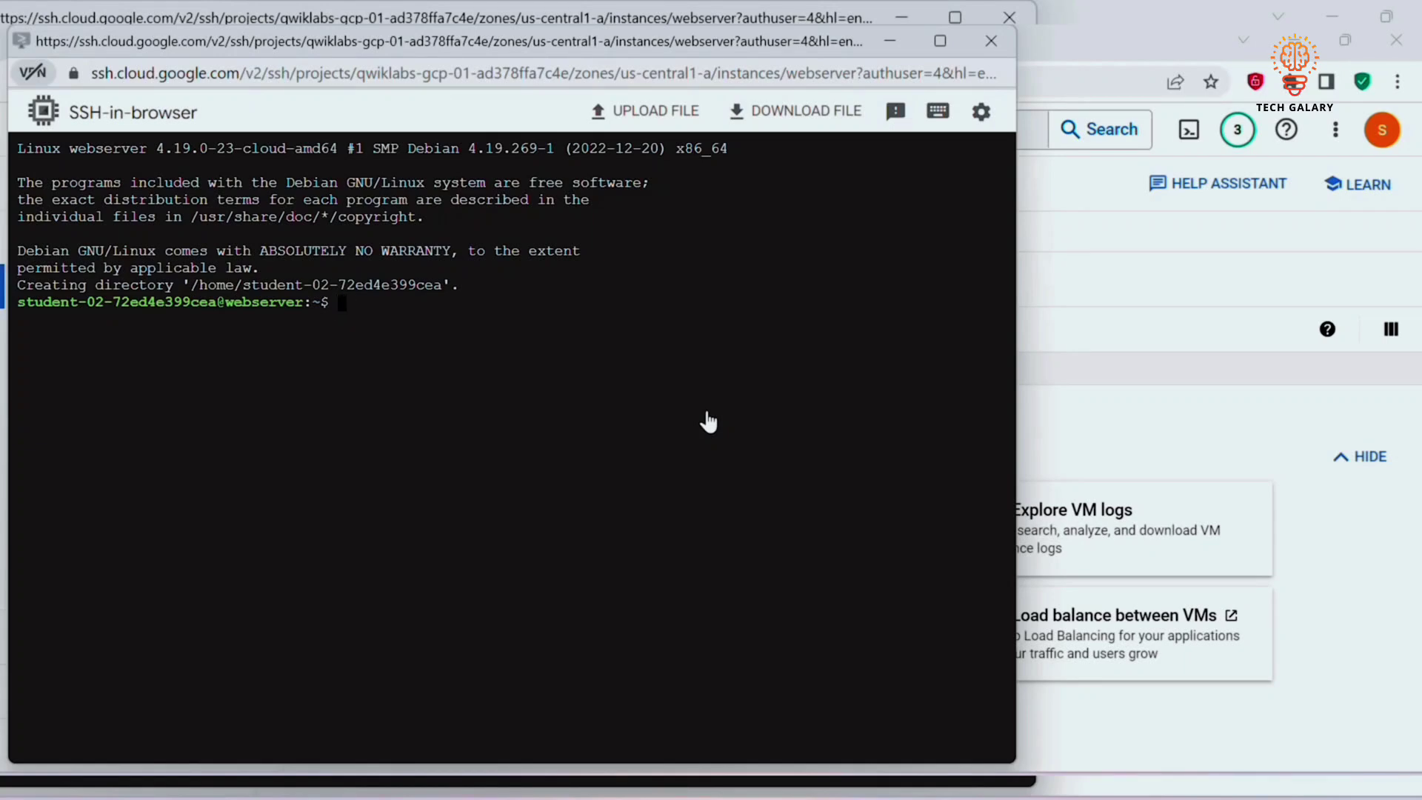
{"action": "key", "text": "ctrl+l"}
{"action": "type", "text": "sudo "}
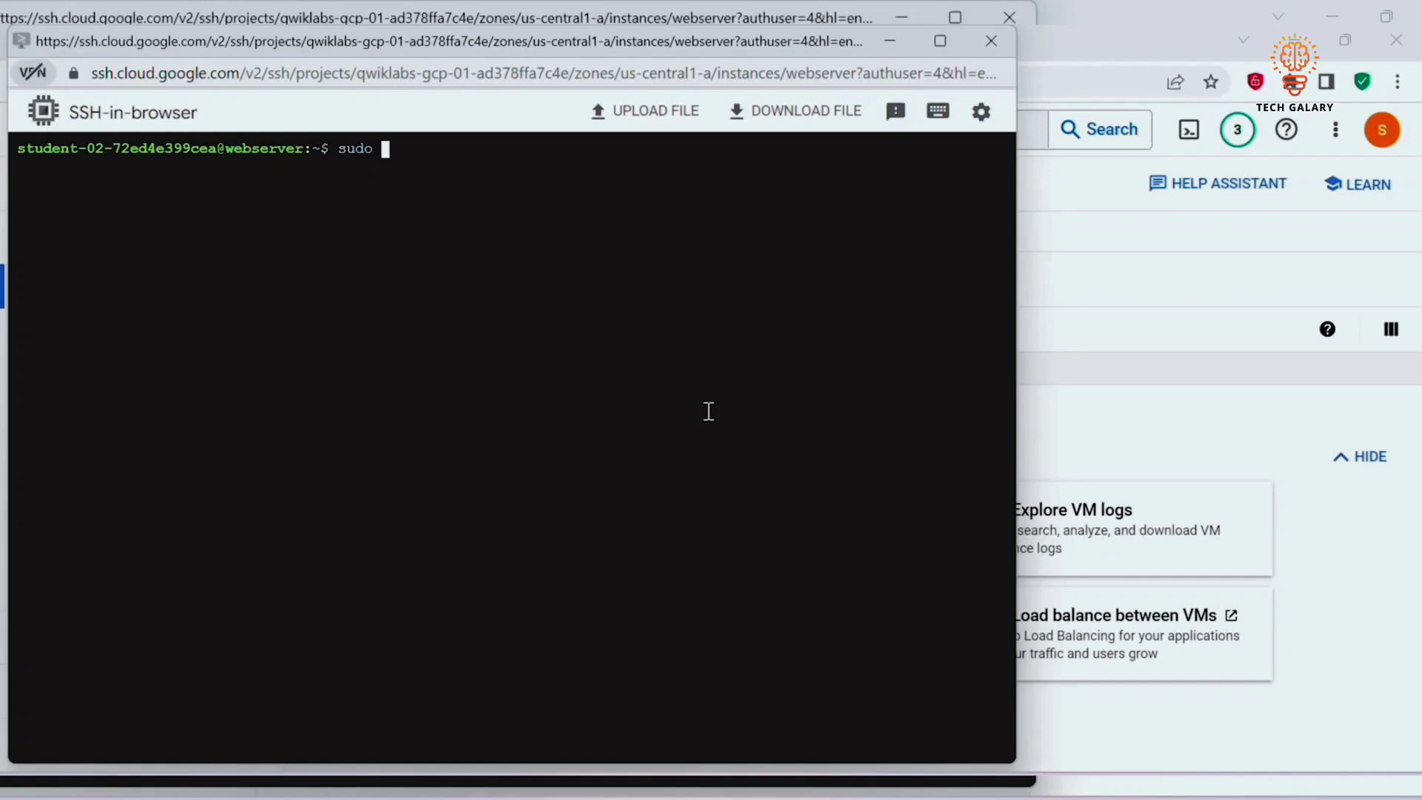
{"action": "type", "text": "apt-get update"}
{"action": "key", "text": "Return"}
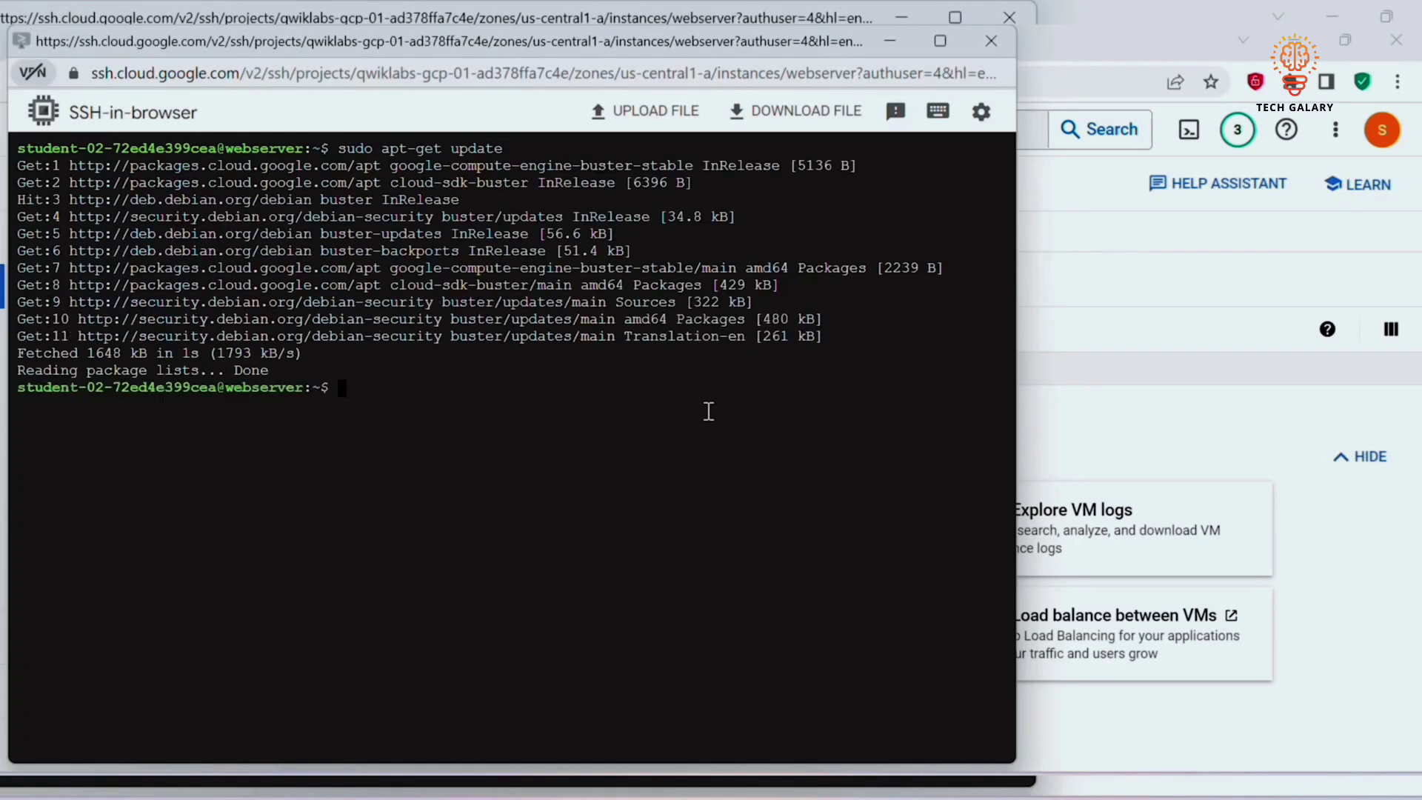
- Install Apache on the instance with sudo apt-get install -y apache2
{"action": "type", "text": "sudo apt-get install -"}
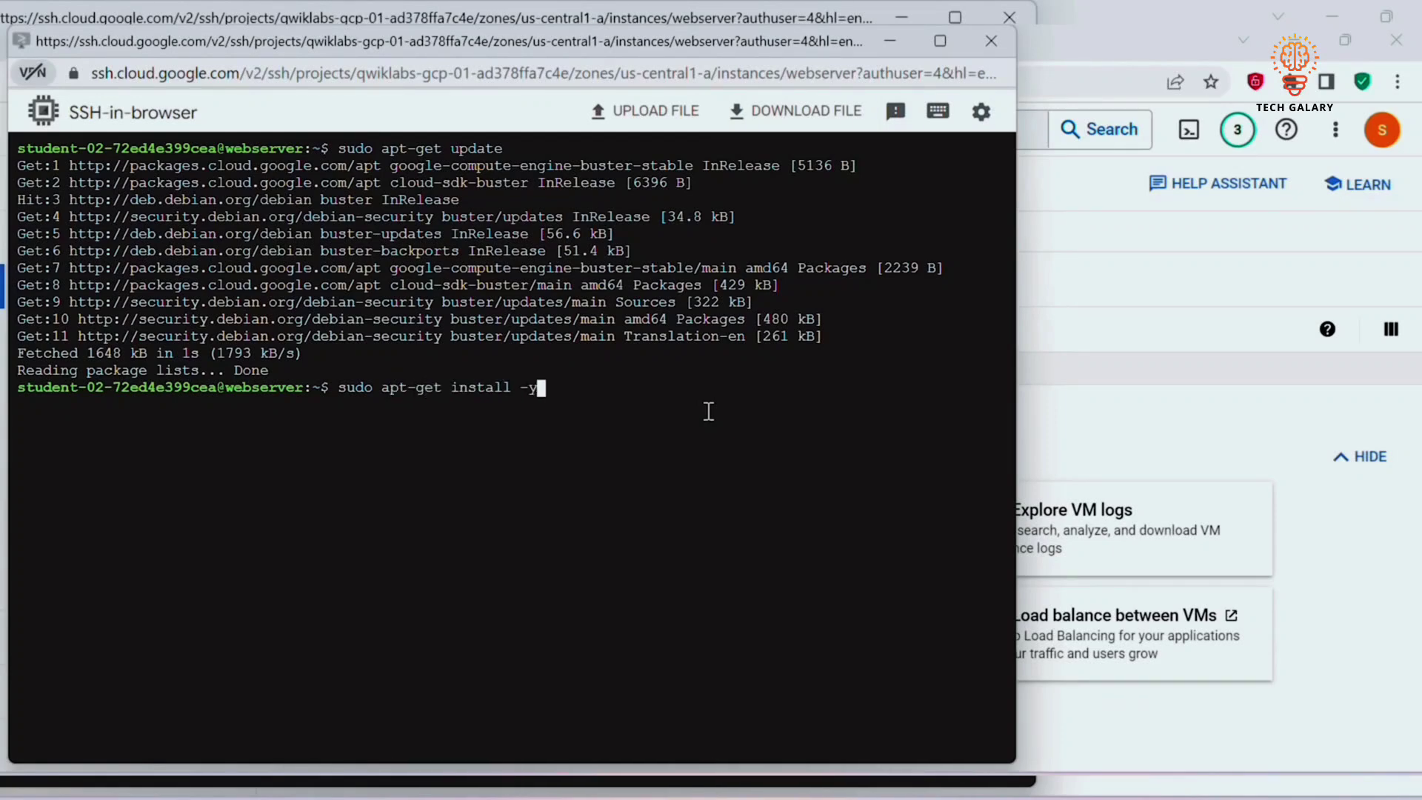
{"action": "type", "text": "y apache2"}
{"action": "key", "text": "Return"}
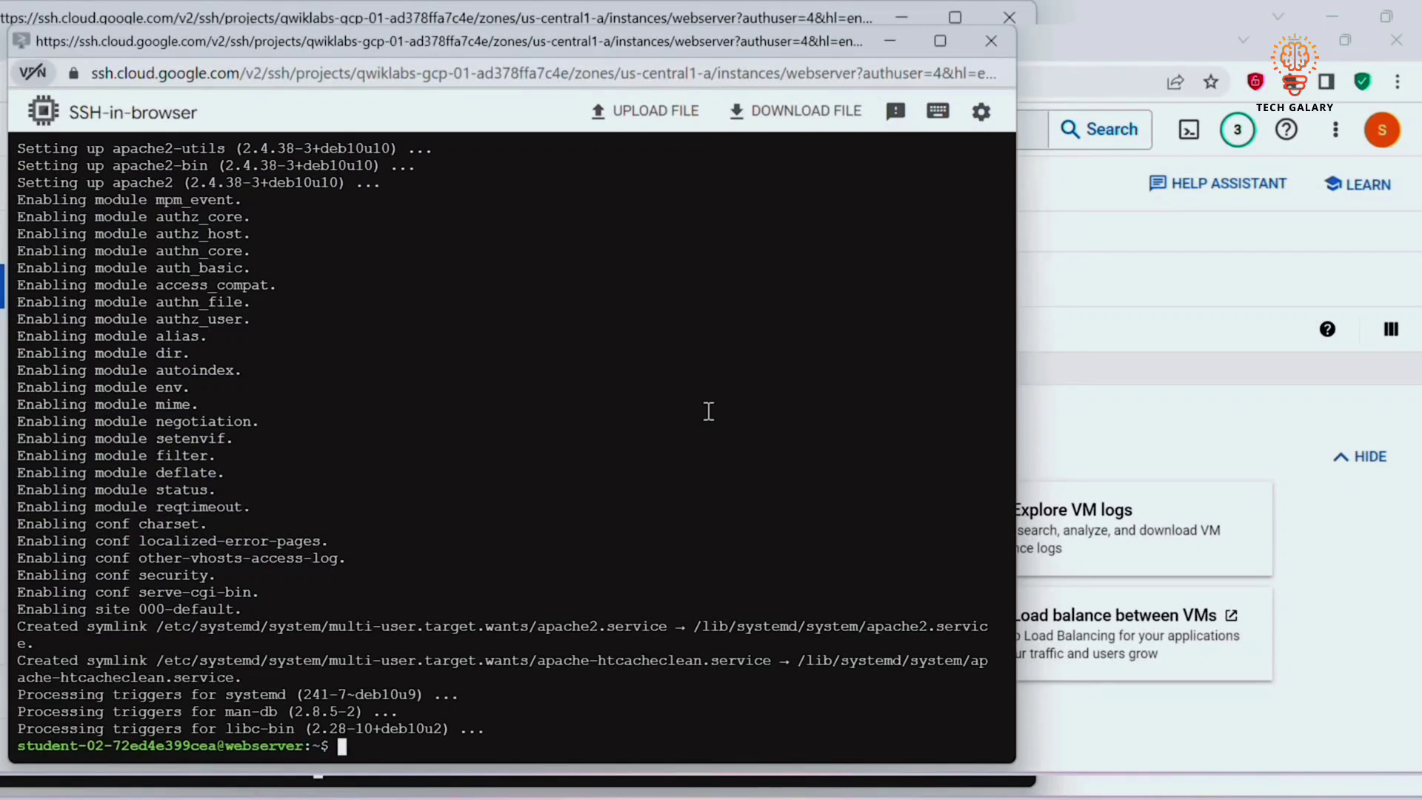
- Start the Apache server with sudo service apache2 start
{"action": "type", "text": "sudo service apache"}
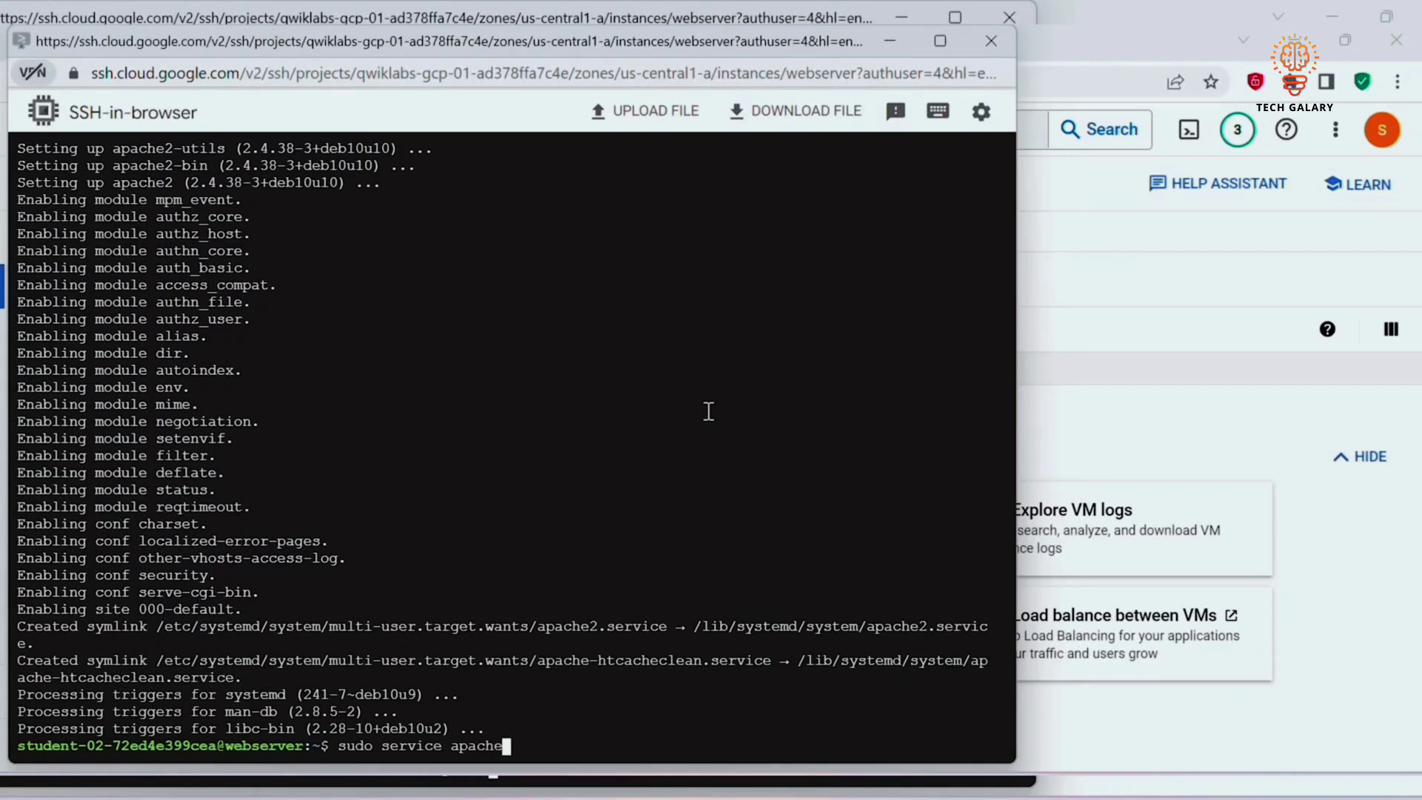
{"action": "type", "text": "2 start"}
{"action": "key", "text": "Return"}
- Check the state of the Apache service with sudo service apache2 status
{"action": "key", "text": "Up"}
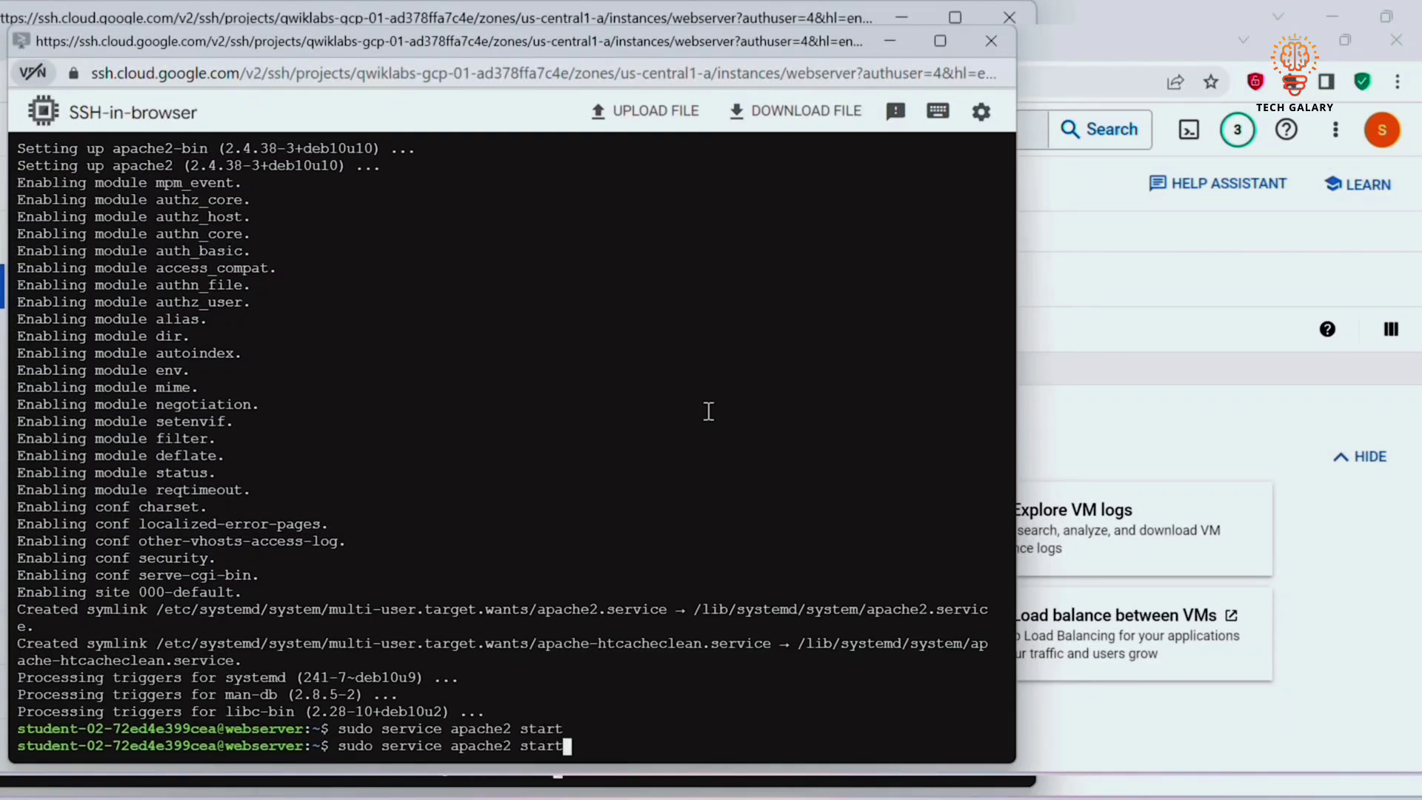
{"action": "key", "text": "BackSpace"}
{"action": "key", "text": "BackSpace"}
{"action": "key", "text": "BackSpace"}
{"action": "type", "text": "atus"}
{"action": "key", "text": "Return"}
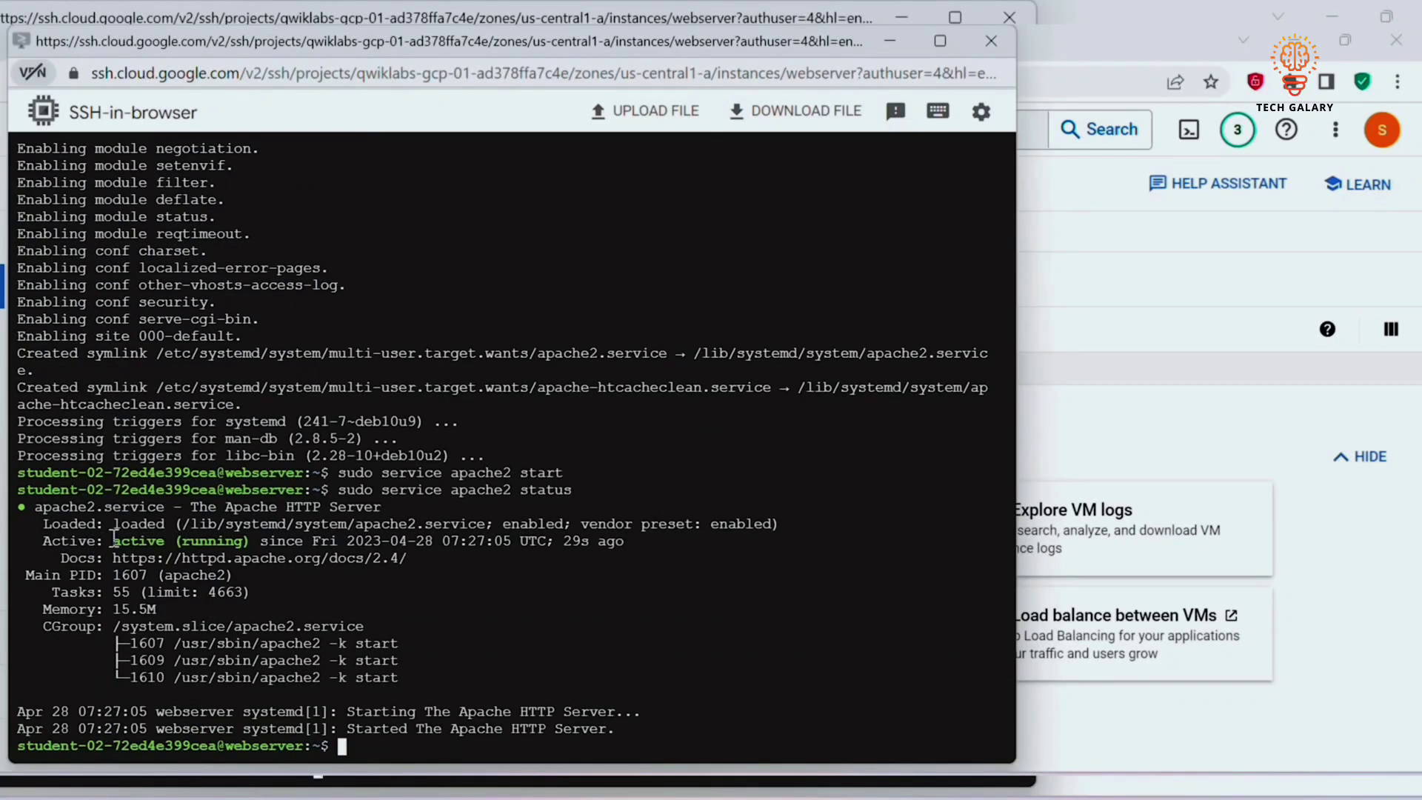
{"action": "double_click", "coordinate": [138, 541]}
- Clear the terminal and enable Apache to start on boot with sudo update-rc.d apache2 enable
{"action": "key", "text": "ctrl+l"}
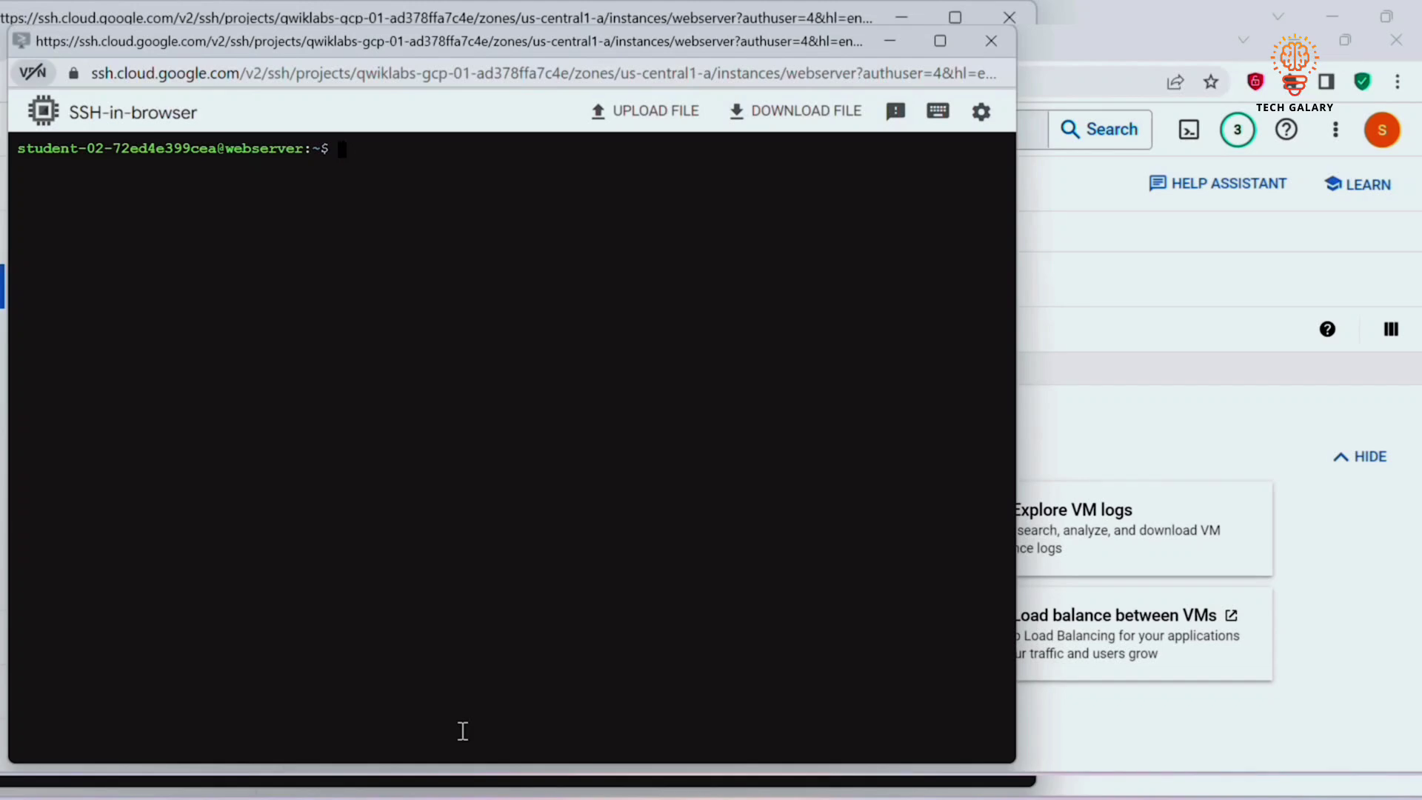
{"action": "type", "text": "sudo update-rc.d apache2 enable"}
{"action": "key", "text": "Return"}
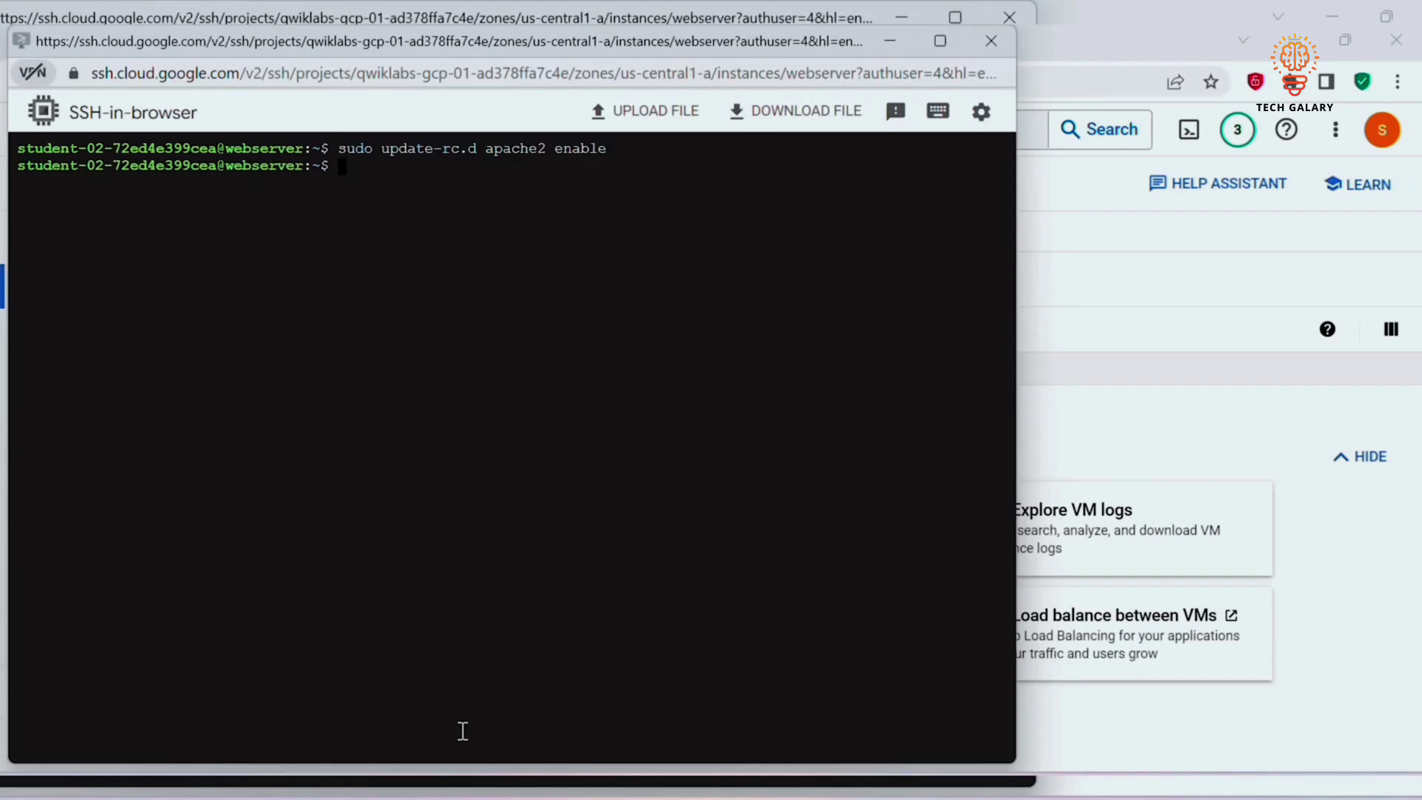
- Return to the VM instances list and reset the webserver instance, accepting the hard reset
{"action": "left_click", "coordinate": [891, 39]}
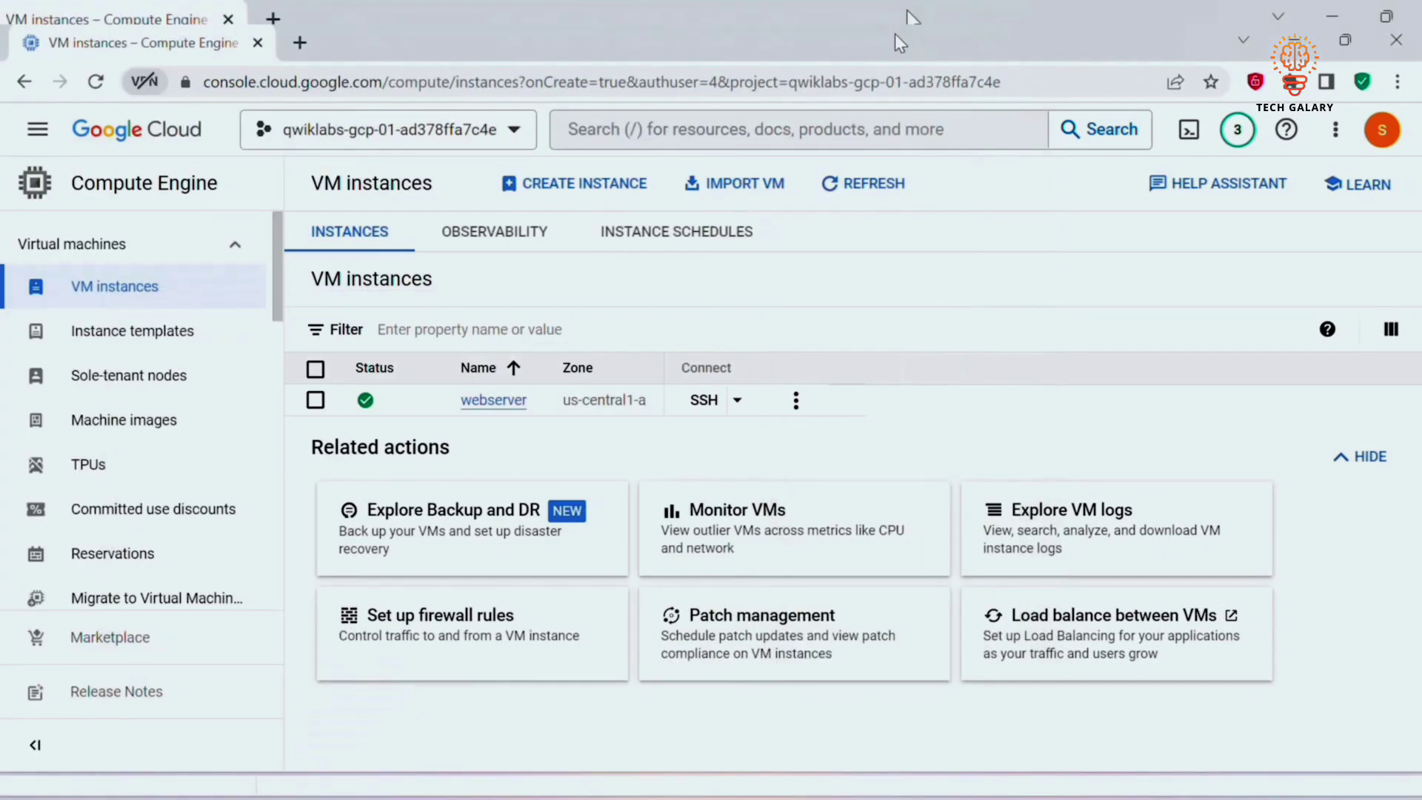
{"action": "left_click", "coordinate": [796, 401]}
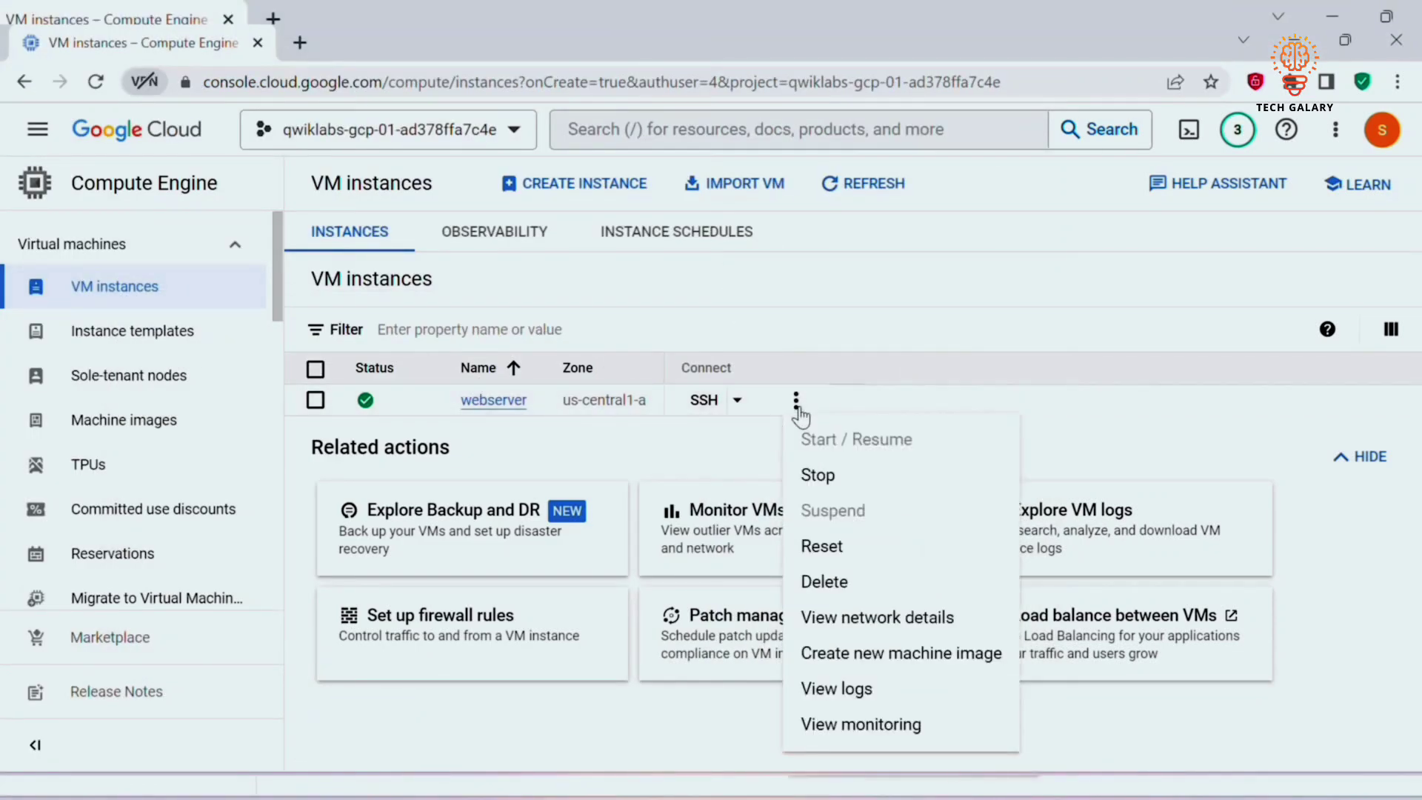
{"action": "left_click", "coordinate": [832, 552]}
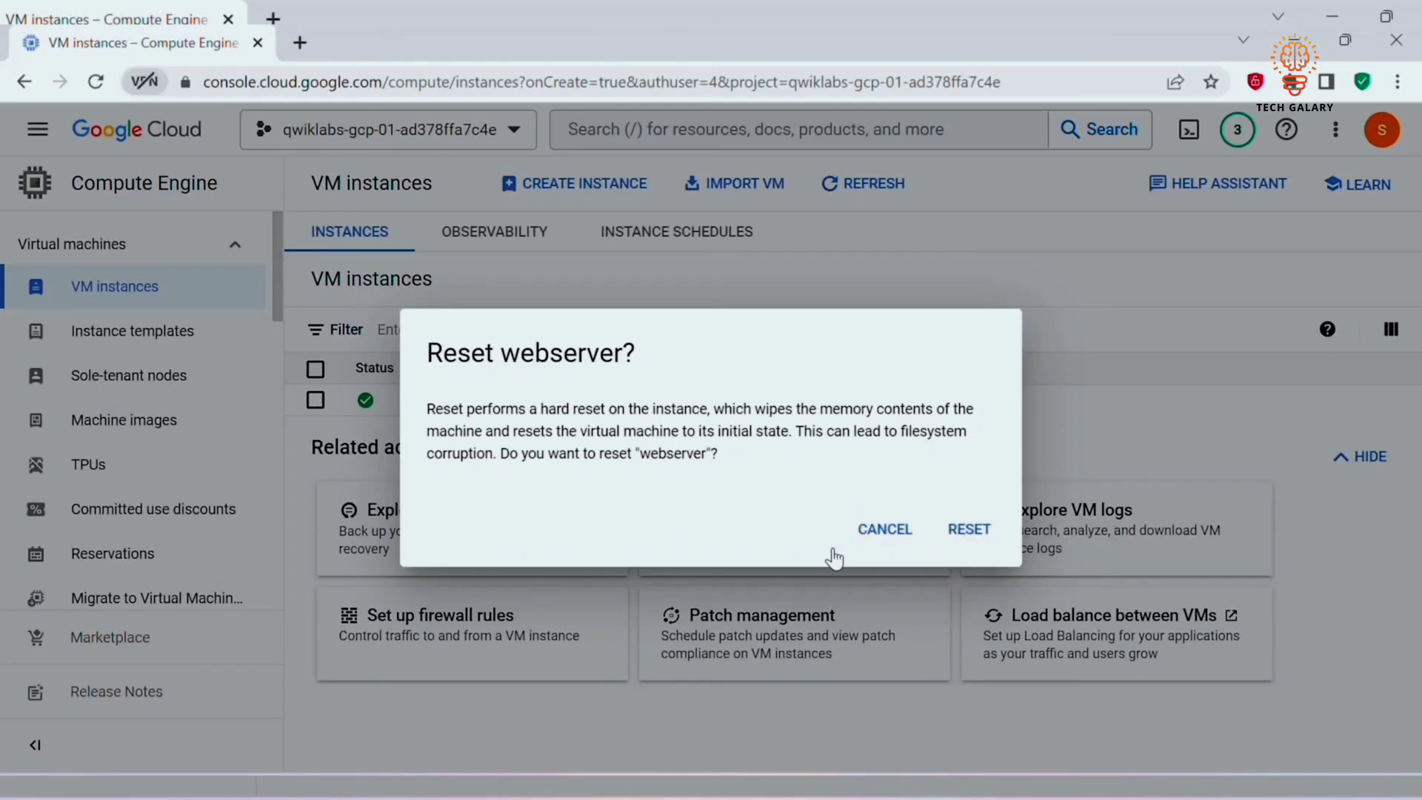
{"action": "left_click", "coordinate": [976, 531]}
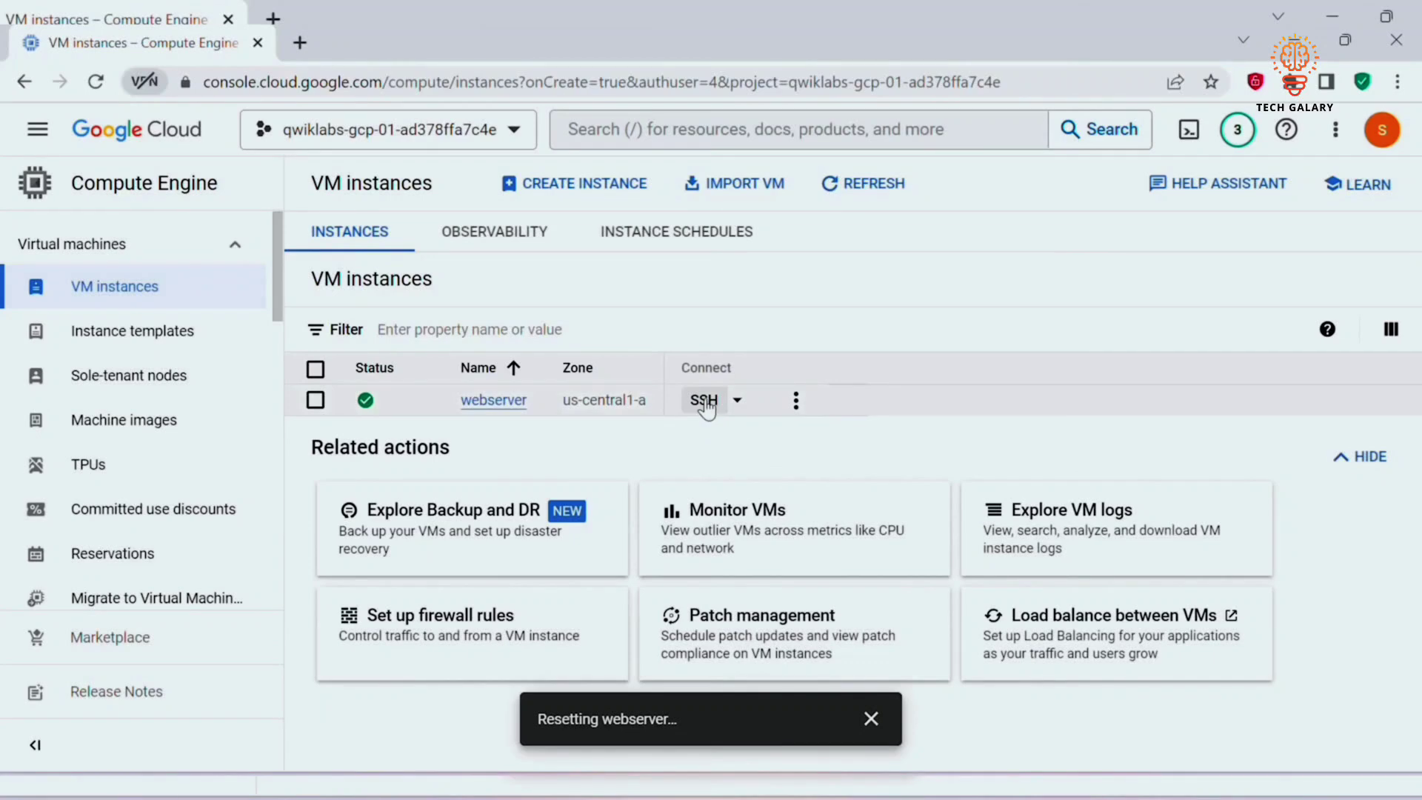
- Reconnect to the webserver instance over SSH and check Apache after the reset with sudo service apache2 status
{"action": "left_click", "coordinate": [708, 401]}
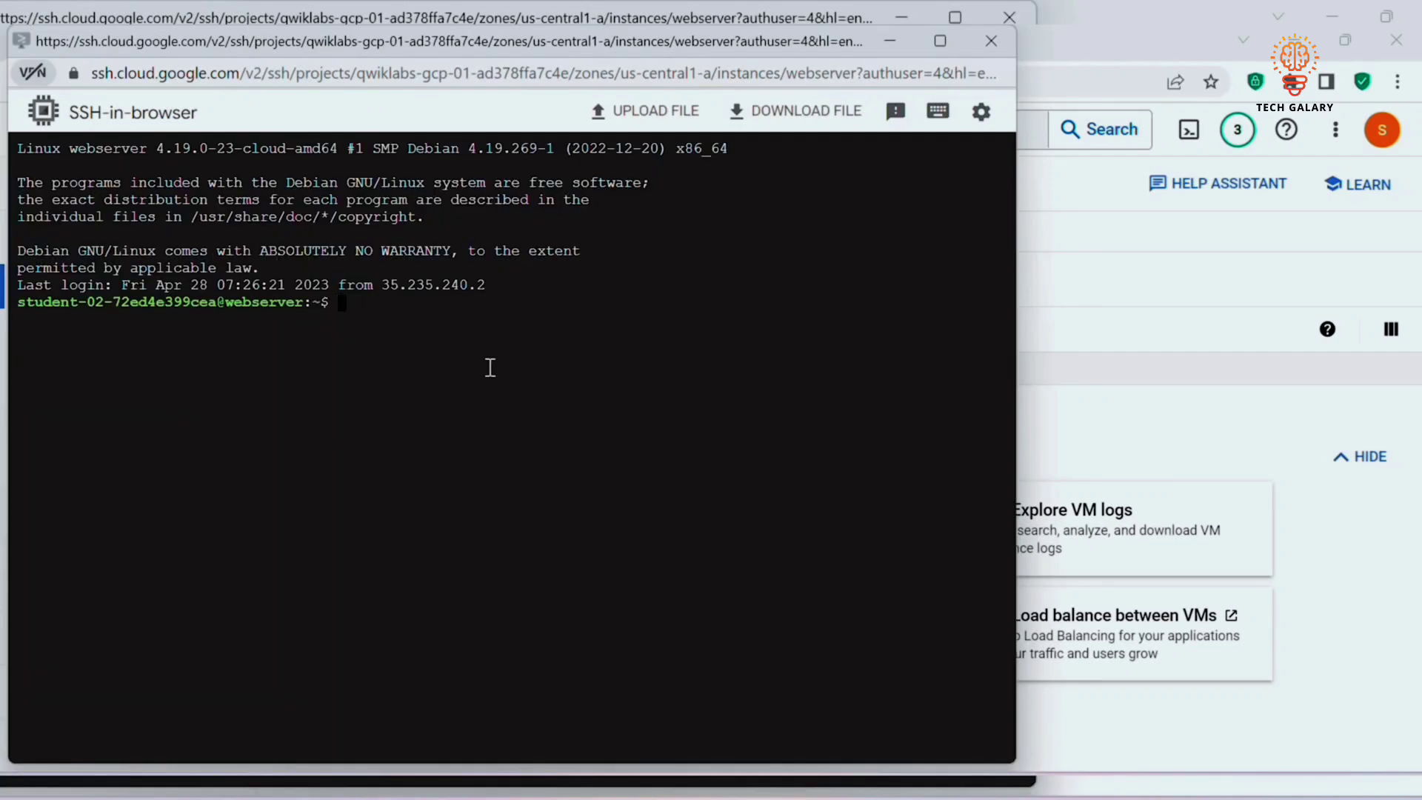
{"action": "type", "text": "sudo service apache2 status"}
{"action": "key", "text": "Return"}
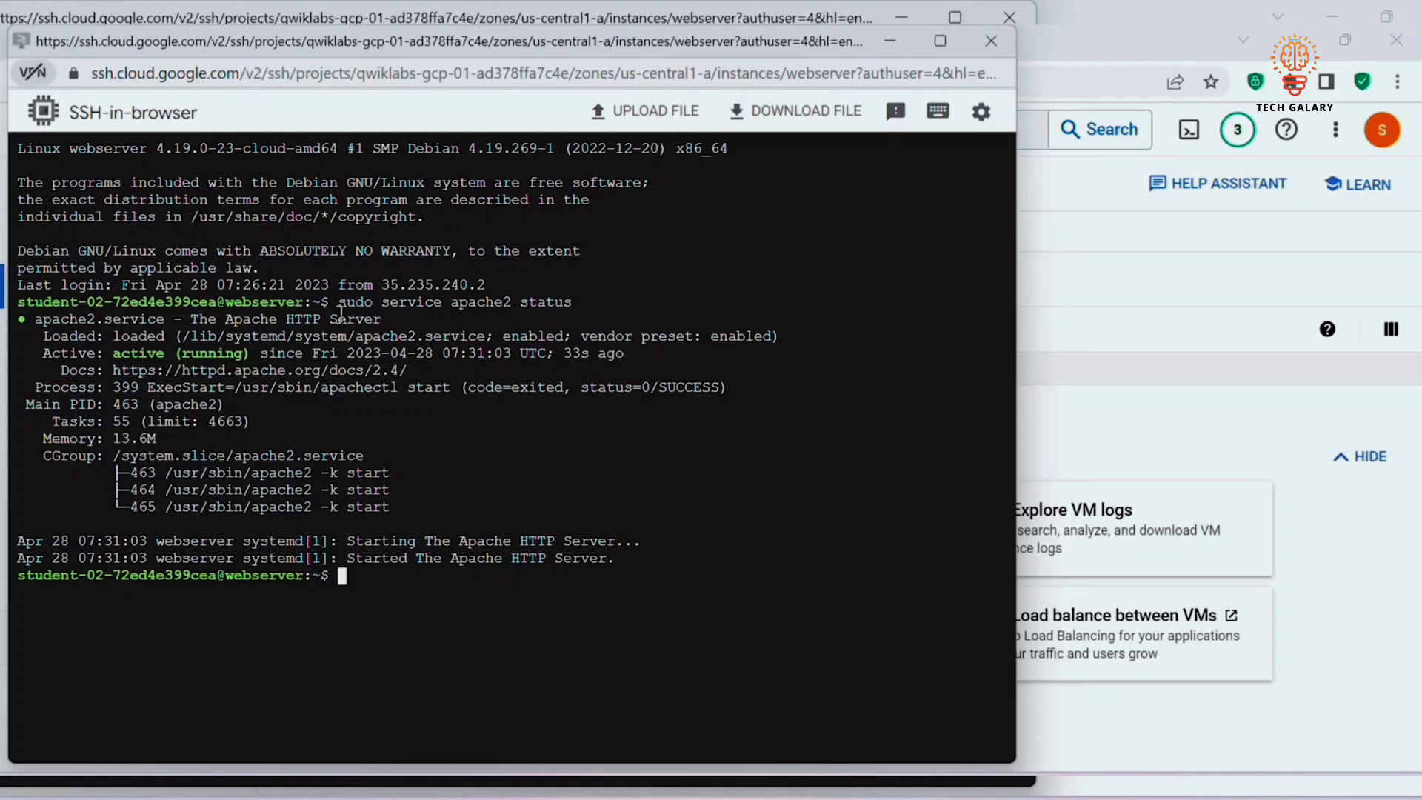
- Close the SSH session and inspect the webserver instance's boot disk details, including its rule for when the instance is deleted
{"action": "left_click_drag", "start_coordinate": [113, 353], "coordinate": [250, 353]}
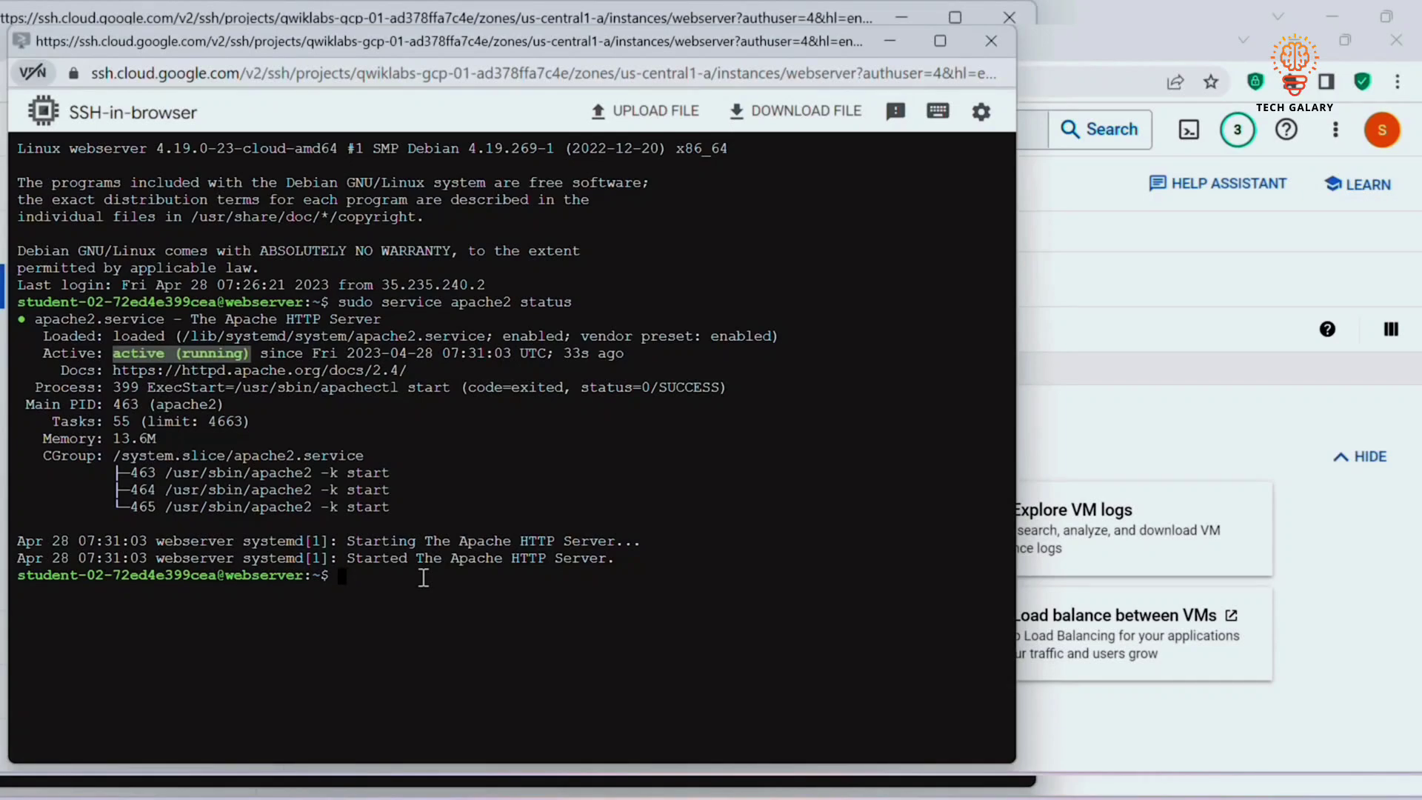
{"action": "left_click", "coordinate": [992, 42]}
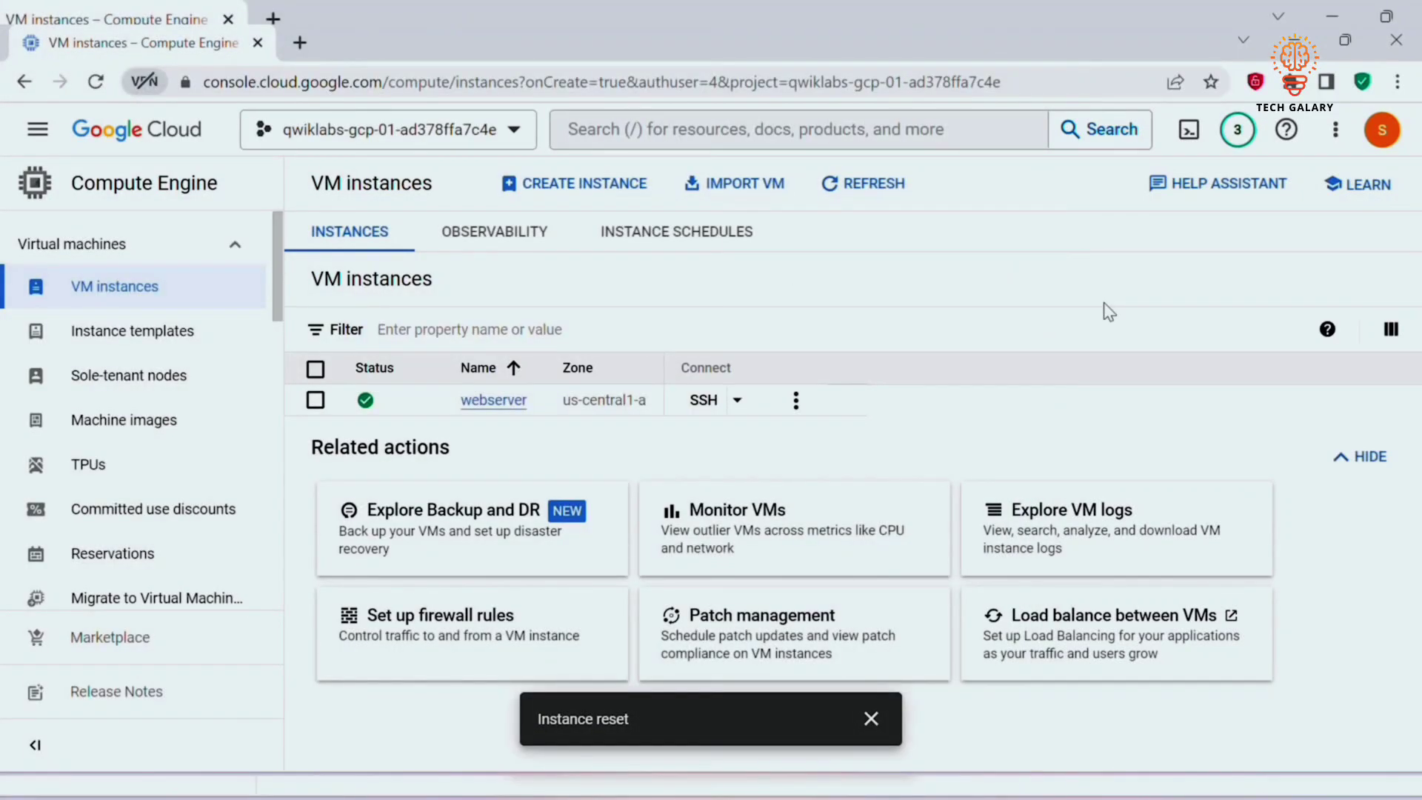
{"action": "left_click", "coordinate": [489, 405]}
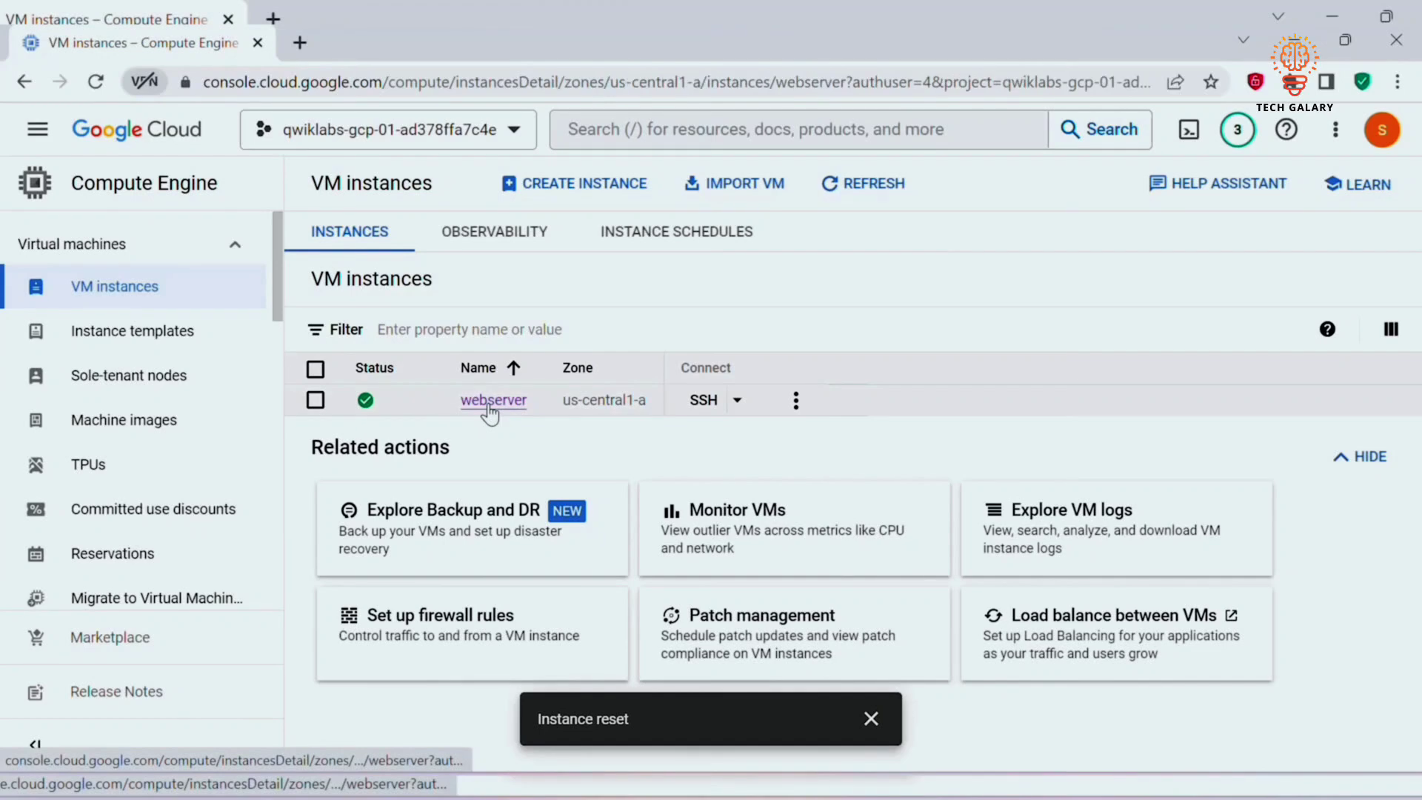
{"action": "scroll", "coordinate": [1401, 372], "scroll_direction": "down", "scroll_amount": 3}
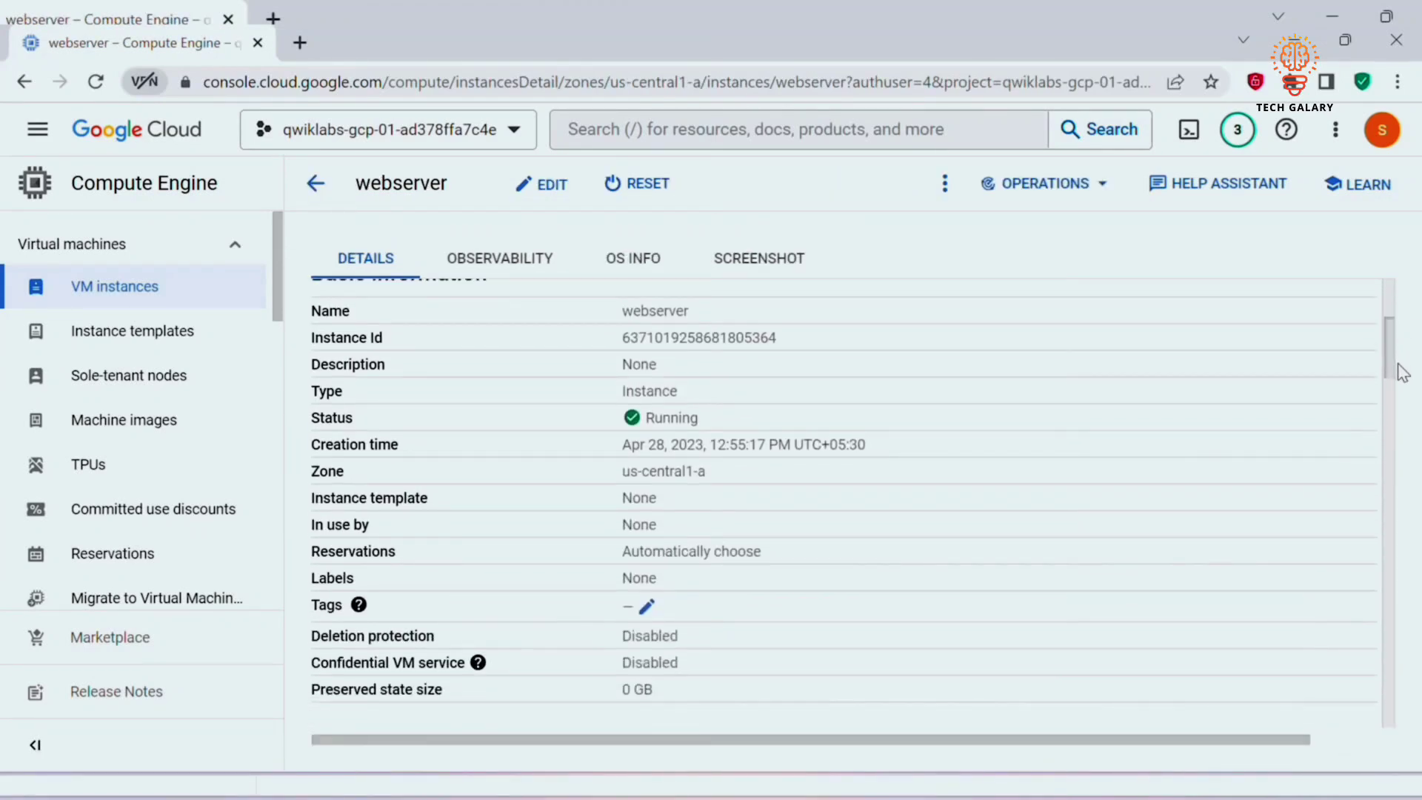
{"action": "scroll", "coordinate": [1401, 372], "scroll_direction": "down", "scroll_amount": 5}
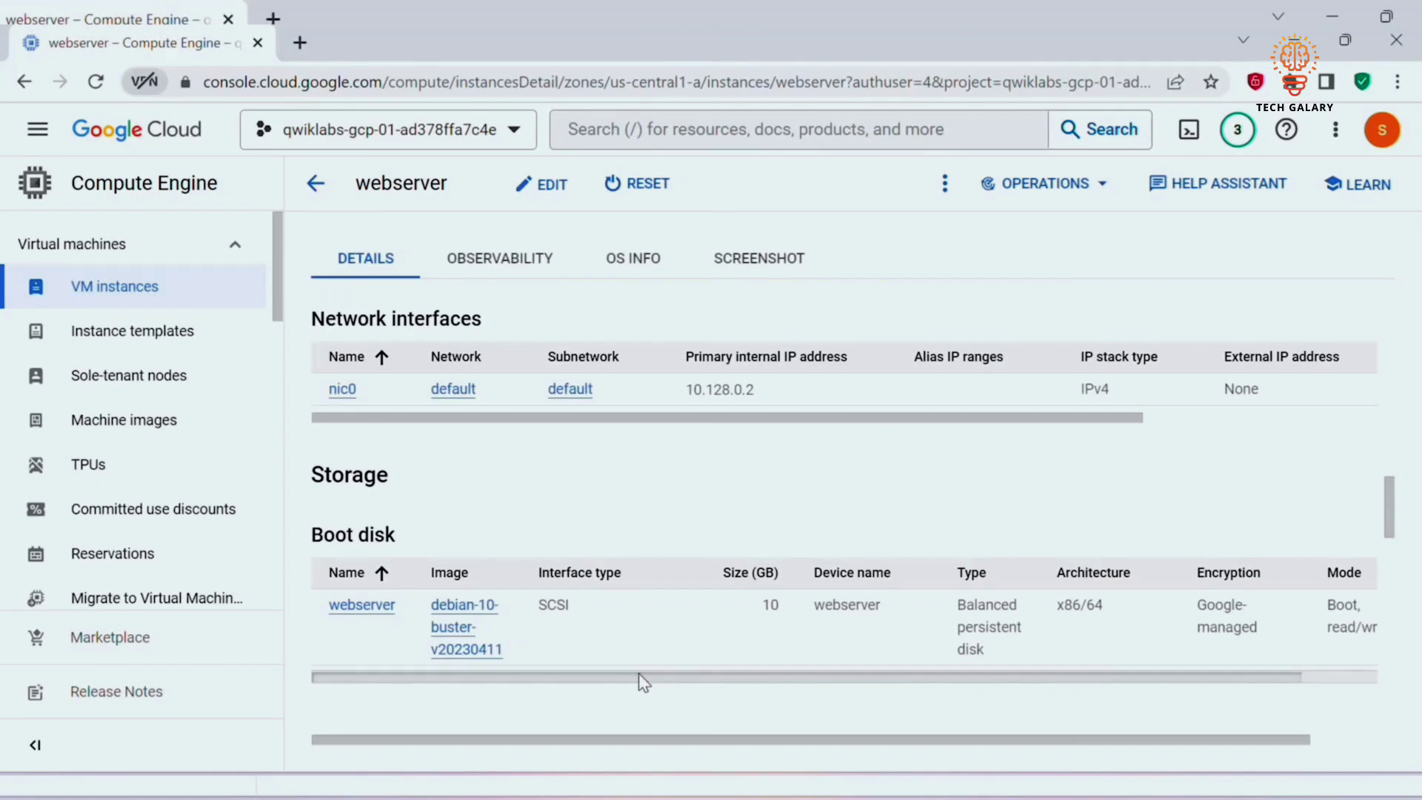
{"action": "left_click_drag", "start_coordinate": [641, 678], "coordinate": [905, 689]}
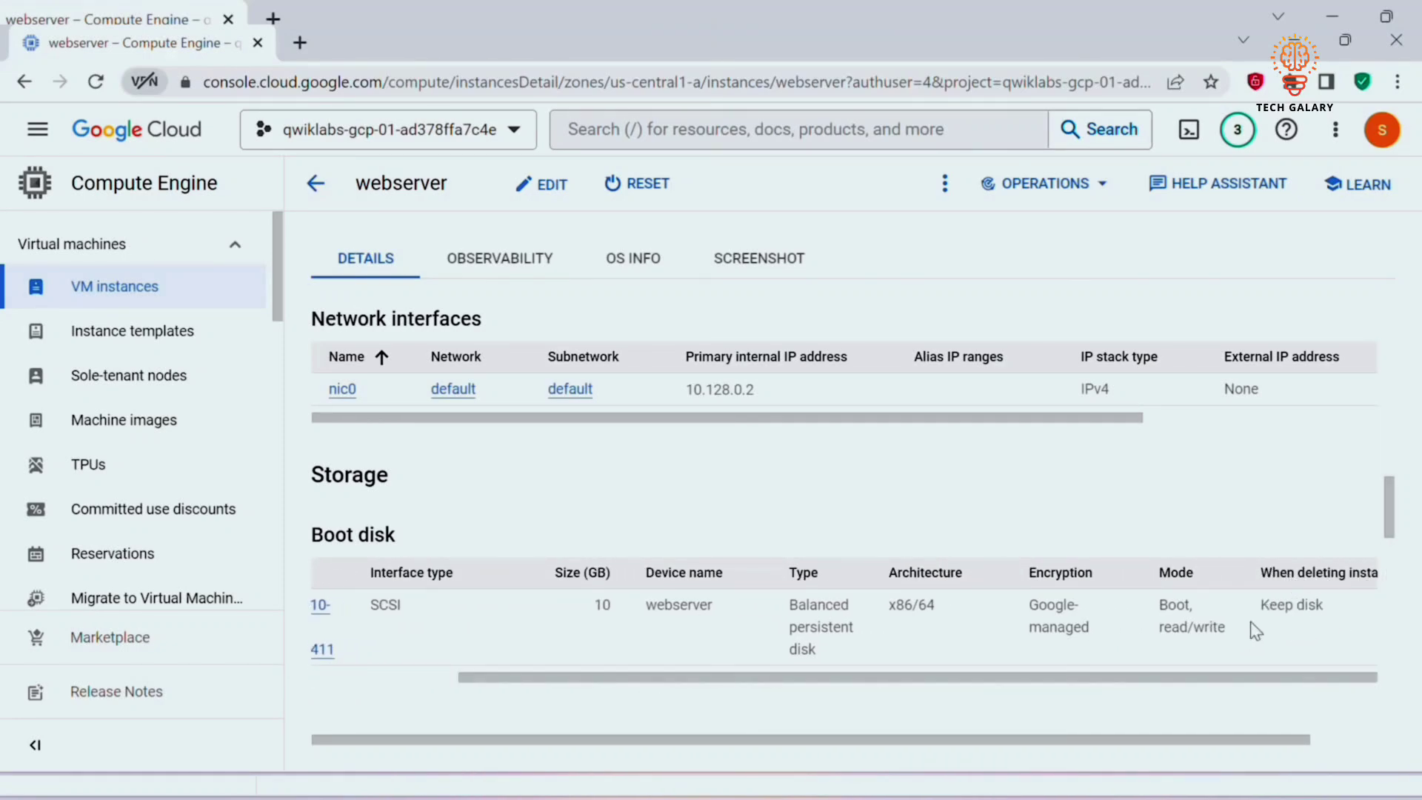
- Delete the webserver VM instance and check the Compute Engine disks for its boot disk
{"action": "left_click", "coordinate": [307, 185]}
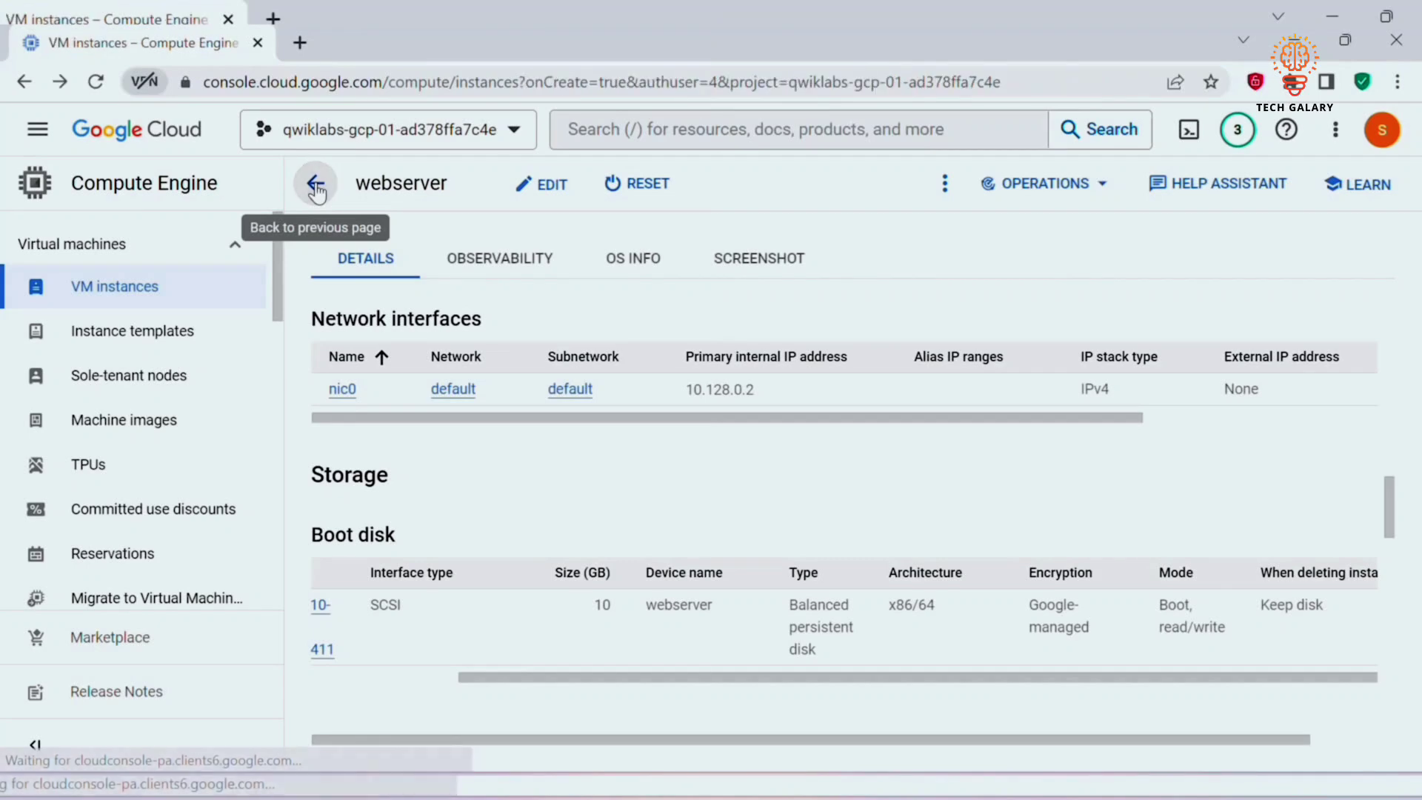
{"action": "left_click", "coordinate": [796, 401]}
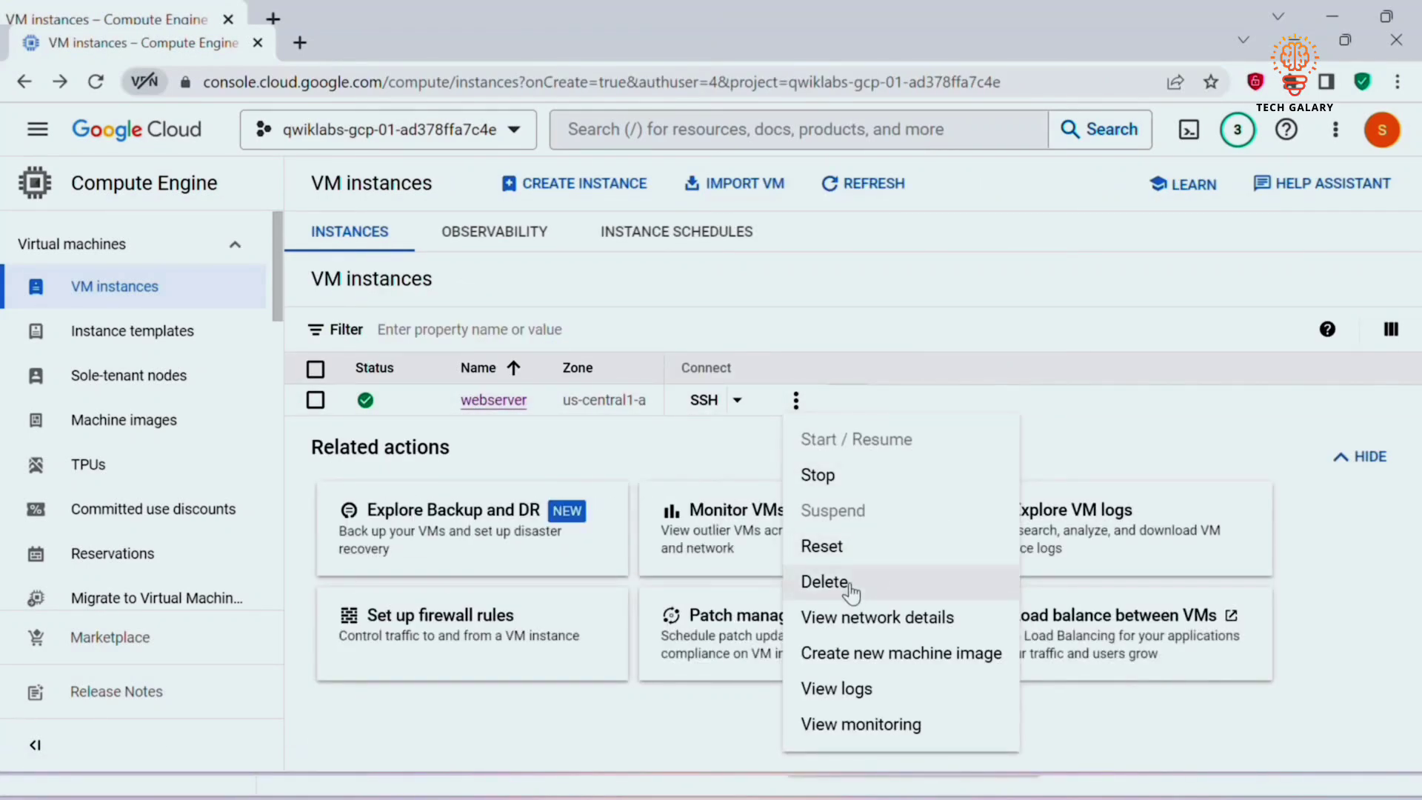
{"action": "left_click", "coordinate": [825, 582]}
{"action": "left_click", "coordinate": [859, 504]}
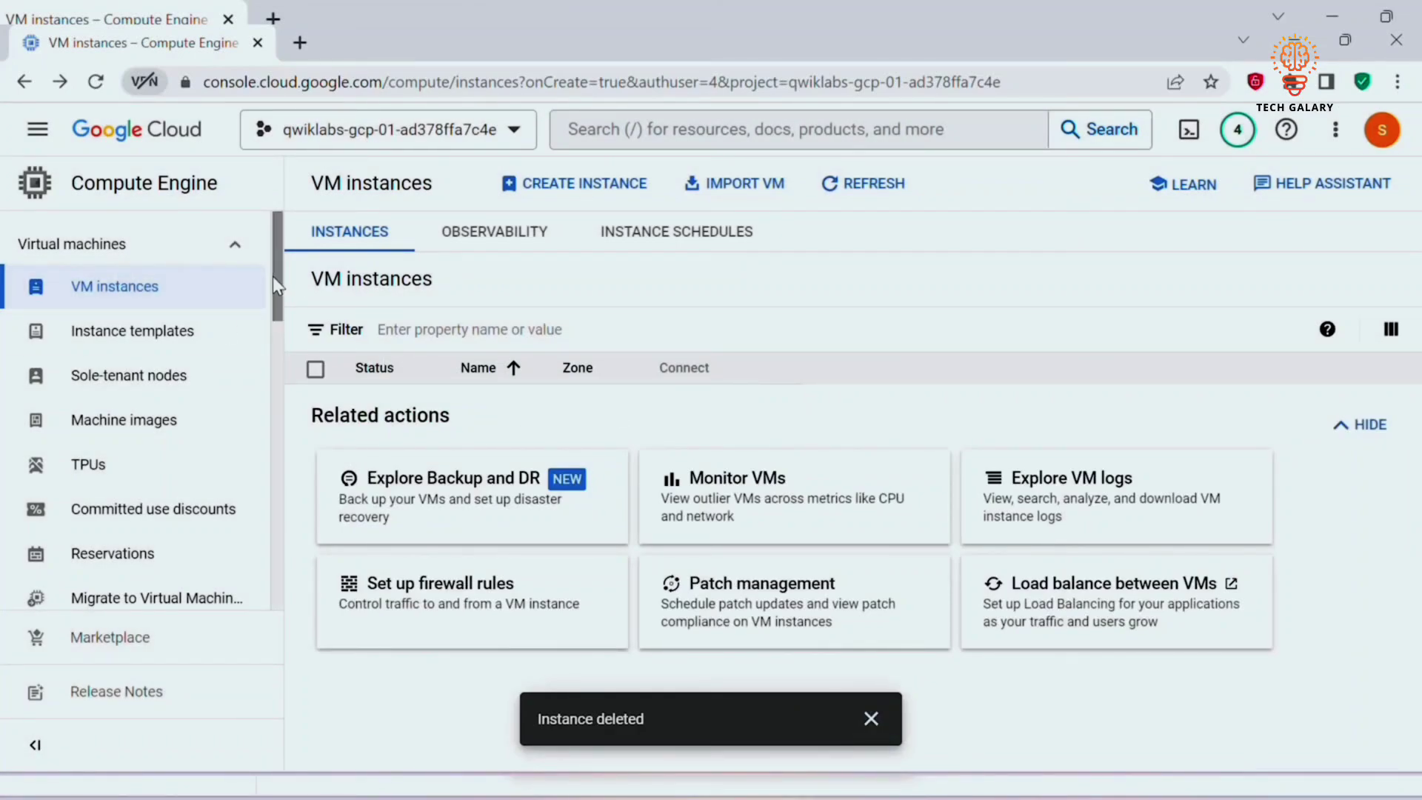
{"action": "left_click_drag", "start_coordinate": [276, 281], "coordinate": [292, 368]}
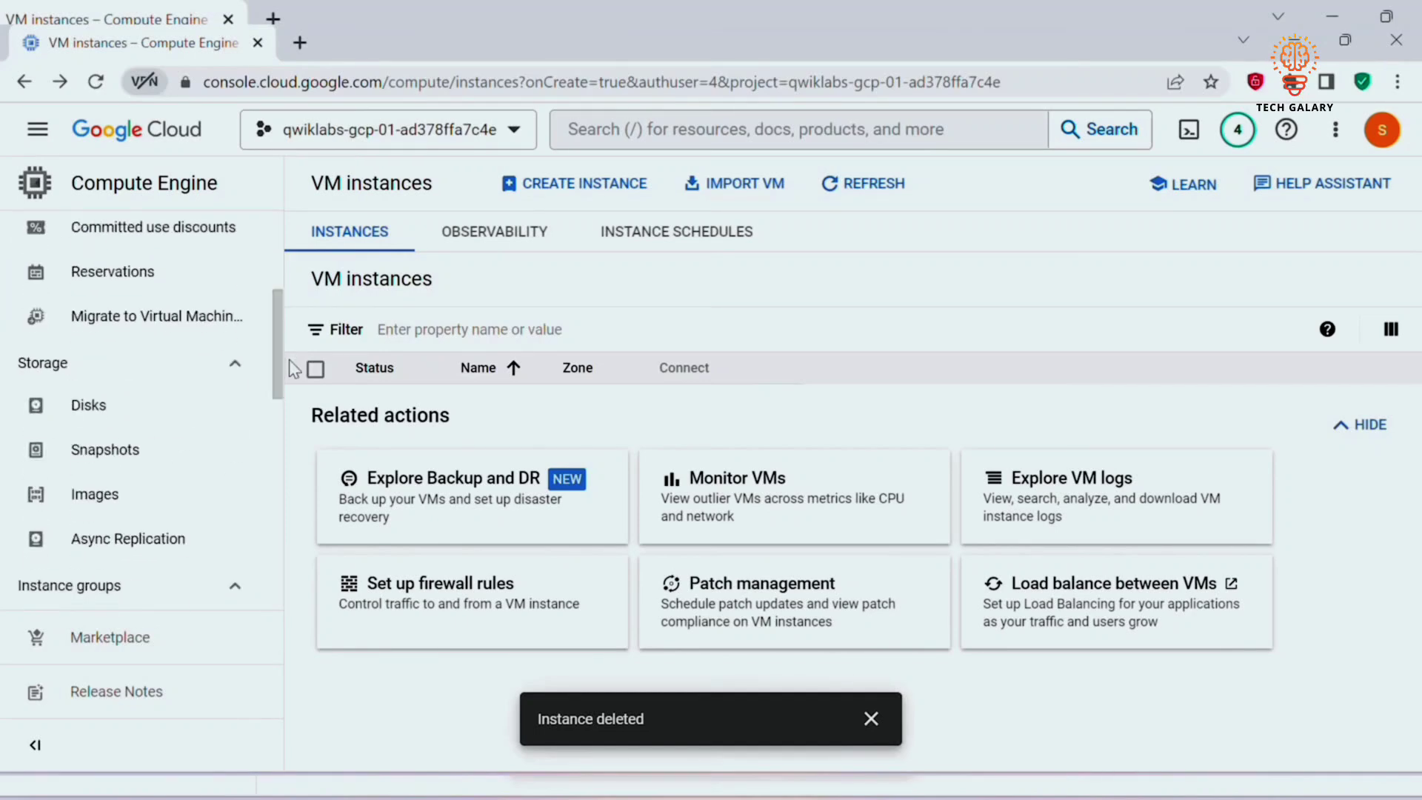
{"action": "left_click", "coordinate": [99, 414]}
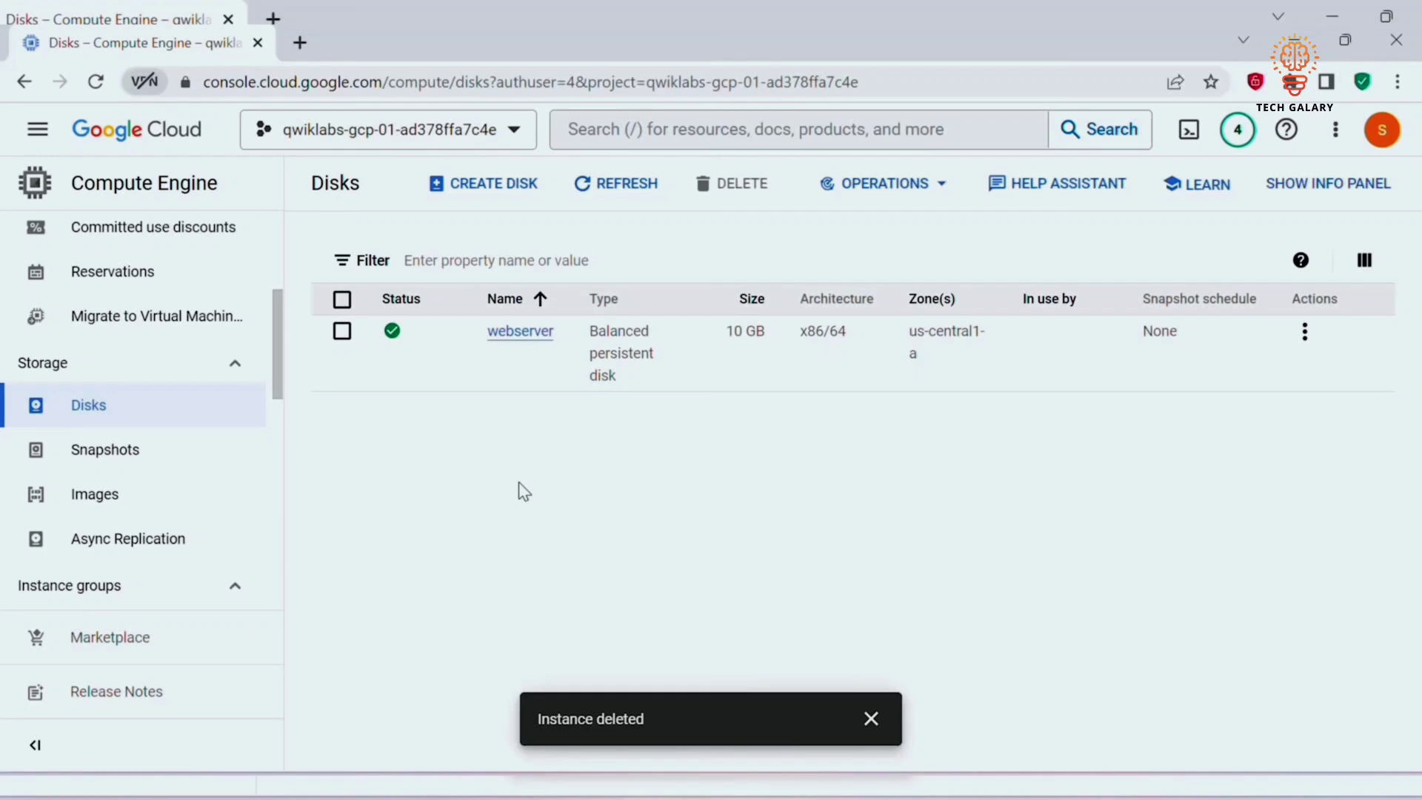
- Create a custom image named mywebserver with Disk as the source and webserver as the source disk
{"action": "left_click", "coordinate": [127, 495]}
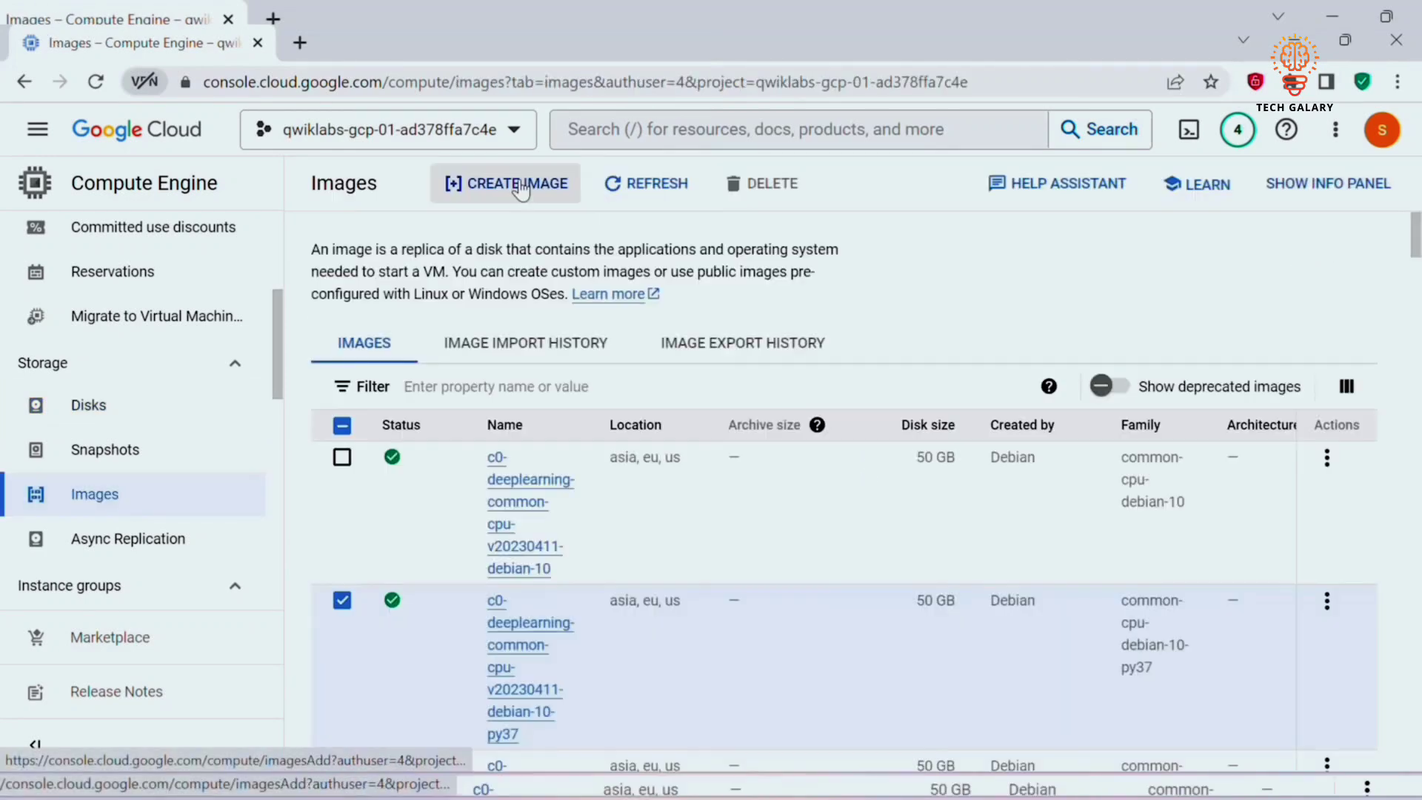
{"action": "left_click", "coordinate": [520, 186]}
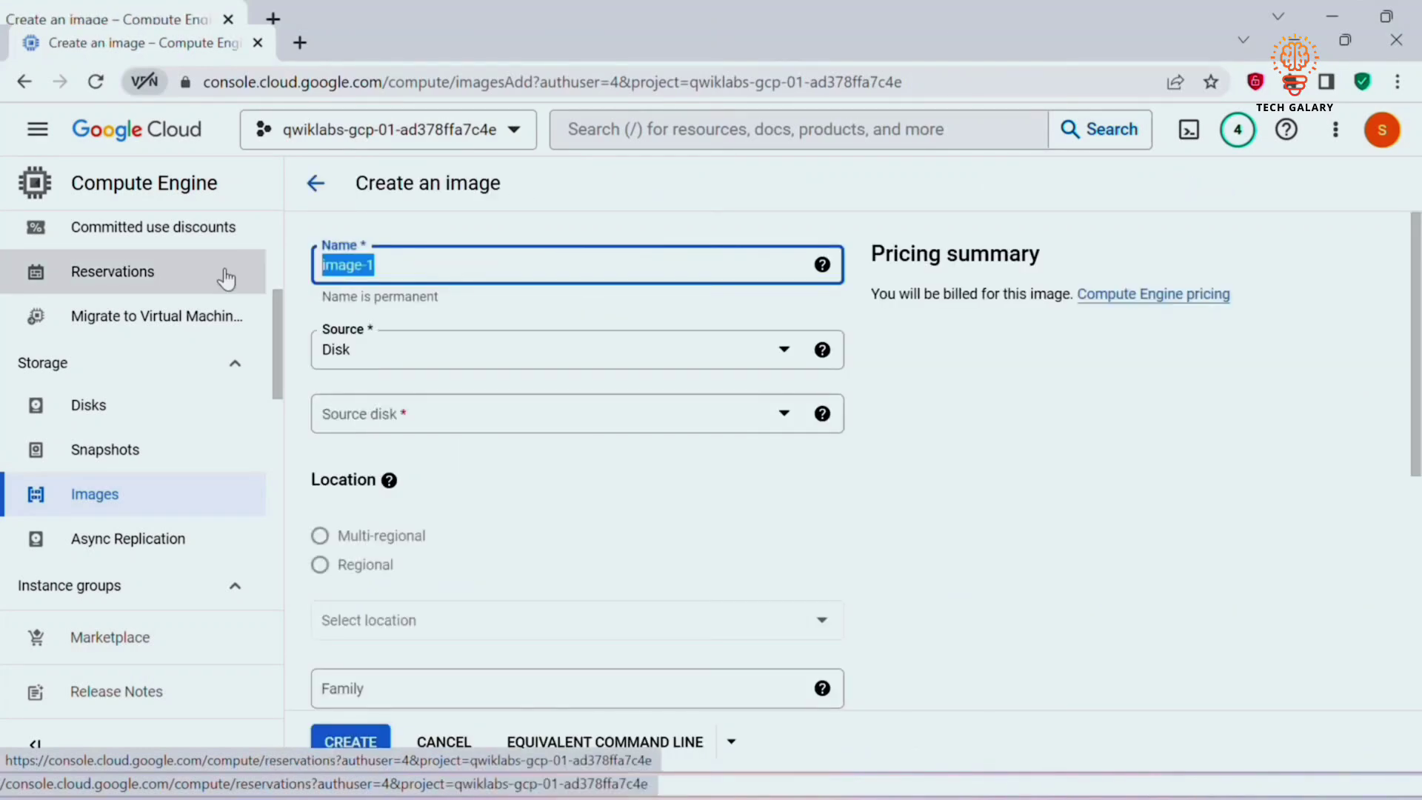
{"action": "left_click", "coordinate": [382, 351]}
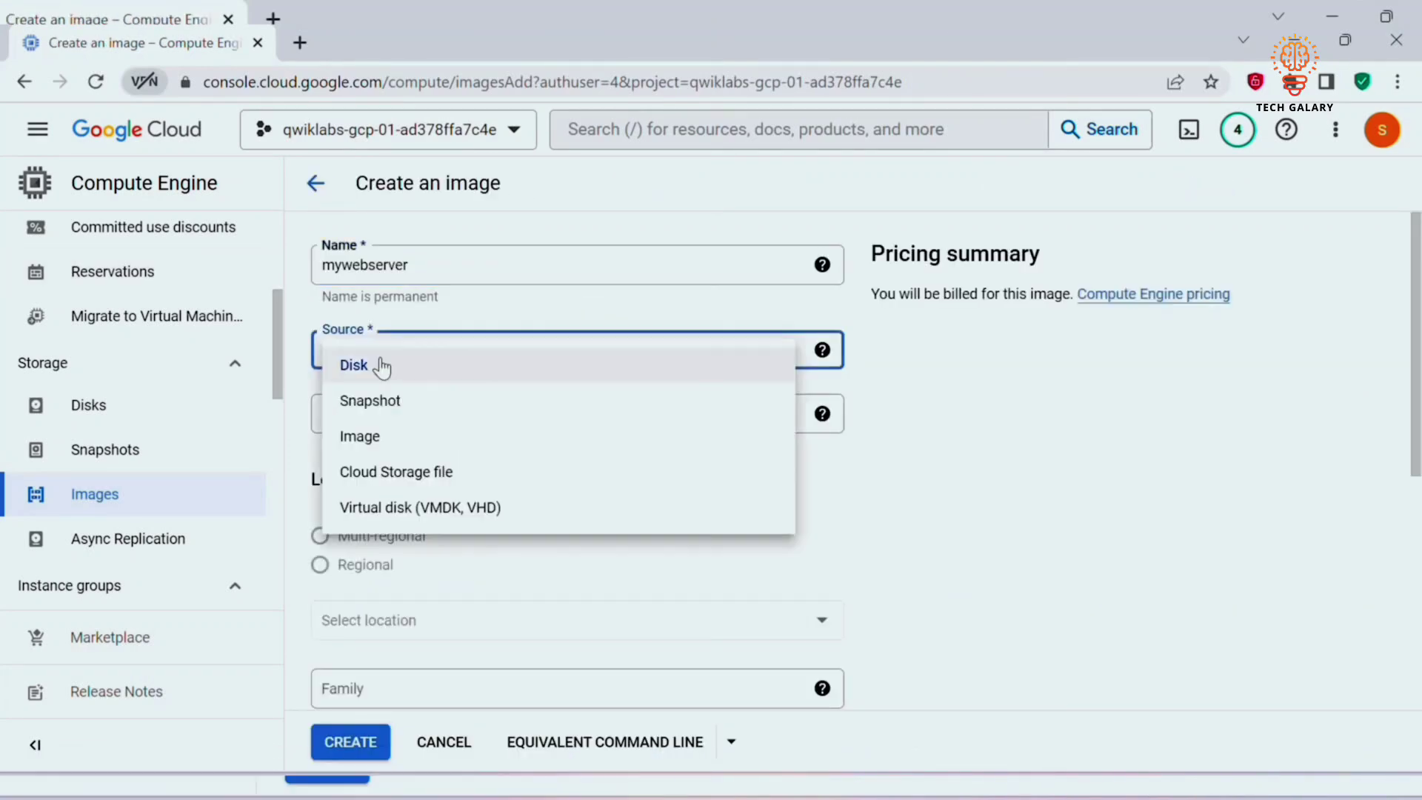
{"action": "left_click", "coordinate": [353, 374]}
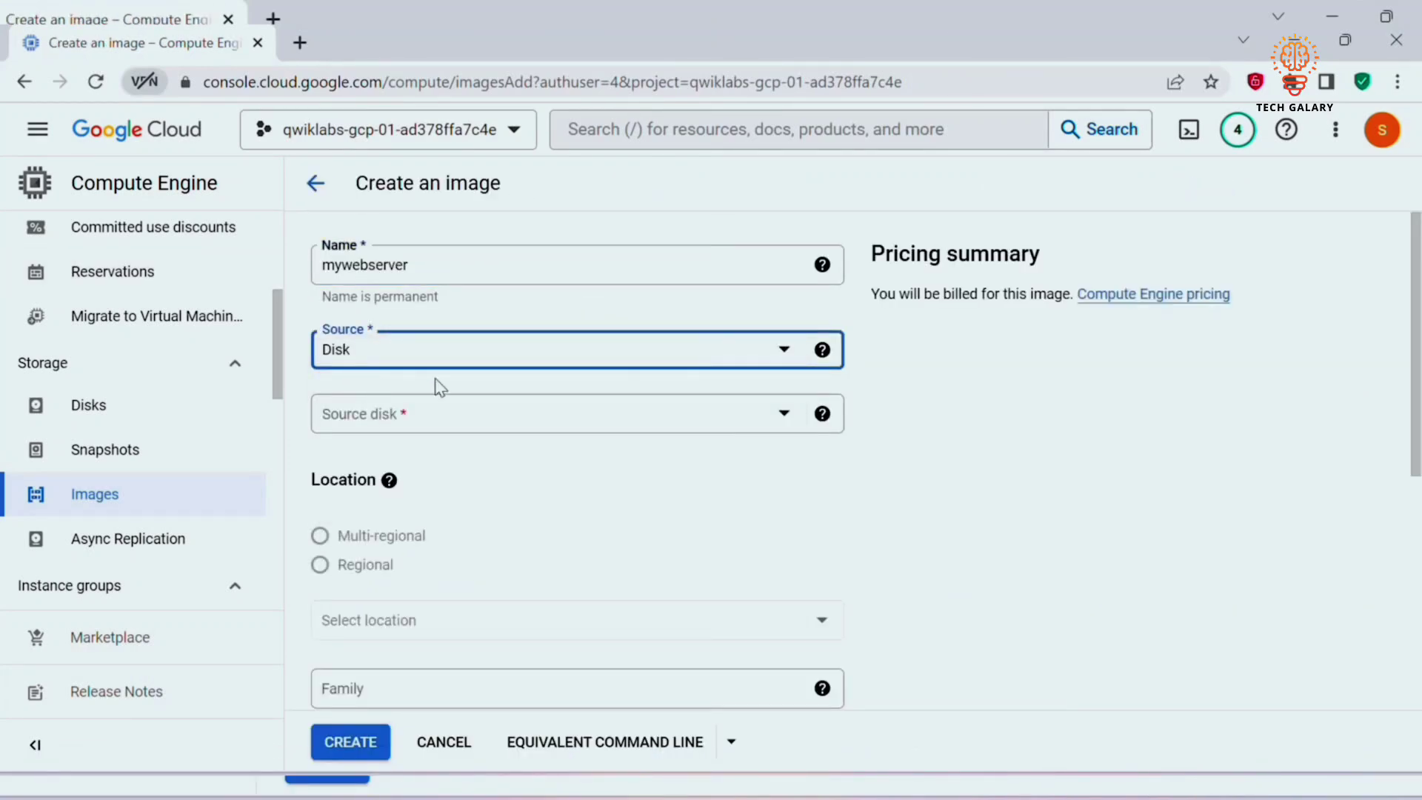
{"action": "left_click", "coordinate": [442, 415]}
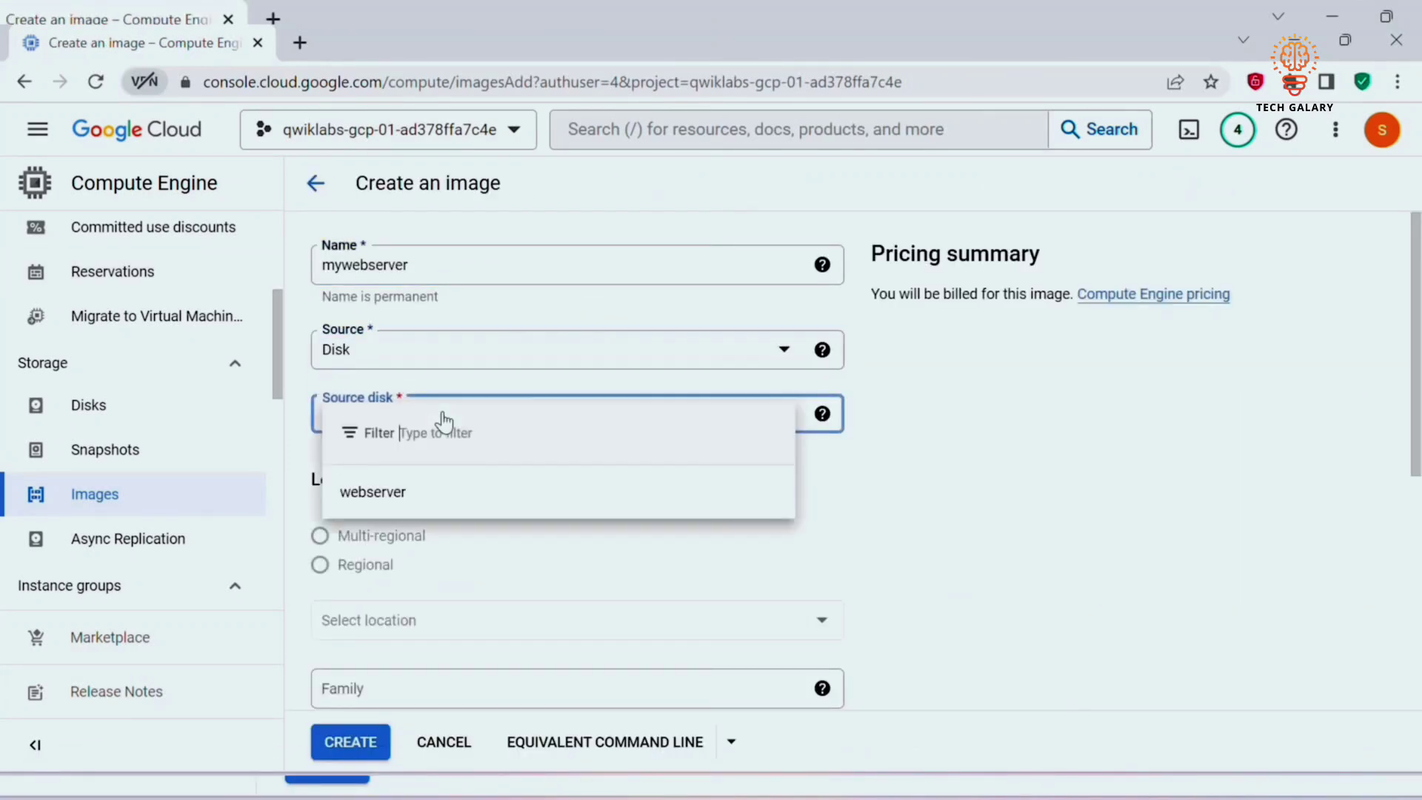
{"action": "left_click", "coordinate": [380, 493]}
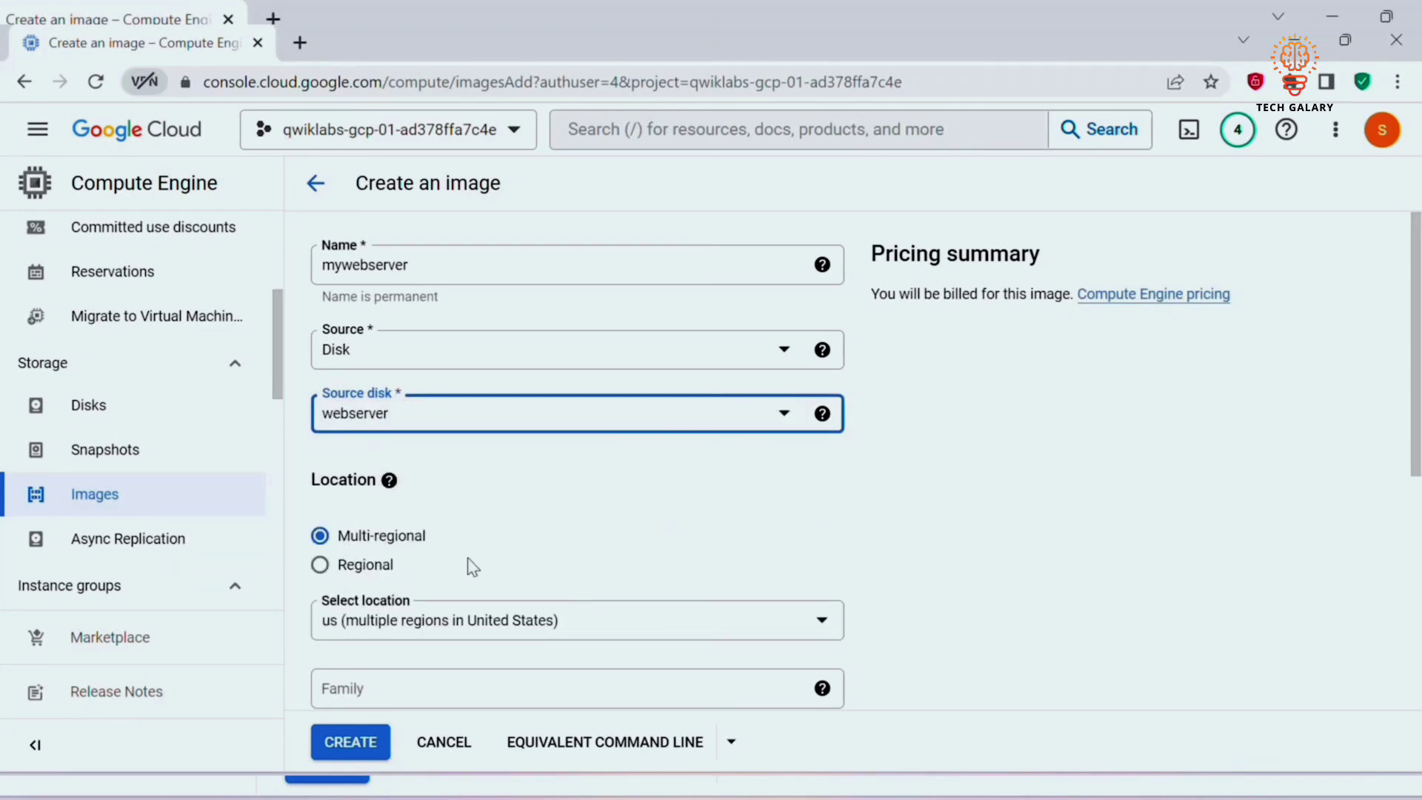
{"action": "left_click", "coordinate": [366, 747]}
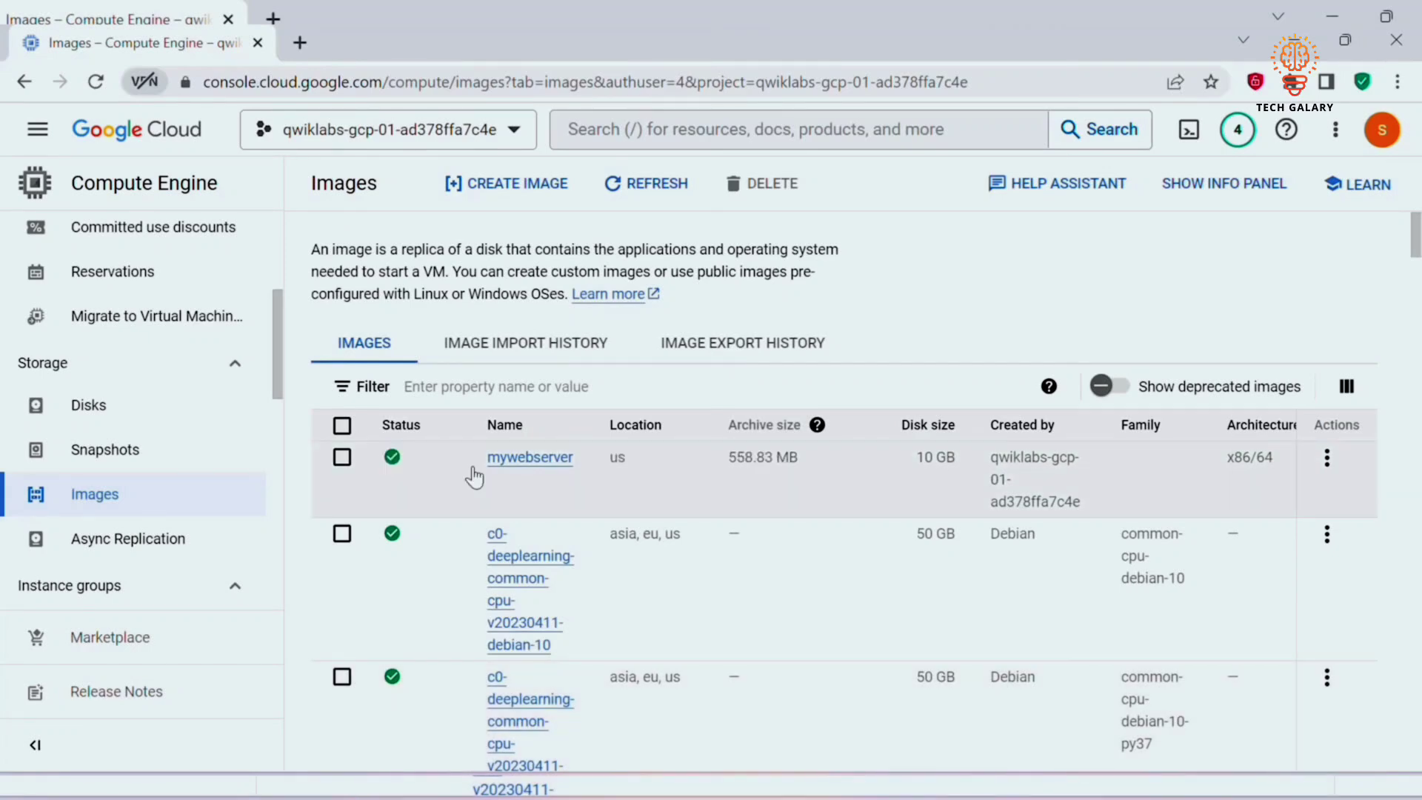
- Delete the webserver disk from the Compute Engine disks
{"action": "left_click", "coordinate": [93, 405]}
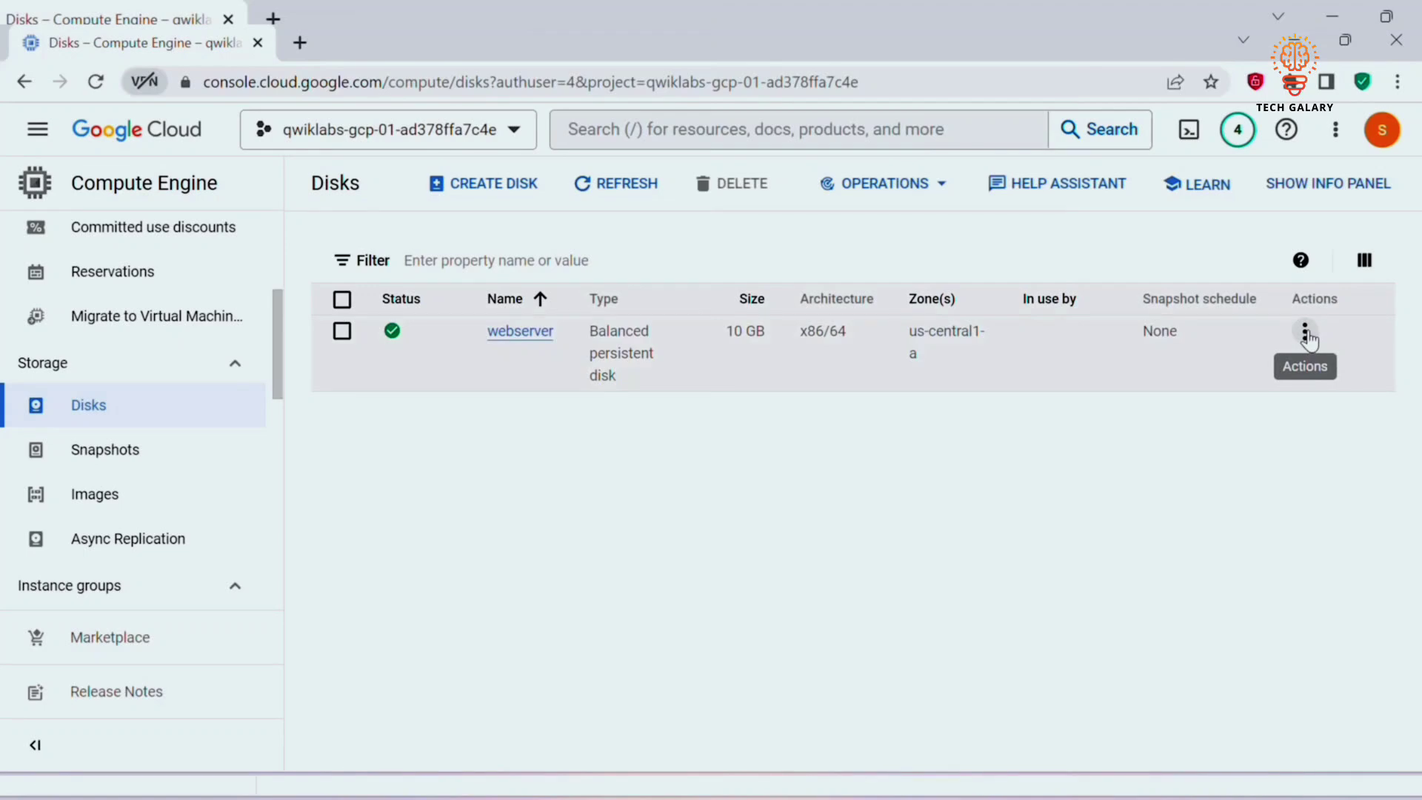
{"action": "left_click", "coordinate": [1305, 331]}
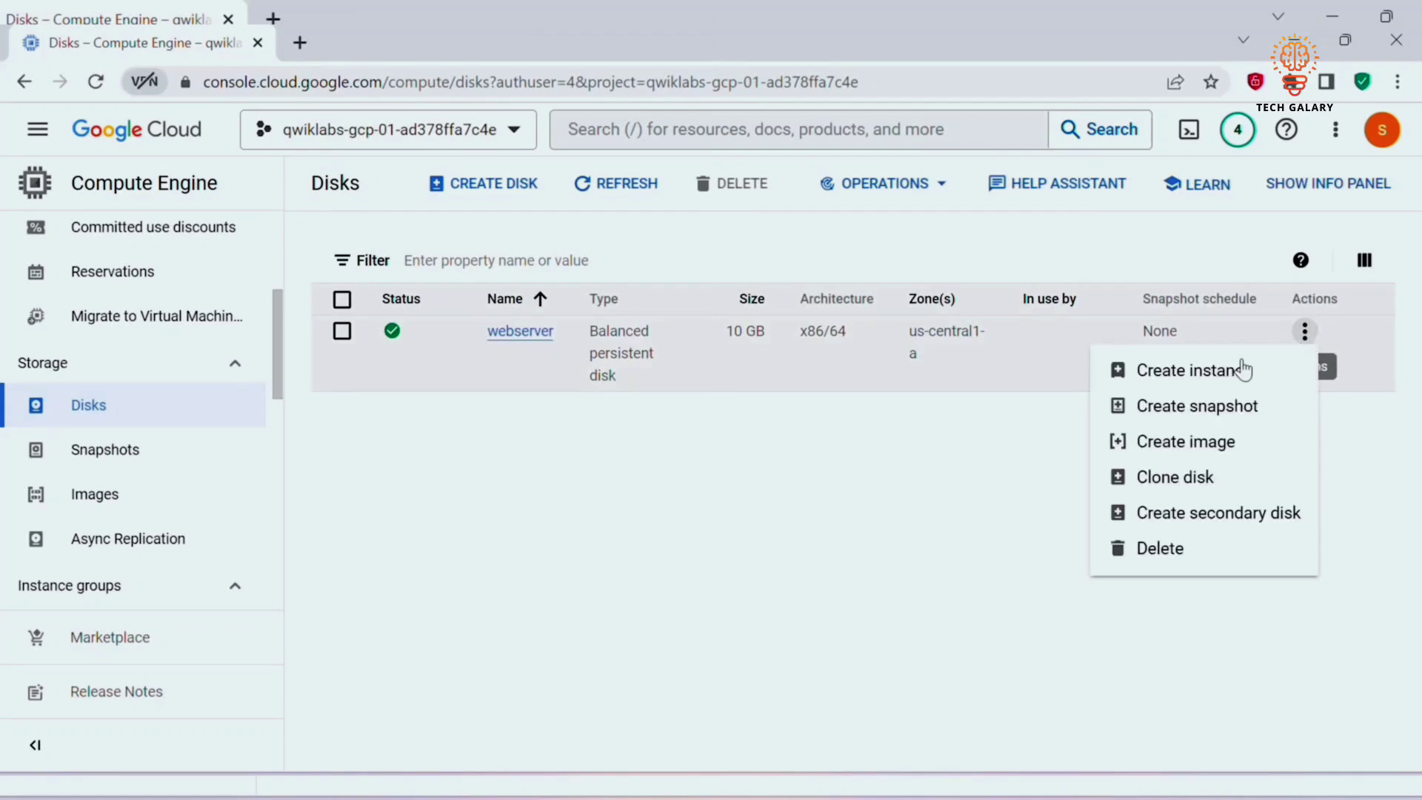
{"action": "left_click", "coordinate": [1162, 552]}
{"action": "left_click", "coordinate": [787, 477]}
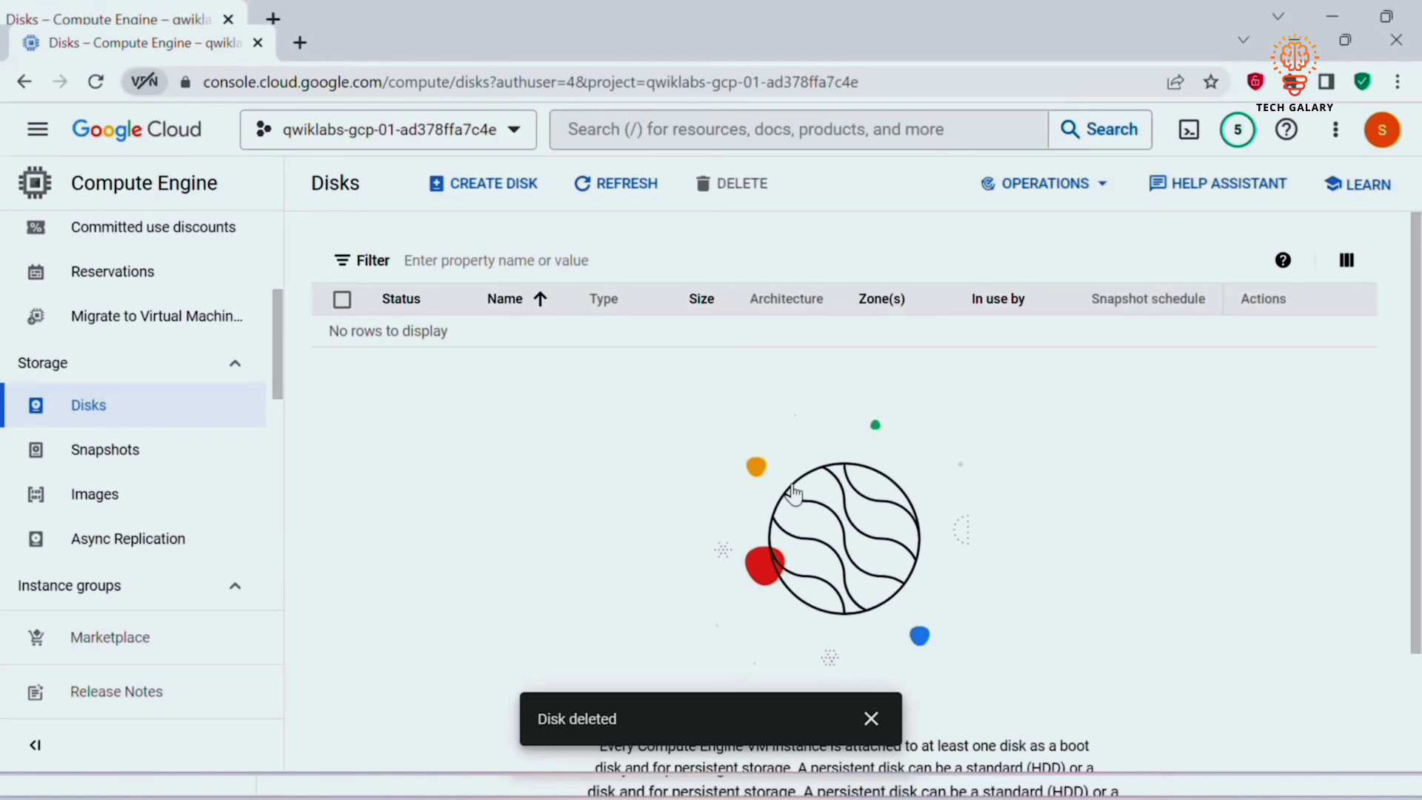
- Start a new Compute Engine instance template and name it mywebserver-template
{"action": "left_click", "coordinate": [37, 129]}
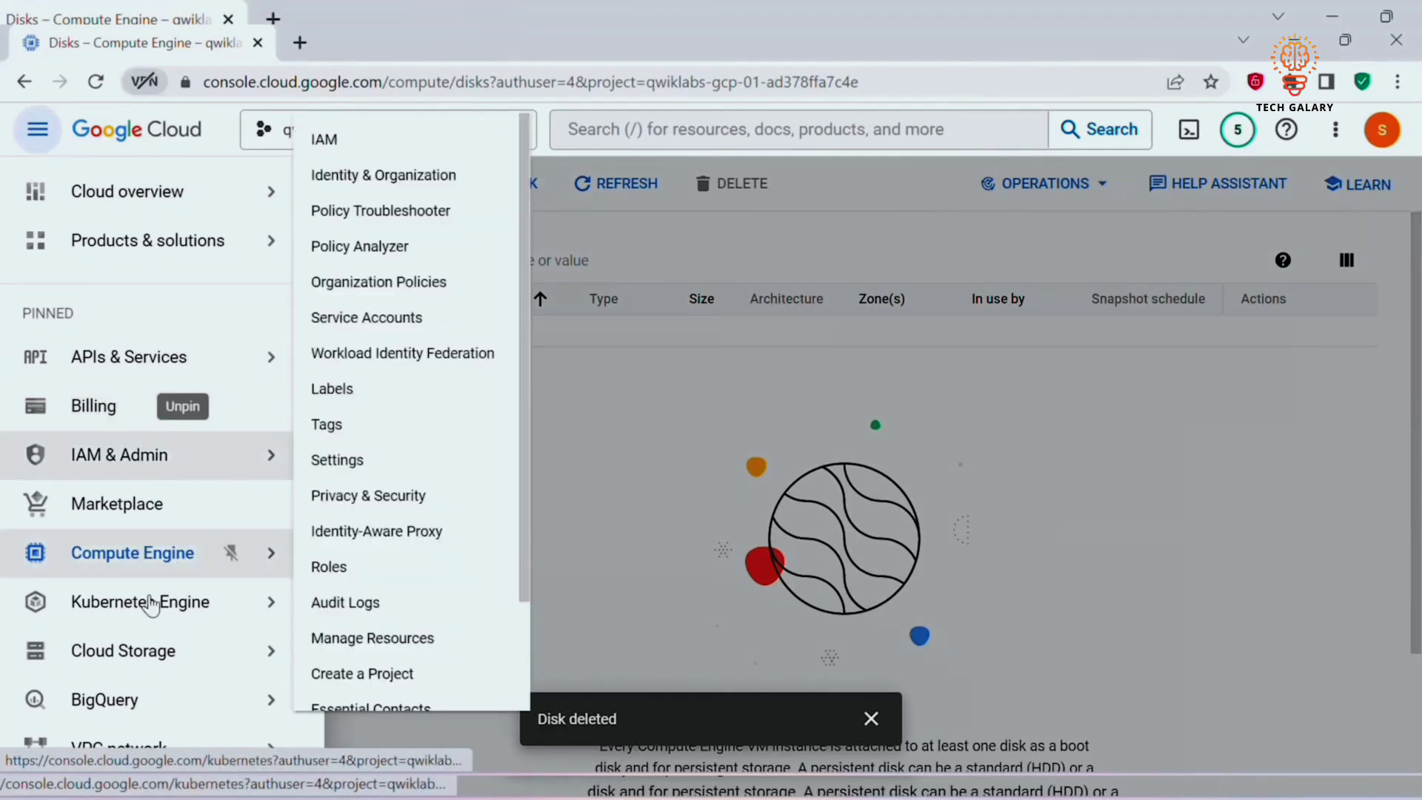
{"action": "mouse_move", "coordinate": [241, 603]}
{"action": "mouse_move", "coordinate": [181, 556]}
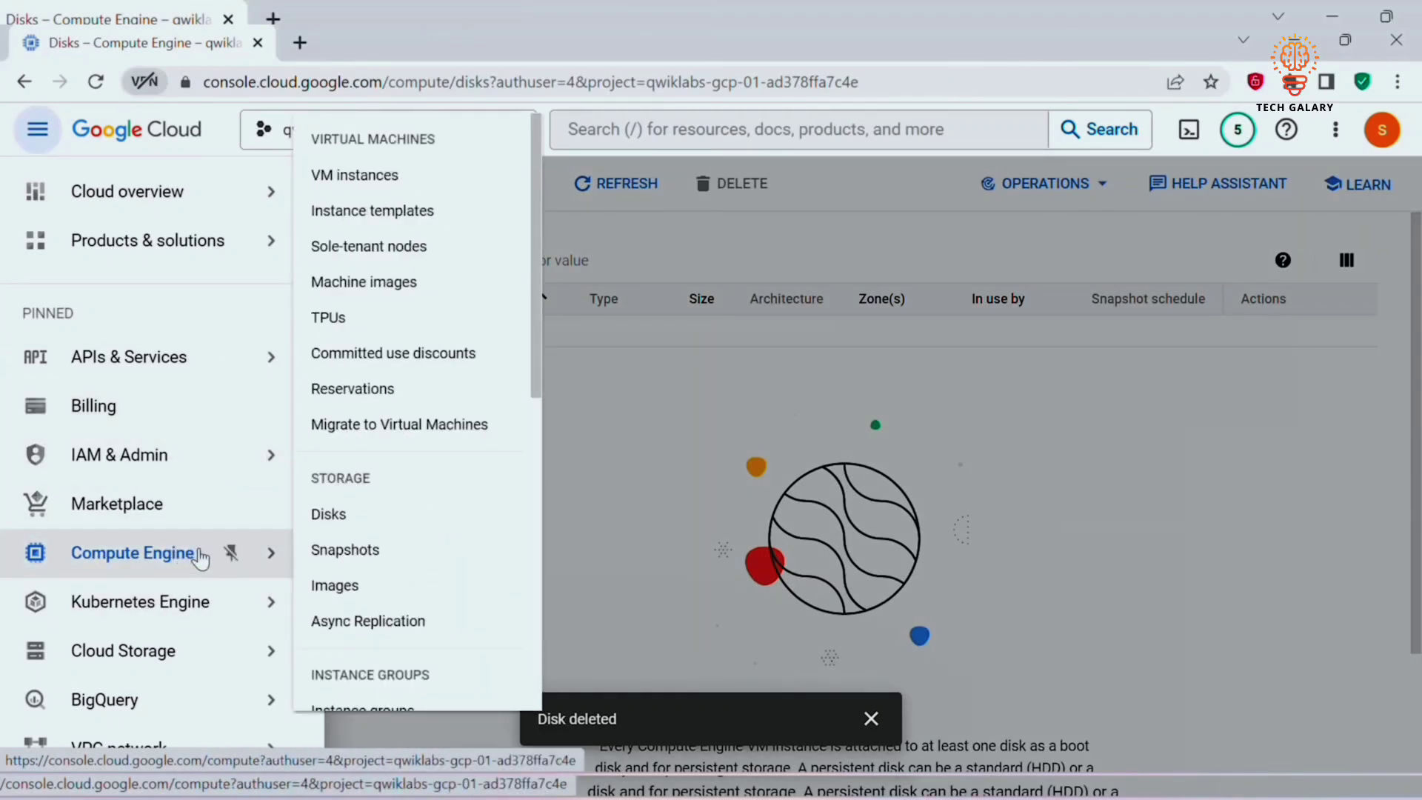
{"action": "left_click", "coordinate": [408, 220]}
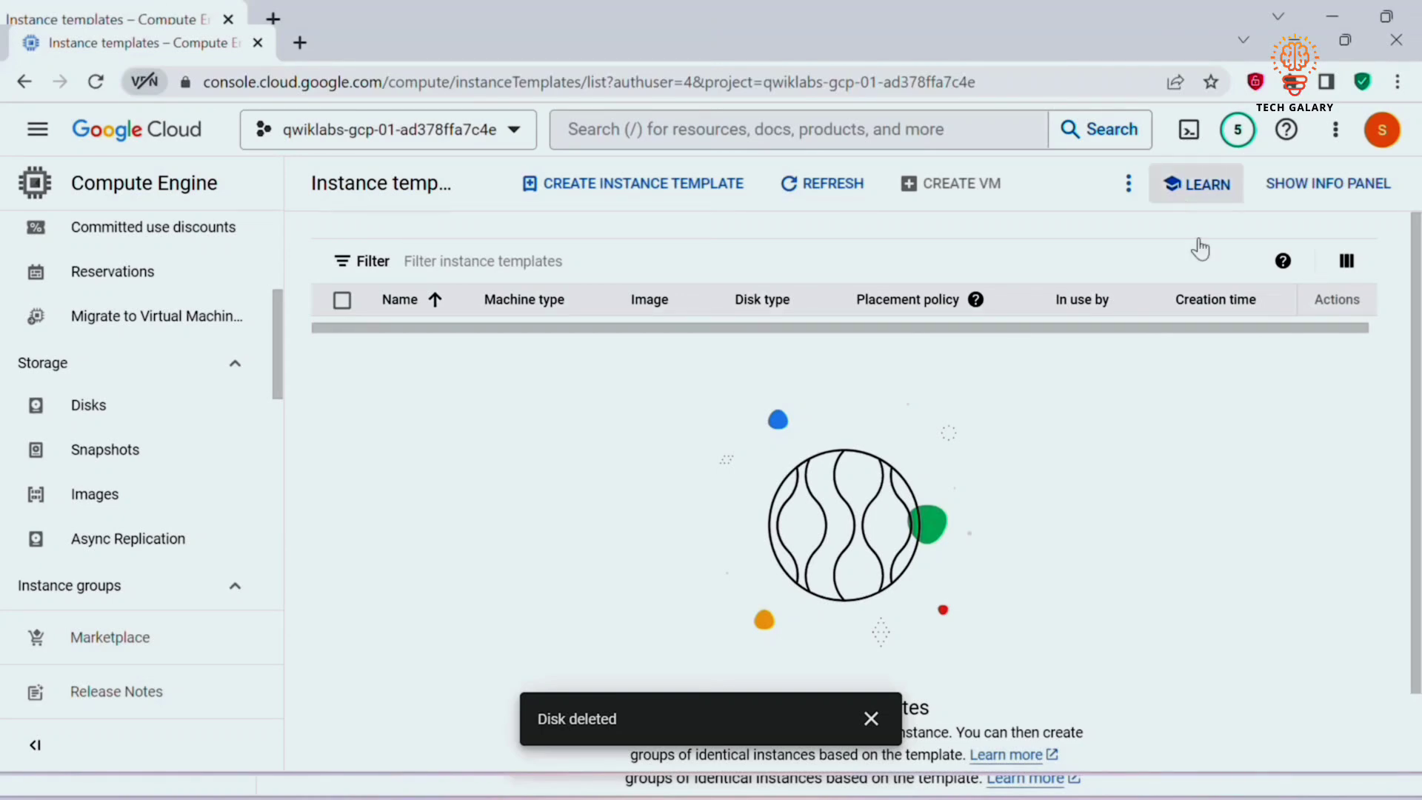
{"action": "left_click", "coordinate": [629, 191]}
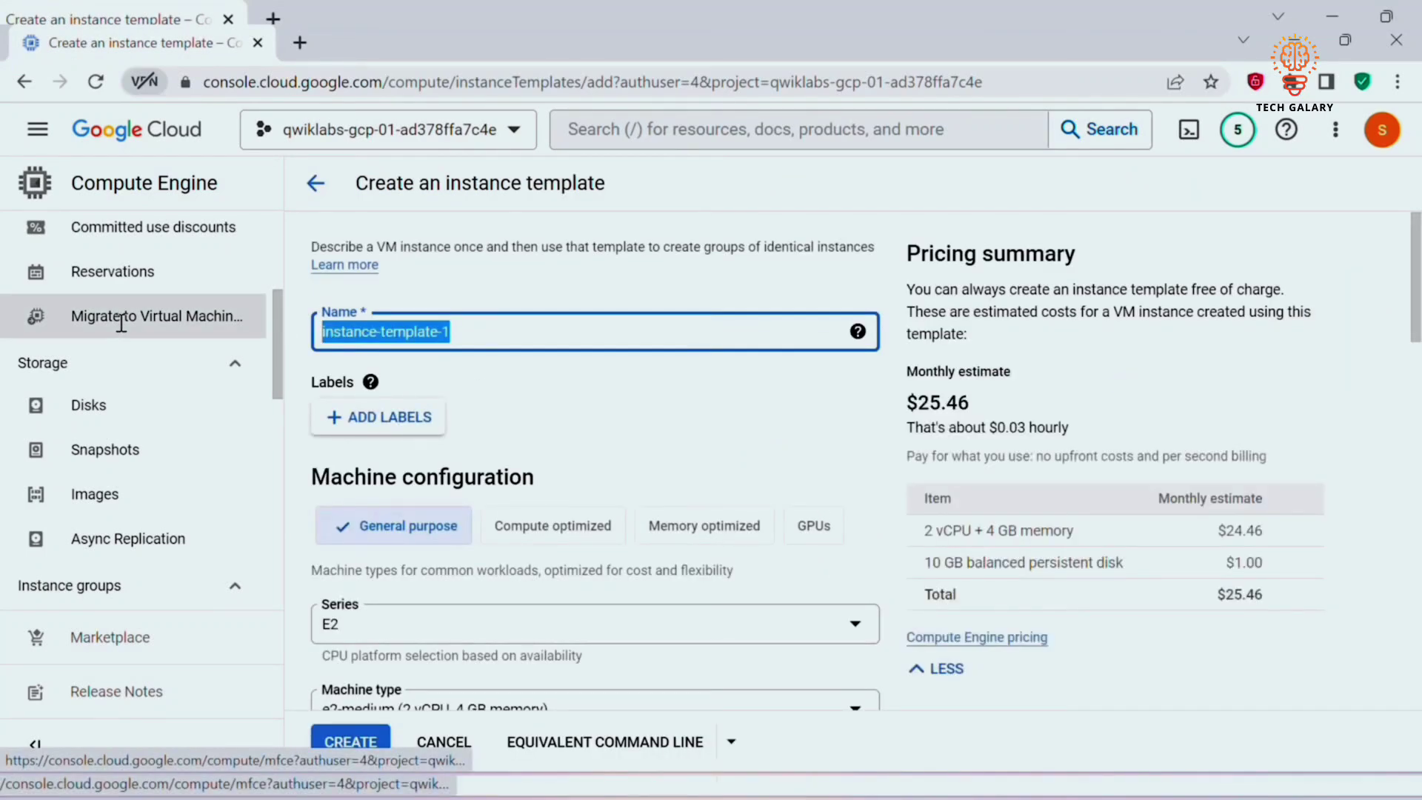
{"action": "type", "text": "mywebserver-template"}
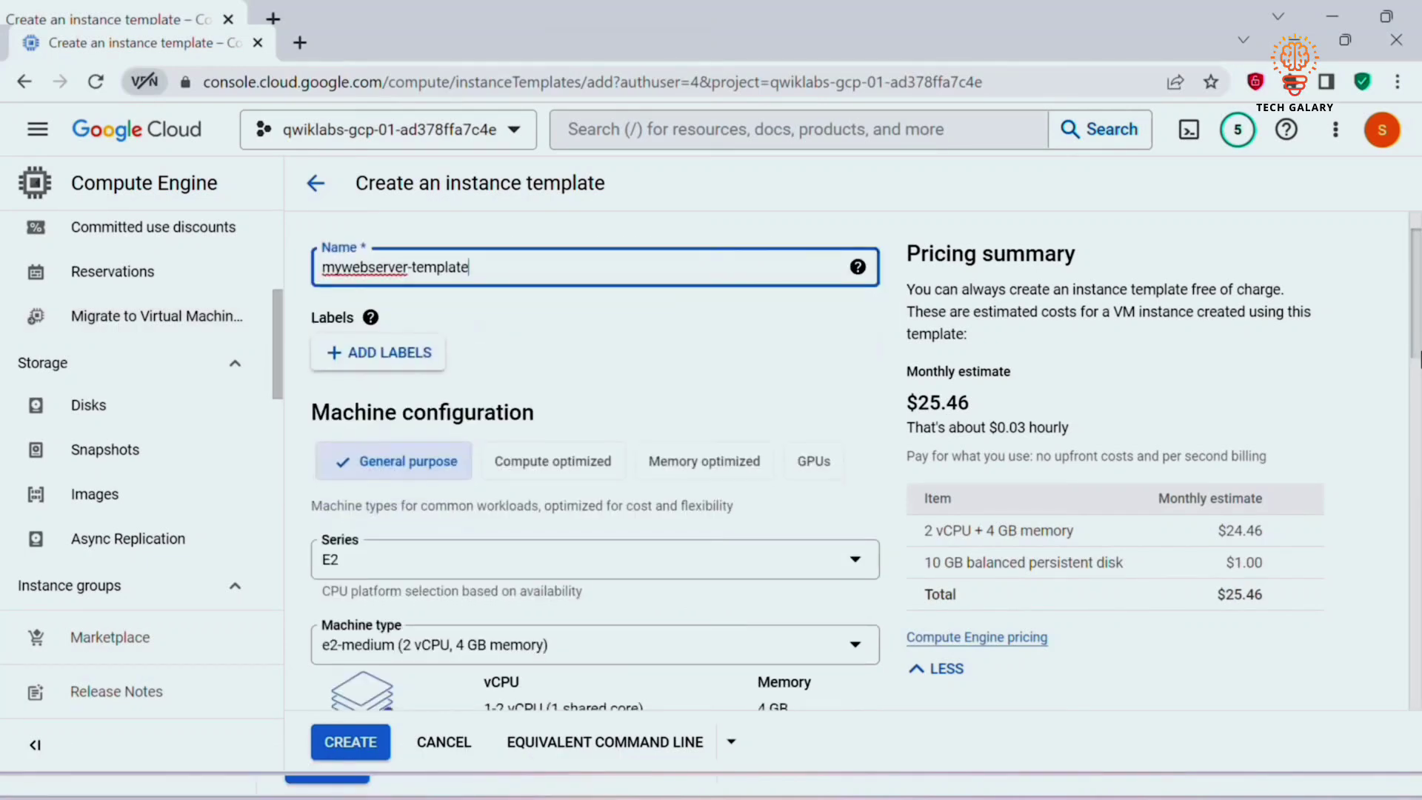
- Set the template's machine series to N1 and its machine type to f1-micro
{"action": "scroll", "coordinate": [592, 444], "scroll_direction": "down", "scroll_amount": 3}
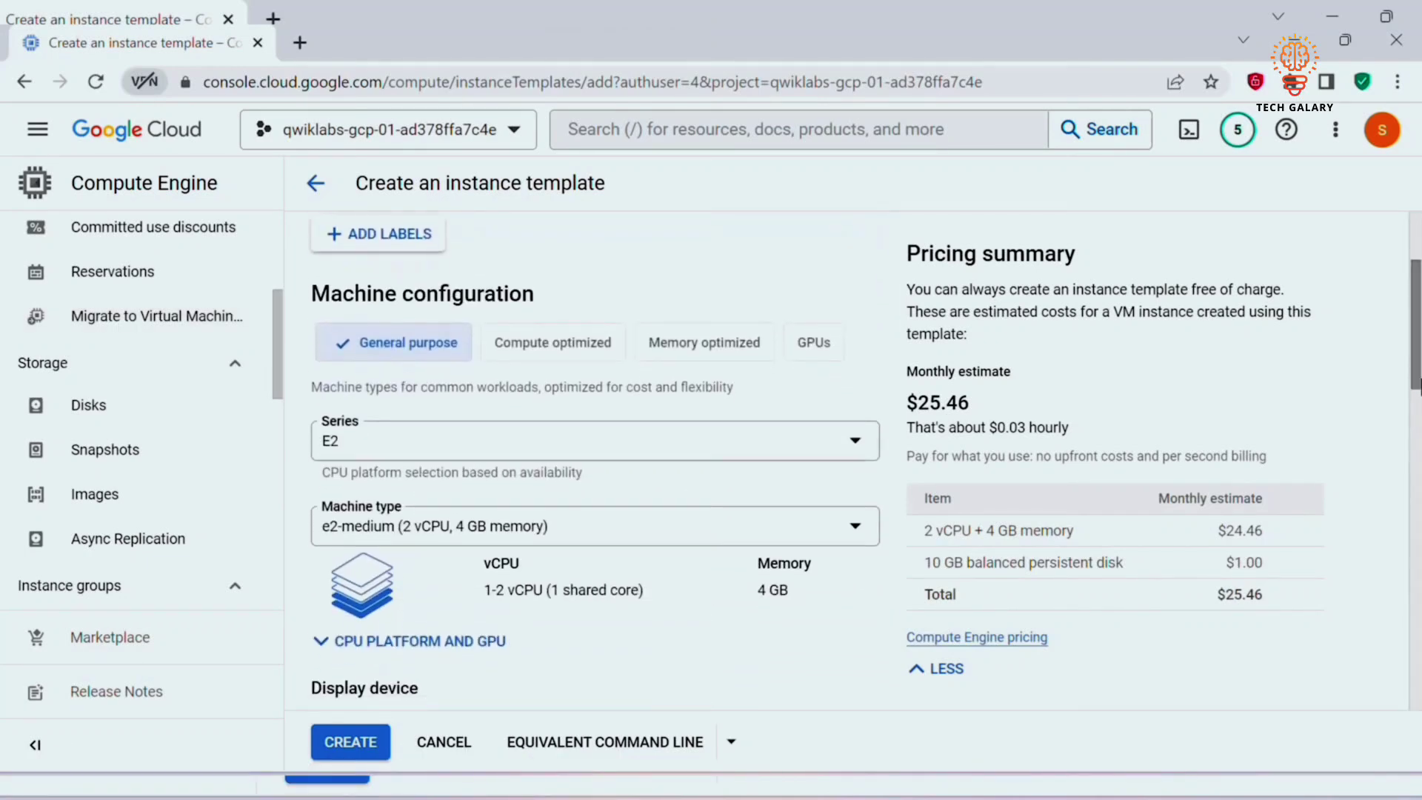
{"action": "left_click", "coordinate": [637, 453]}
{"action": "scroll", "coordinate": [505, 672], "scroll_direction": "down", "scroll_amount": 3}
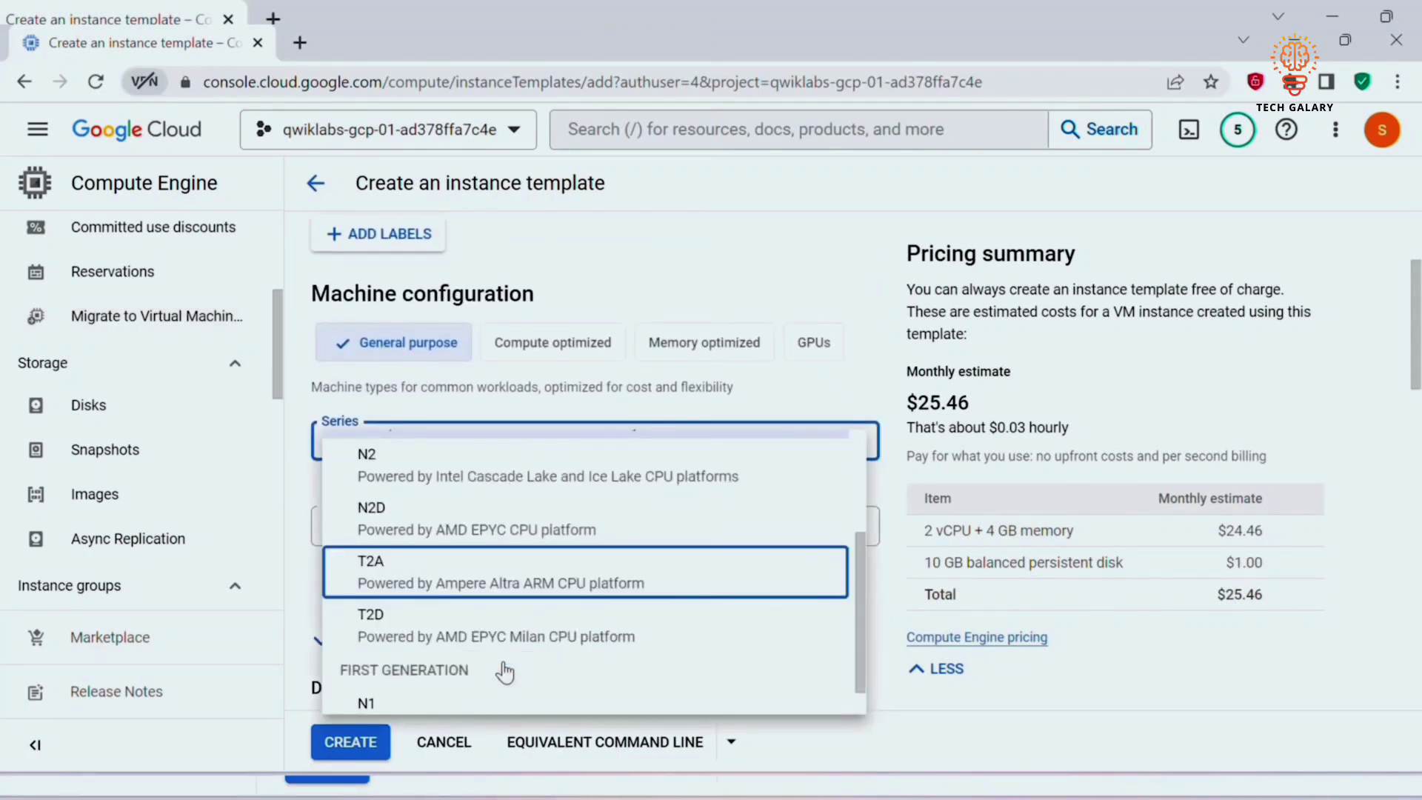
{"action": "left_click", "coordinate": [411, 705]}
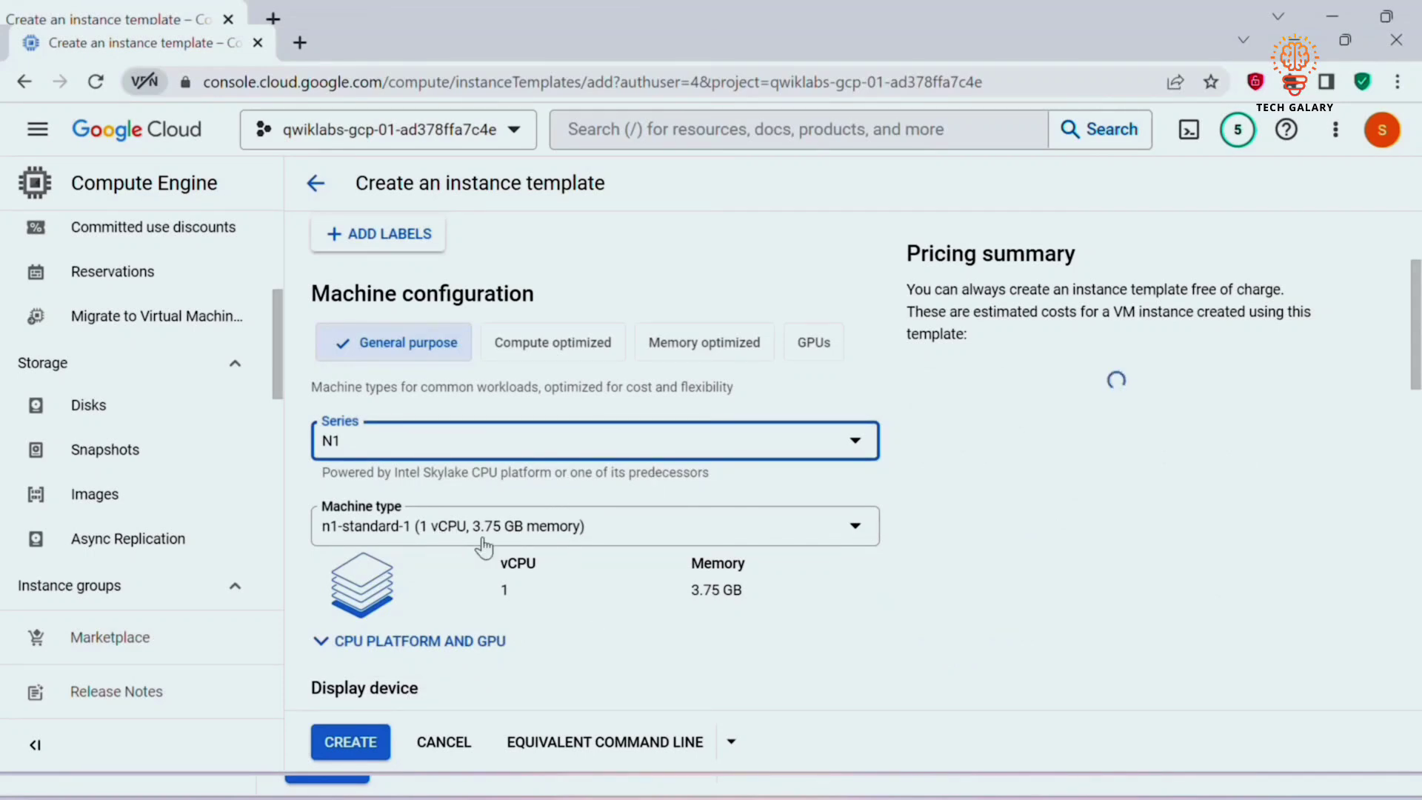
{"action": "left_click", "coordinate": [527, 535]}
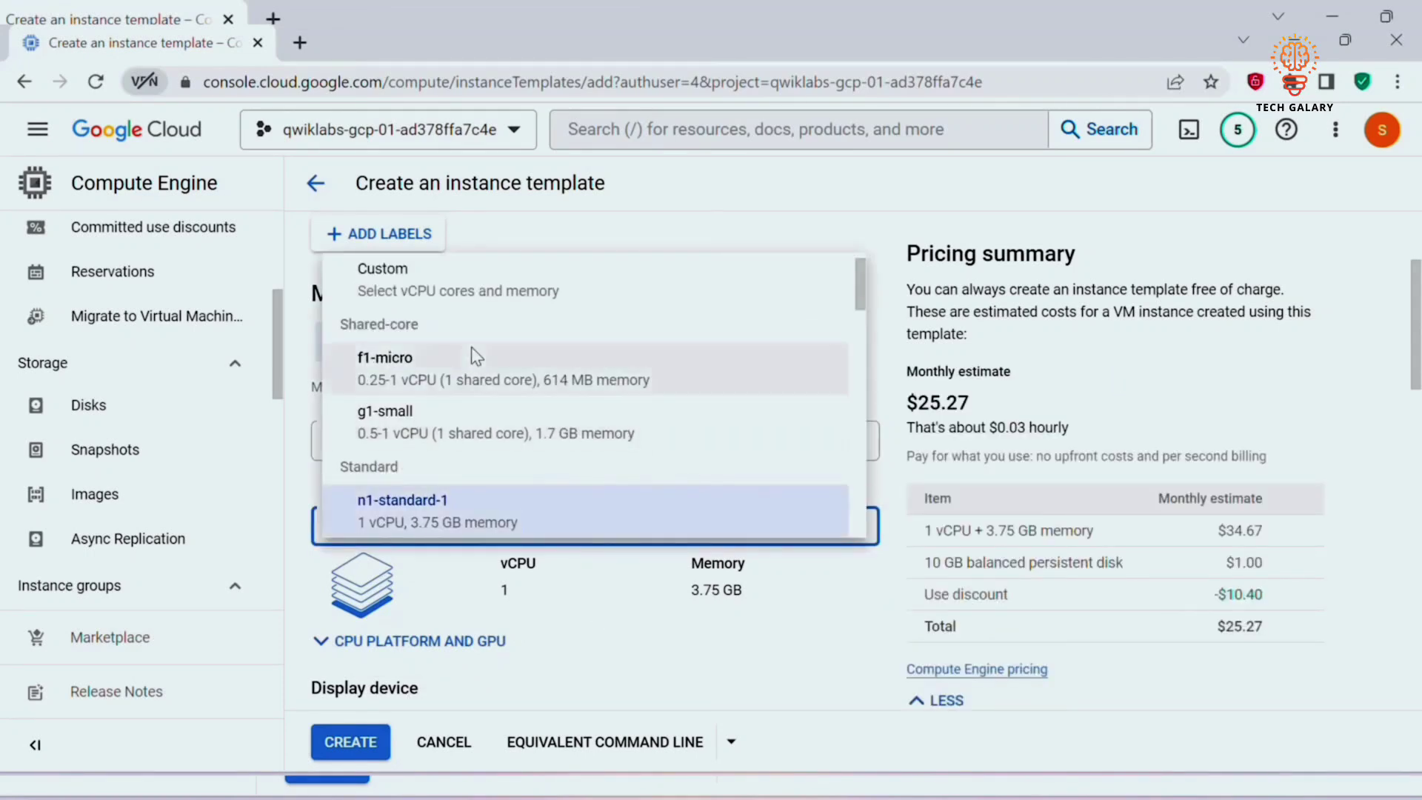
{"action": "left_click", "coordinate": [414, 367]}
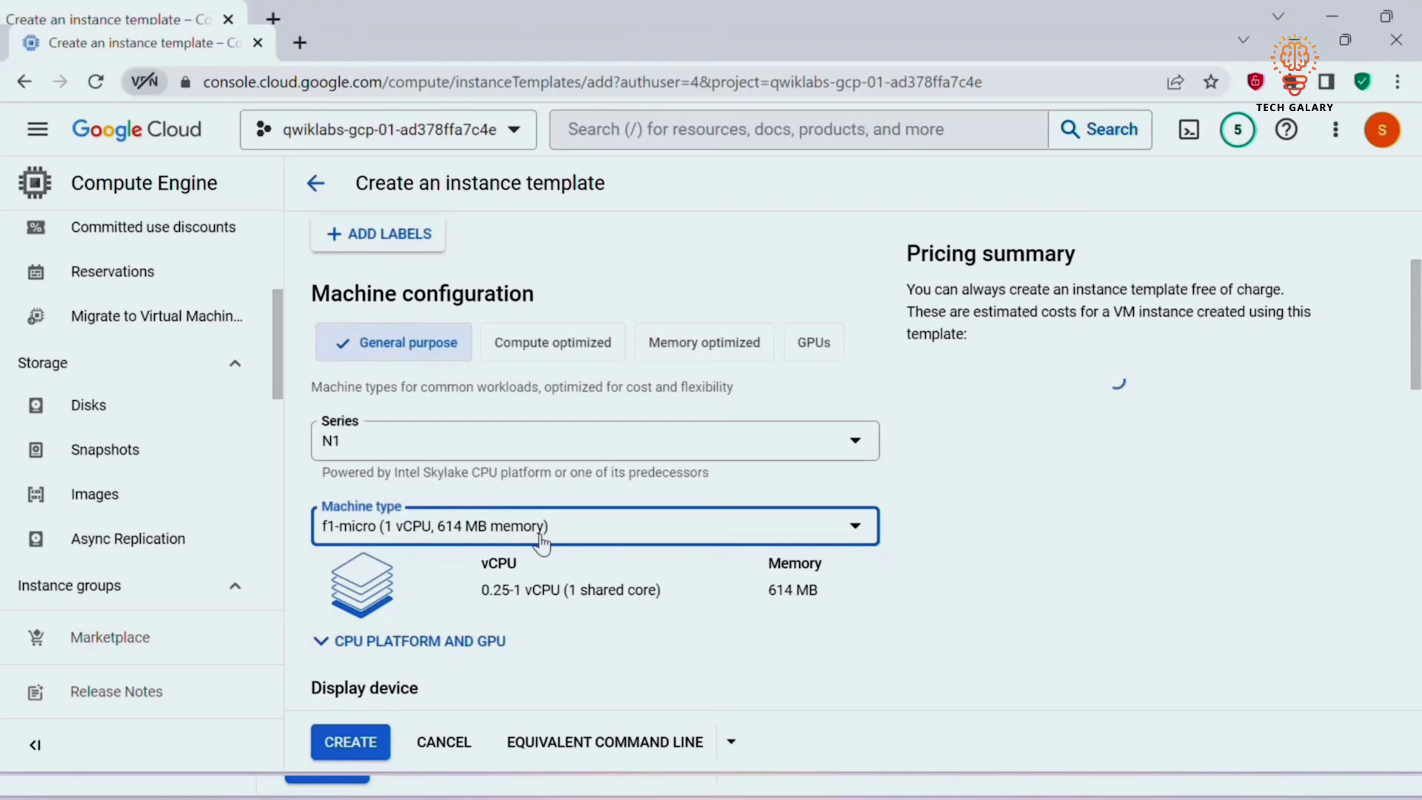
- Set the template's boot disk to the custom image mywebserver
{"action": "scroll", "coordinate": [916, 580], "scroll_direction": "down", "scroll_amount": 9}
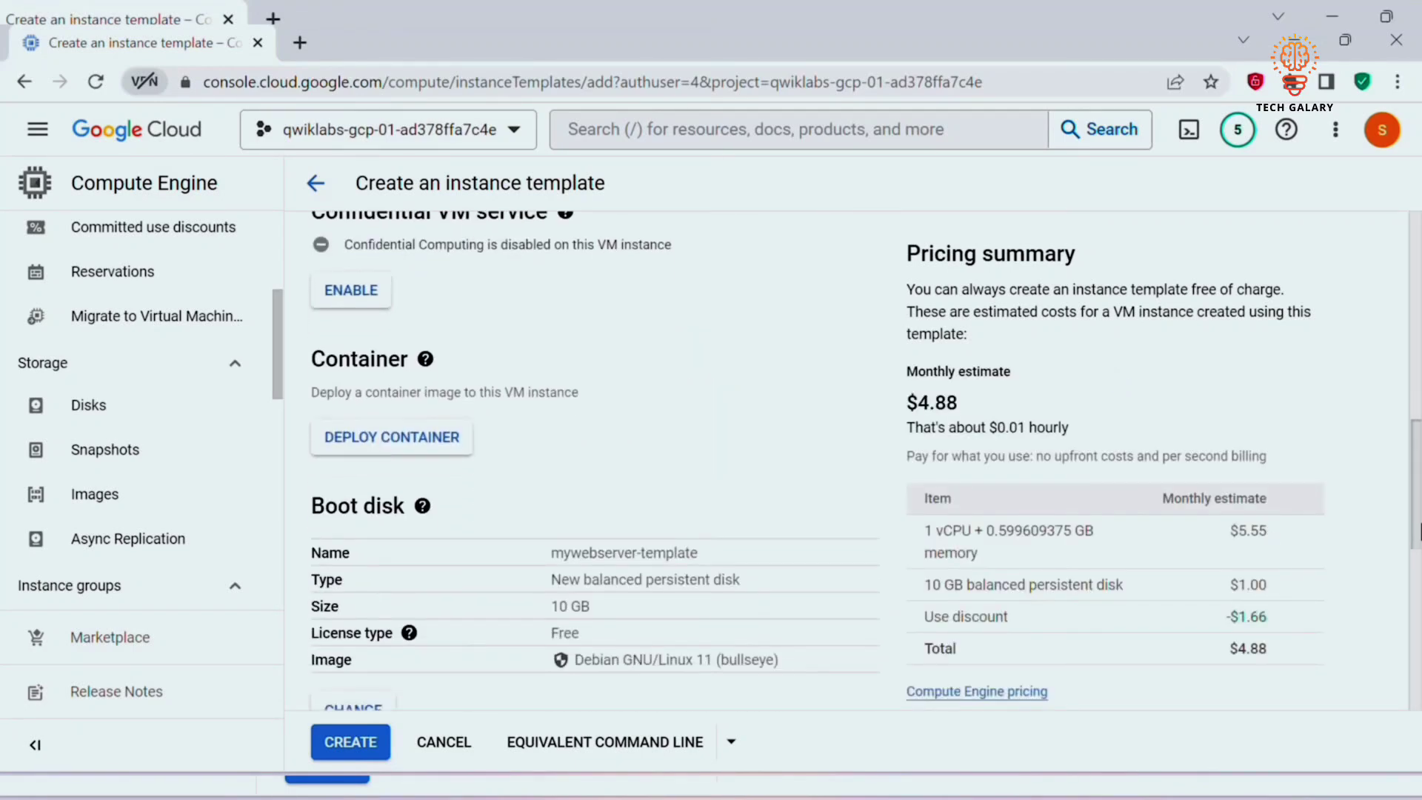
{"action": "scroll", "coordinate": [353, 622], "scroll_direction": "down", "scroll_amount": 1}
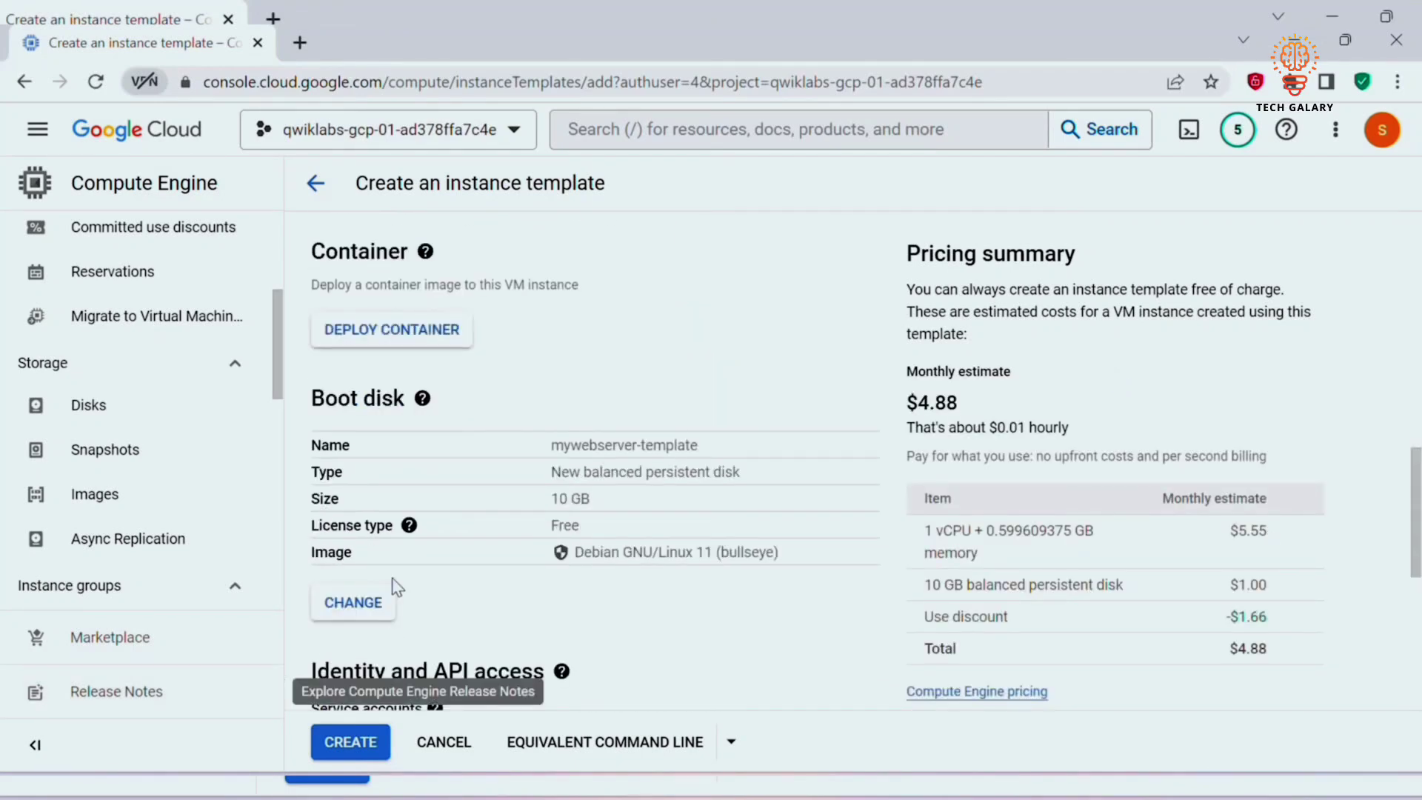
{"action": "left_click", "coordinate": [353, 603]}
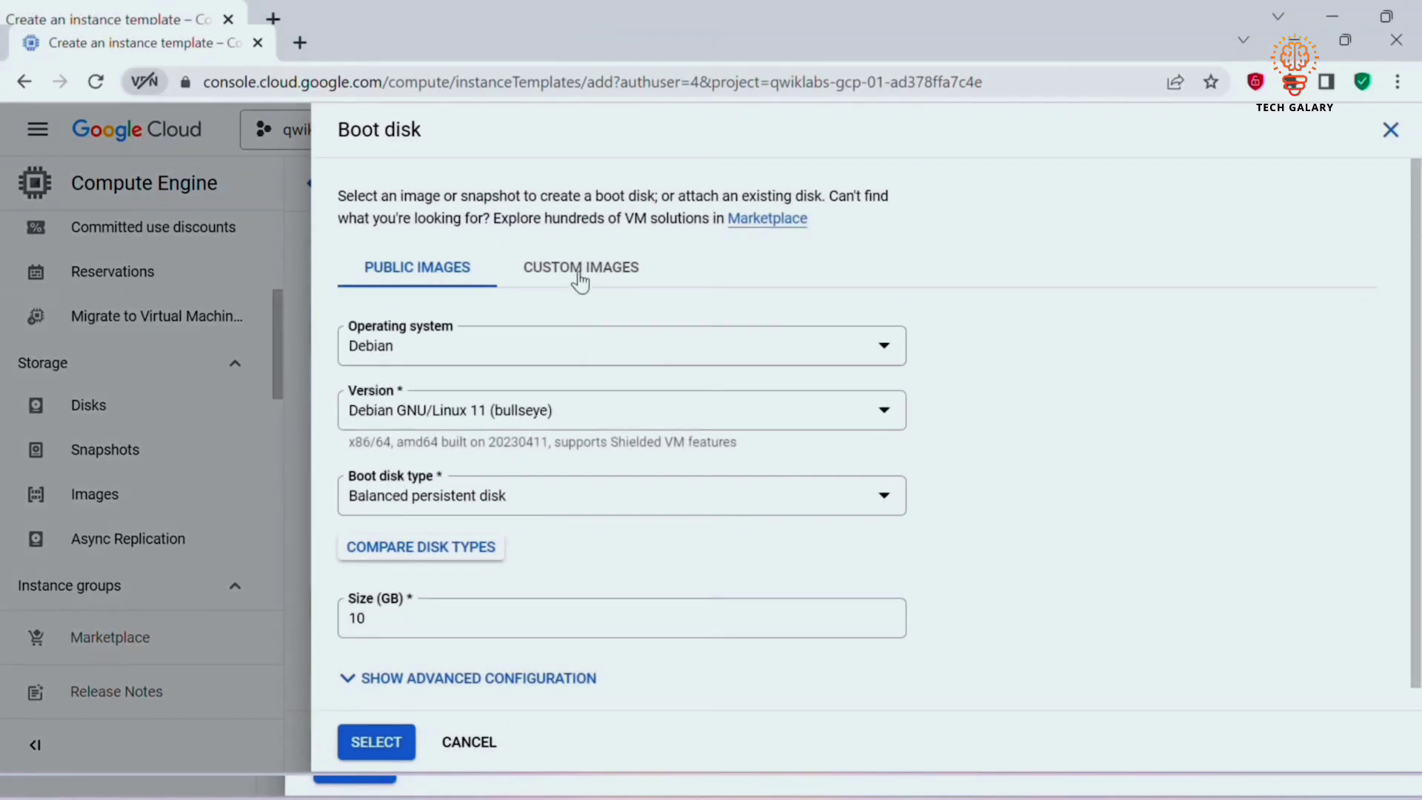
{"action": "left_click", "coordinate": [580, 279]}
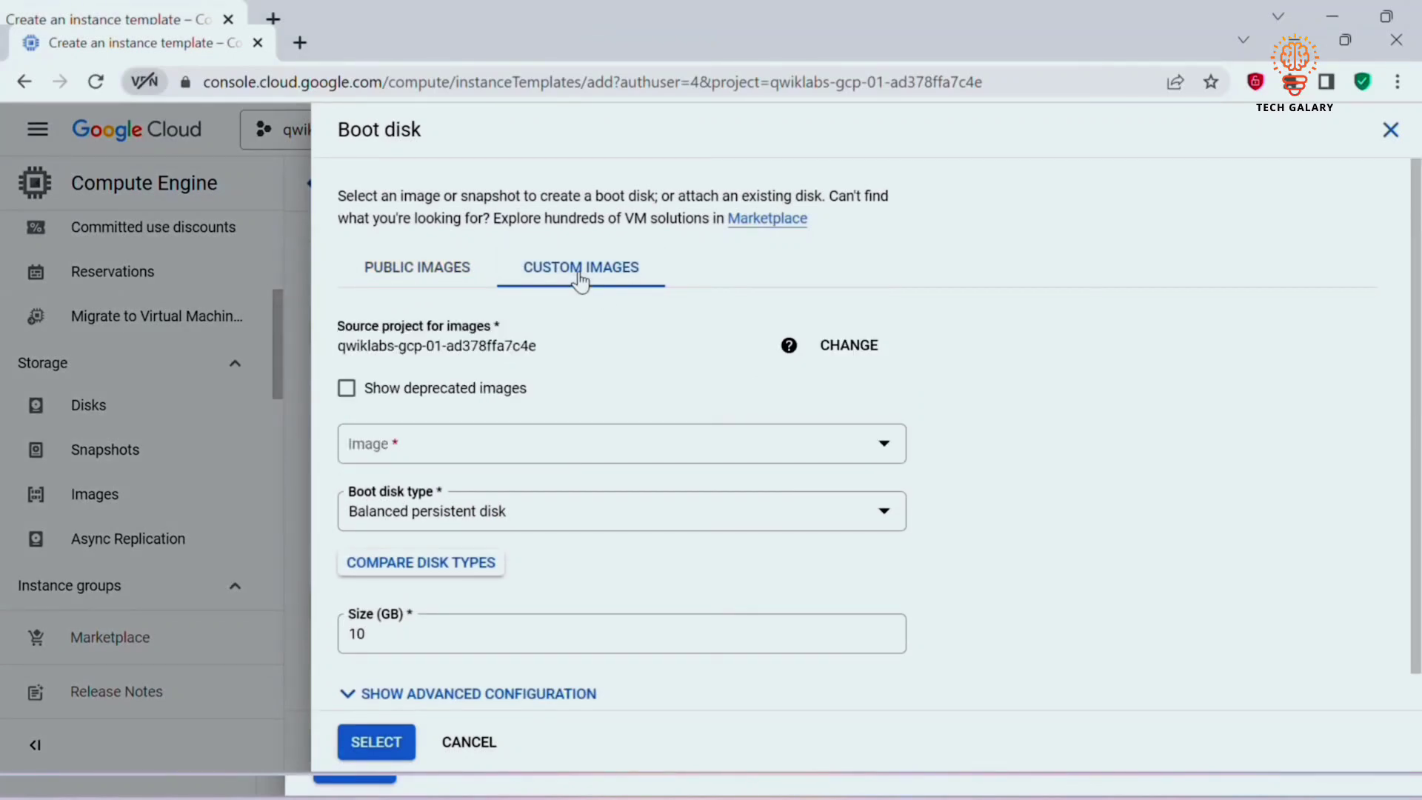
{"action": "left_click", "coordinate": [635, 459]}
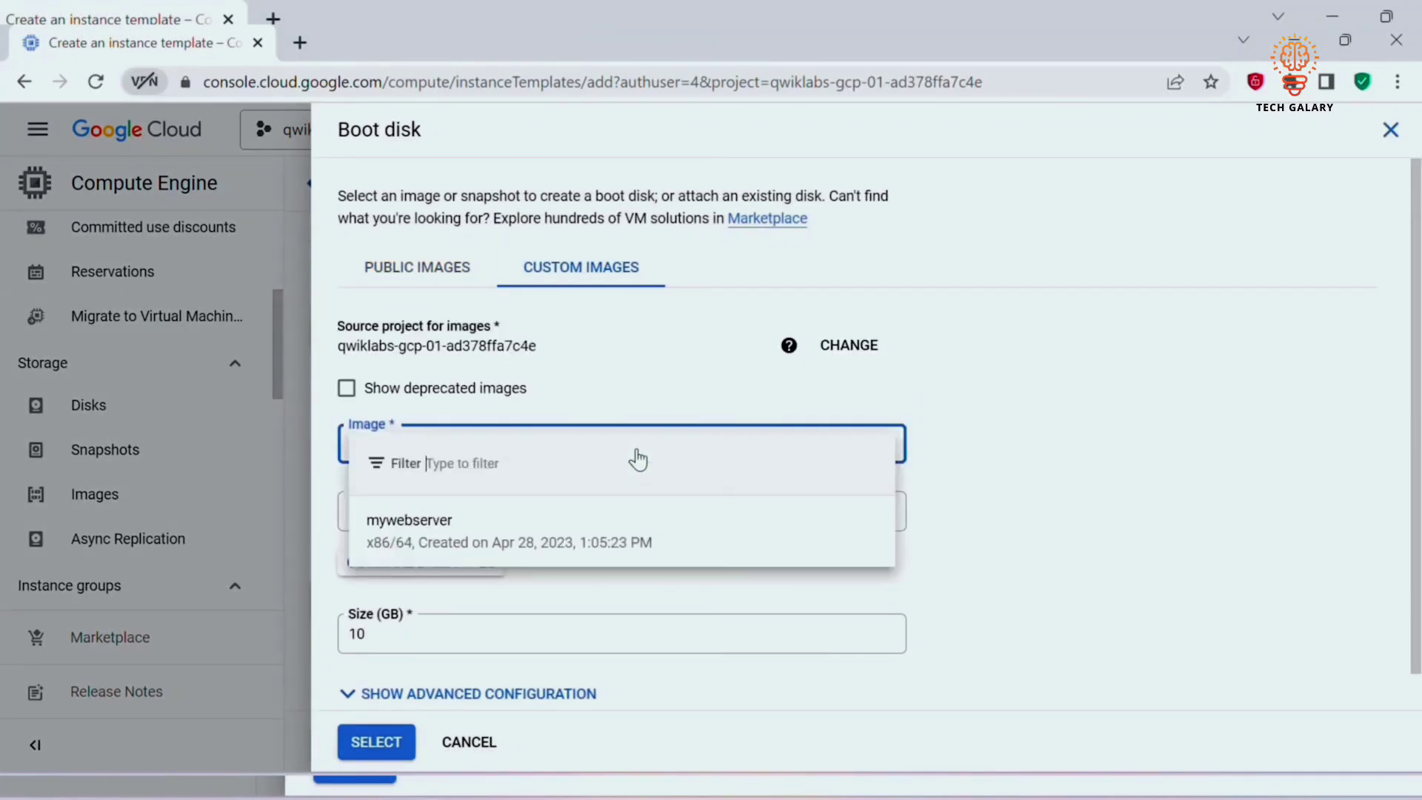
{"action": "left_click", "coordinate": [487, 541]}
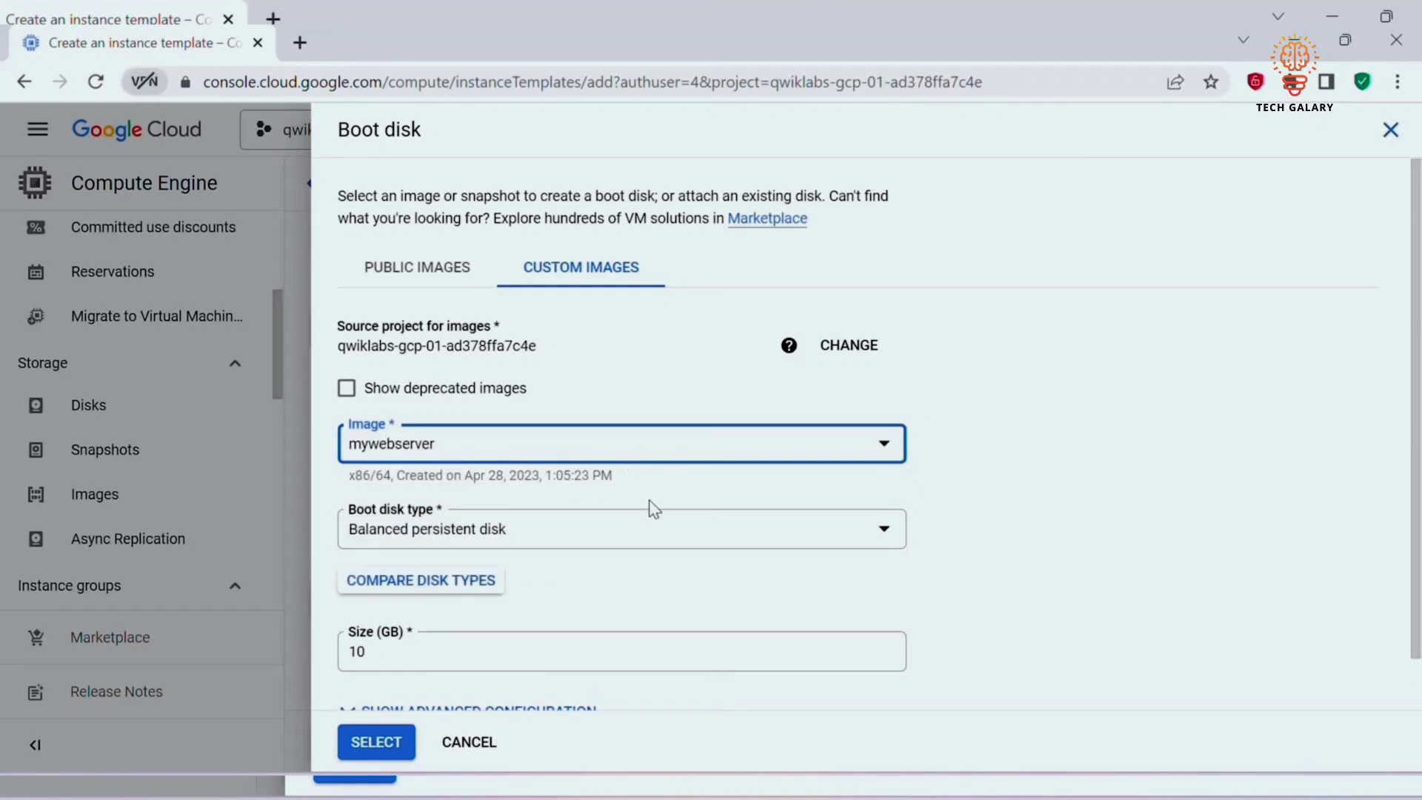
{"action": "scroll", "coordinate": [654, 509], "scroll_direction": "down", "scroll_amount": 1}
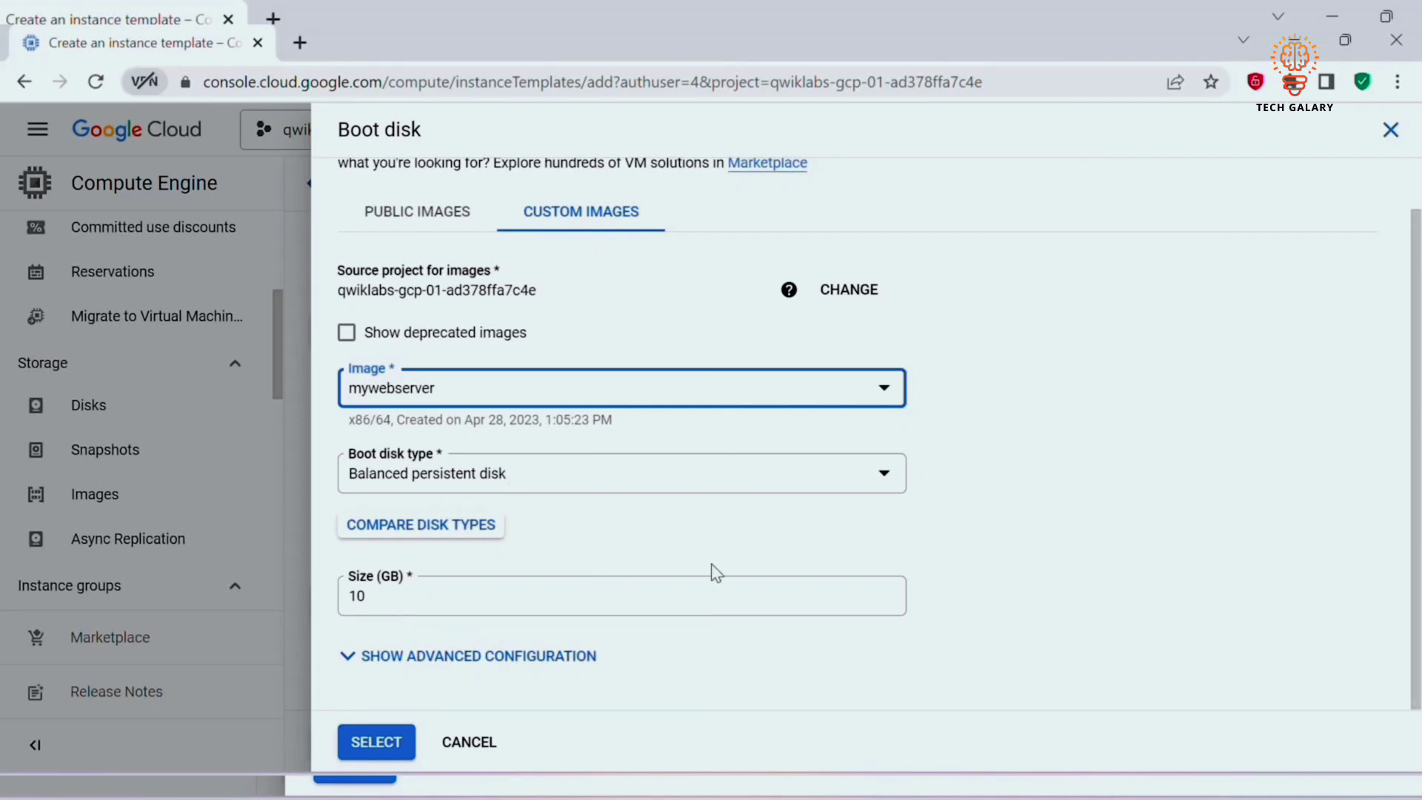
{"action": "left_click", "coordinate": [377, 748]}
- Add the network tag allow-health-checks in the template's advanced networking options
{"action": "scroll", "coordinate": [1039, 634], "scroll_direction": "down", "scroll_amount": 6}
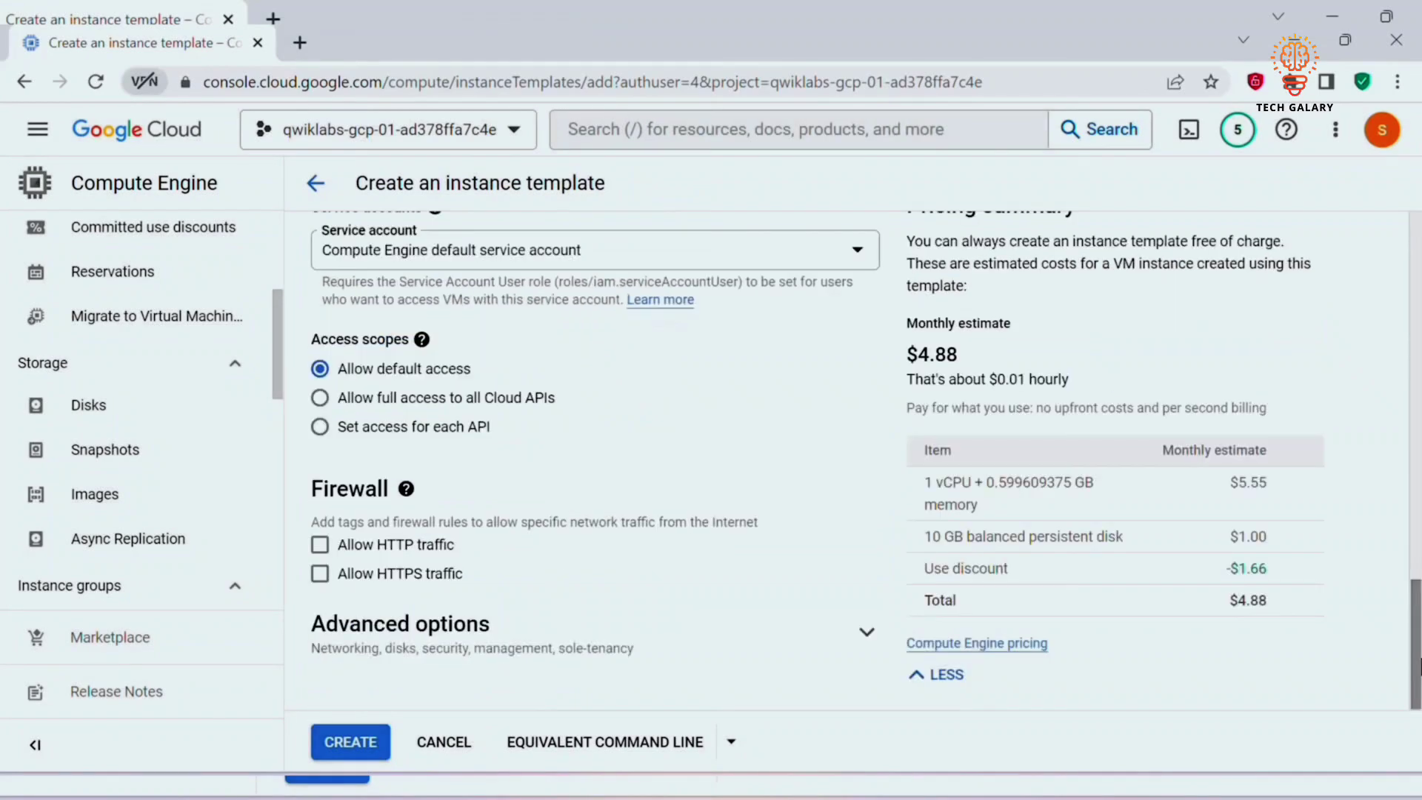
{"action": "scroll", "coordinate": [1000, 352], "scroll_direction": "up", "scroll_amount": 2}
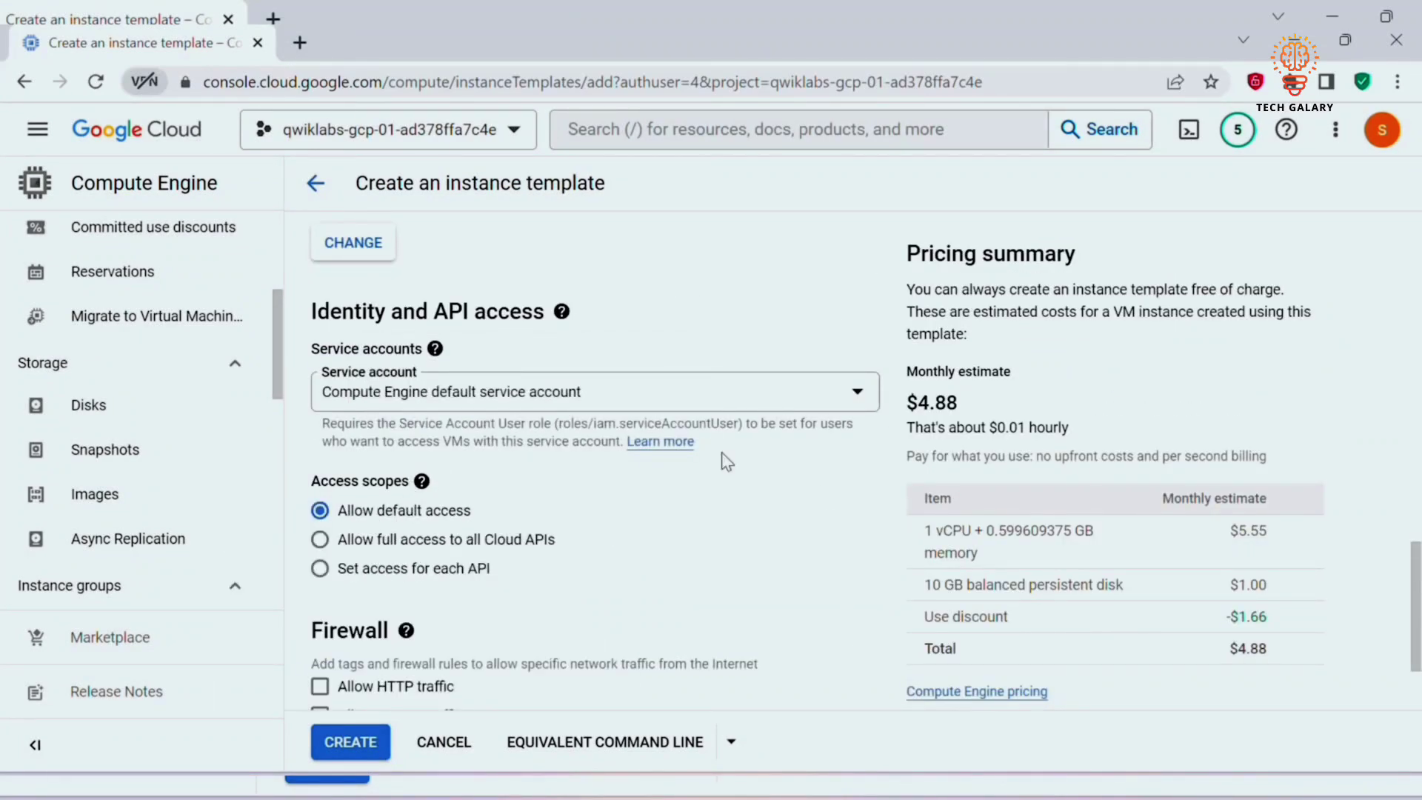
{"action": "scroll", "coordinate": [1403, 595], "scroll_direction": "down", "scroll_amount": 2}
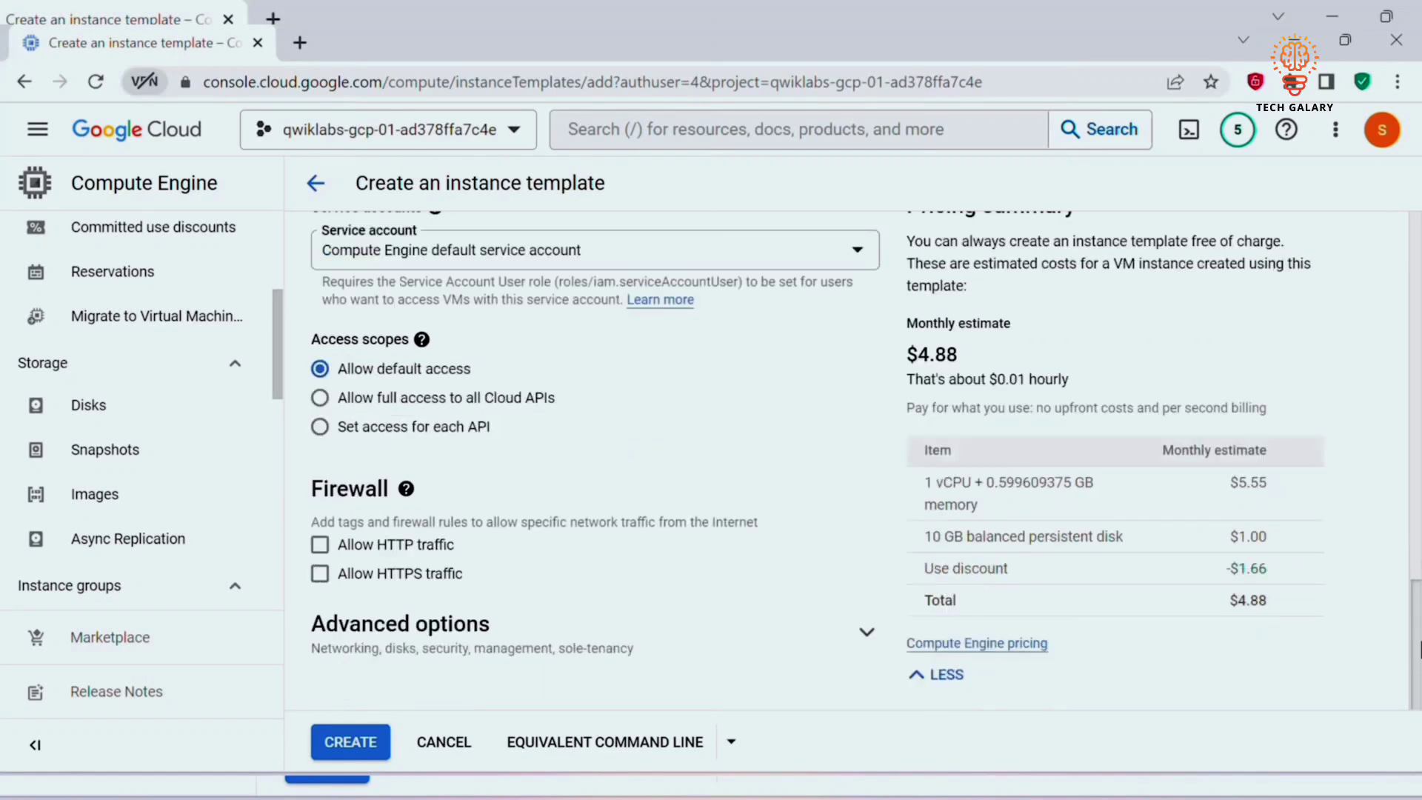
{"action": "left_click", "coordinate": [865, 634]}
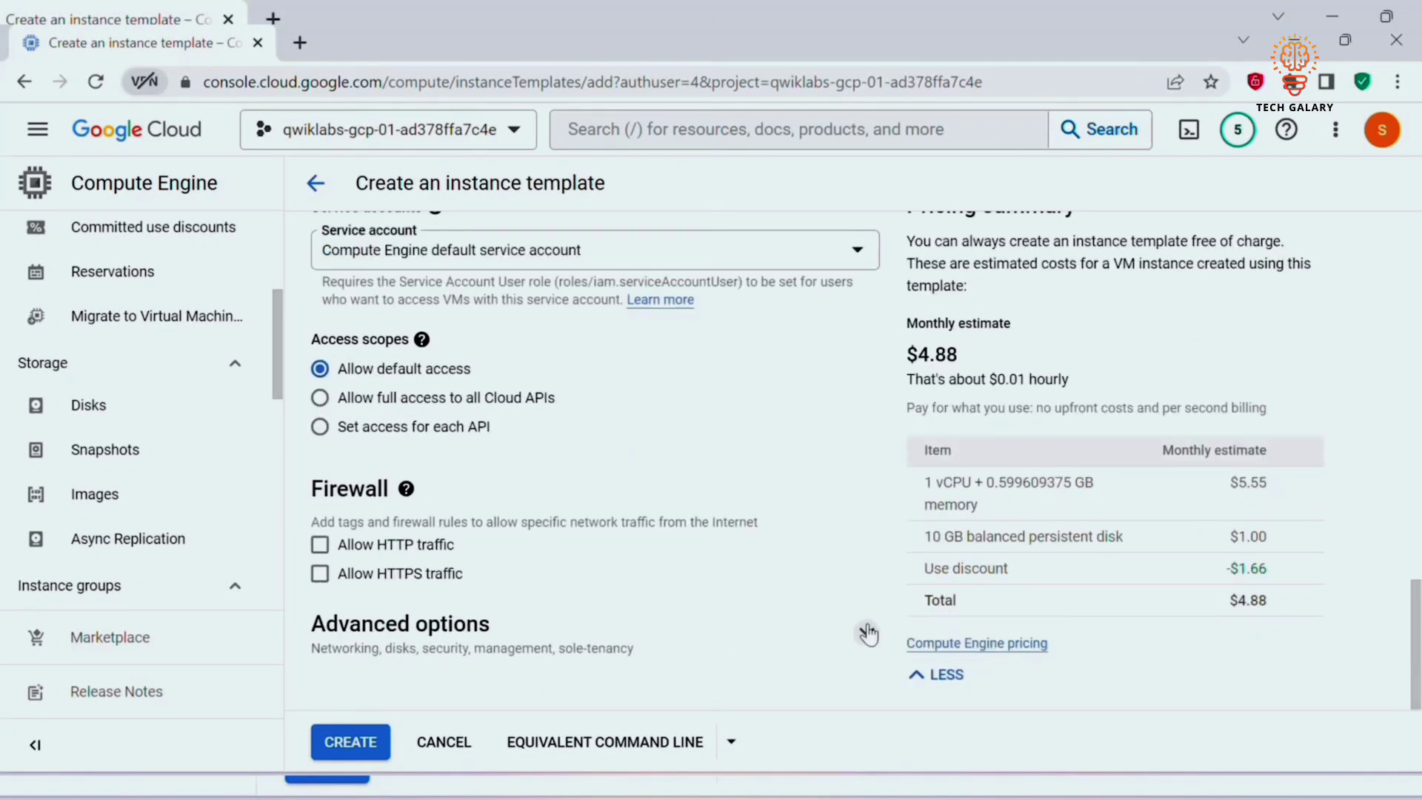
{"action": "scroll", "coordinate": [874, 433], "scroll_direction": "down", "scroll_amount": 5}
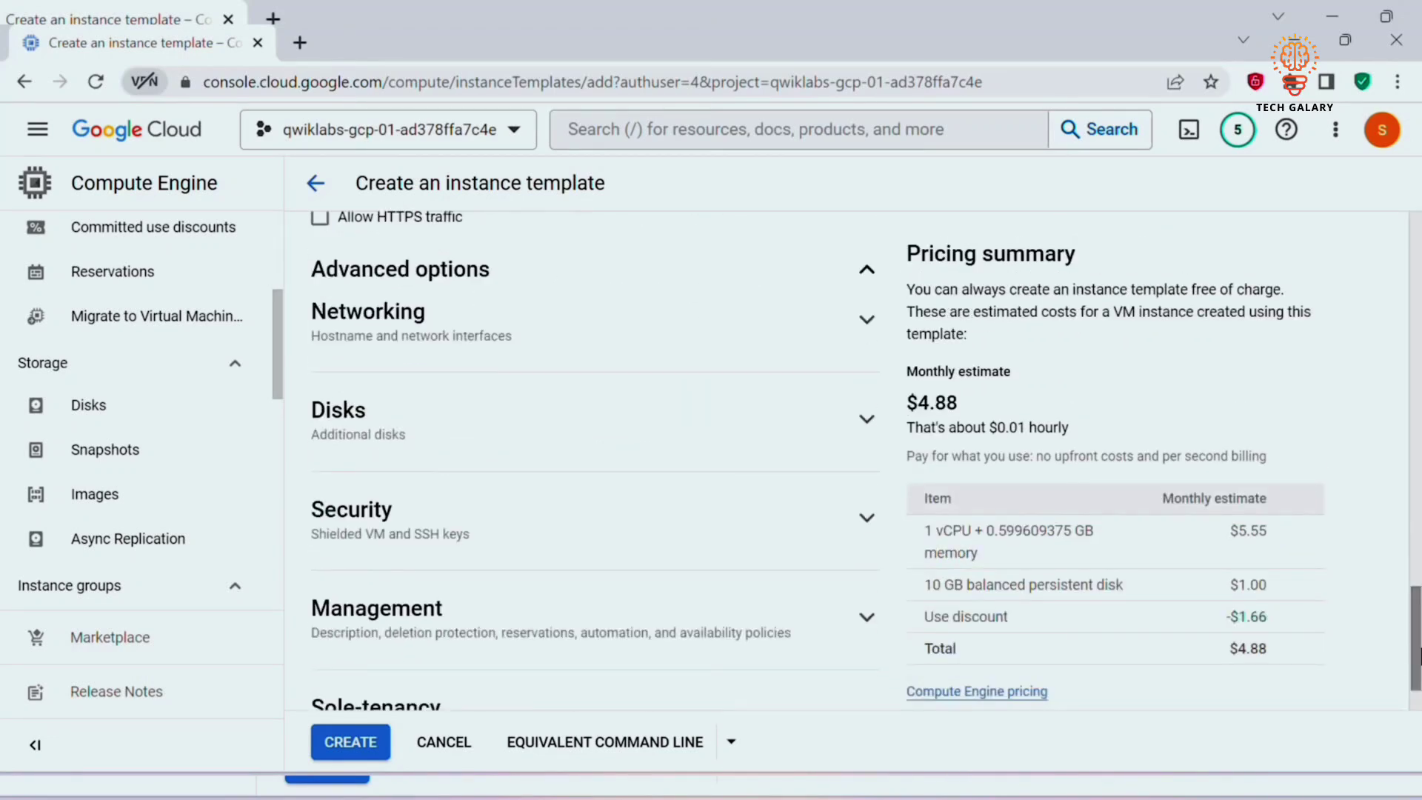
{"action": "left_click", "coordinate": [865, 320]}
{"action": "left_click", "coordinate": [452, 388]}
{"action": "type", "text": "allow-health-checks"}
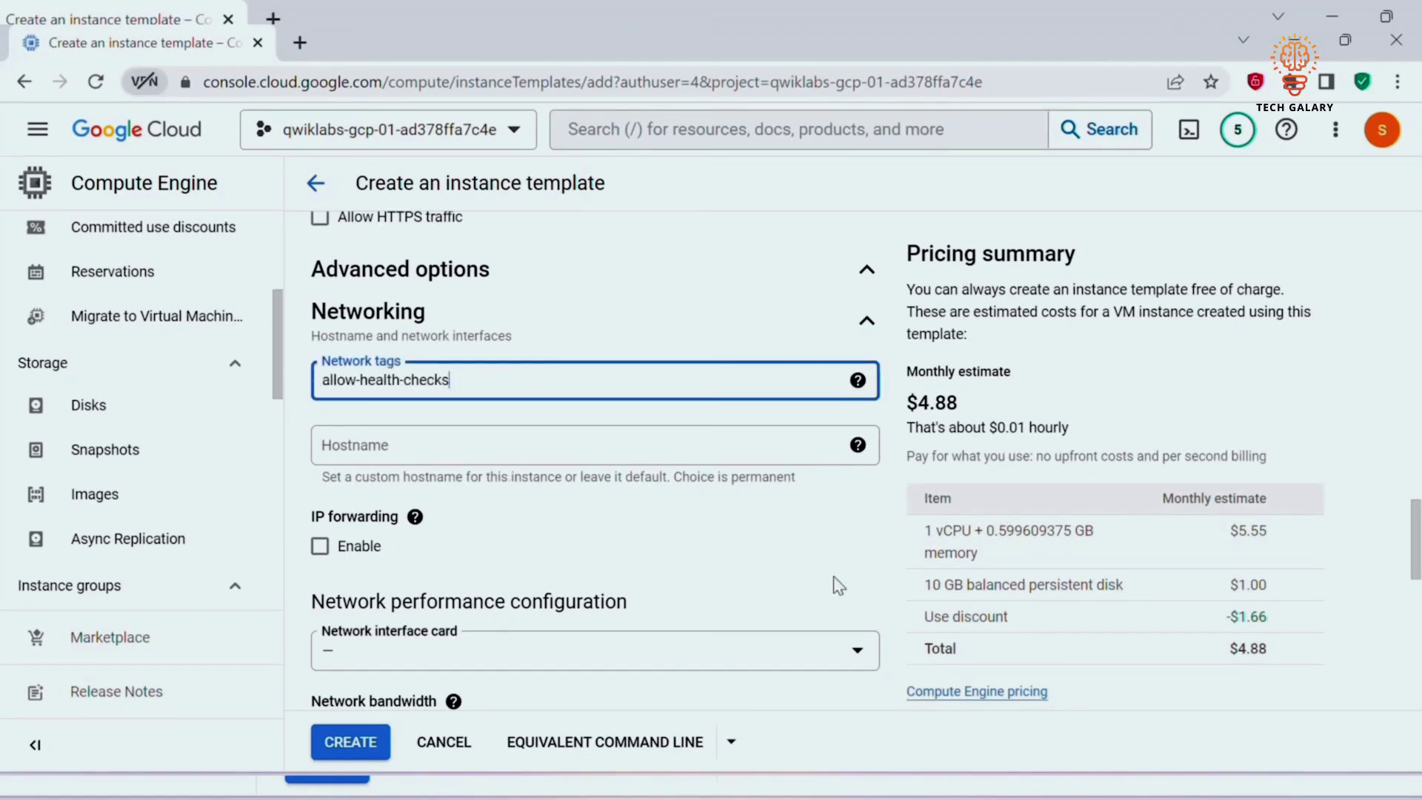
- Set the default network interface's external IPv4 address to None and create the instance template
{"action": "scroll", "coordinate": [835, 584], "scroll_direction": "down", "scroll_amount": 5}
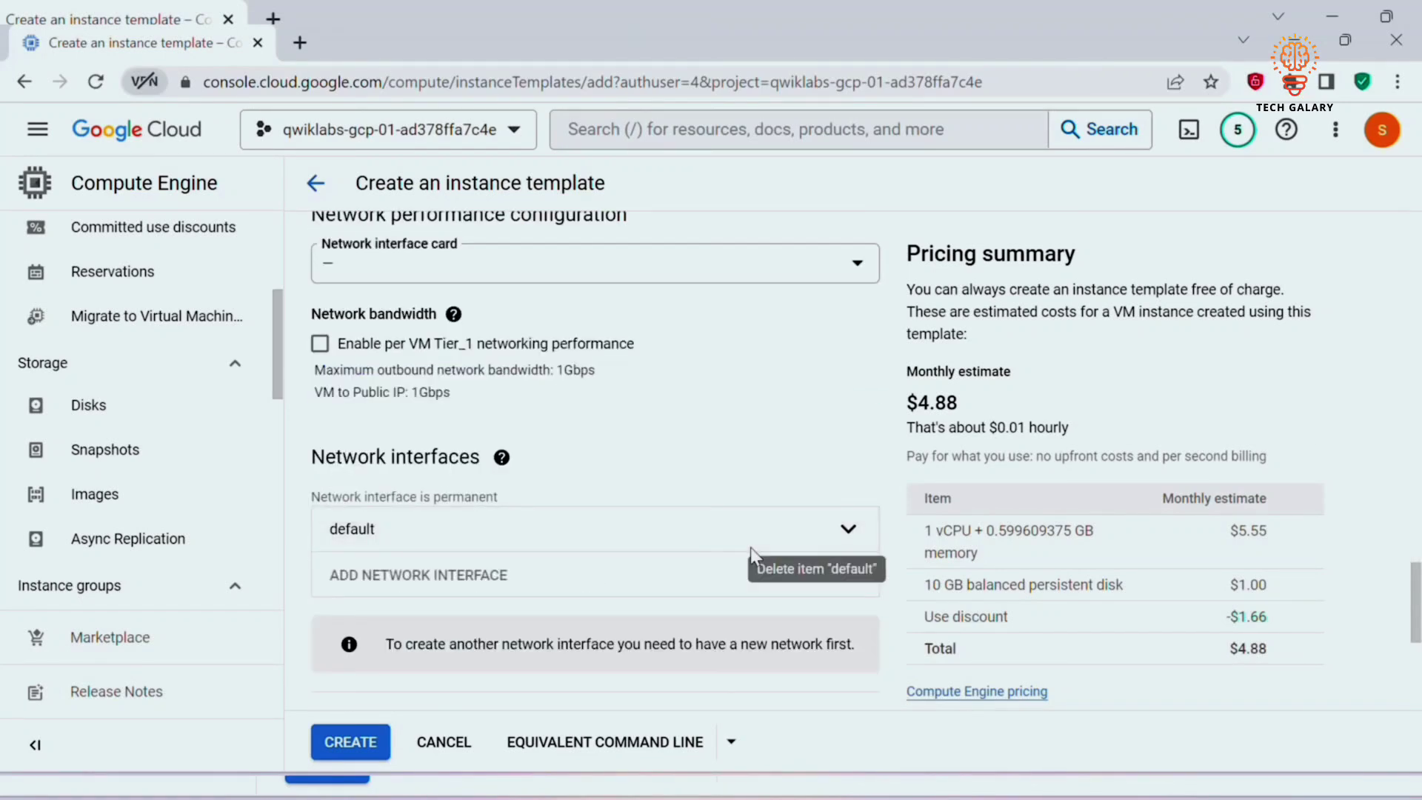
{"action": "left_click", "coordinate": [581, 542]}
{"action": "scroll", "coordinate": [749, 478], "scroll_direction": "down", "scroll_amount": 7}
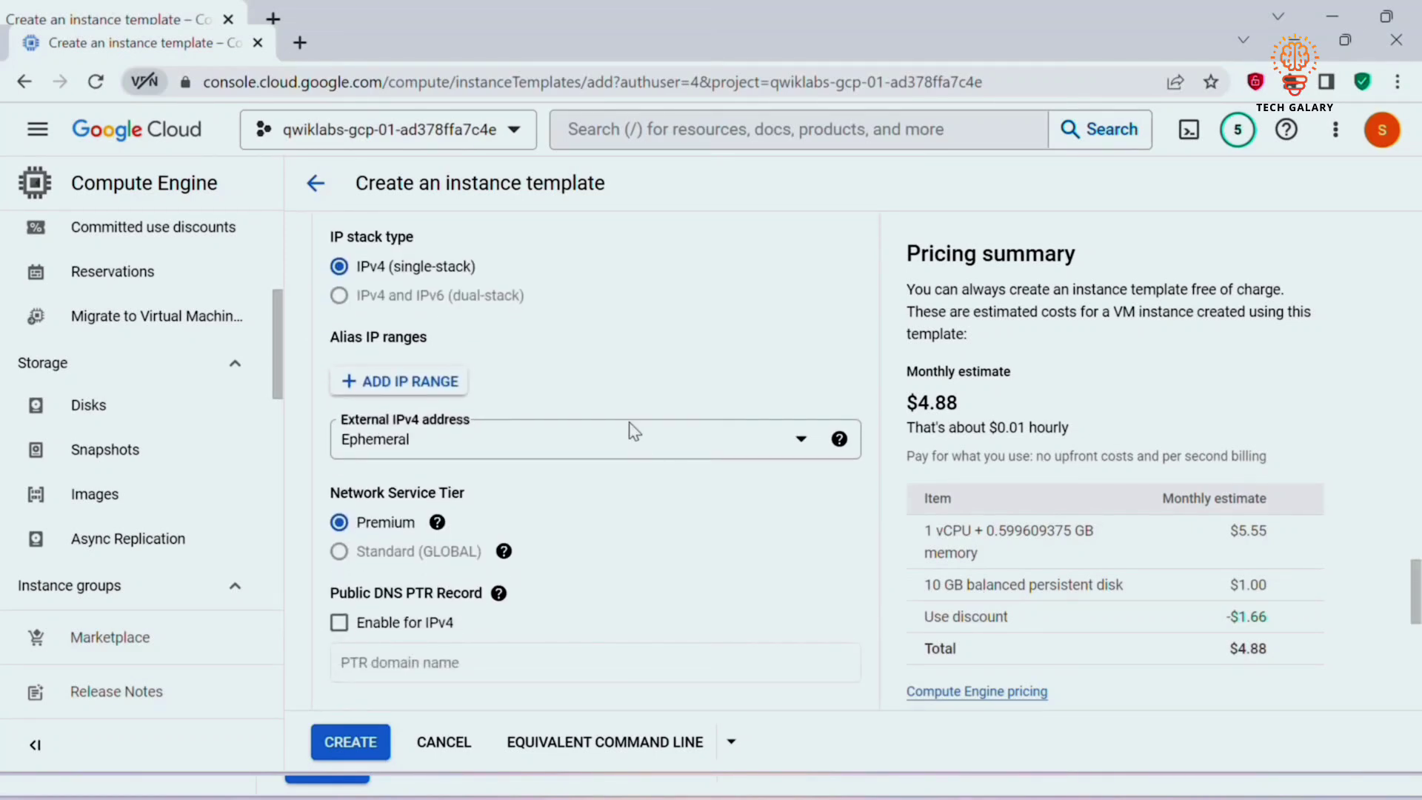
{"action": "left_click", "coordinate": [668, 425]}
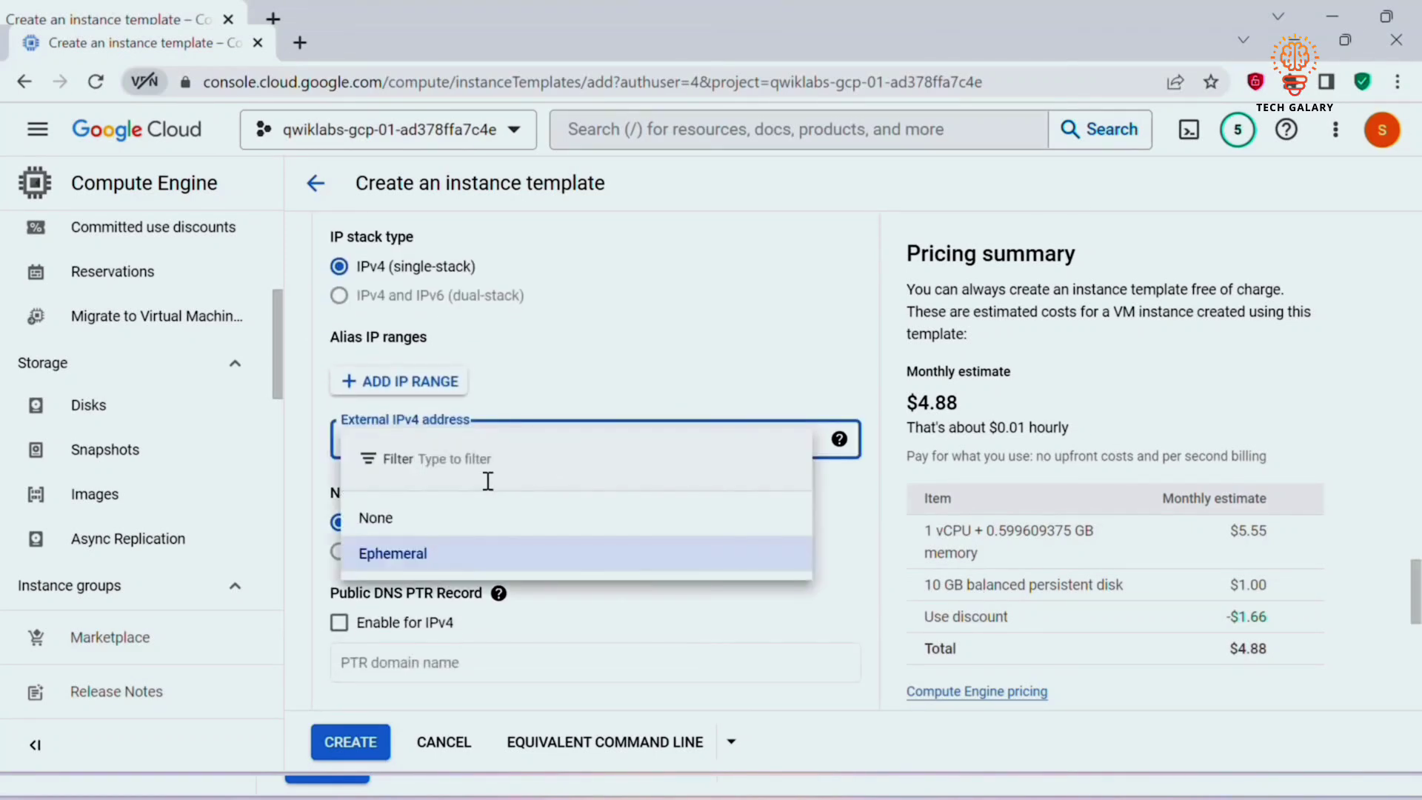
{"action": "left_click", "coordinate": [389, 528]}
{"action": "left_click", "coordinate": [819, 517]}
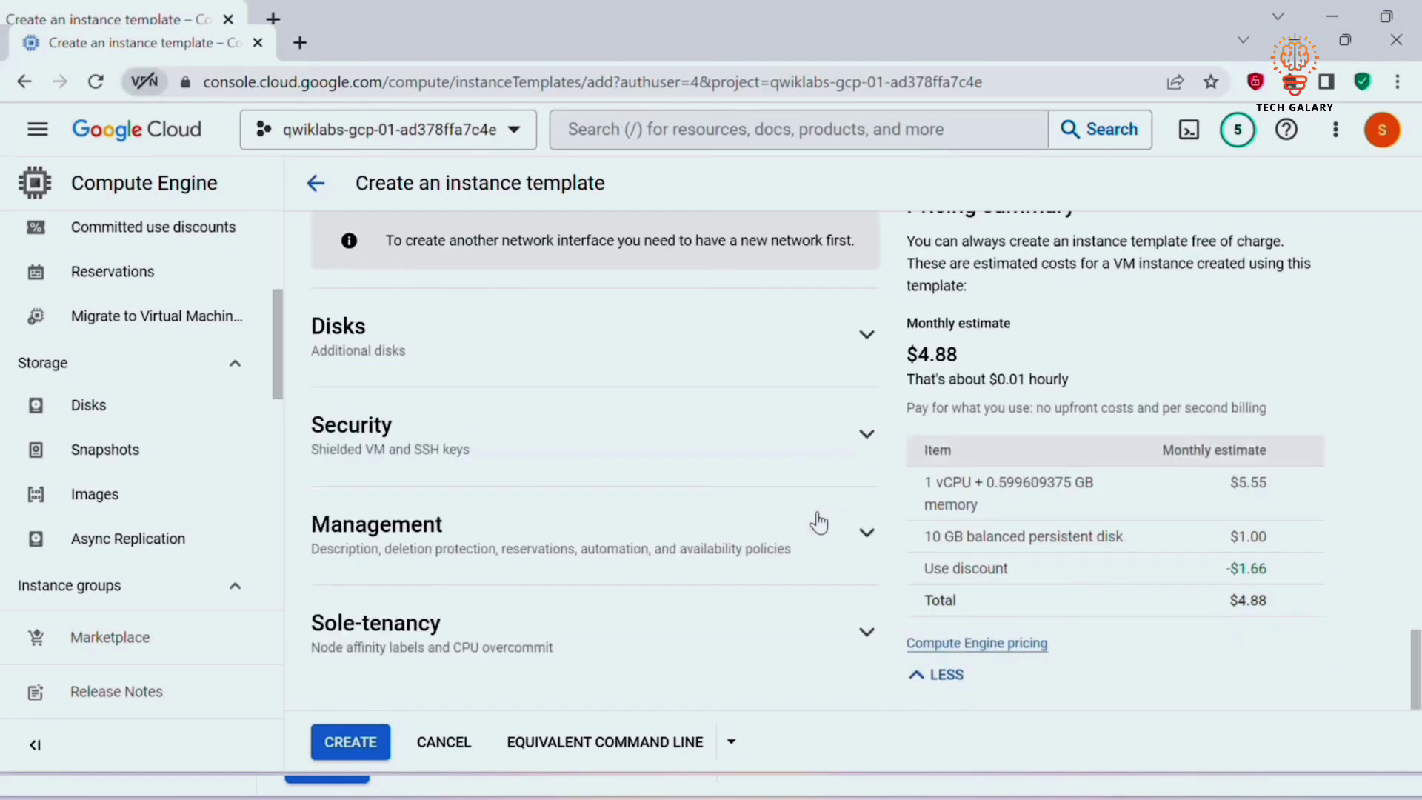
{"action": "left_click", "coordinate": [347, 743]}
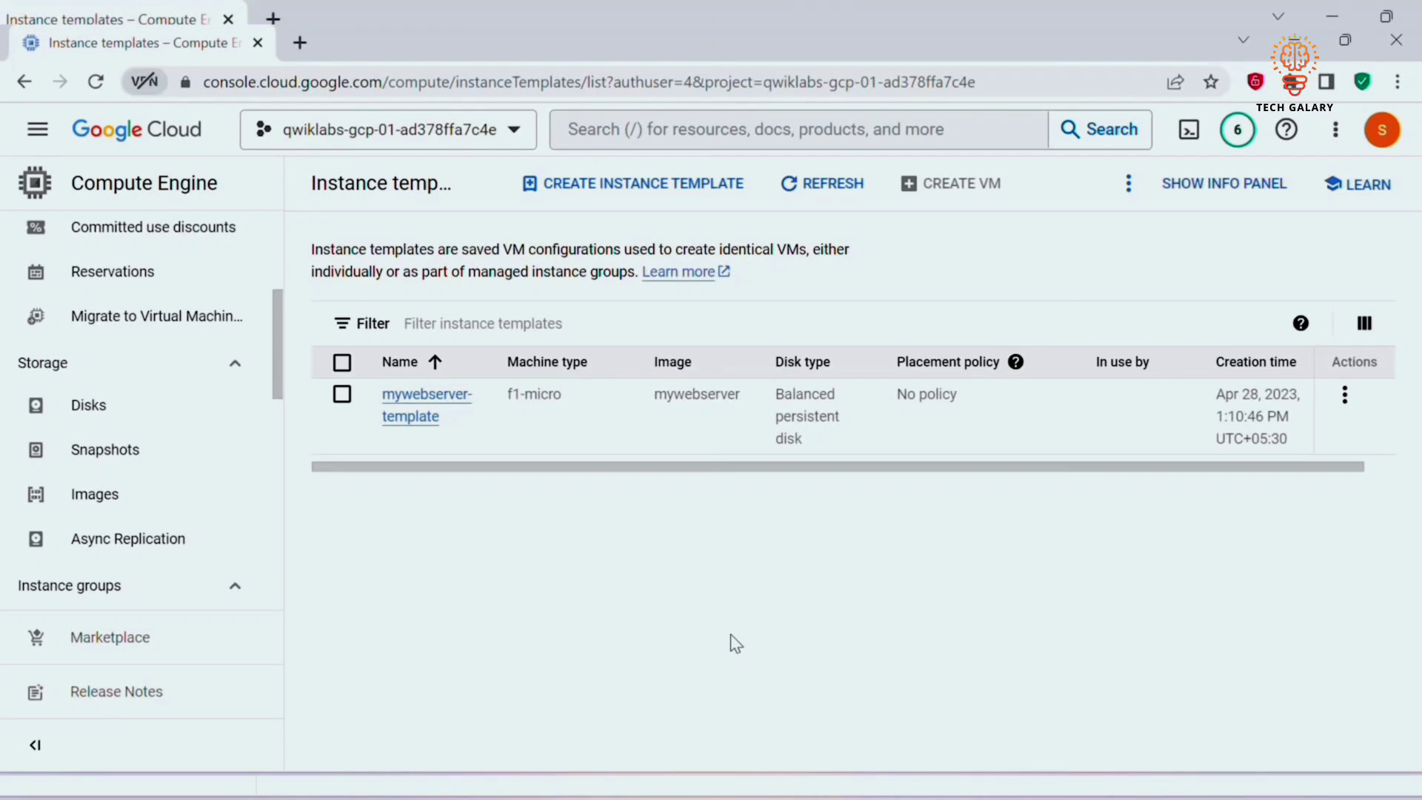
- Create a Compute Engine health check named http-health-check, keeping the global scope and TCP port 80
{"action": "left_click", "coordinate": [37, 129]}
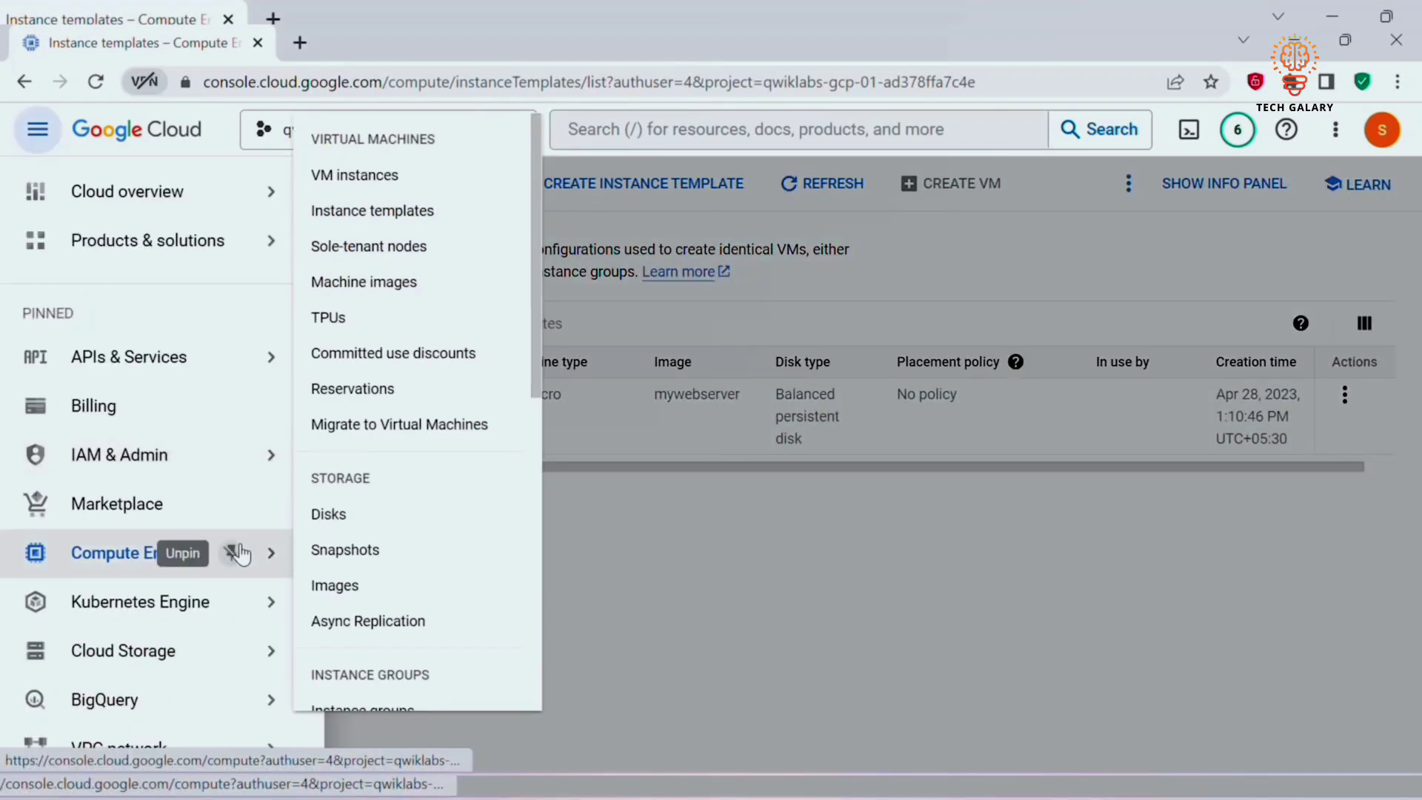
{"action": "scroll", "coordinate": [540, 458], "scroll_direction": "down", "scroll_amount": 3}
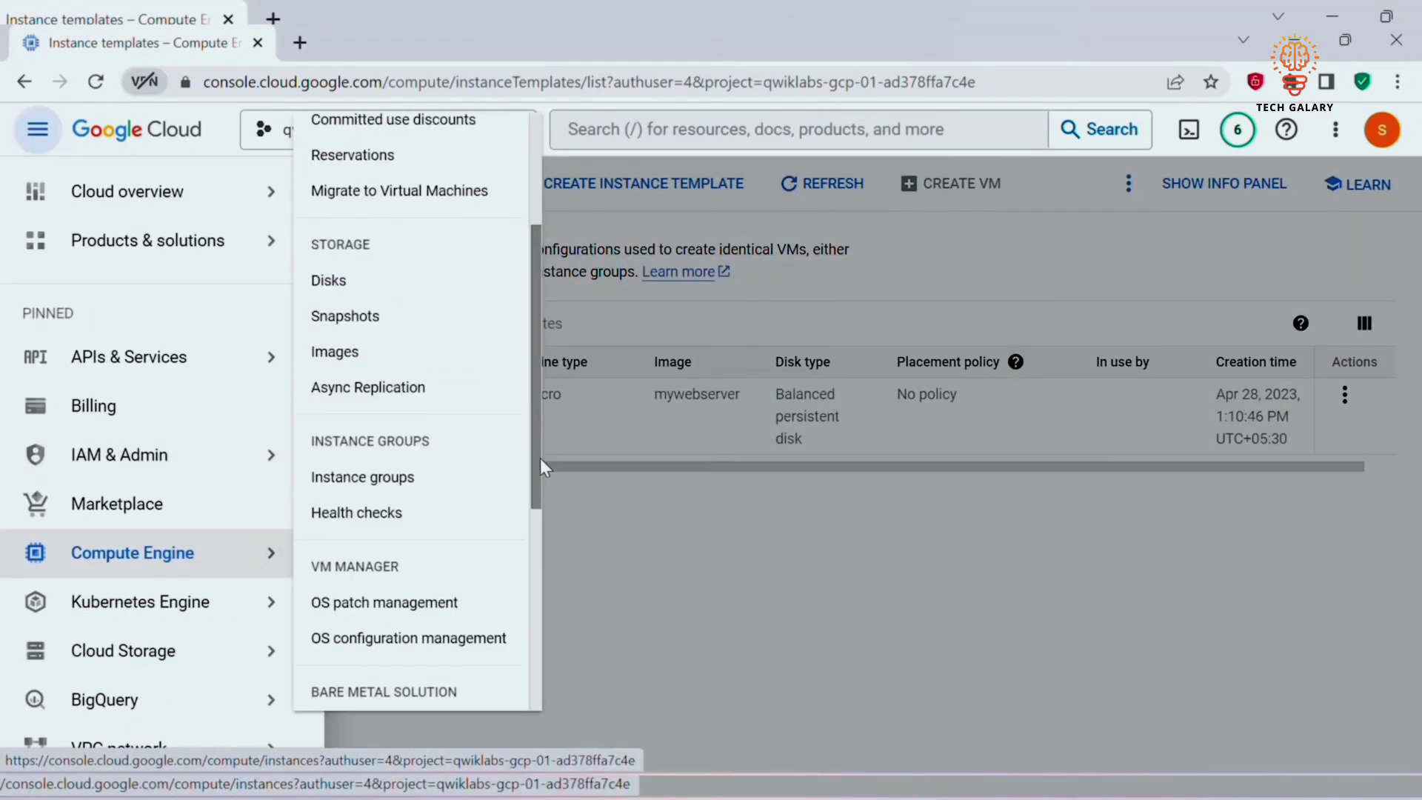
{"action": "left_click", "coordinate": [370, 518]}
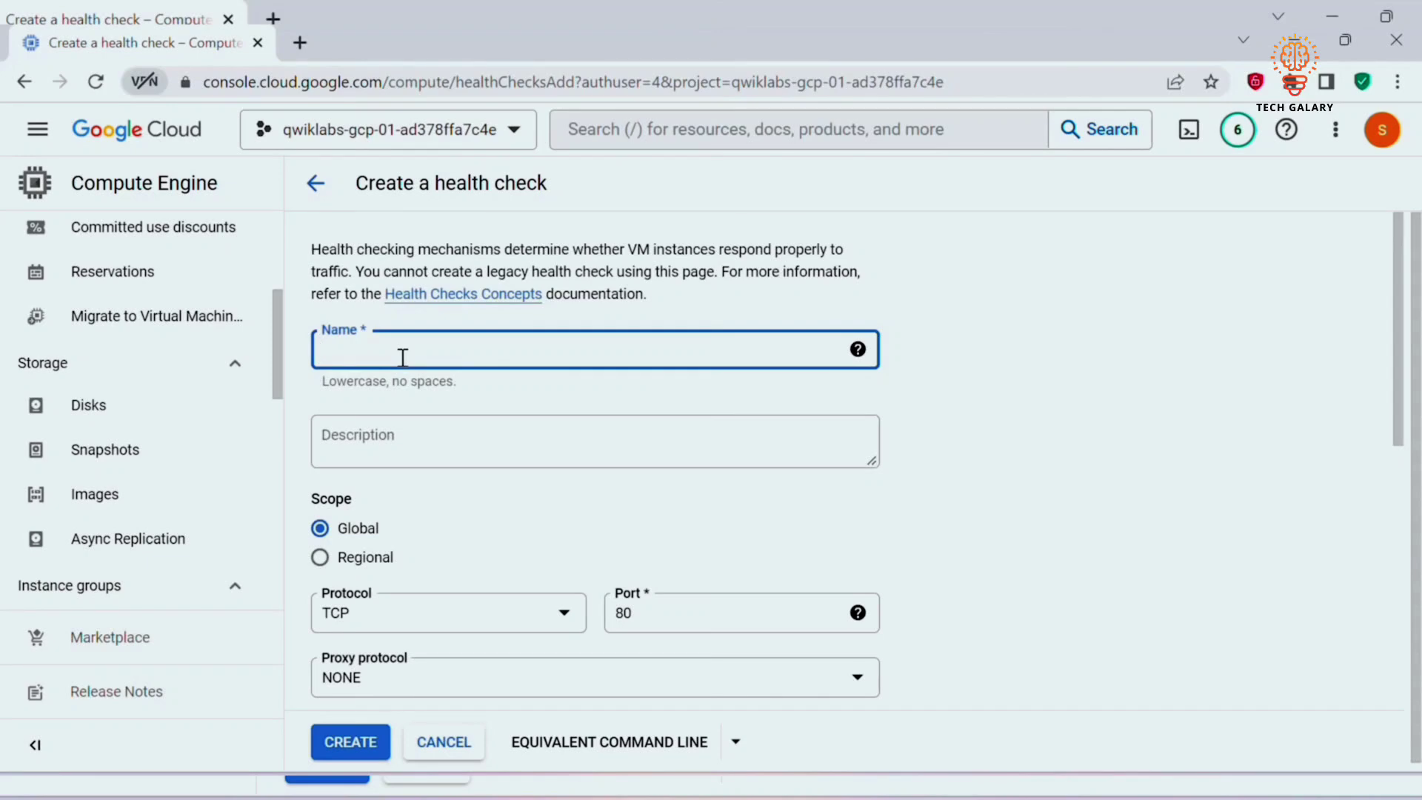
{"action": "type", "text": "http-health-check"}
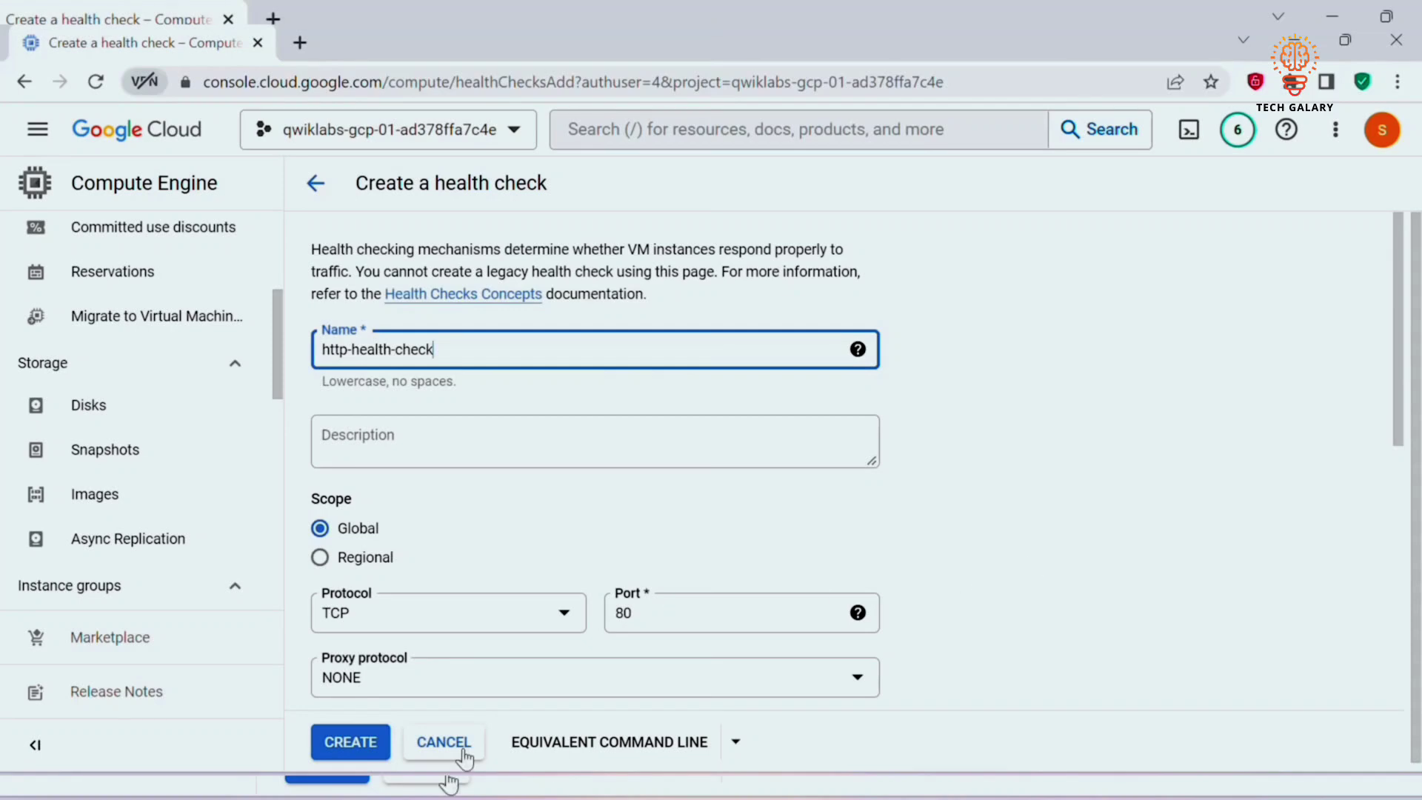
{"action": "left_click", "coordinate": [348, 742]}
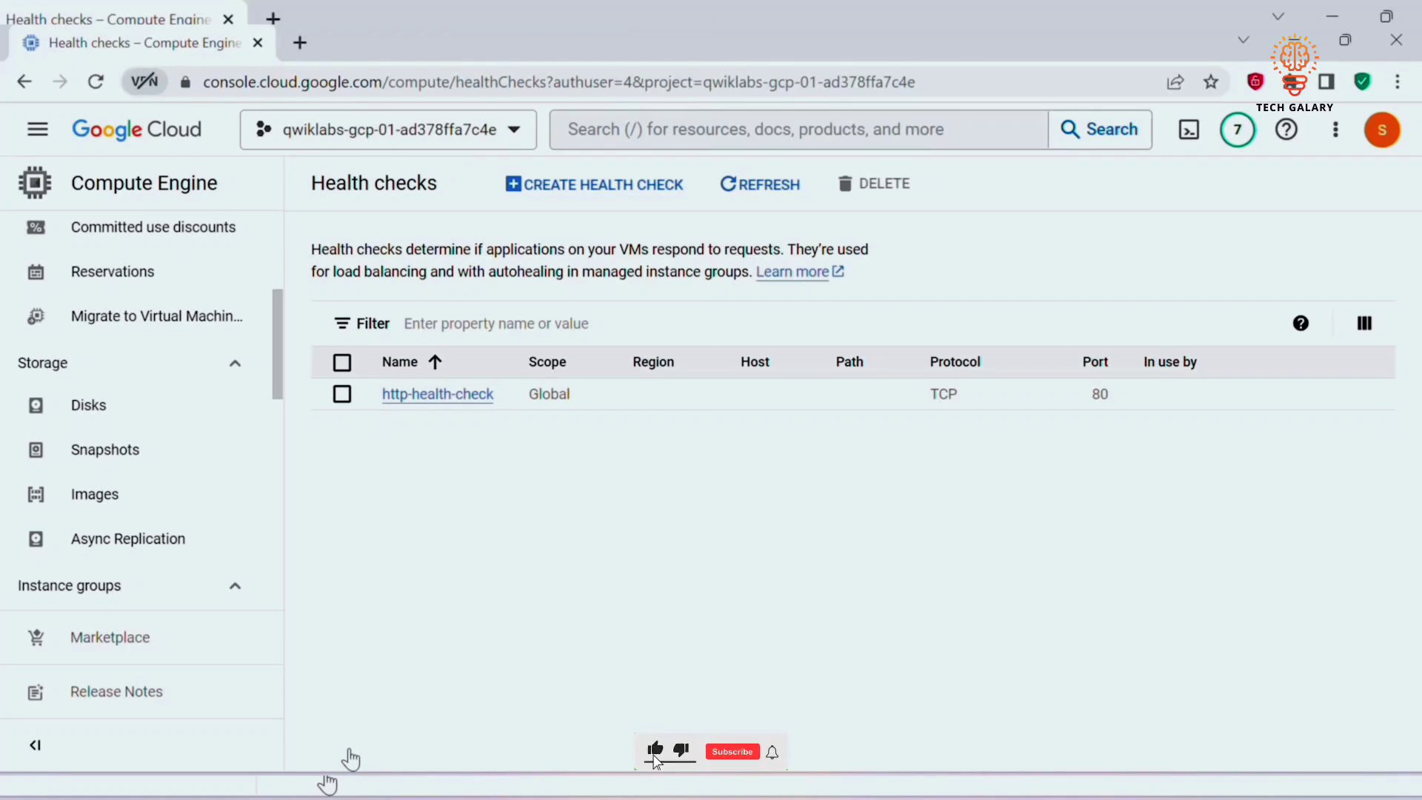
- Start a new stateless managed instance group and name it us-central1-mig
{"action": "scroll", "coordinate": [148, 518], "scroll_direction": "down", "scroll_amount": 4}
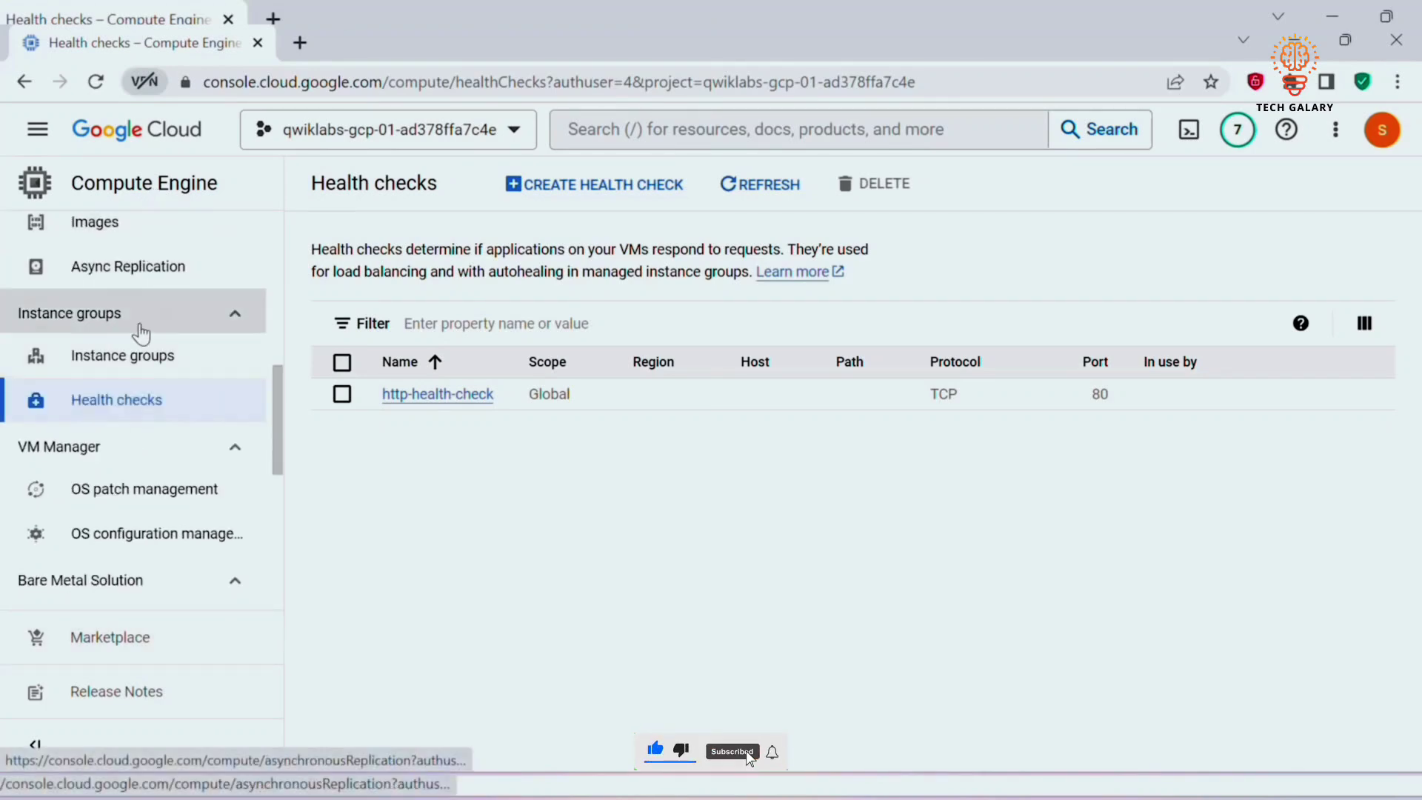
{"action": "left_click", "coordinate": [127, 362]}
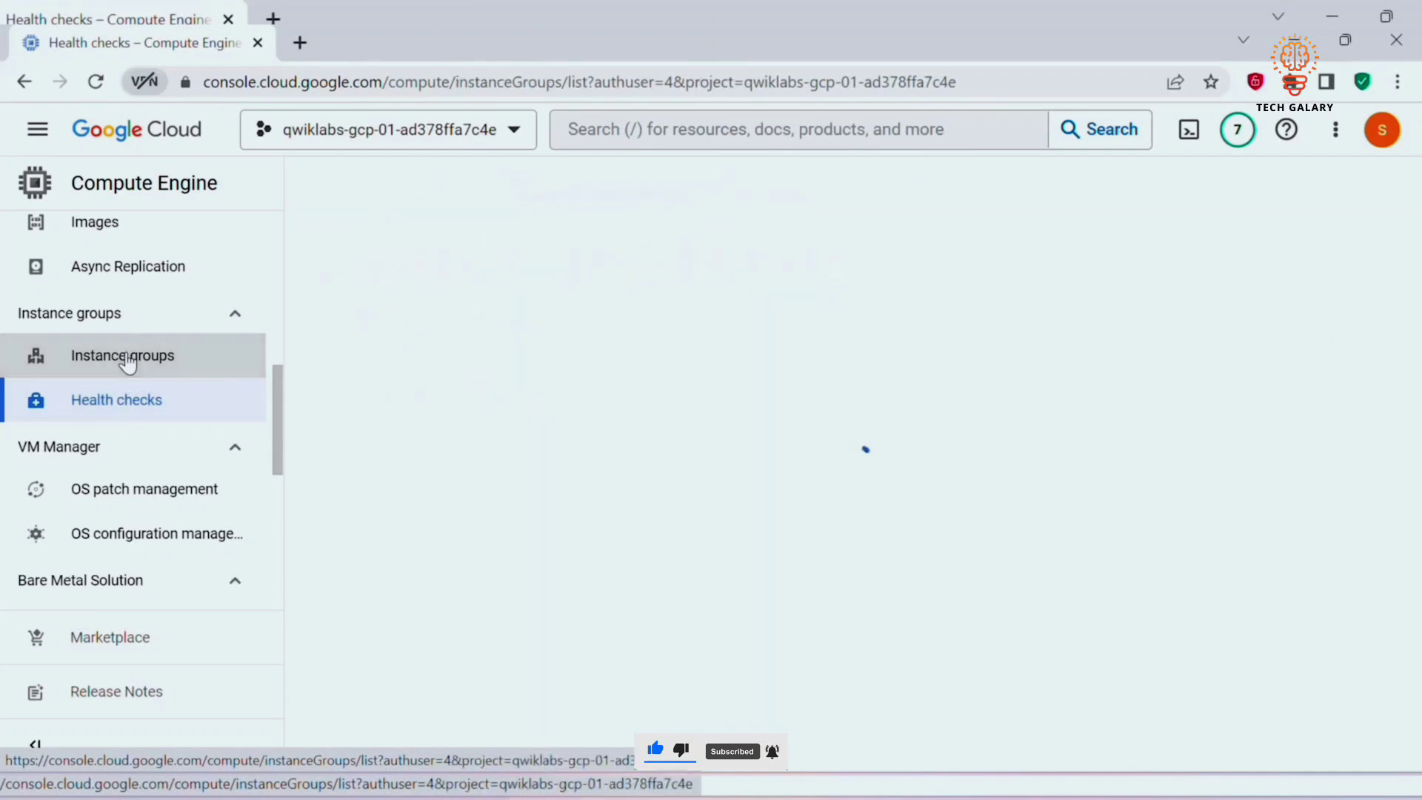
{"action": "left_click", "coordinate": [841, 676]}
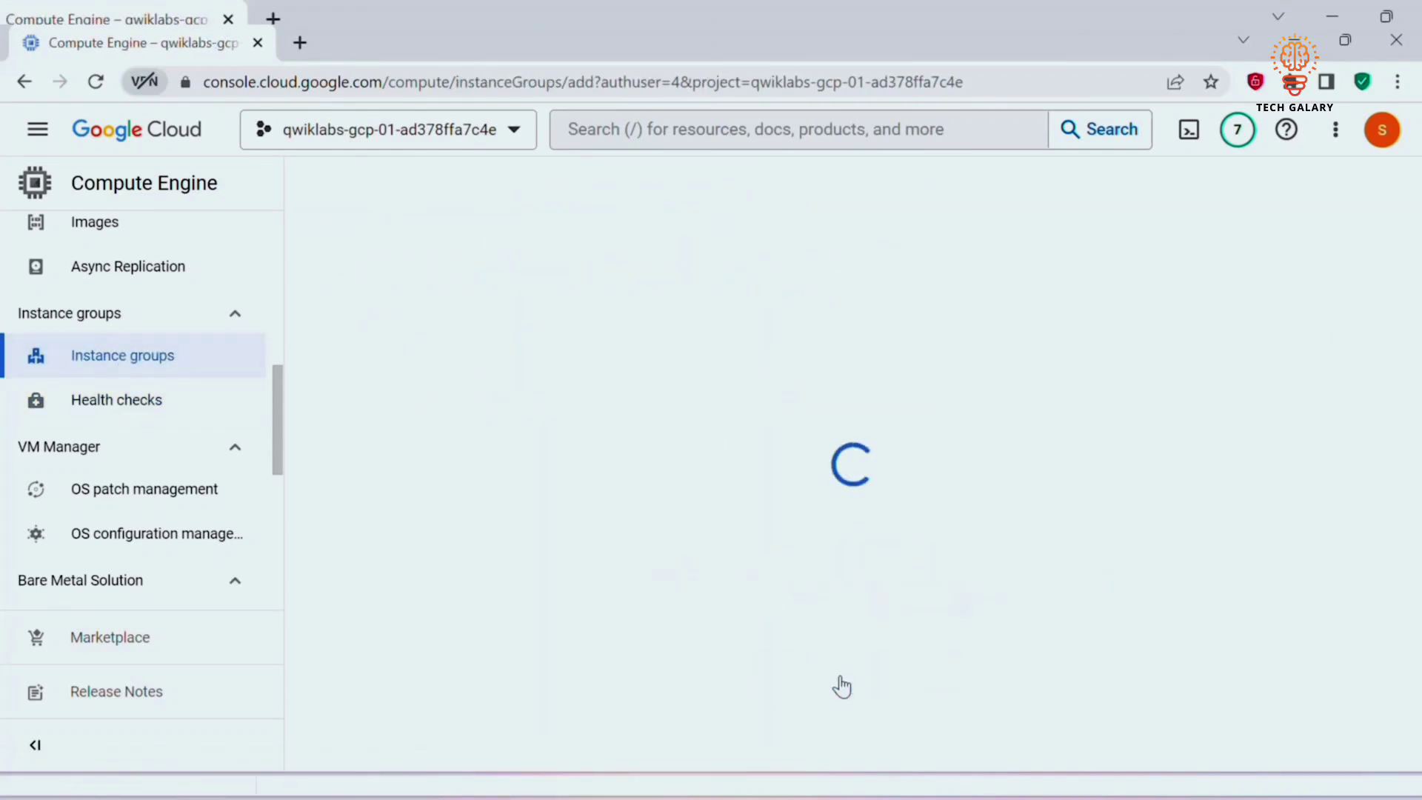
{"action": "type", "text": "us"}
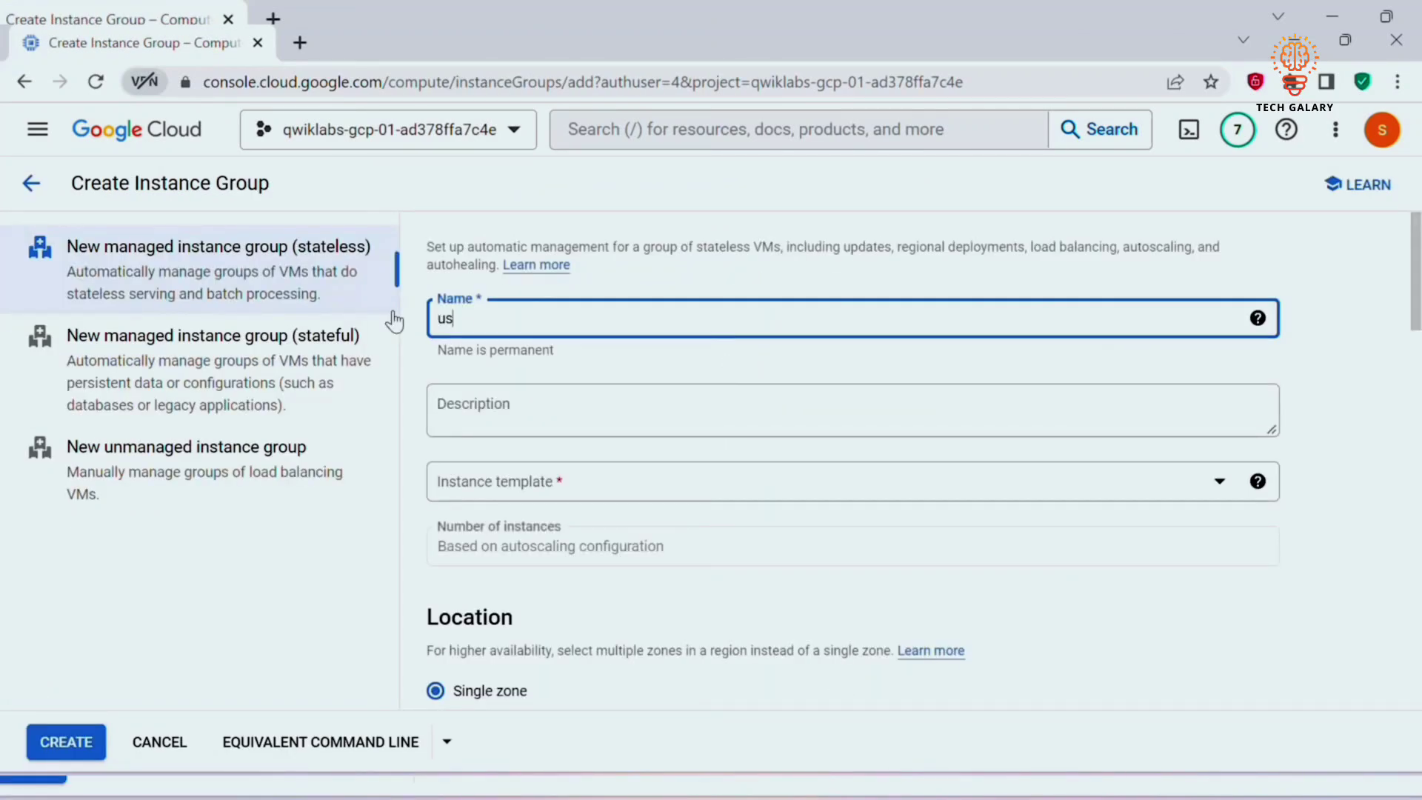
{"action": "type", "text": "-central1-mig"}
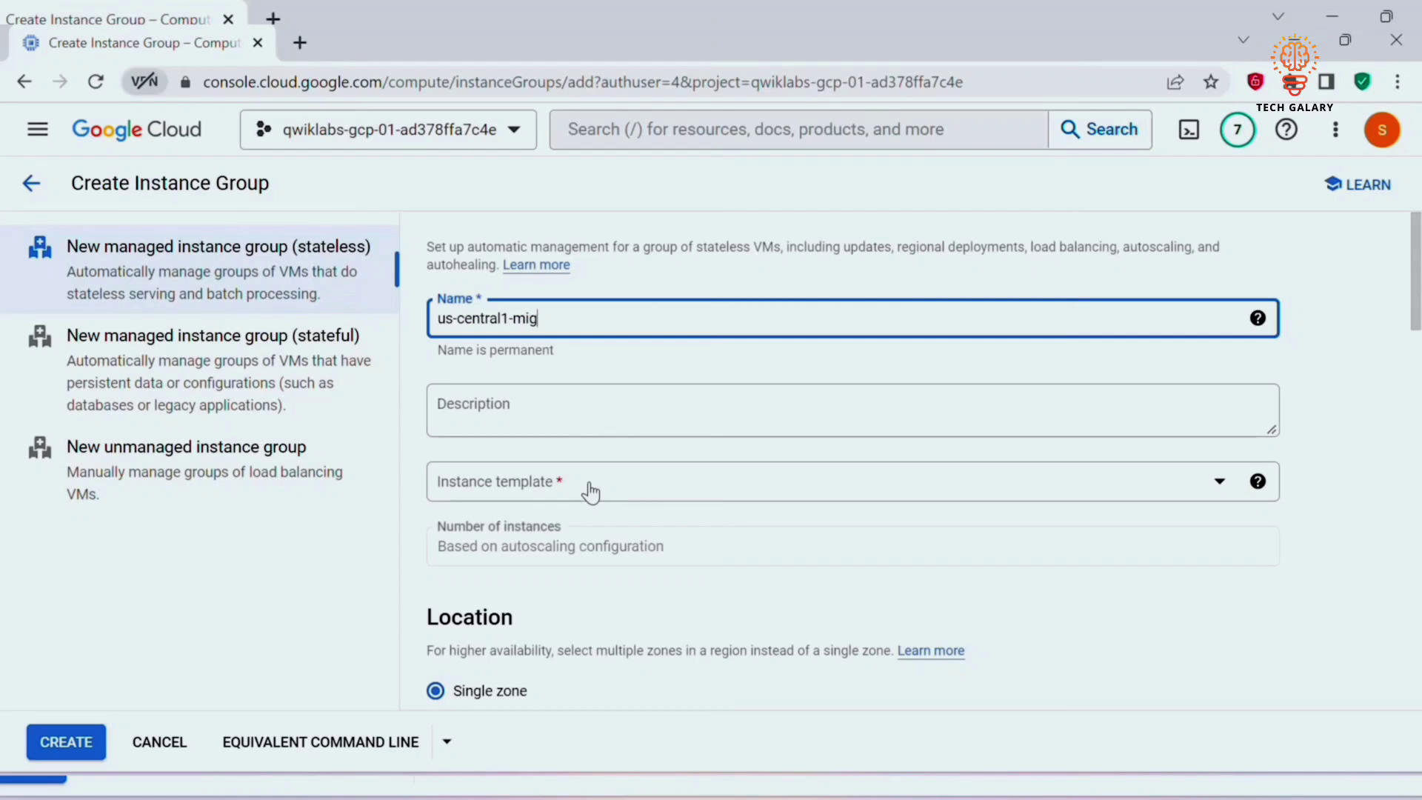
- Assign mywebserver-template to the instance group and set its location to multiple zones
{"action": "left_click", "coordinate": [590, 492]}
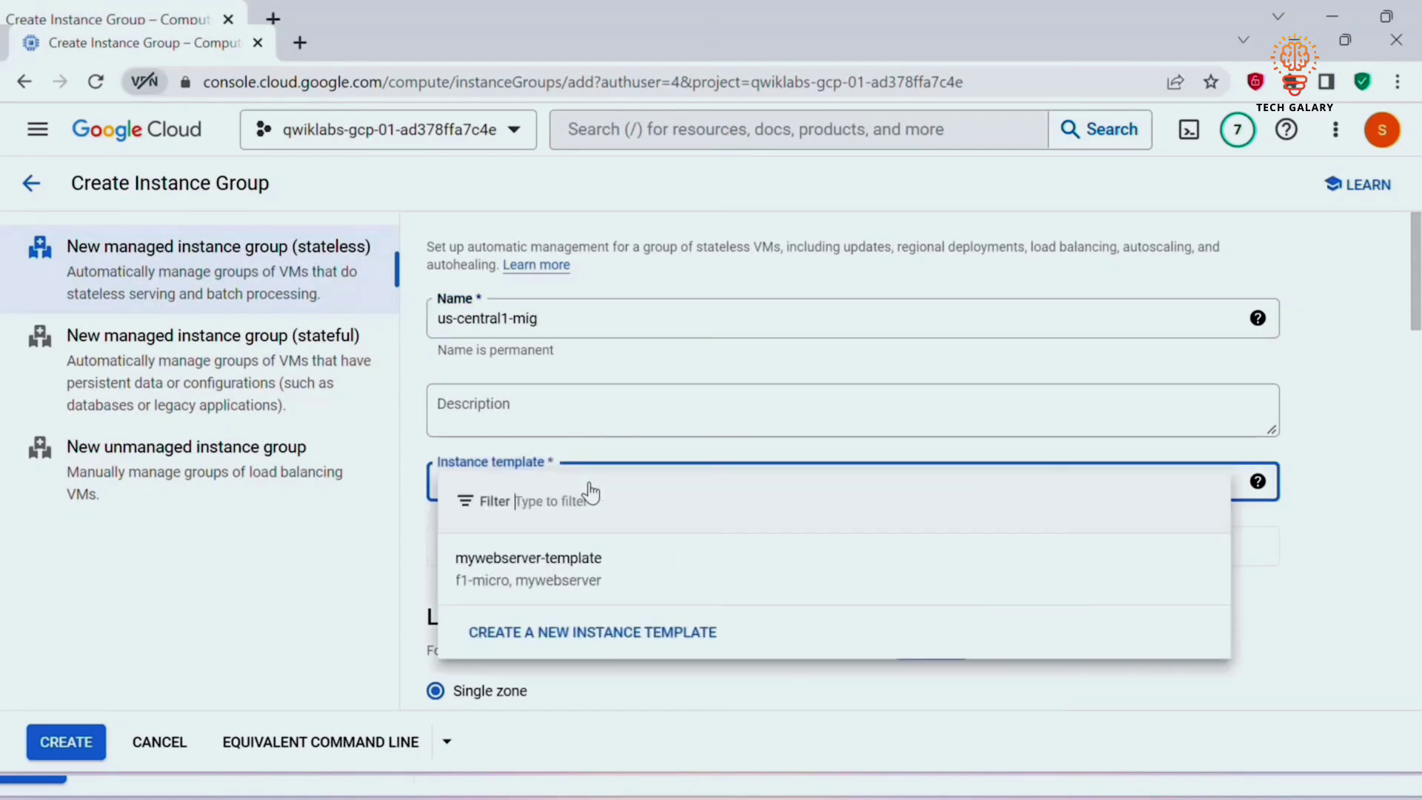
{"action": "left_click", "coordinate": [554, 581]}
{"action": "scroll", "coordinate": [552, 583], "scroll_direction": "down", "scroll_amount": 2}
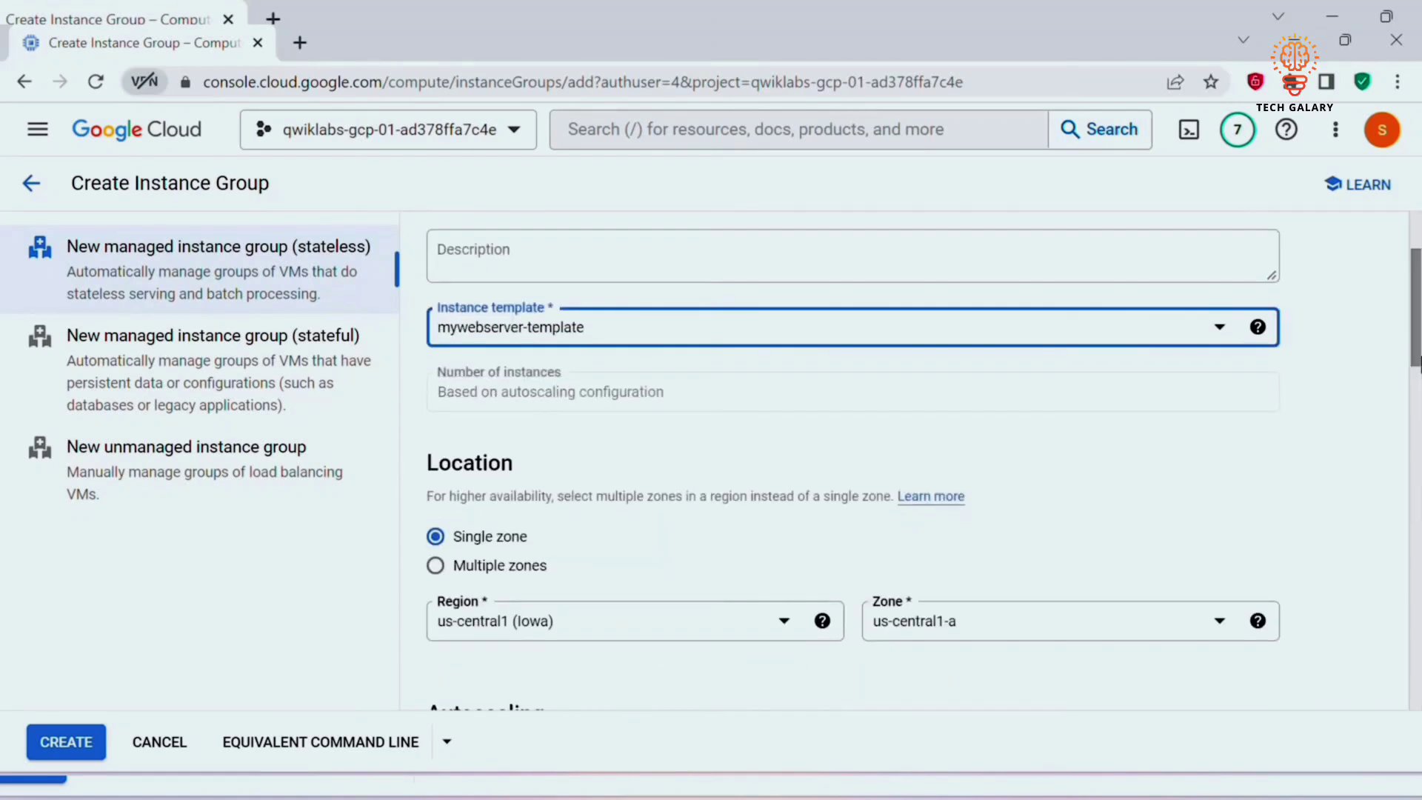
{"action": "left_click", "coordinate": [503, 570]}
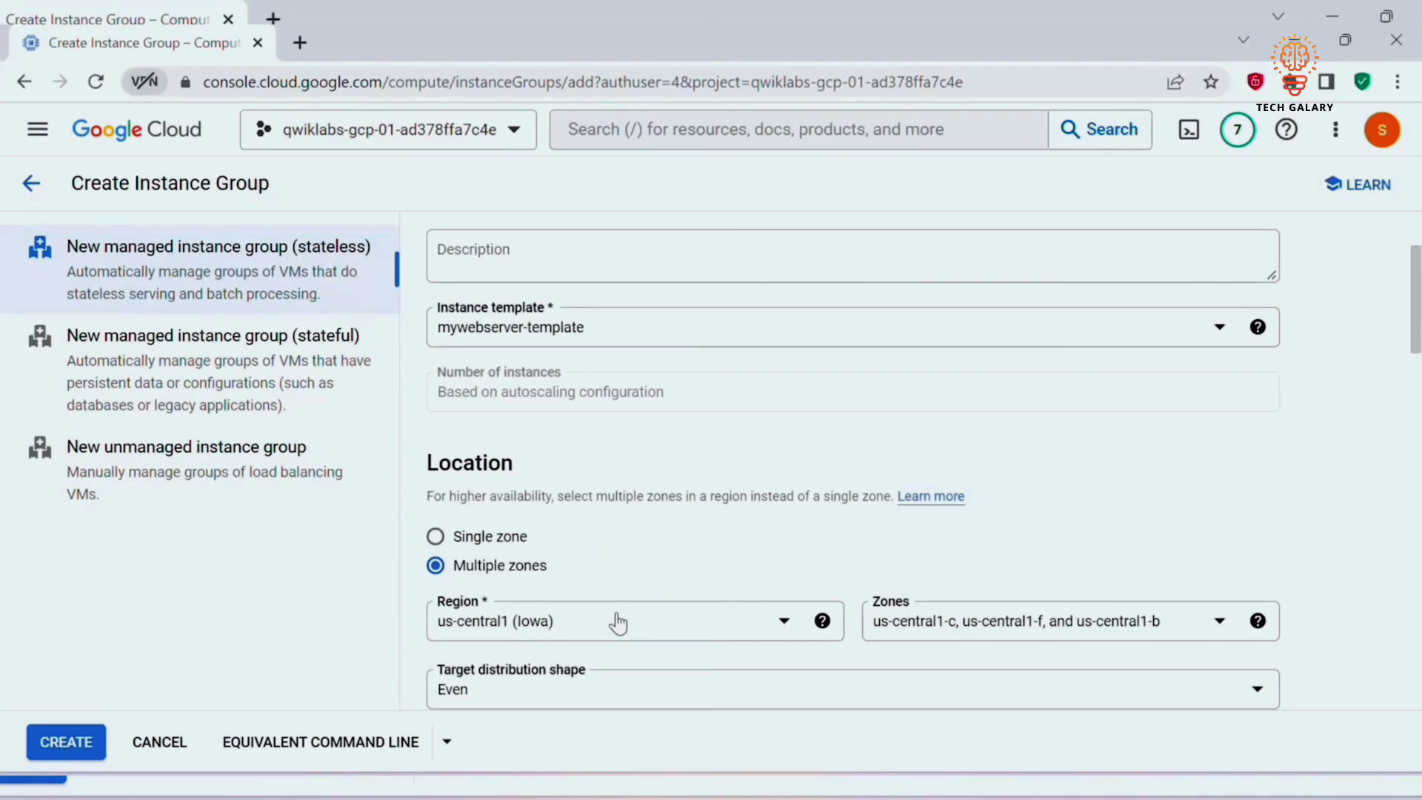
- Keep autoscaling on for adding and removing instances, and set the group's maximum number of instances to 2
{"action": "scroll", "coordinate": [1354, 391], "scroll_direction": "down", "scroll_amount": 7}
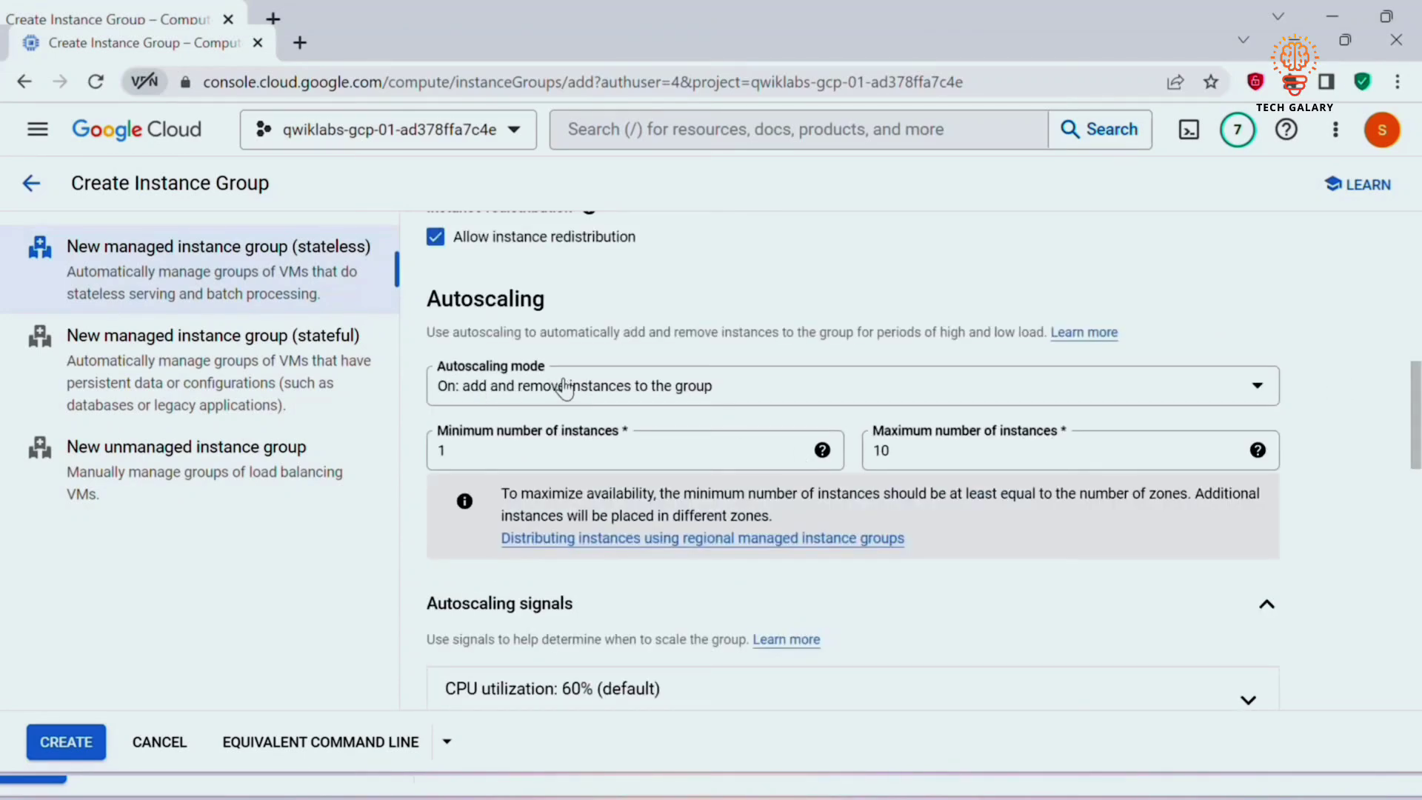
{"action": "left_click", "coordinate": [737, 390]}
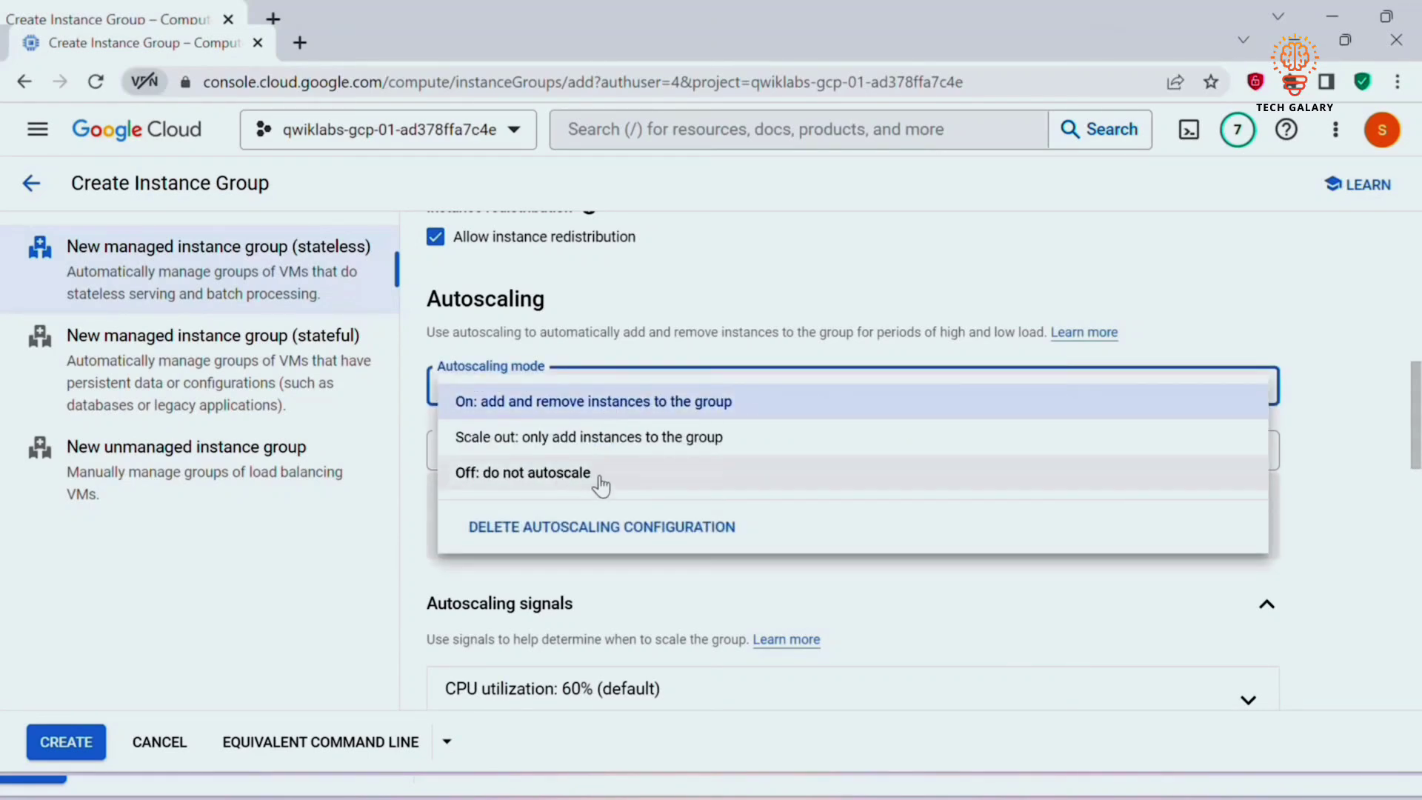
{"action": "left_click", "coordinate": [655, 413]}
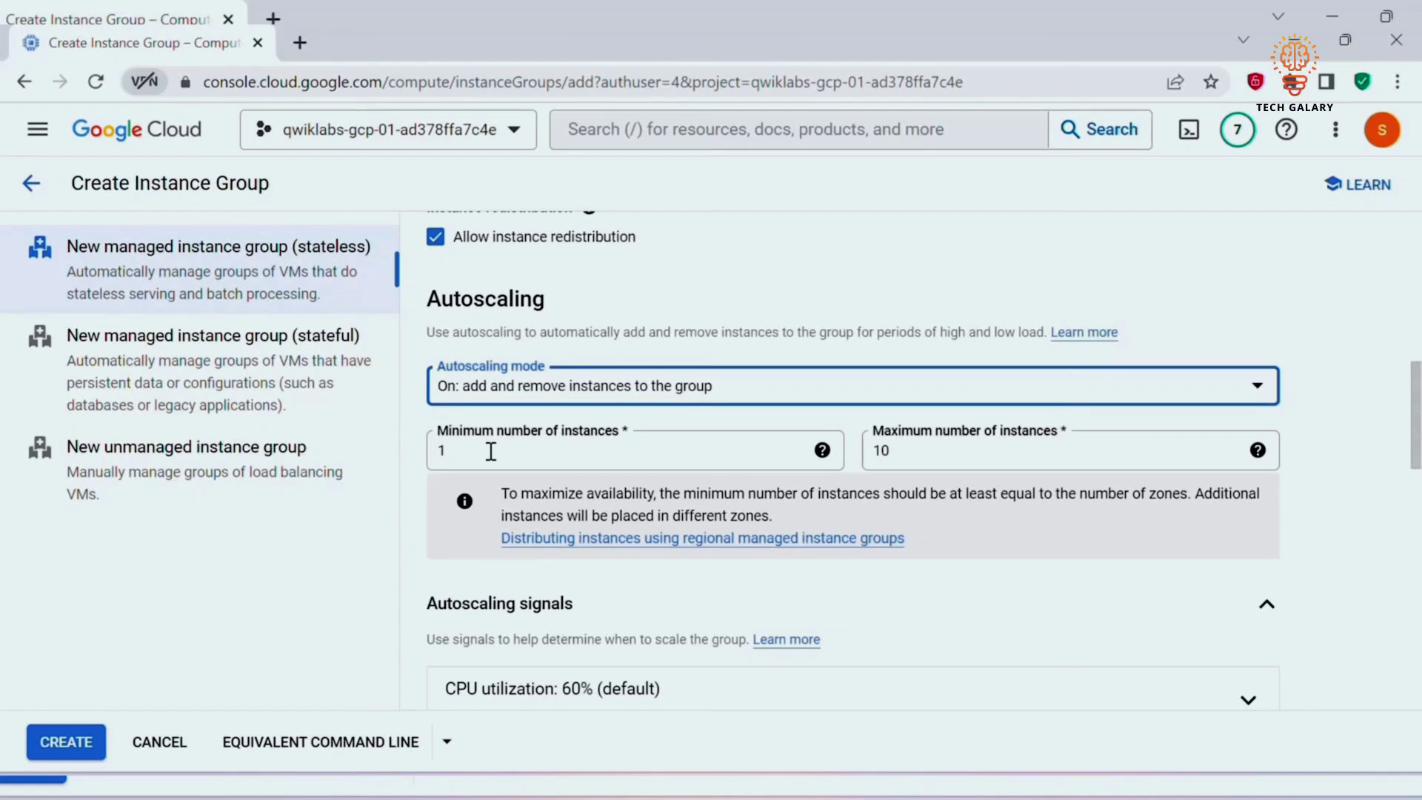
{"action": "left_click", "coordinate": [899, 448]}
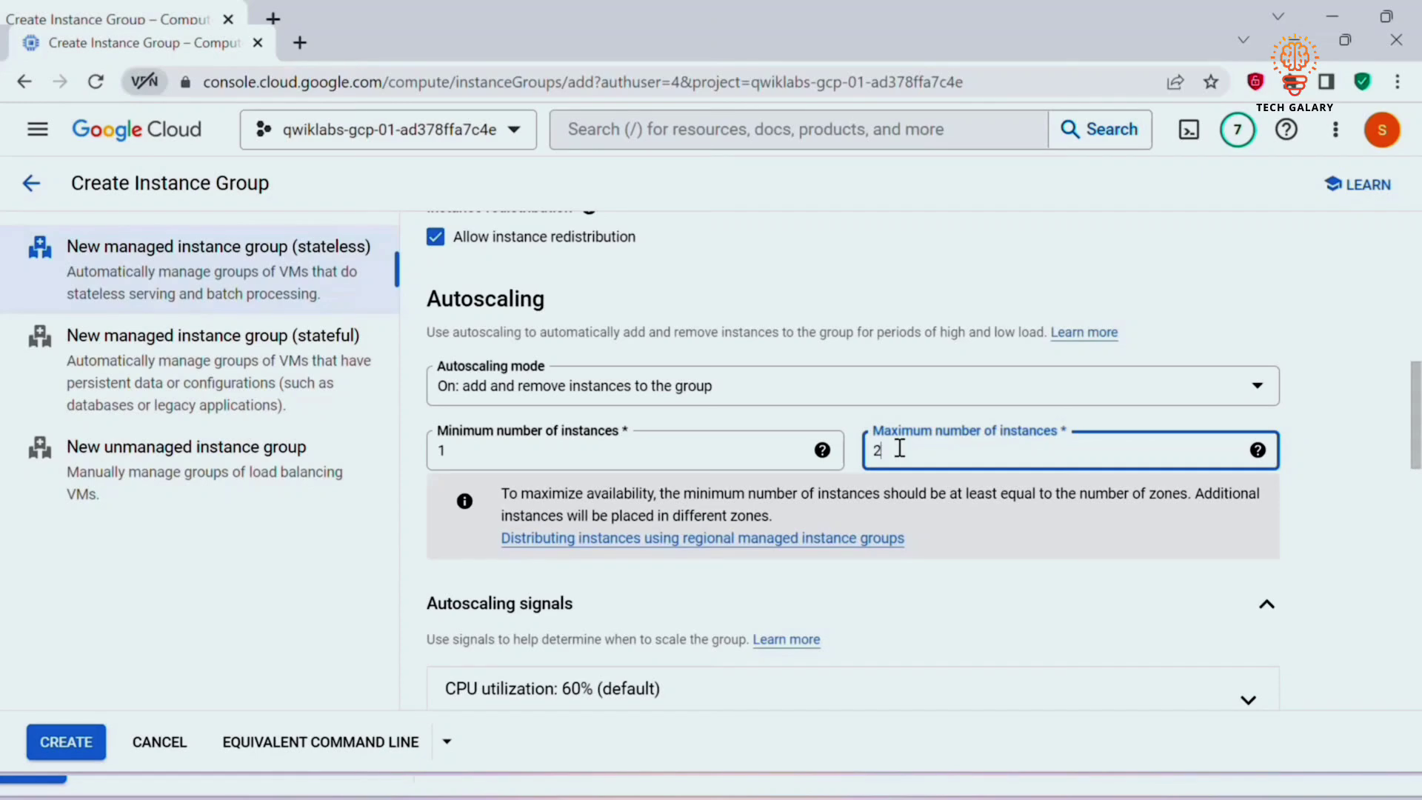
- Set the maximum number of instances to 2 and switch the autoscaling signal to HTTP load balancing utilization with an 80% target
{"action": "type", "text": "2"}
{"action": "scroll", "coordinate": [899, 449], "scroll_direction": "down", "scroll_amount": 3}
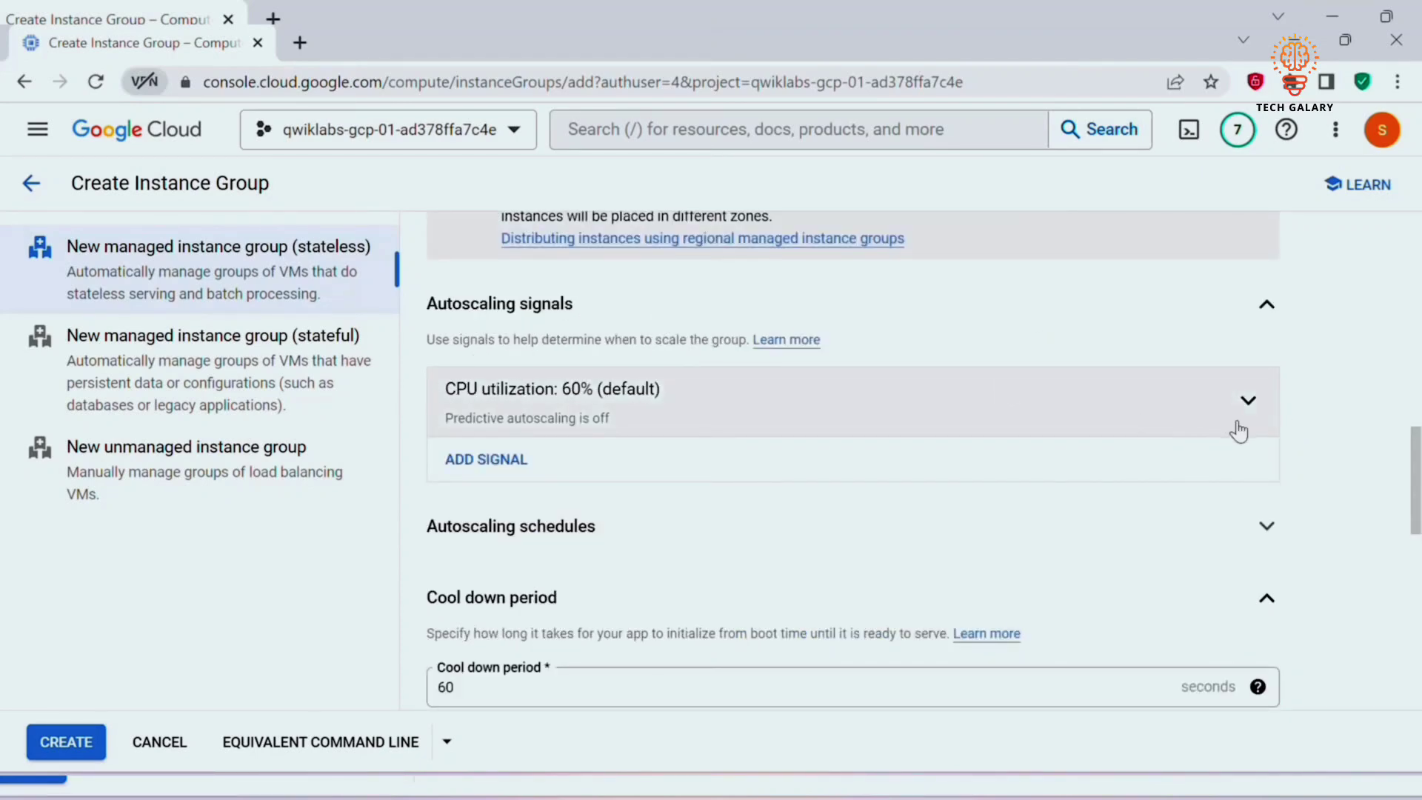
{"action": "left_click", "coordinate": [1247, 400]}
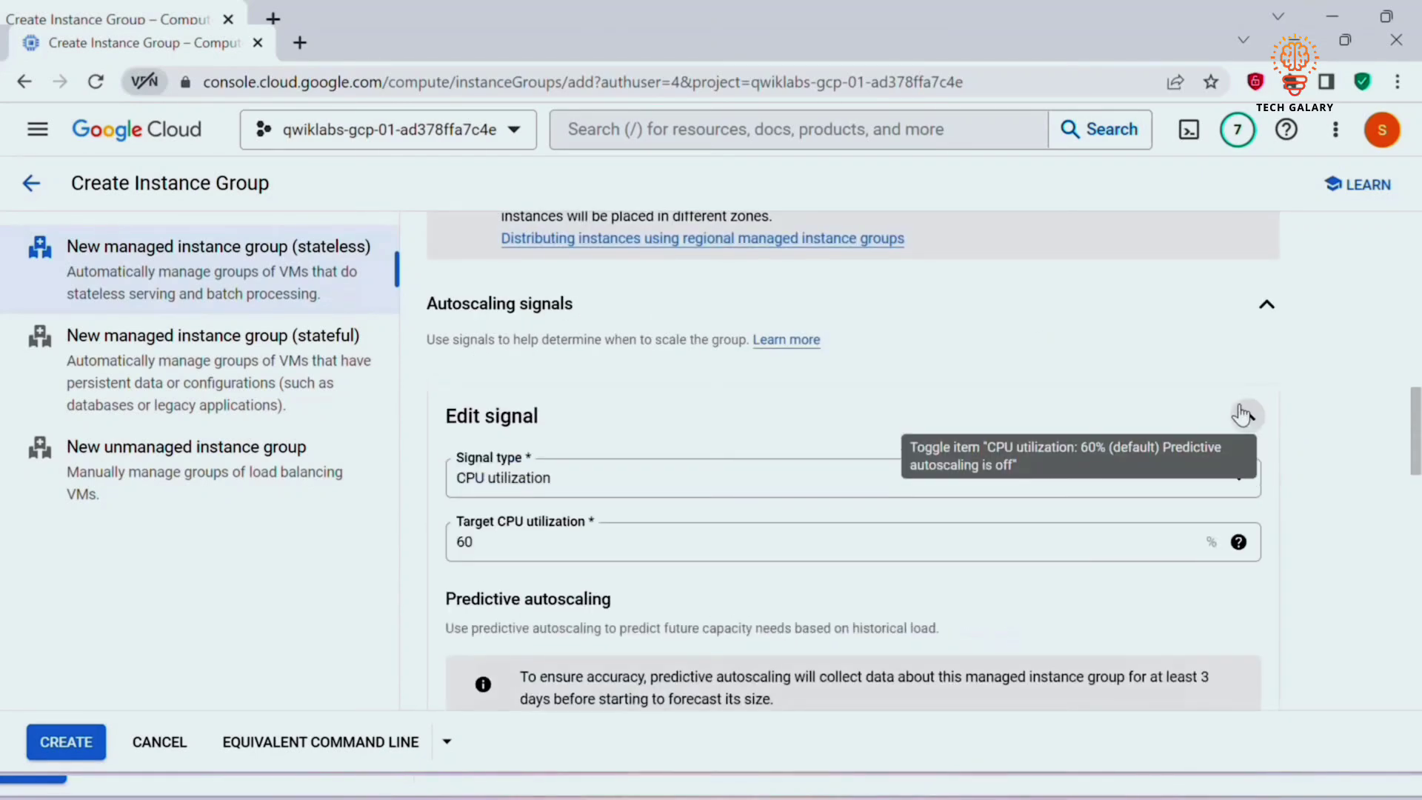
{"action": "left_click", "coordinate": [704, 487]}
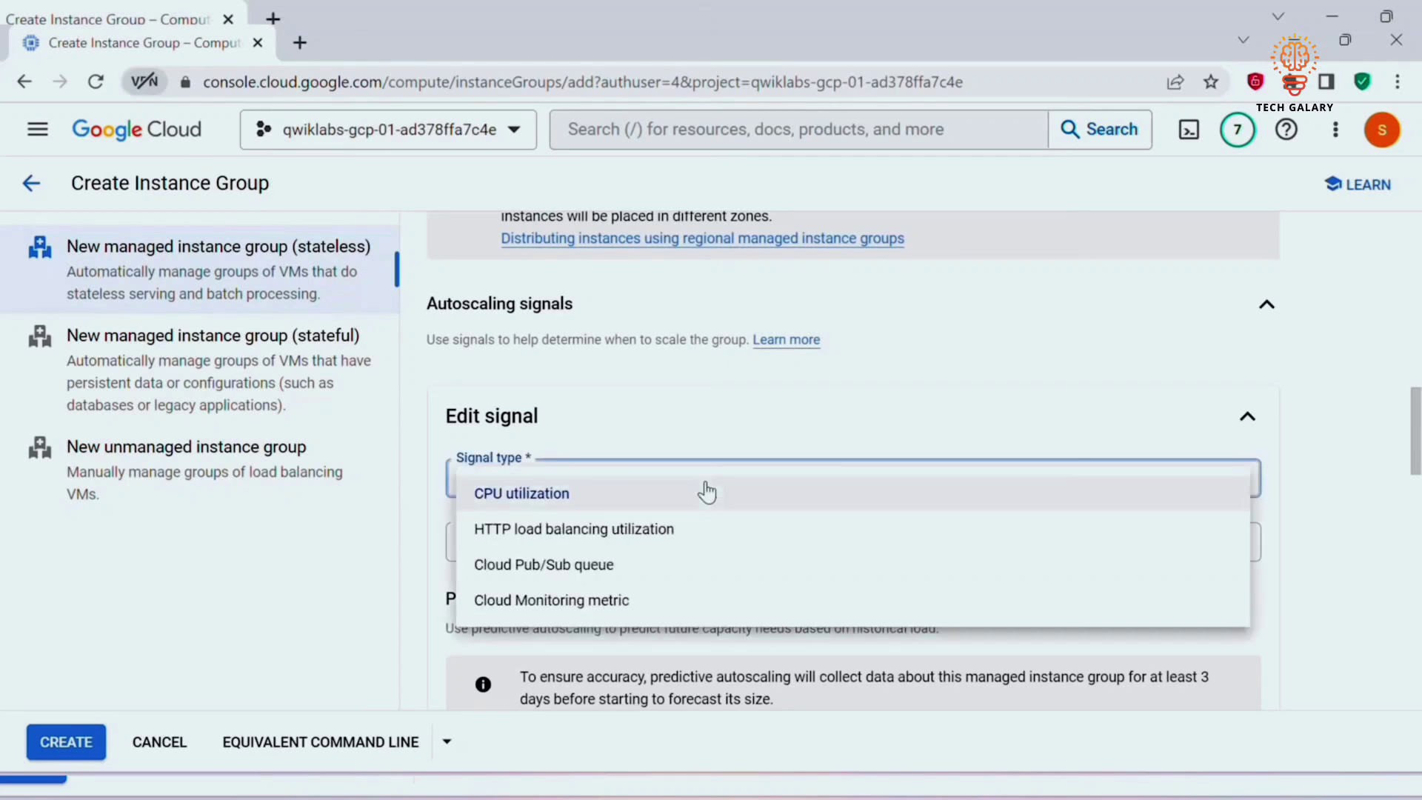
{"action": "left_click", "coordinate": [530, 543]}
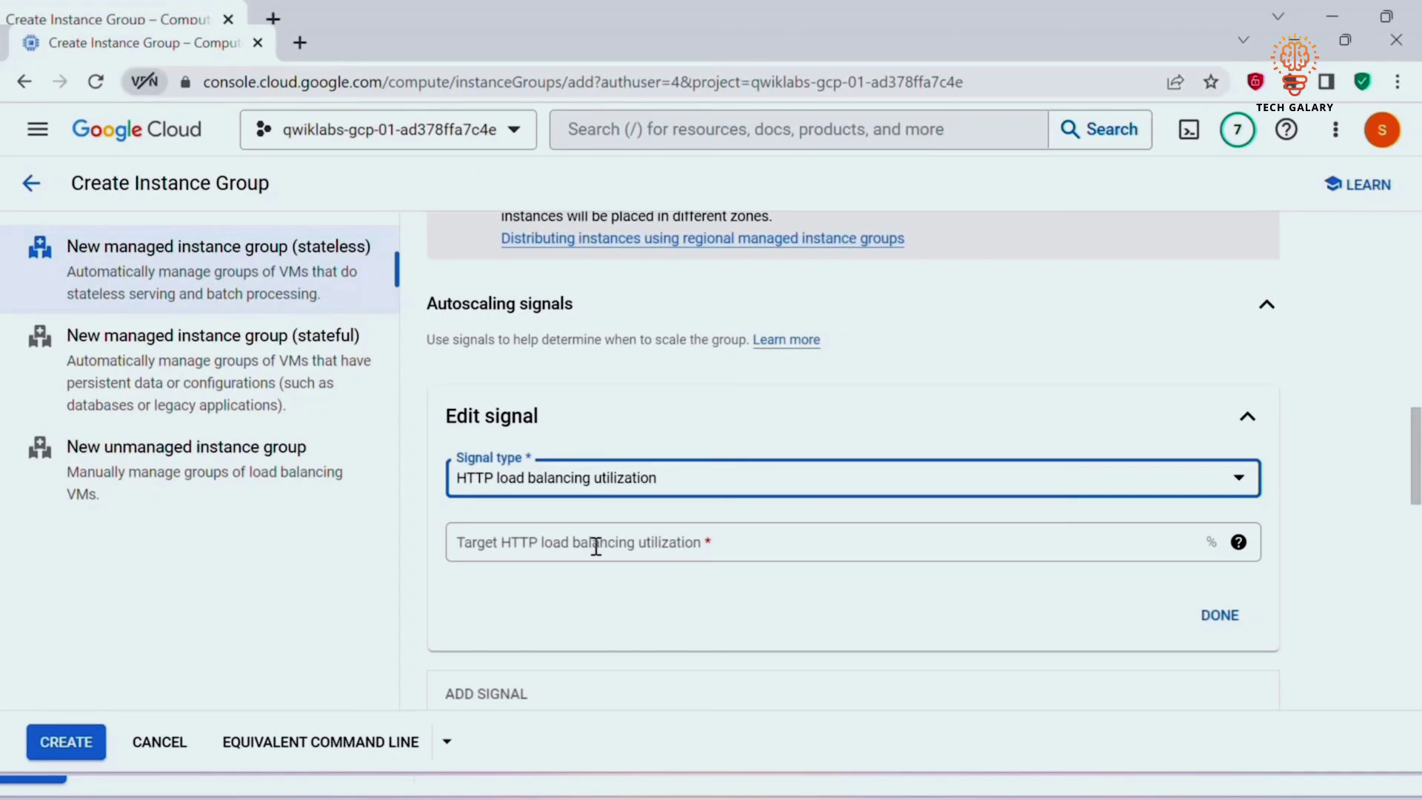
{"action": "left_click", "coordinate": [596, 546]}
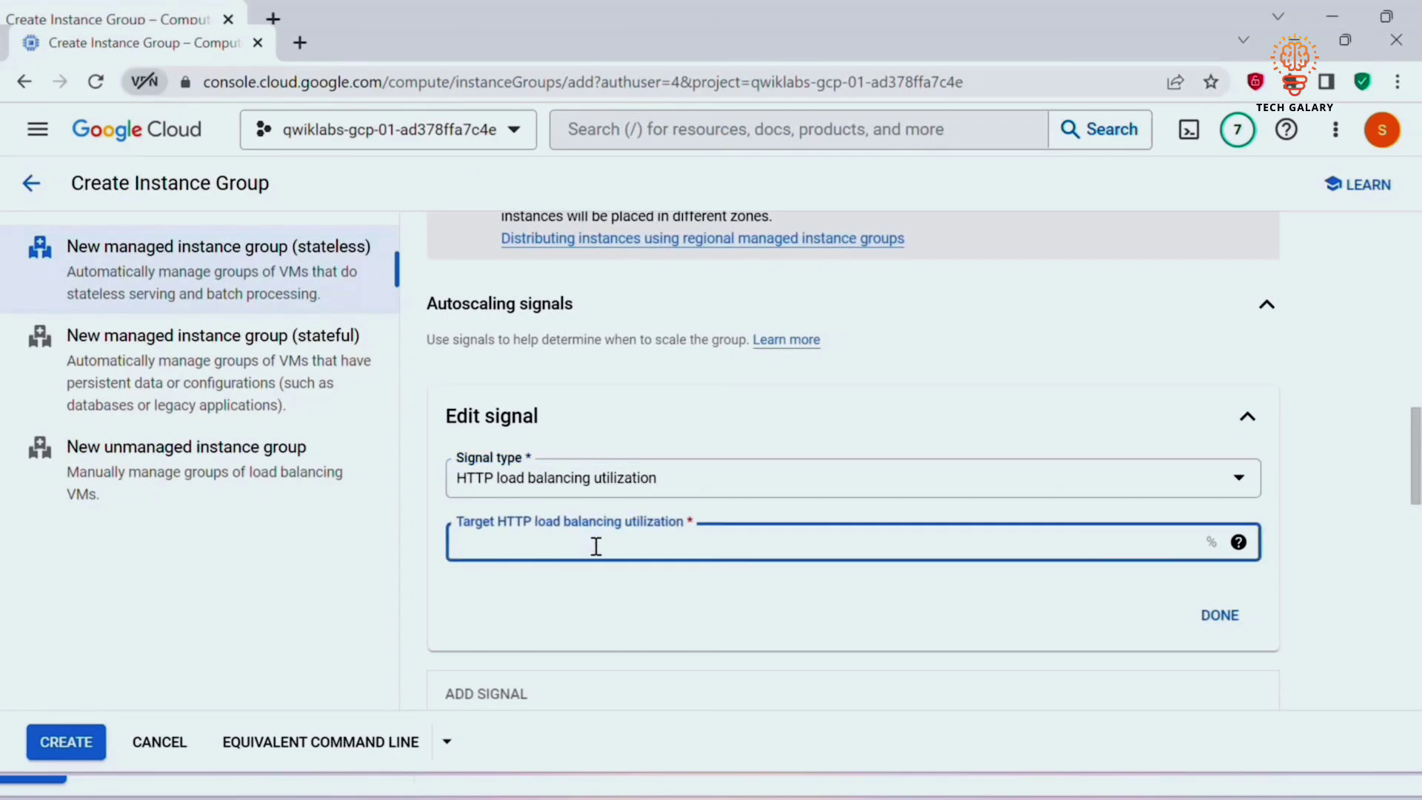
{"action": "type", "text": "80"}
{"action": "left_click", "coordinate": [1230, 622]}
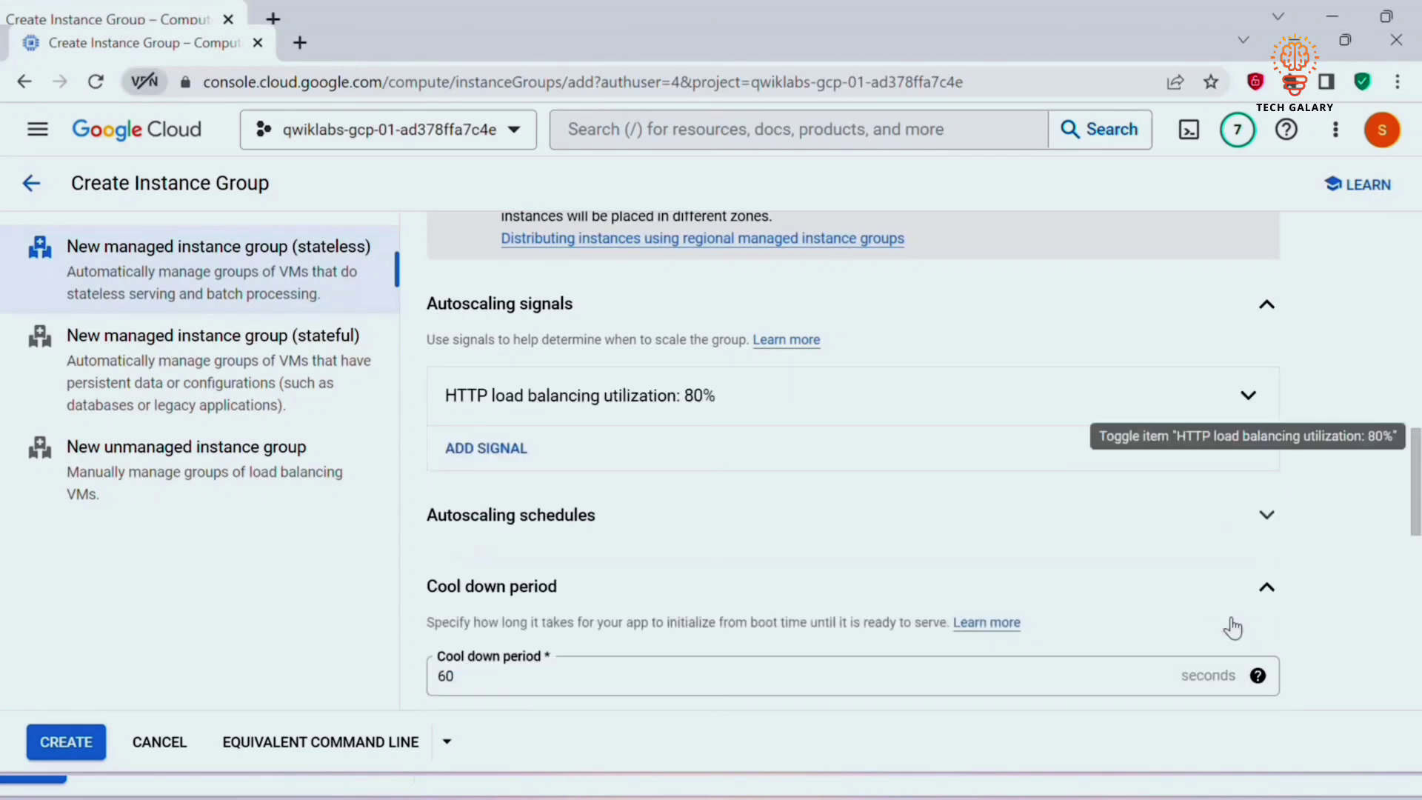
- Assign http-health-check for autohealing with an initial delay of 60 seconds, and create the us-central1-mig group
{"action": "left_click", "coordinate": [522, 677]}
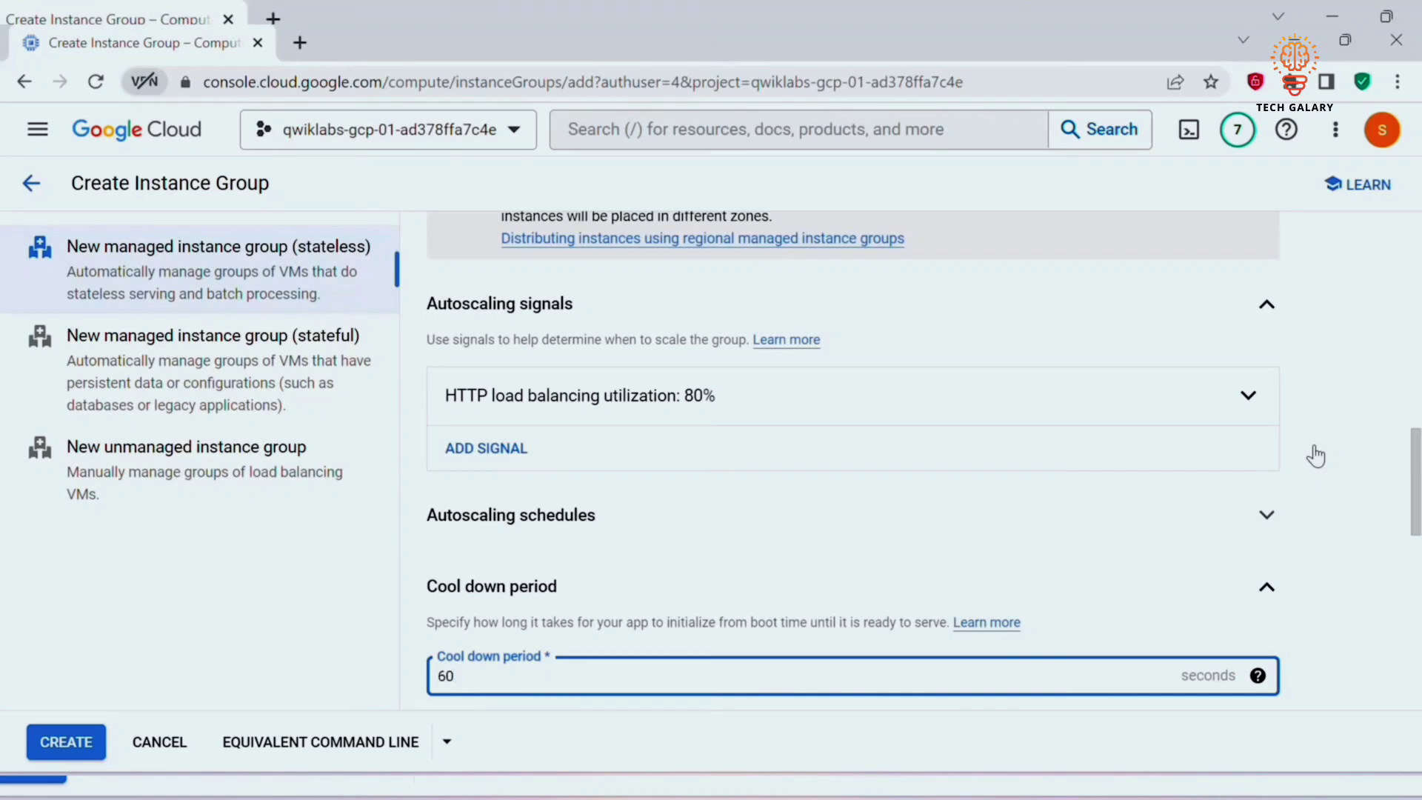
{"action": "scroll", "coordinate": [1315, 457], "scroll_direction": "down", "scroll_amount": 6}
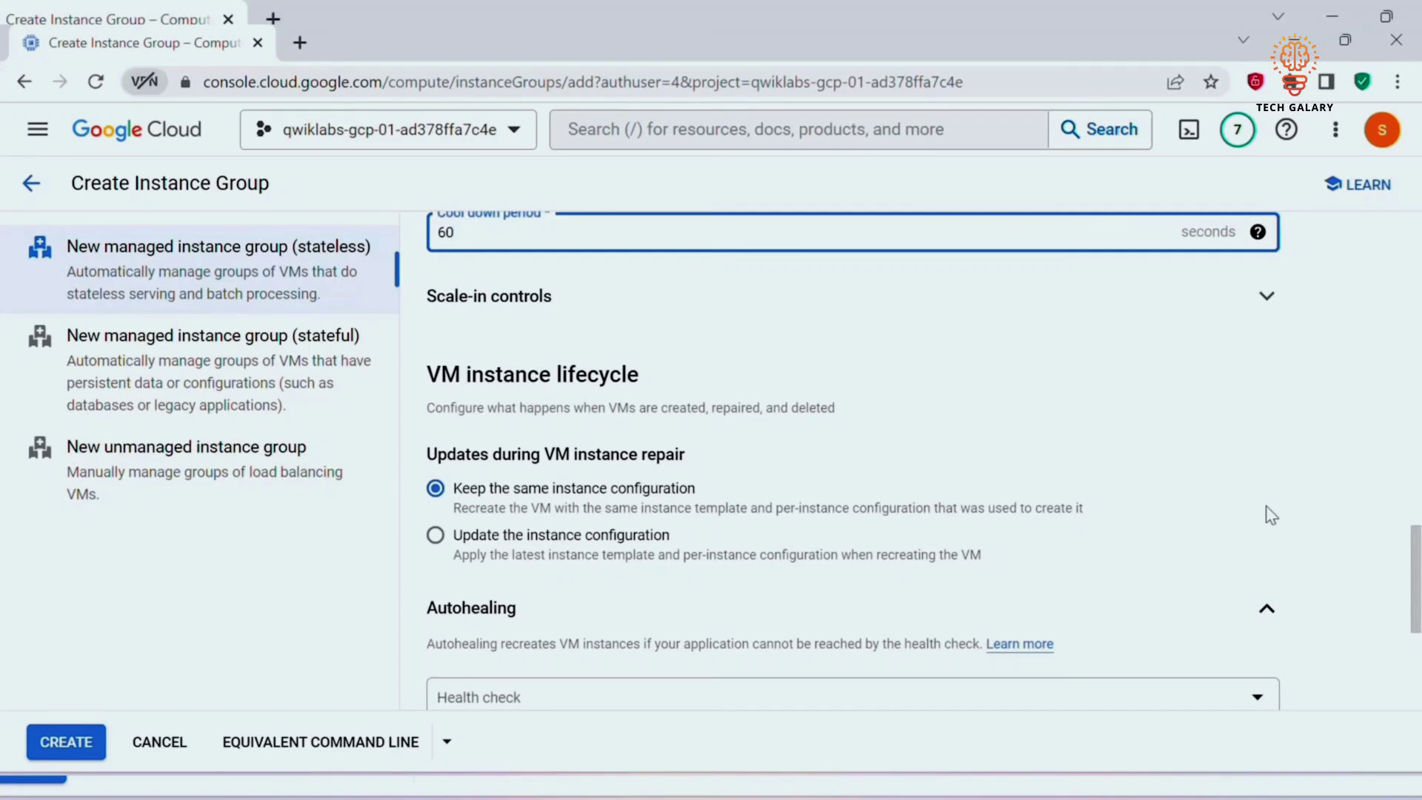
{"action": "scroll", "coordinate": [1418, 585], "scroll_direction": "down", "scroll_amount": 3}
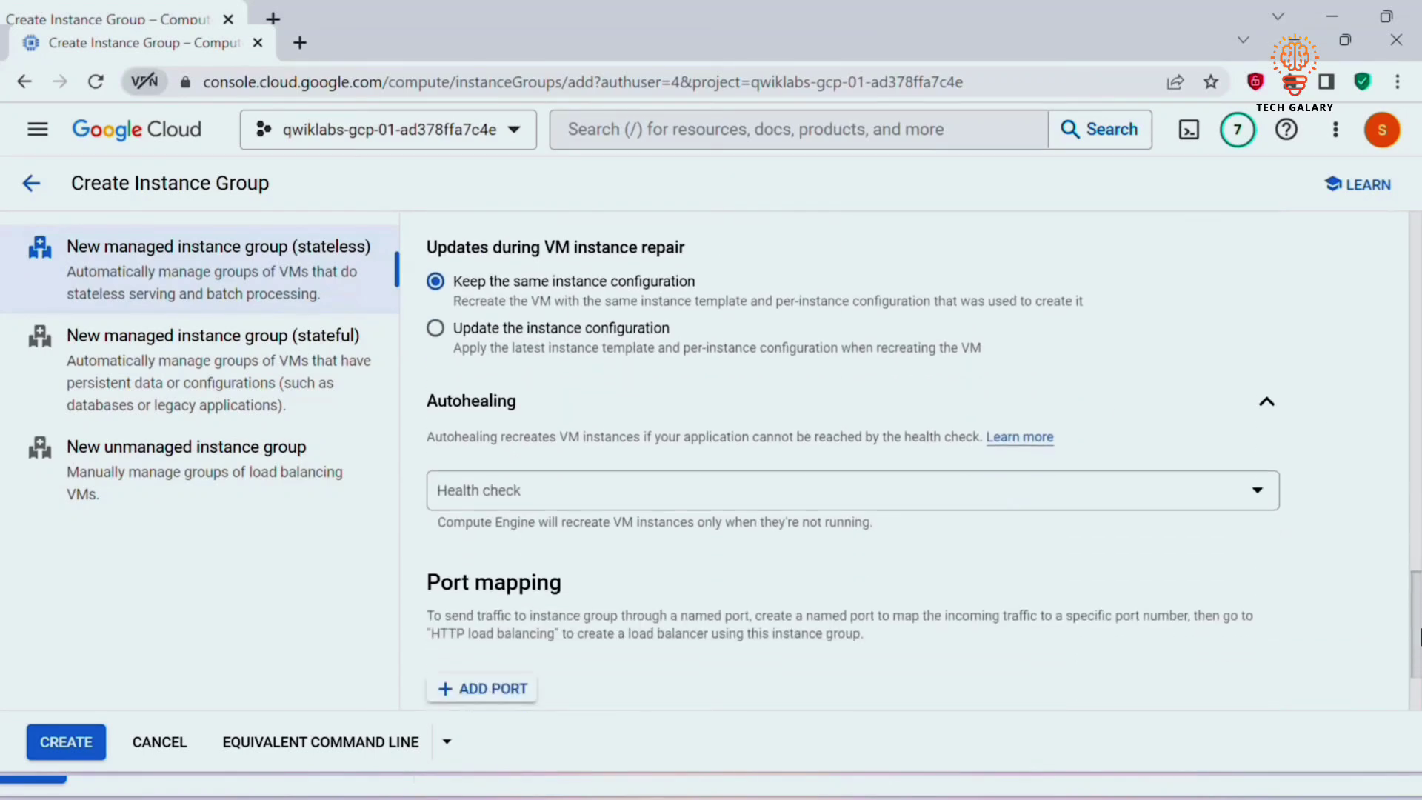
{"action": "left_click", "coordinate": [803, 493]}
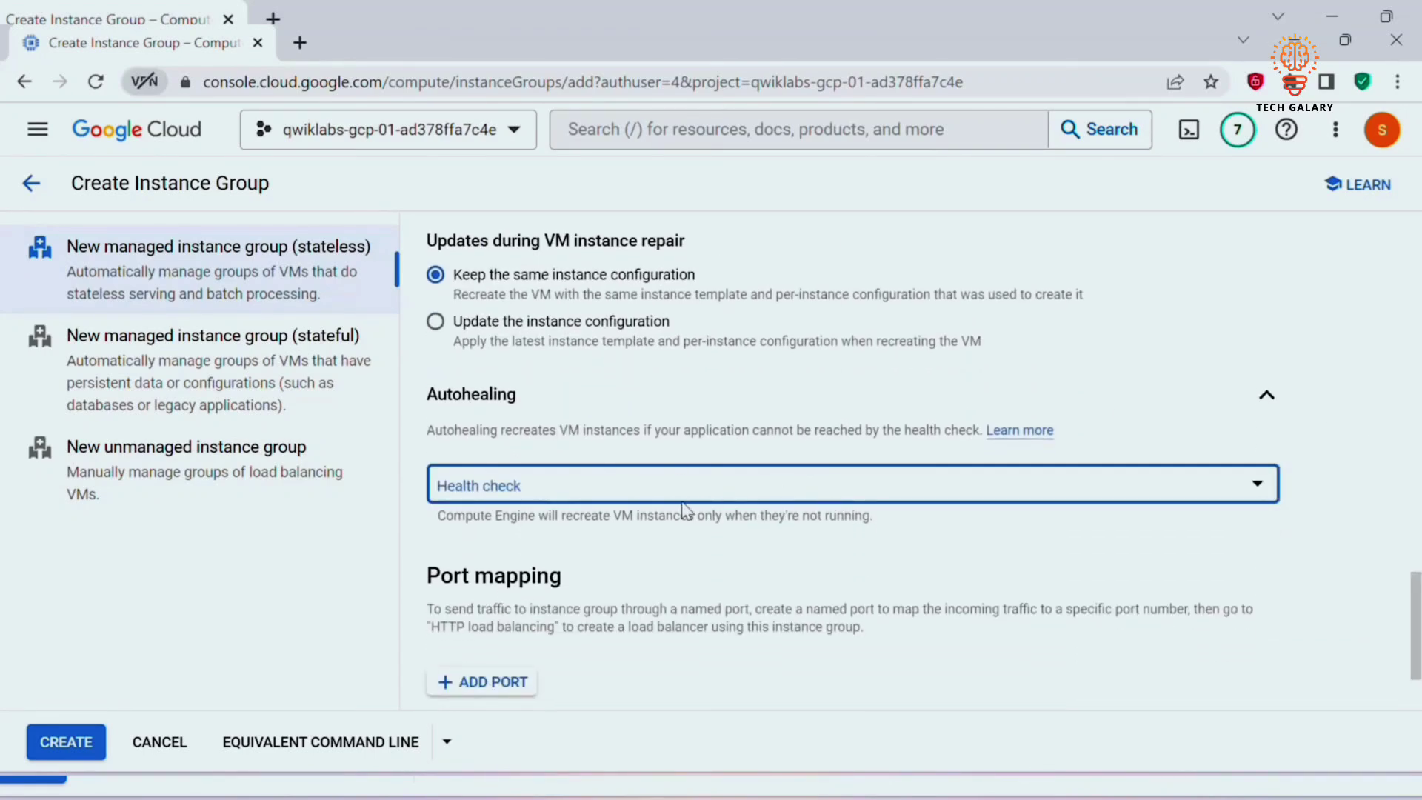
{"action": "left_click", "coordinate": [718, 486]}
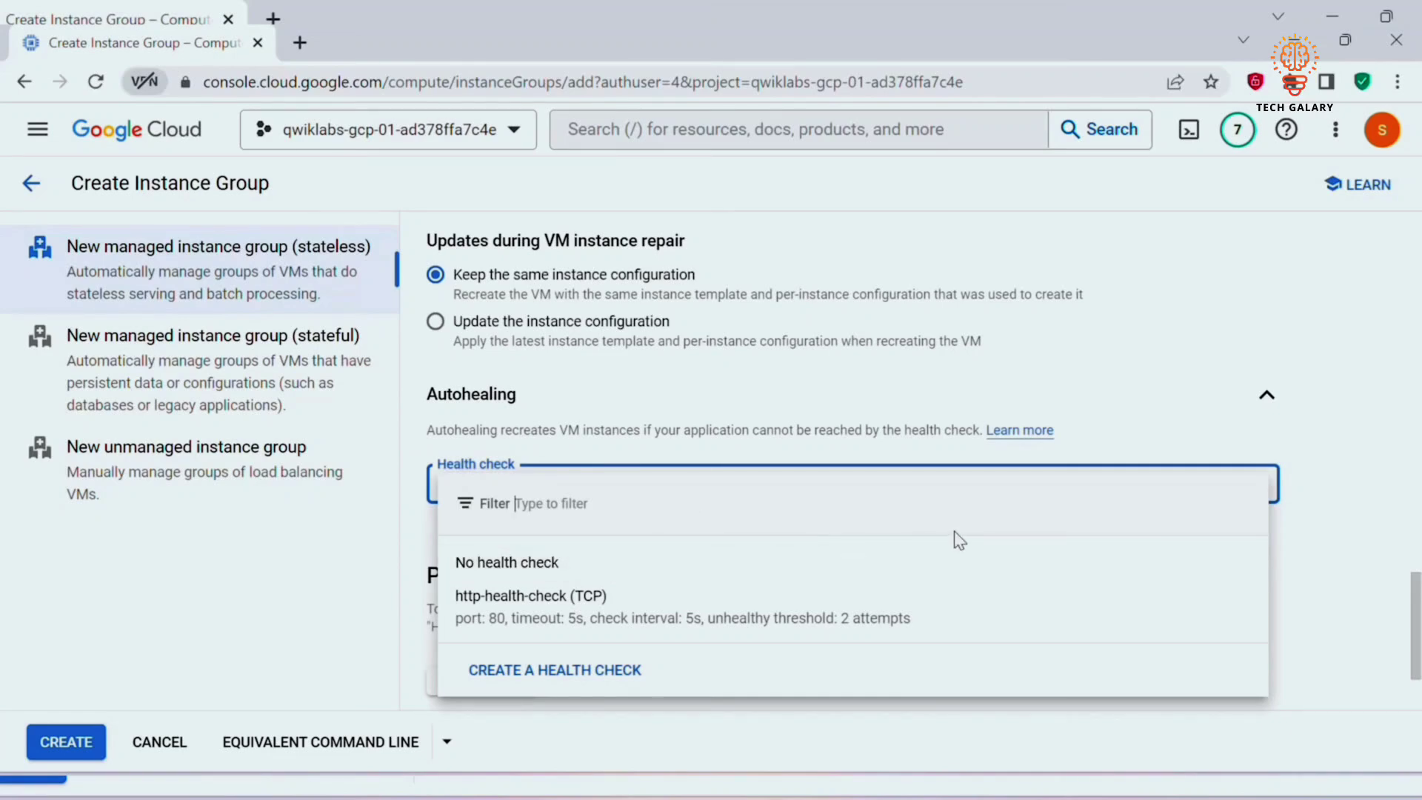
{"action": "left_click", "coordinate": [624, 619]}
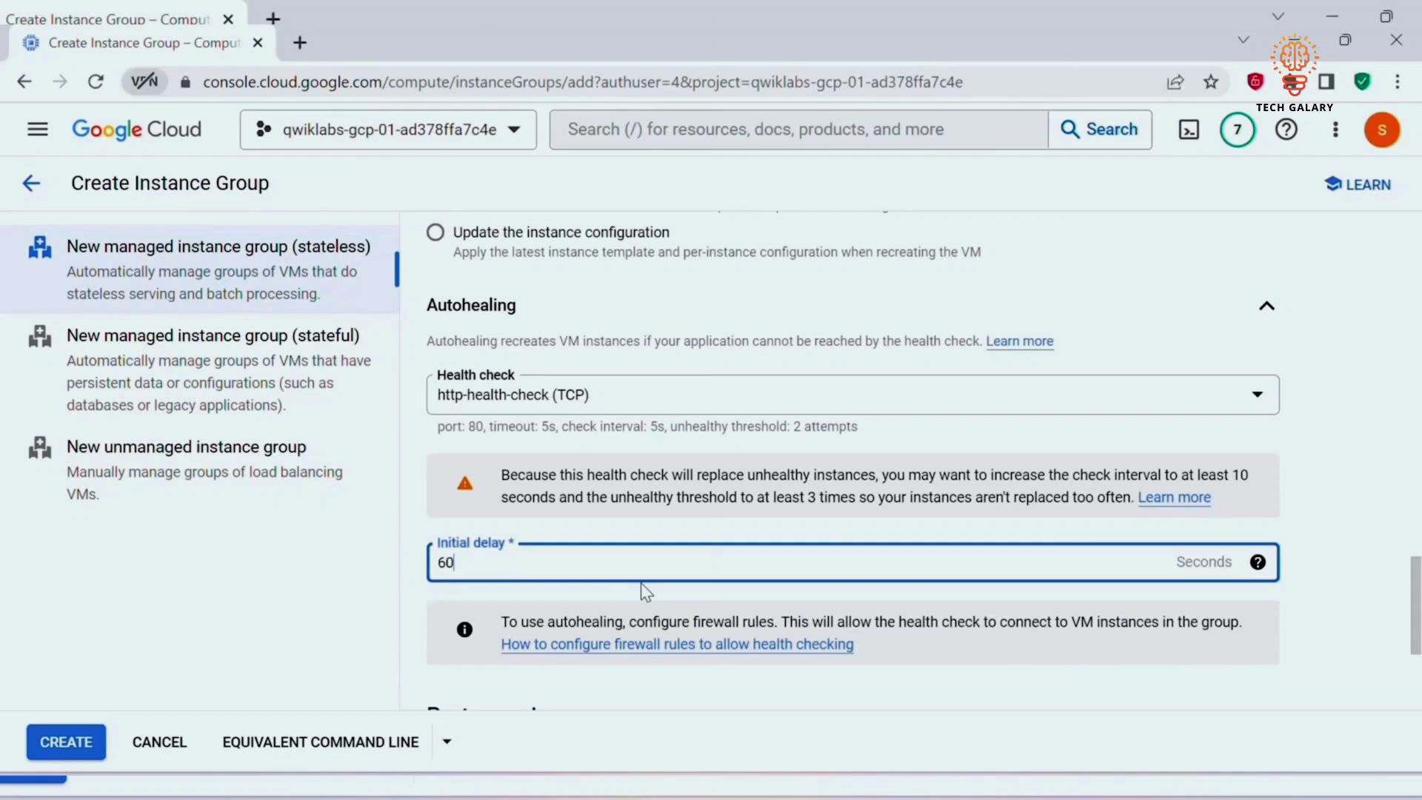
{"action": "scroll", "coordinate": [641, 584], "scroll_direction": "down", "scroll_amount": 4}
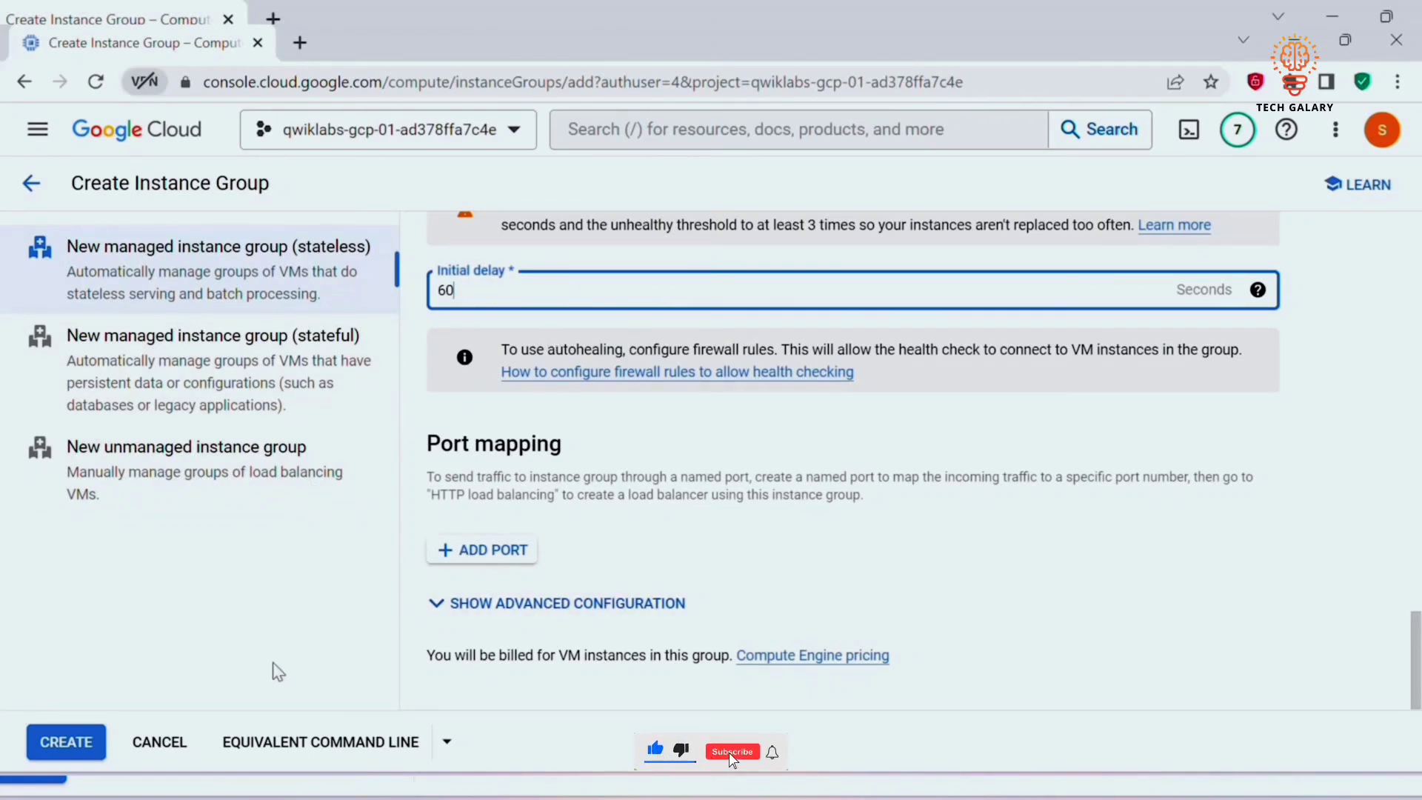
{"action": "left_click", "coordinate": [59, 748]}
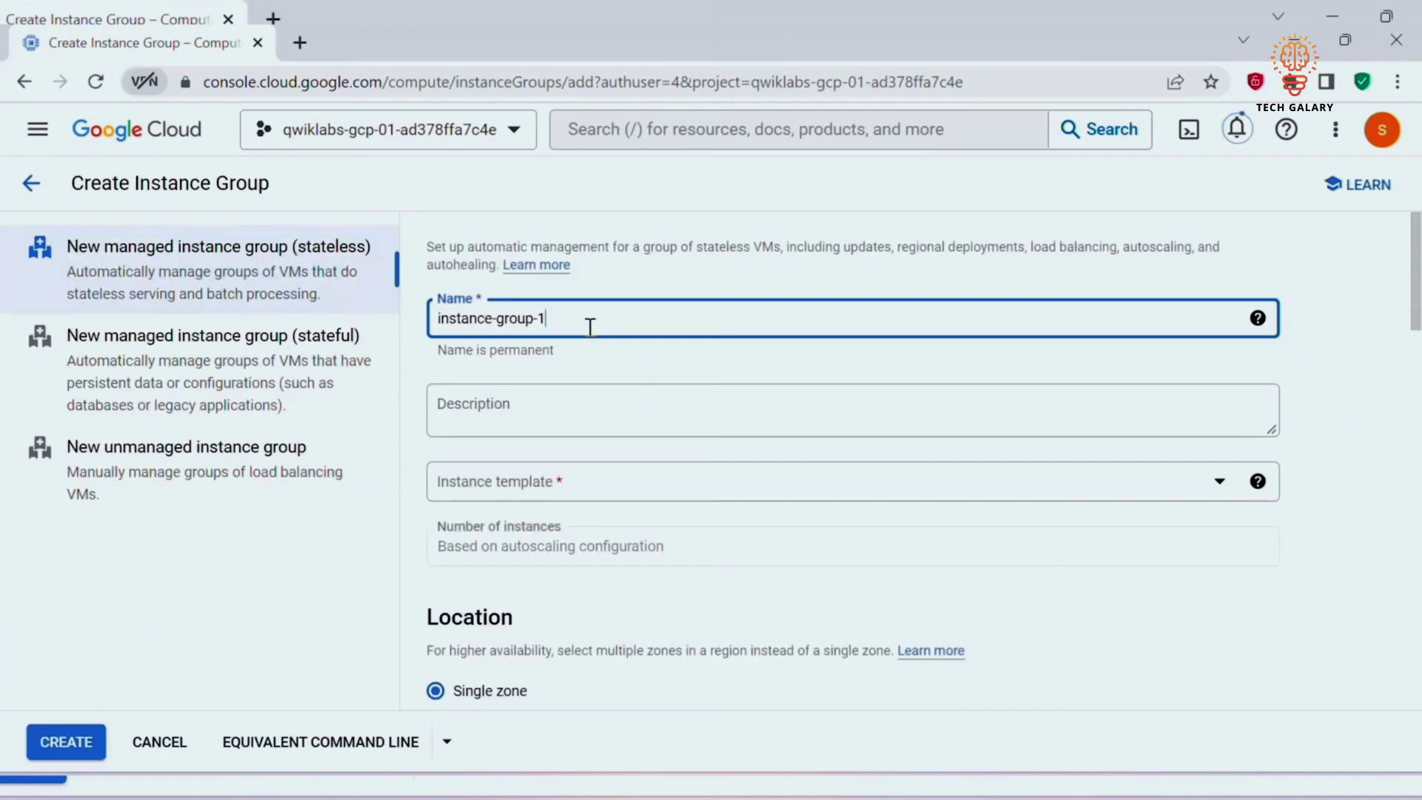
- Name the second stateless managed instance group europe-west1-mig and assign mywebserver-template to it
{"action": "key", "text": "ctrl+a"}
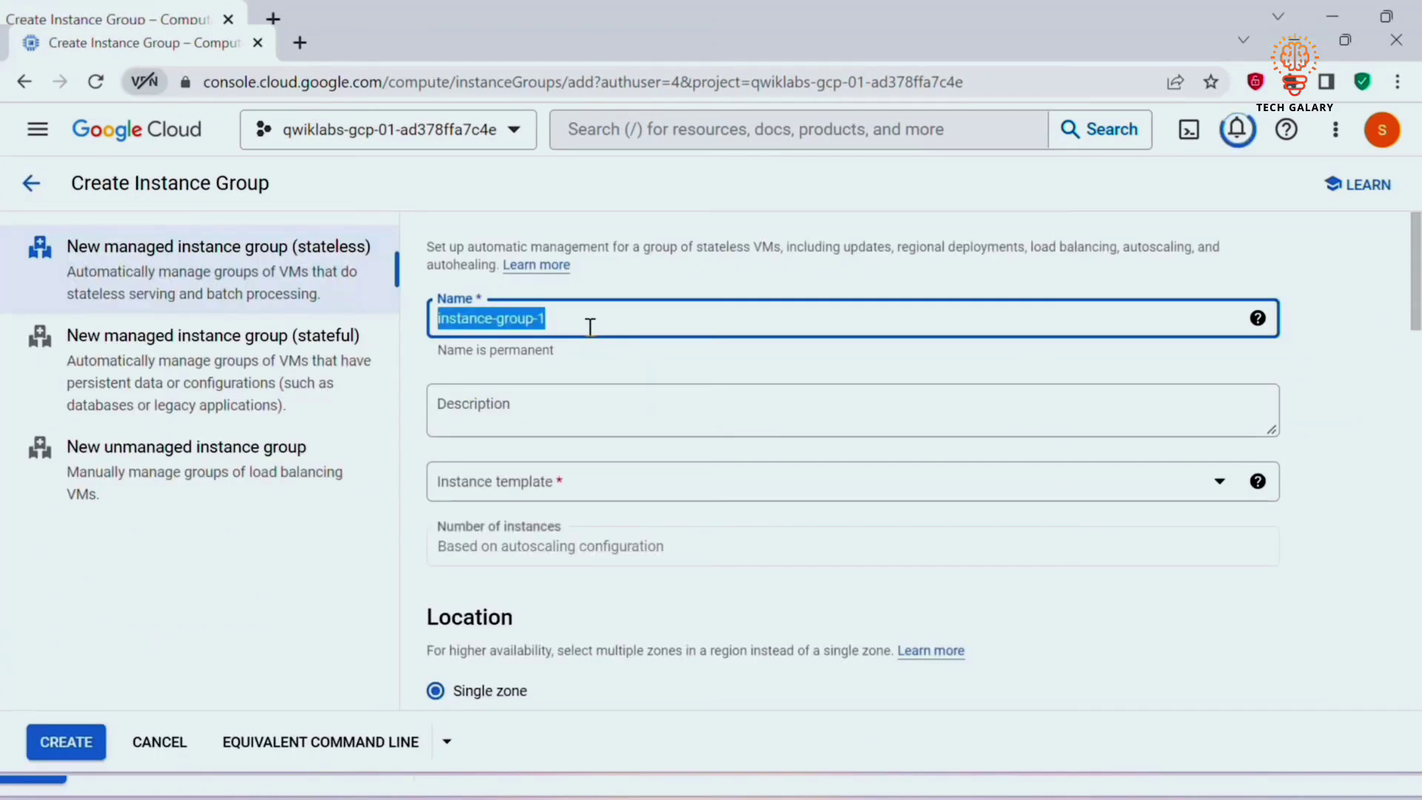
{"action": "type", "text": "europe-west1-mig"}
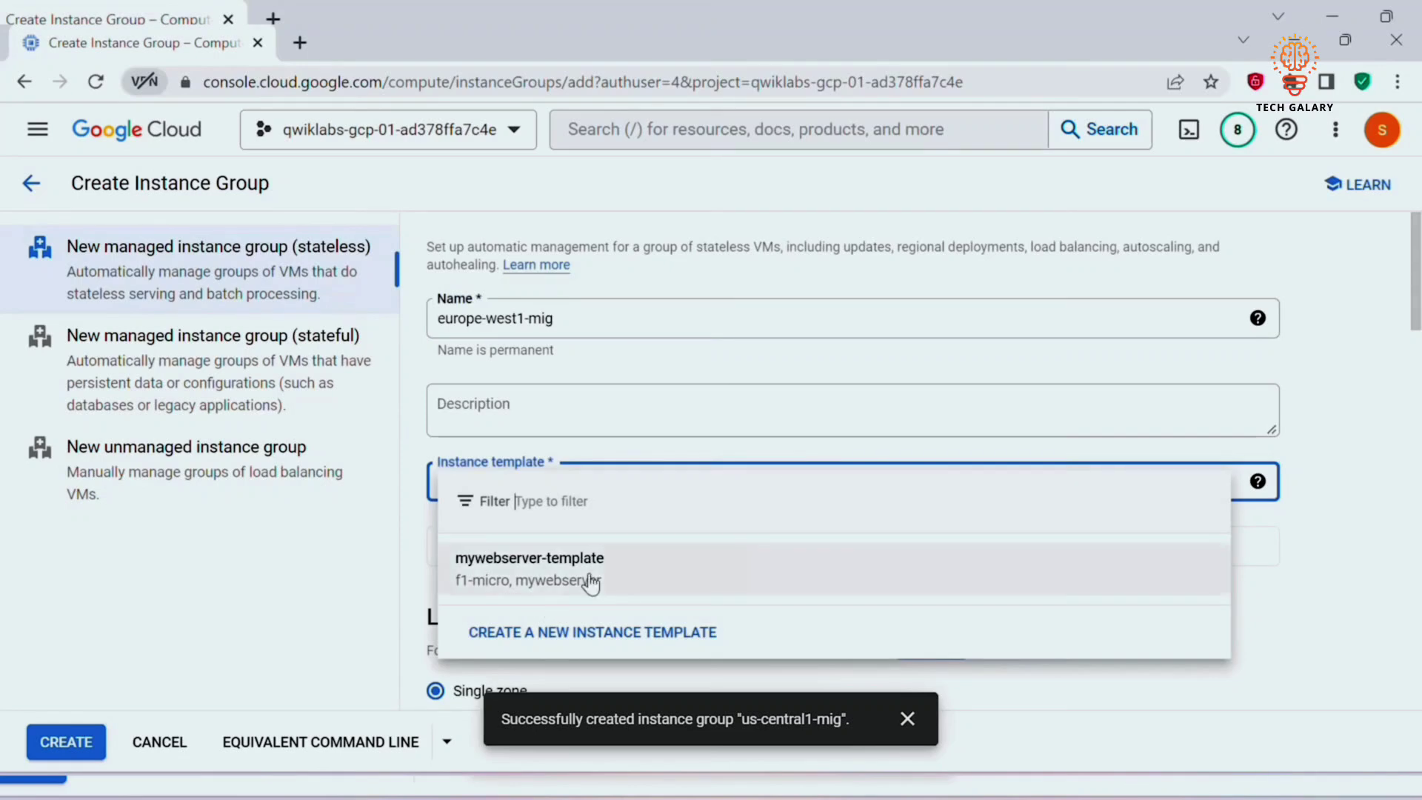
{"action": "left_click", "coordinate": [587, 581]}
- Set the group's location to multiple zones in the europe-west1 (Belgium) region
{"action": "scroll", "coordinate": [1156, 506], "scroll_direction": "down", "scroll_amount": 2}
{"action": "left_click", "coordinate": [514, 549]}
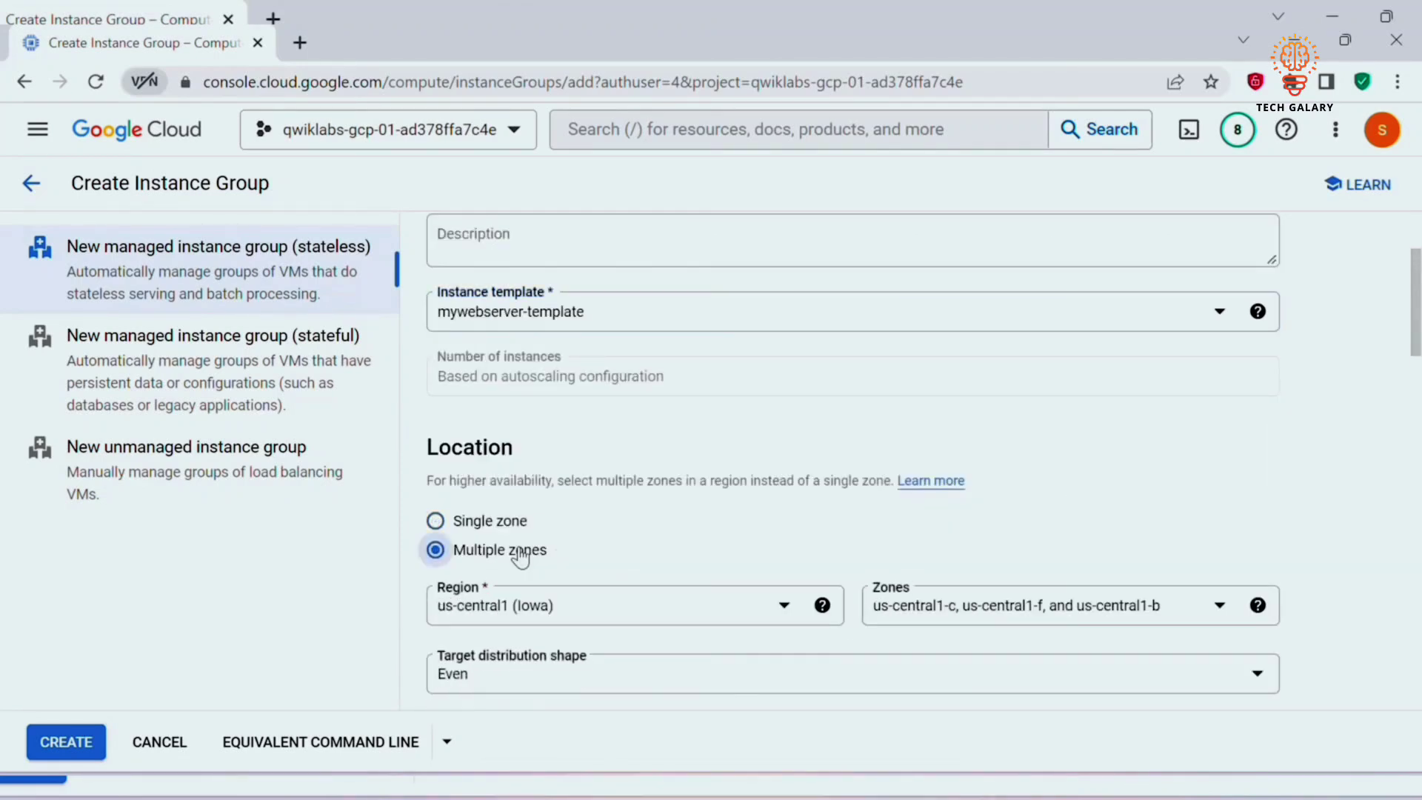
{"action": "left_click", "coordinate": [543, 611]}
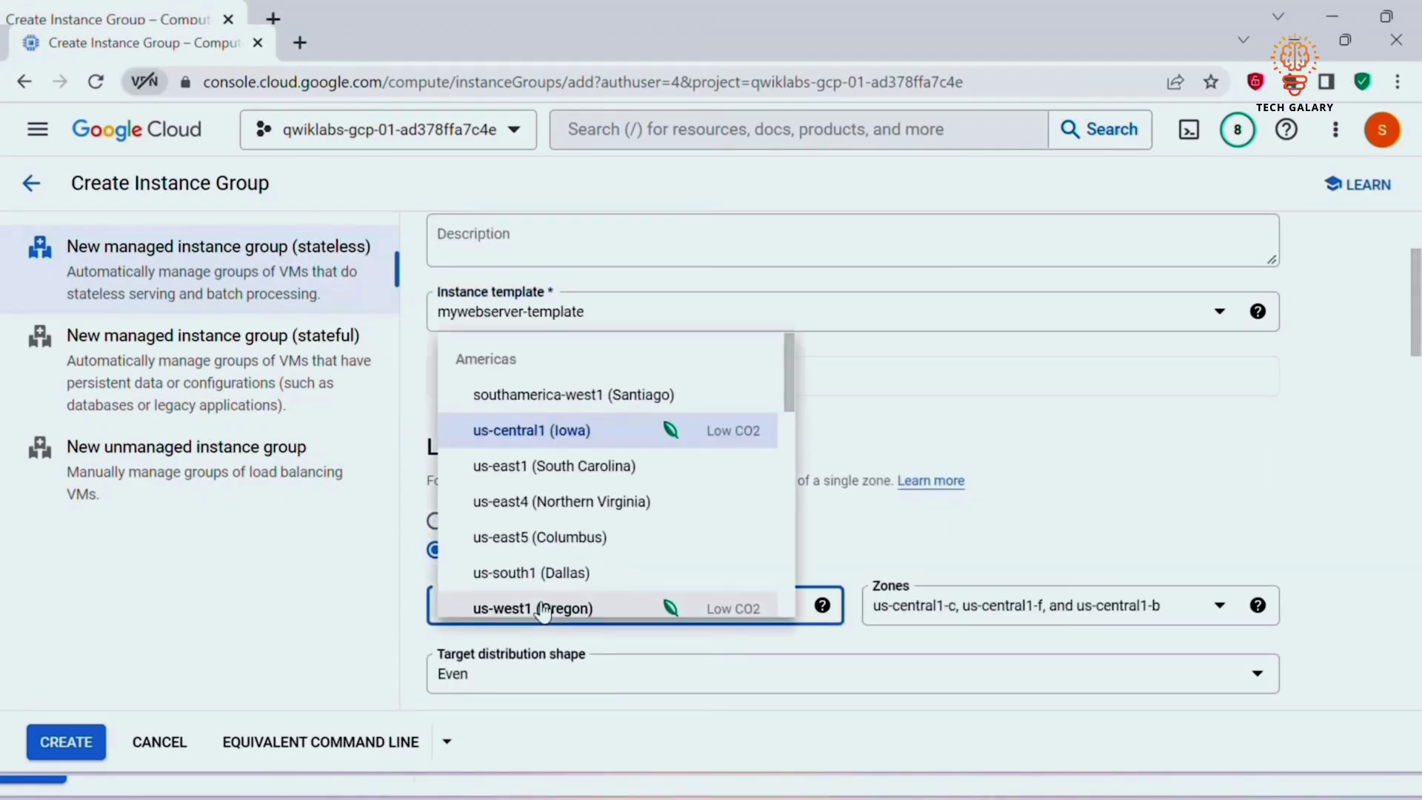
{"action": "scroll", "coordinate": [601, 523], "scroll_direction": "down", "scroll_amount": 5}
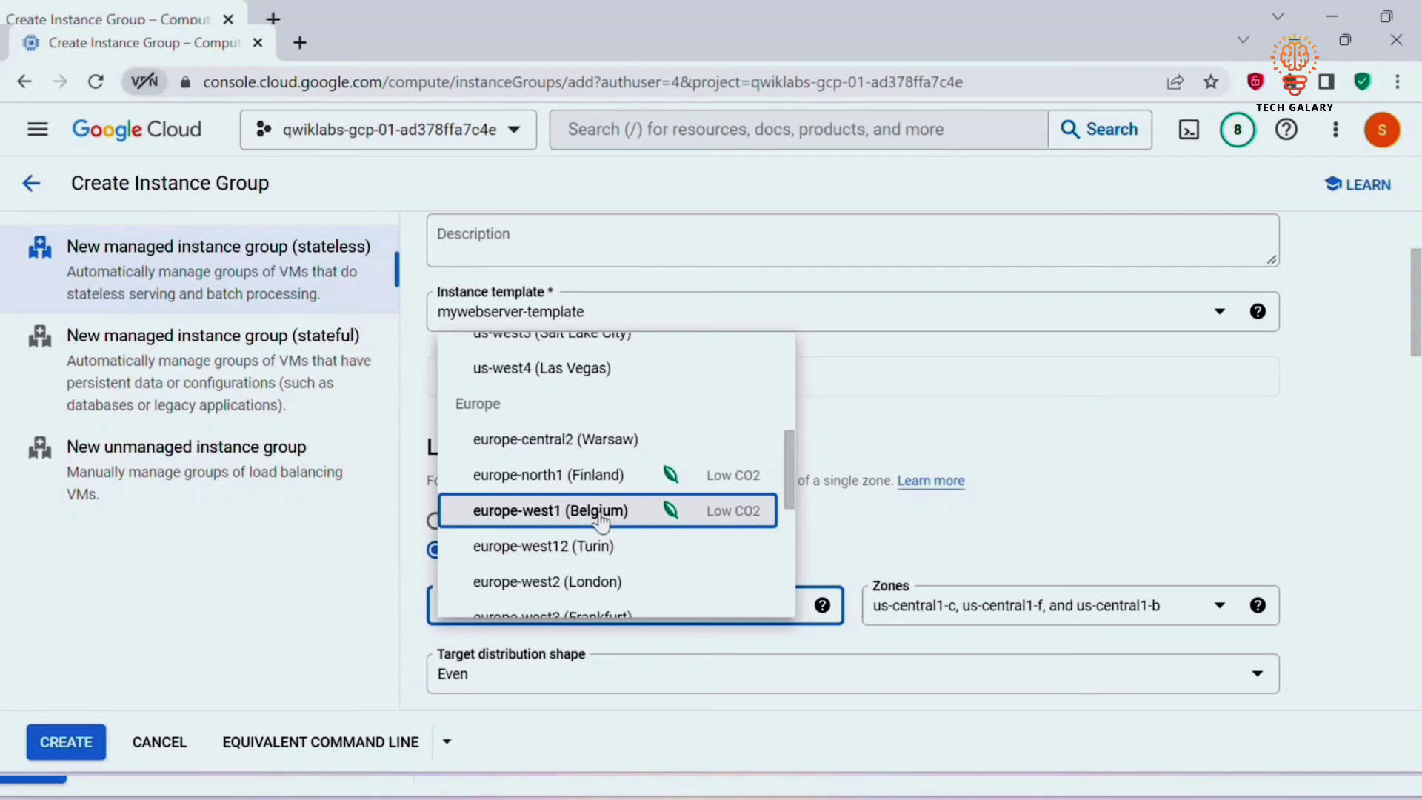
{"action": "left_click", "coordinate": [600, 522]}
- Limit europe-west1-mig to a maximum of 2 instances and make its autoscaling signal HTTP load balancing utilization at 80%
{"action": "scroll", "coordinate": [814, 518], "scroll_direction": "down", "scroll_amount": 4}
{"action": "left_click", "coordinate": [914, 651]}
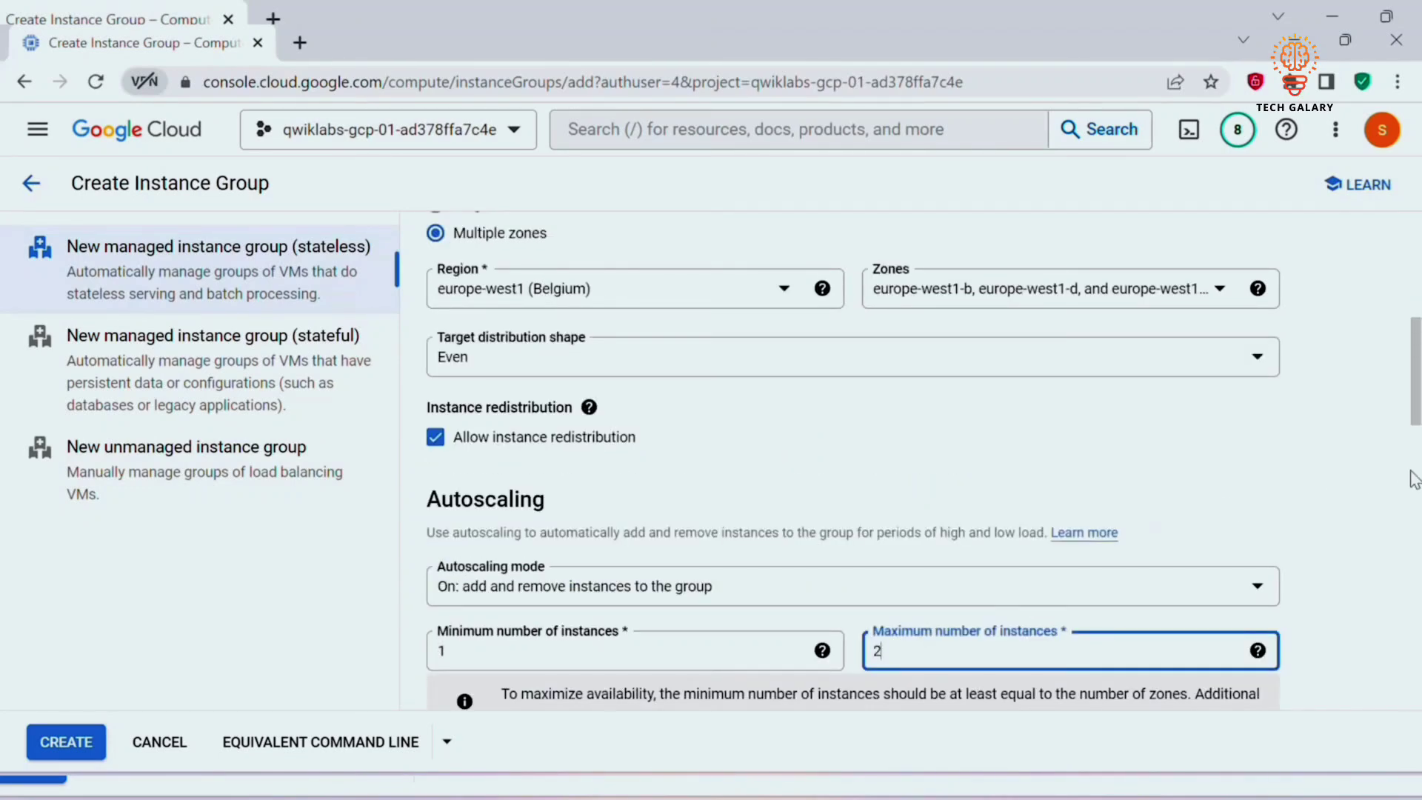
{"action": "scroll", "coordinate": [1252, 478], "scroll_direction": "down", "scroll_amount": 5}
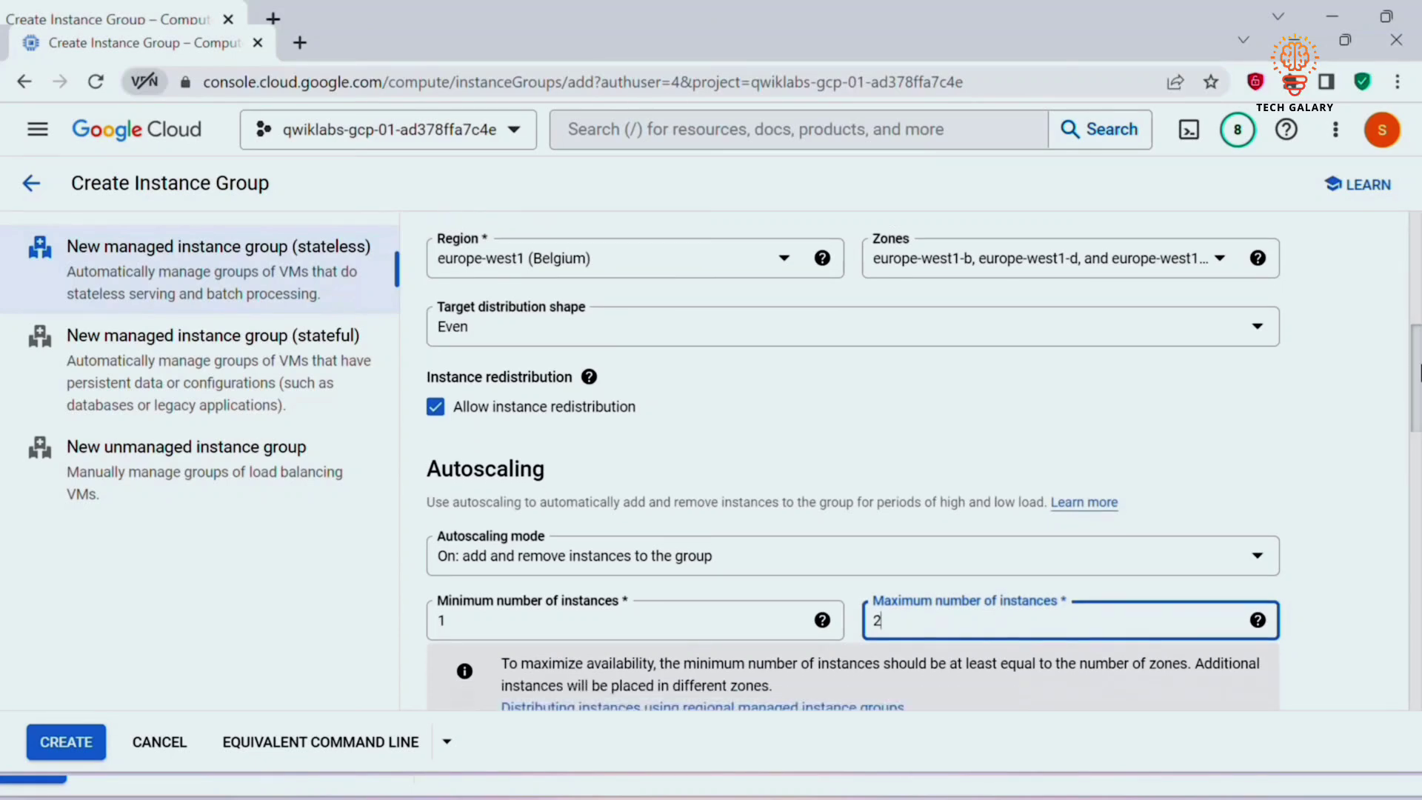
{"action": "left_click", "coordinate": [1250, 478]}
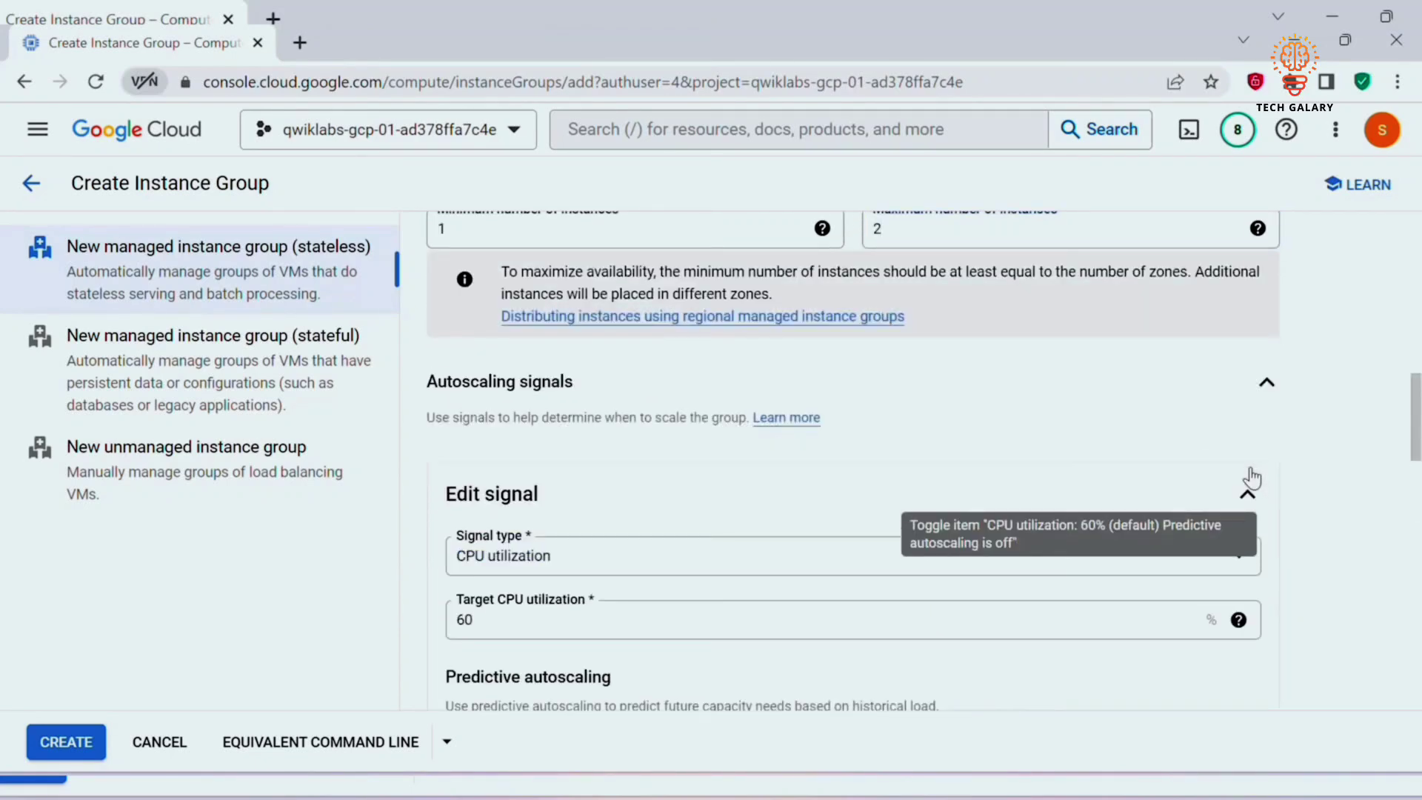
{"action": "left_click", "coordinate": [652, 560]}
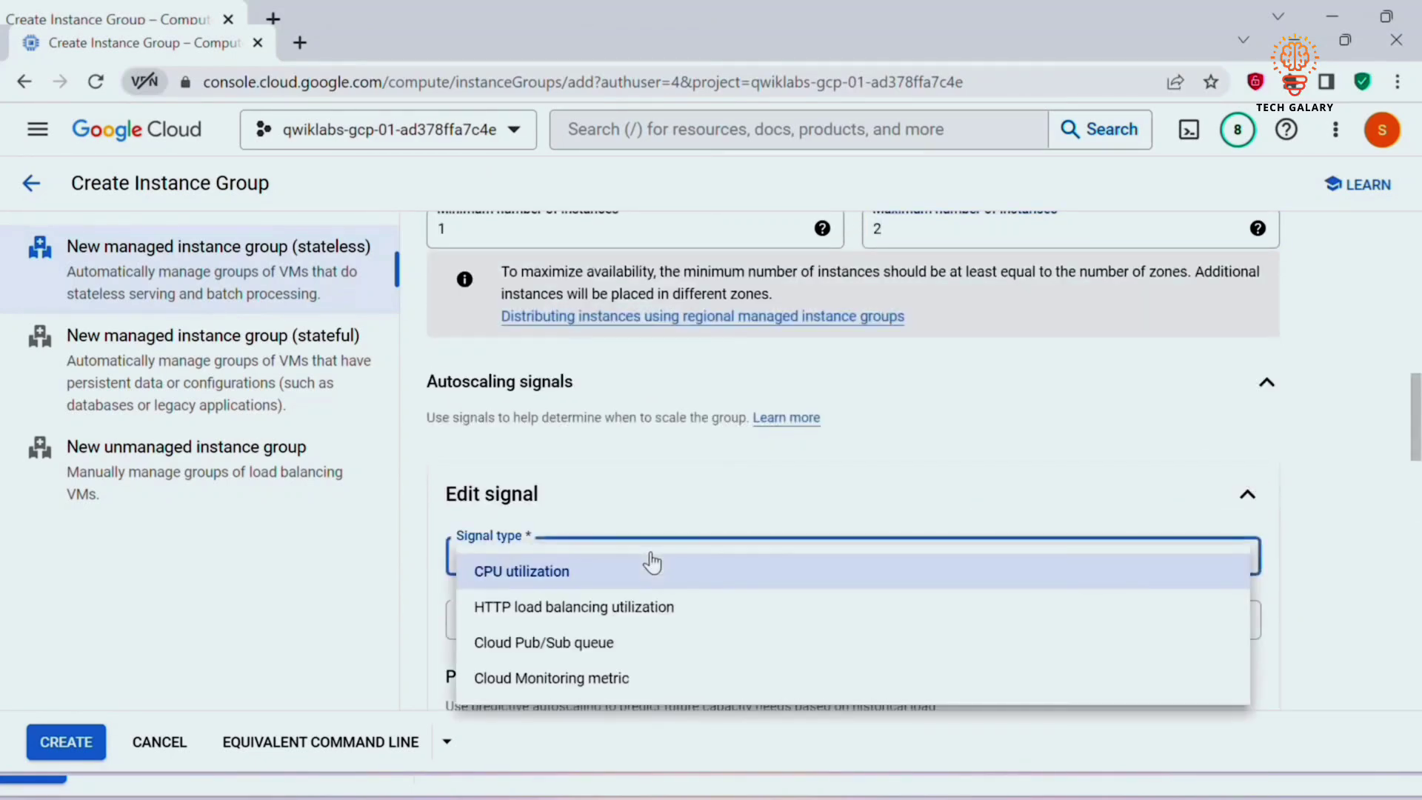
{"action": "left_click", "coordinate": [573, 614]}
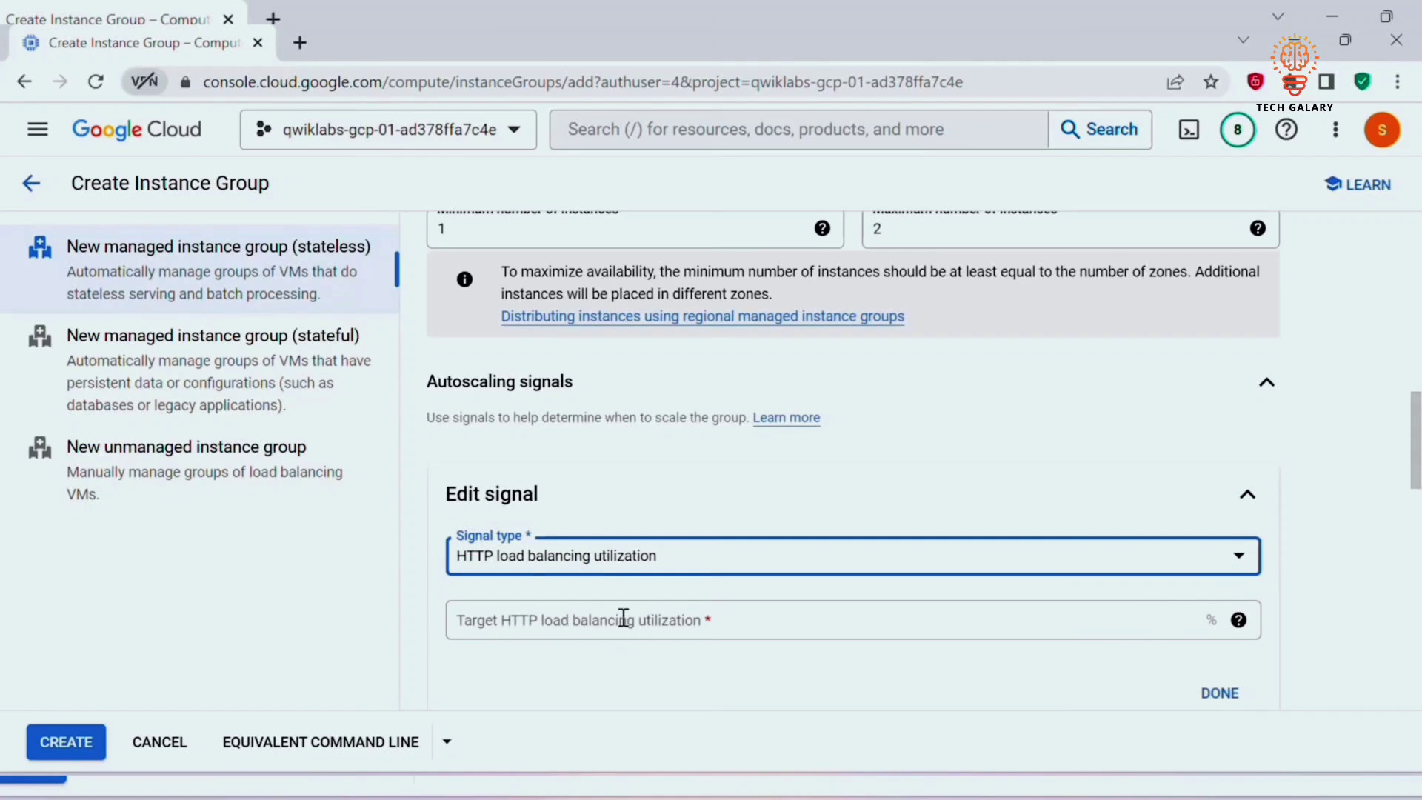
{"action": "left_click", "coordinate": [597, 626]}
{"action": "type", "text": "80"}
{"action": "scroll", "coordinate": [1104, 444], "scroll_direction": "down", "scroll_amount": 2}
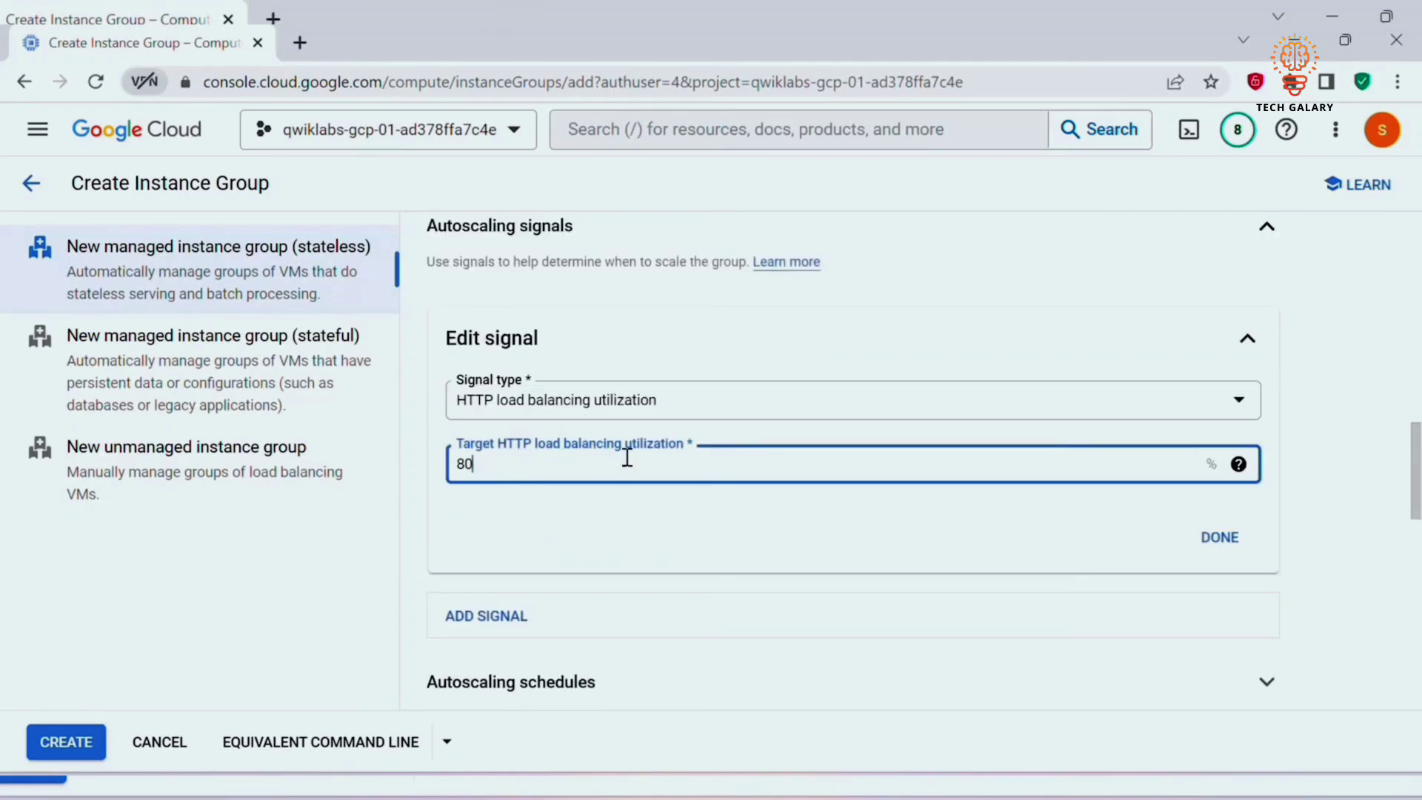
{"action": "scroll", "coordinate": [658, 448], "scroll_direction": "down", "scroll_amount": 1}
{"action": "left_click", "coordinate": [1212, 455]}
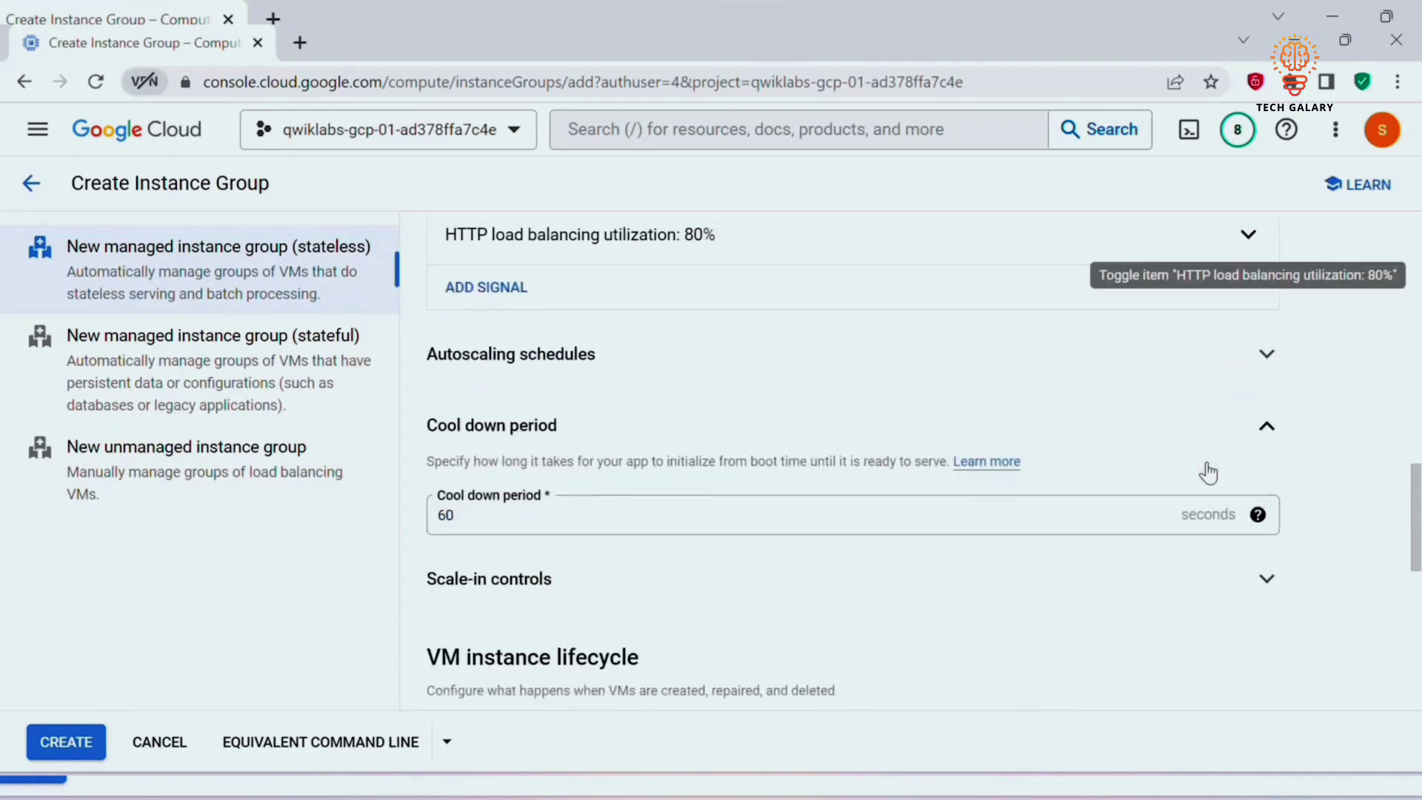
- Select http-health-check for the Belgian group's autohealing and set its initial delay to 60 seconds
{"action": "scroll", "coordinate": [1417, 522], "scroll_direction": "down", "scroll_amount": 1}
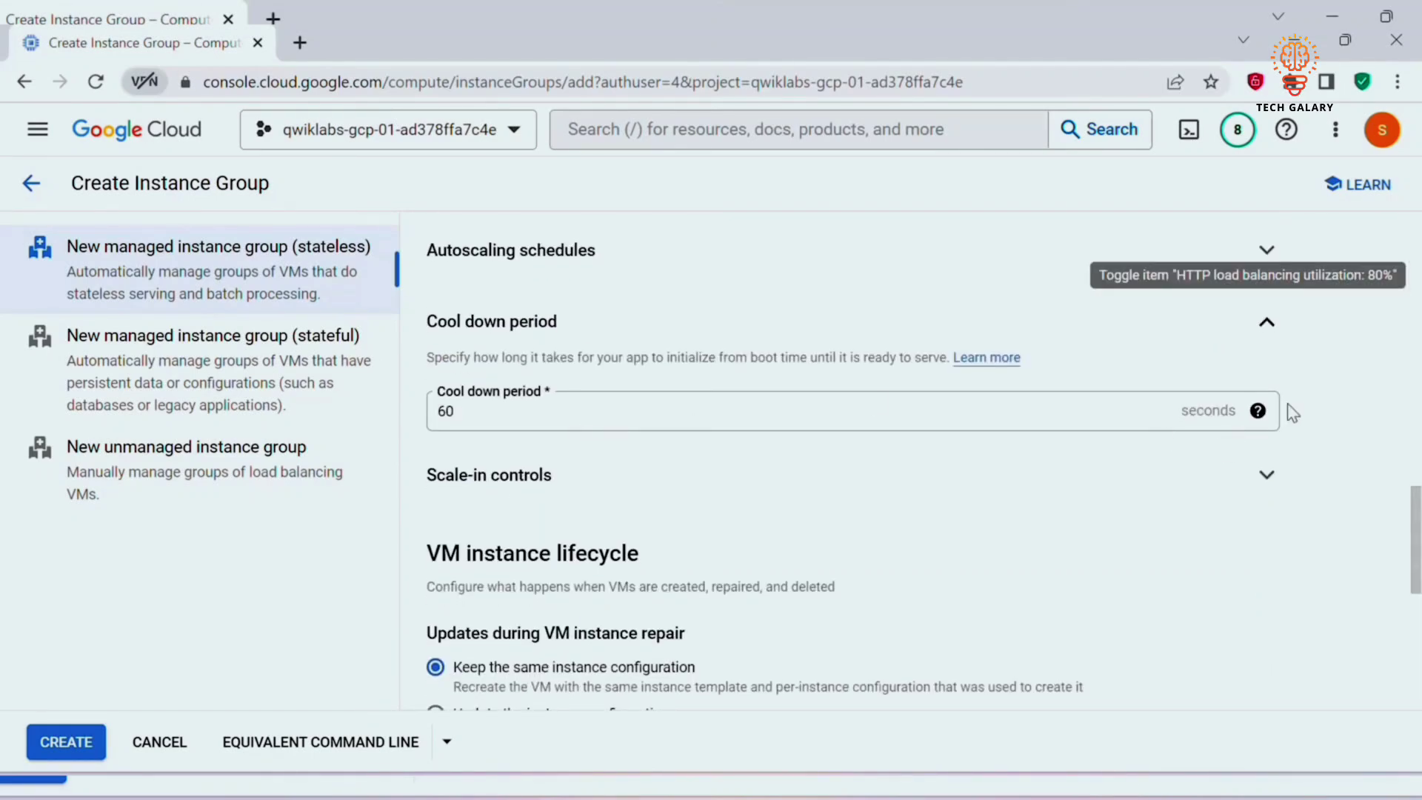
{"action": "scroll", "coordinate": [1396, 474], "scroll_direction": "down", "scroll_amount": 5}
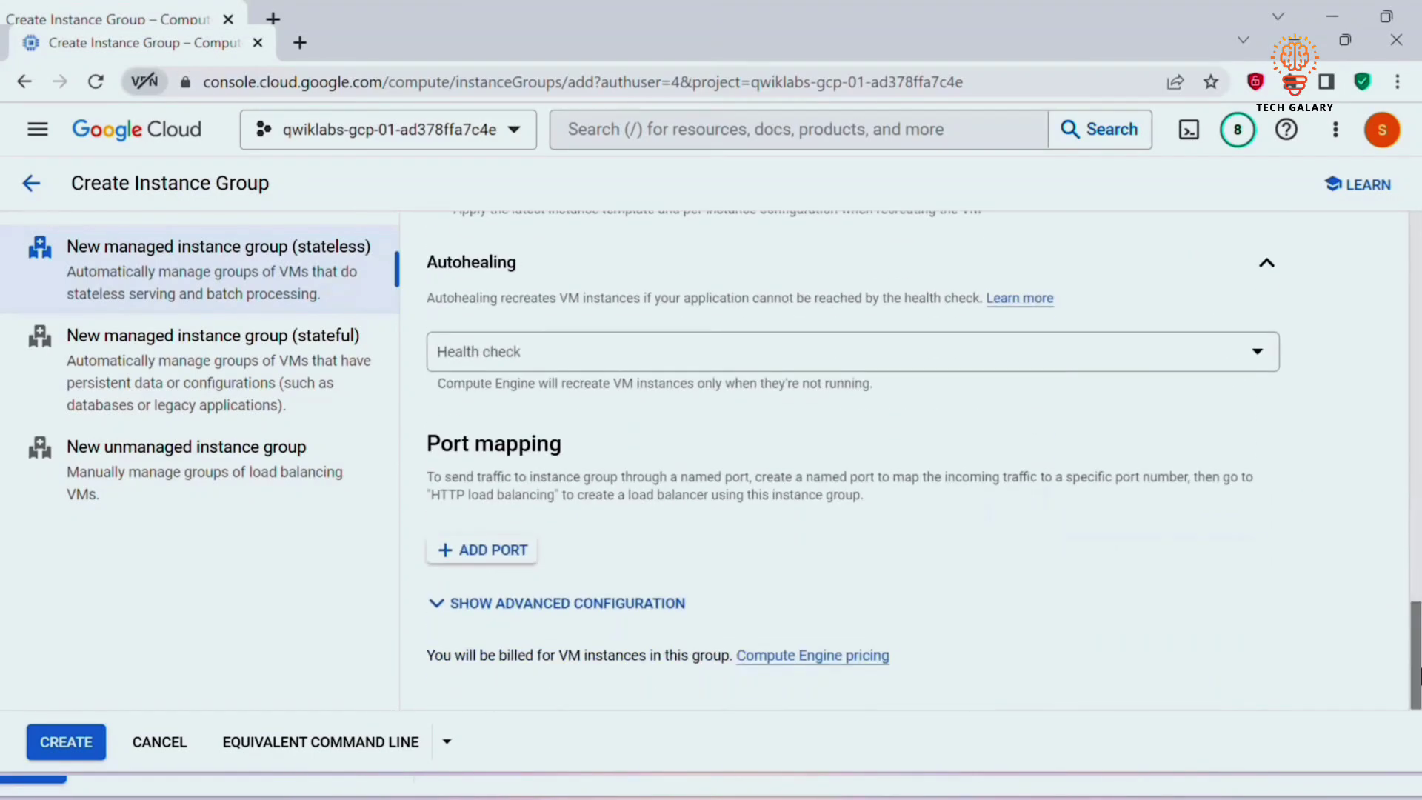
{"action": "left_click", "coordinate": [928, 359]}
{"action": "left_click", "coordinate": [584, 460]}
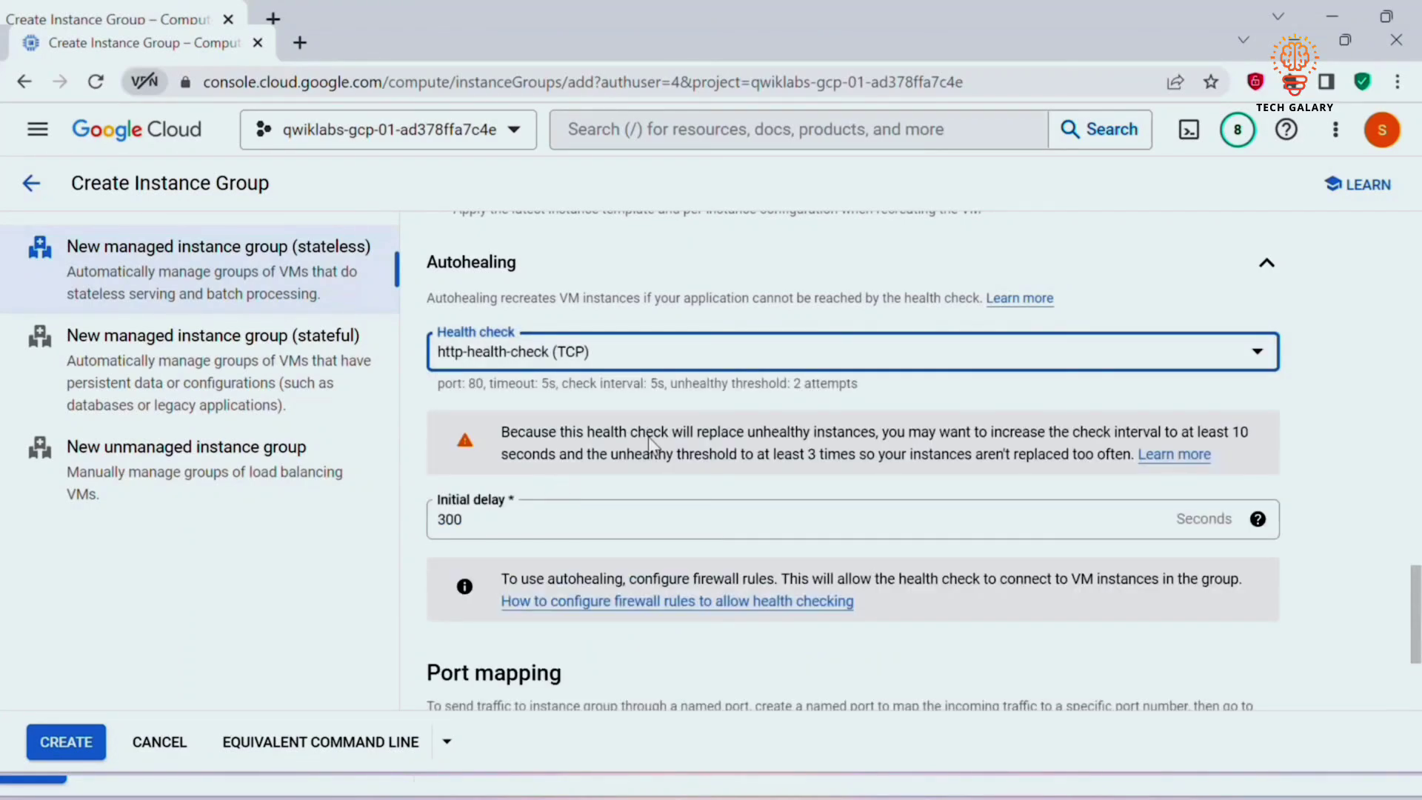
{"action": "left_click", "coordinate": [493, 540]}
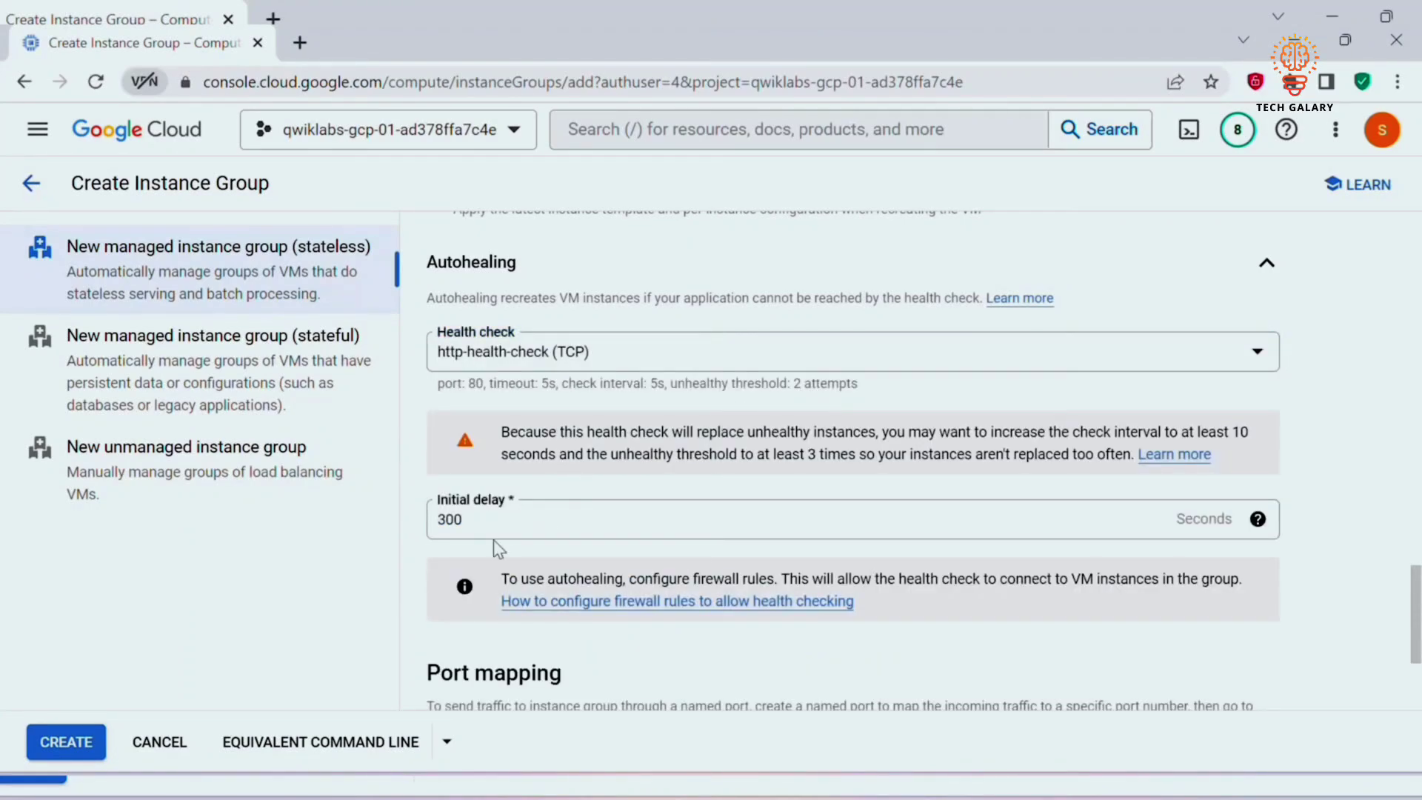
{"action": "left_click", "coordinate": [494, 527]}
{"action": "key", "text": "ctrl+a"}
{"action": "key", "text": "BackSpace"}
{"action": "type", "text": "60"}
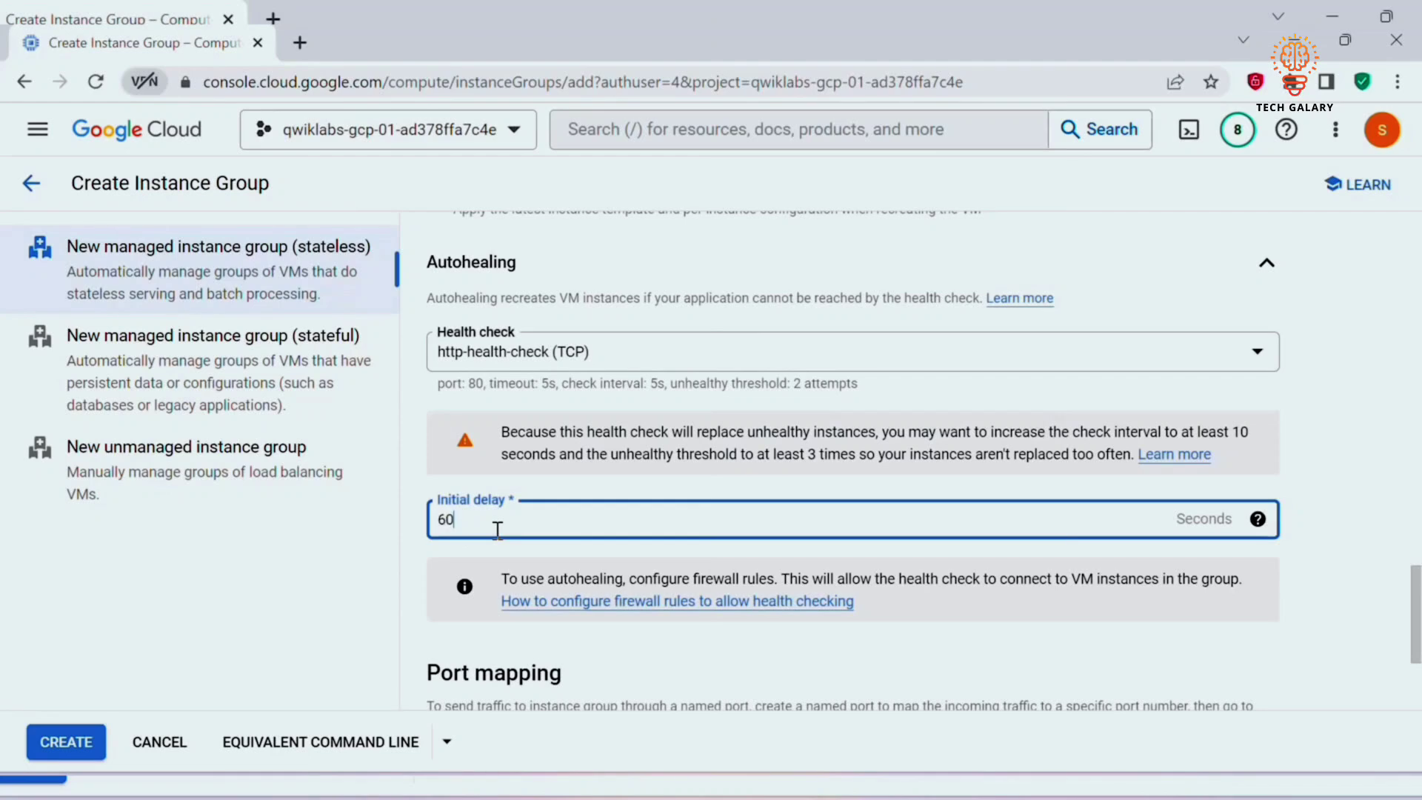
- Create the europe-west1-mig instance group, accepting that the HTTP load balancer backend is still unassigned
{"action": "scroll", "coordinate": [851, 433], "scroll_direction": "down", "scroll_amount": 3}
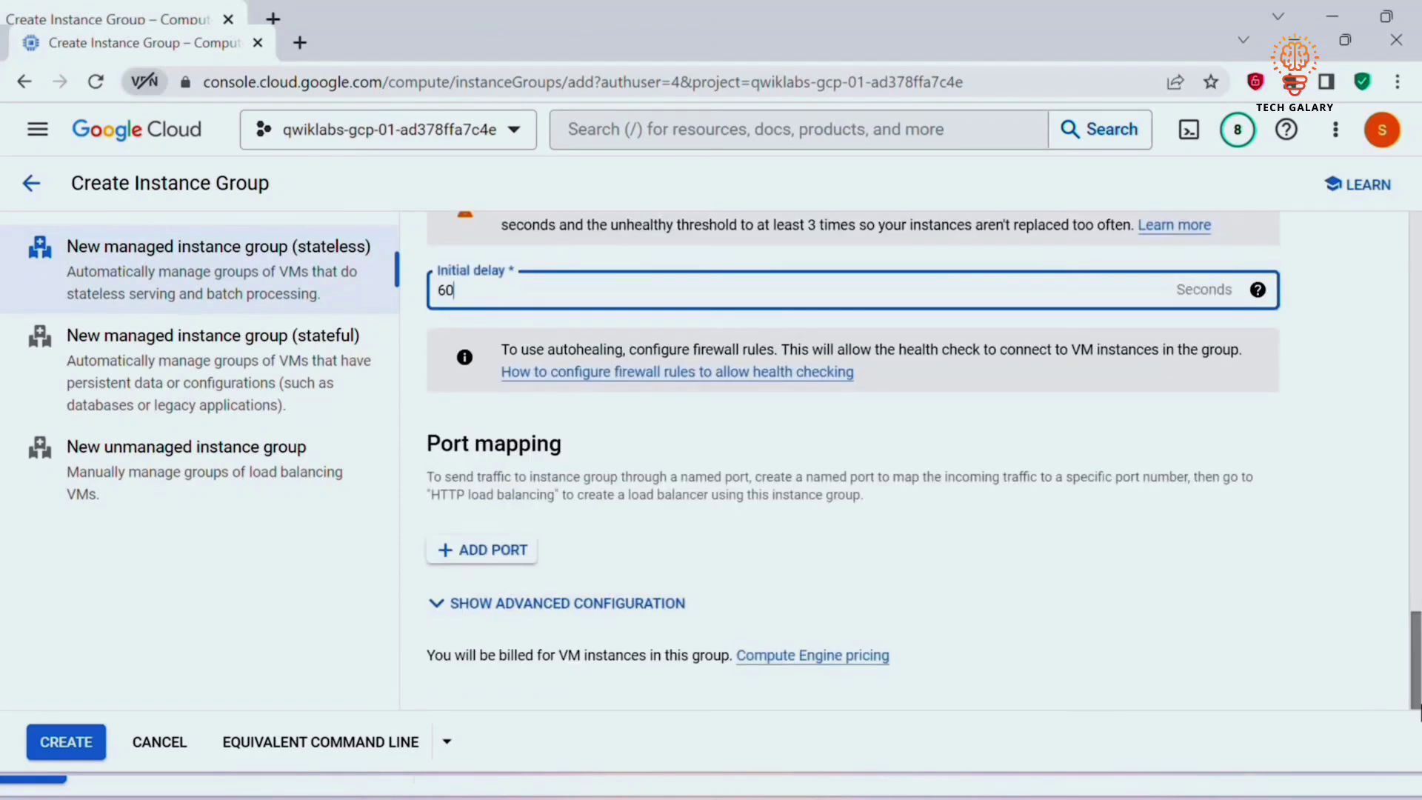
{"action": "left_click", "coordinate": [66, 744]}
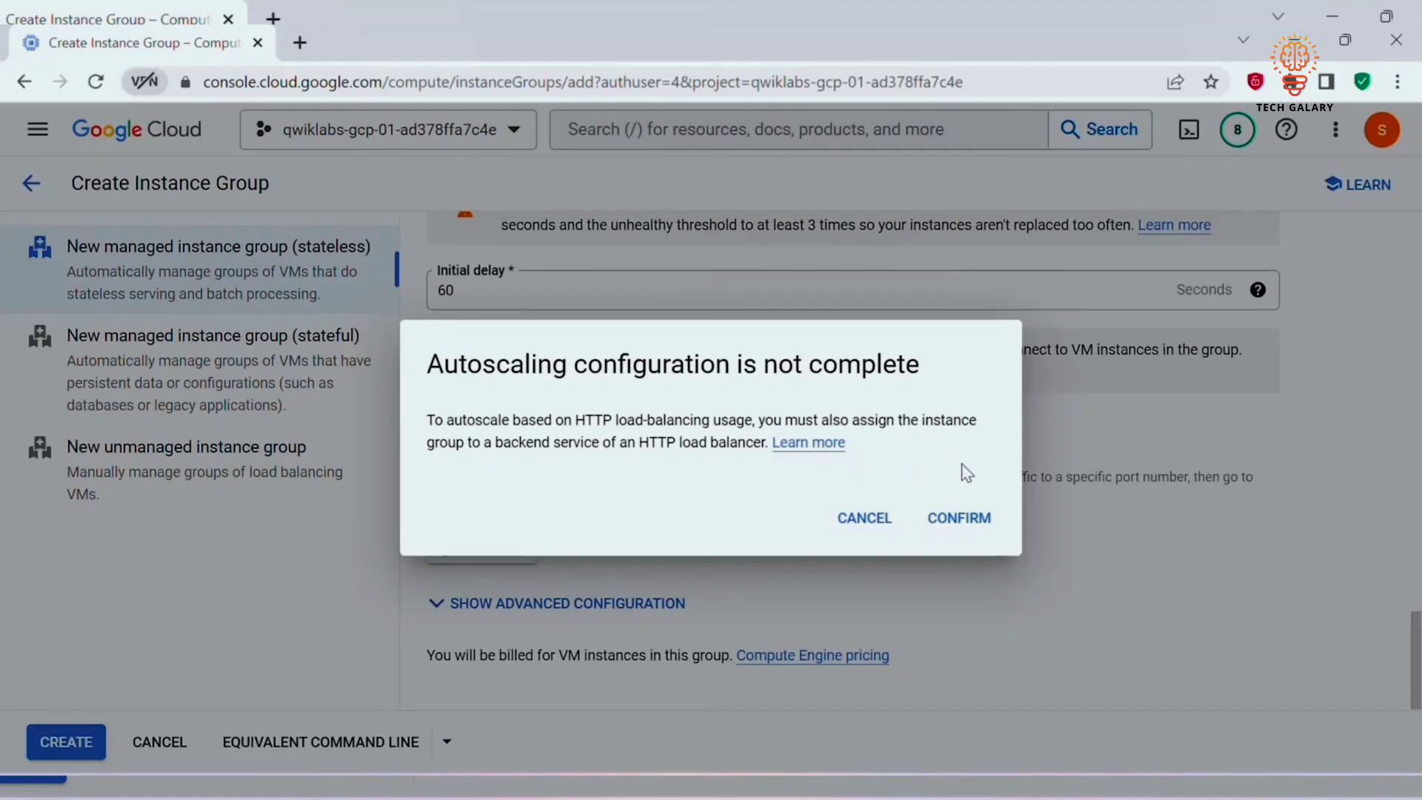
{"action": "left_click", "coordinate": [960, 518]}
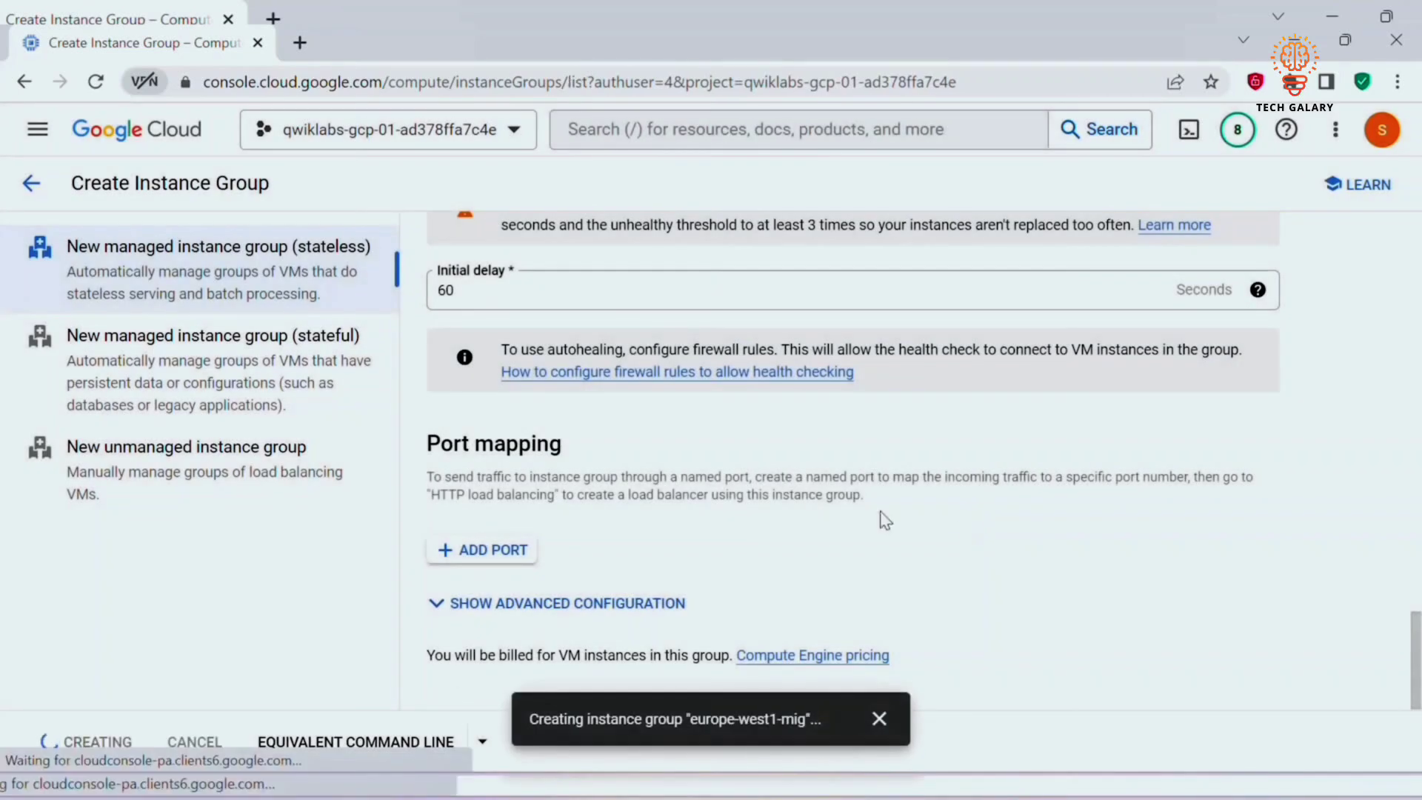
{"action": "mouse_move", "coordinate": [374, 430]}
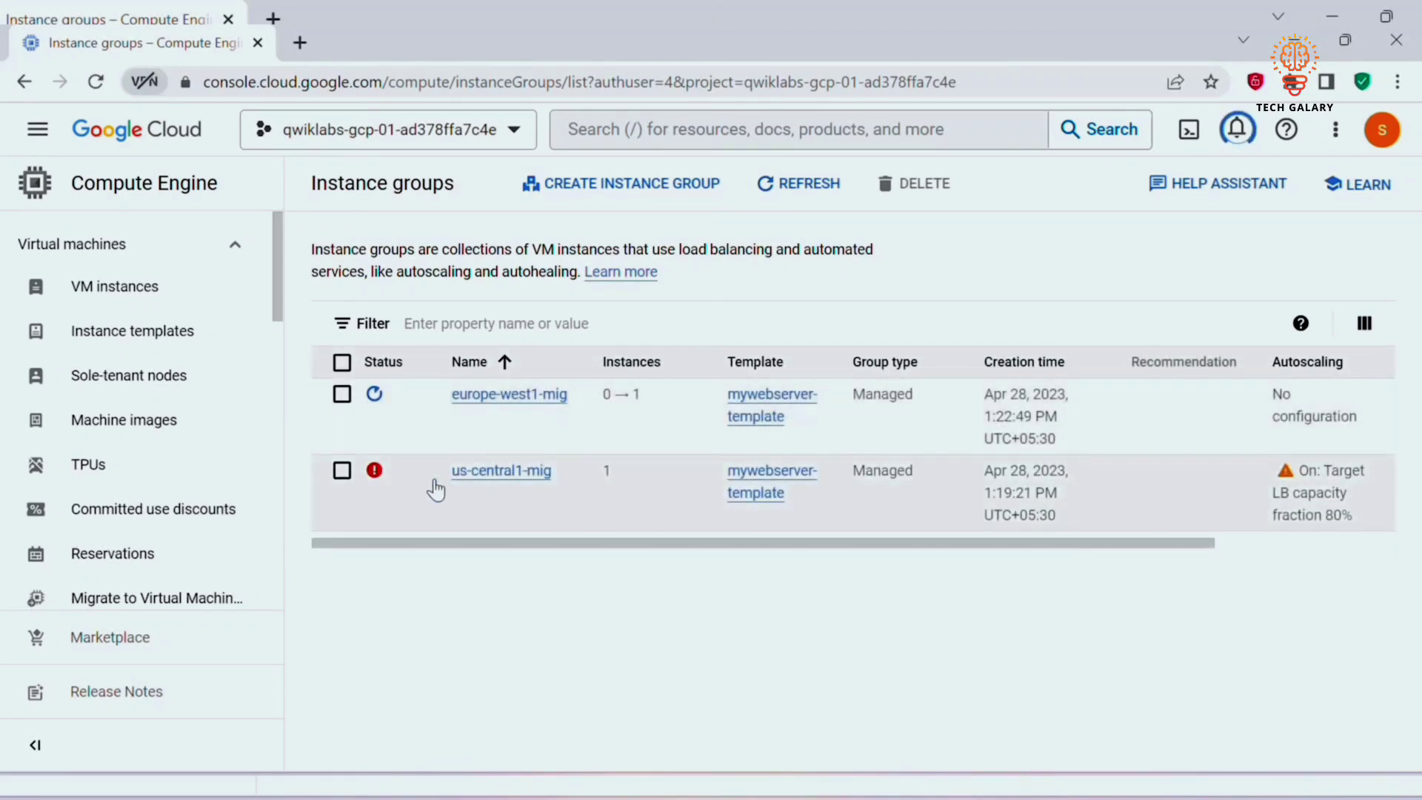
- Show the In use by, Internal IP and External IP columns in the VM instances list
{"action": "mouse_move", "coordinate": [405, 481]}
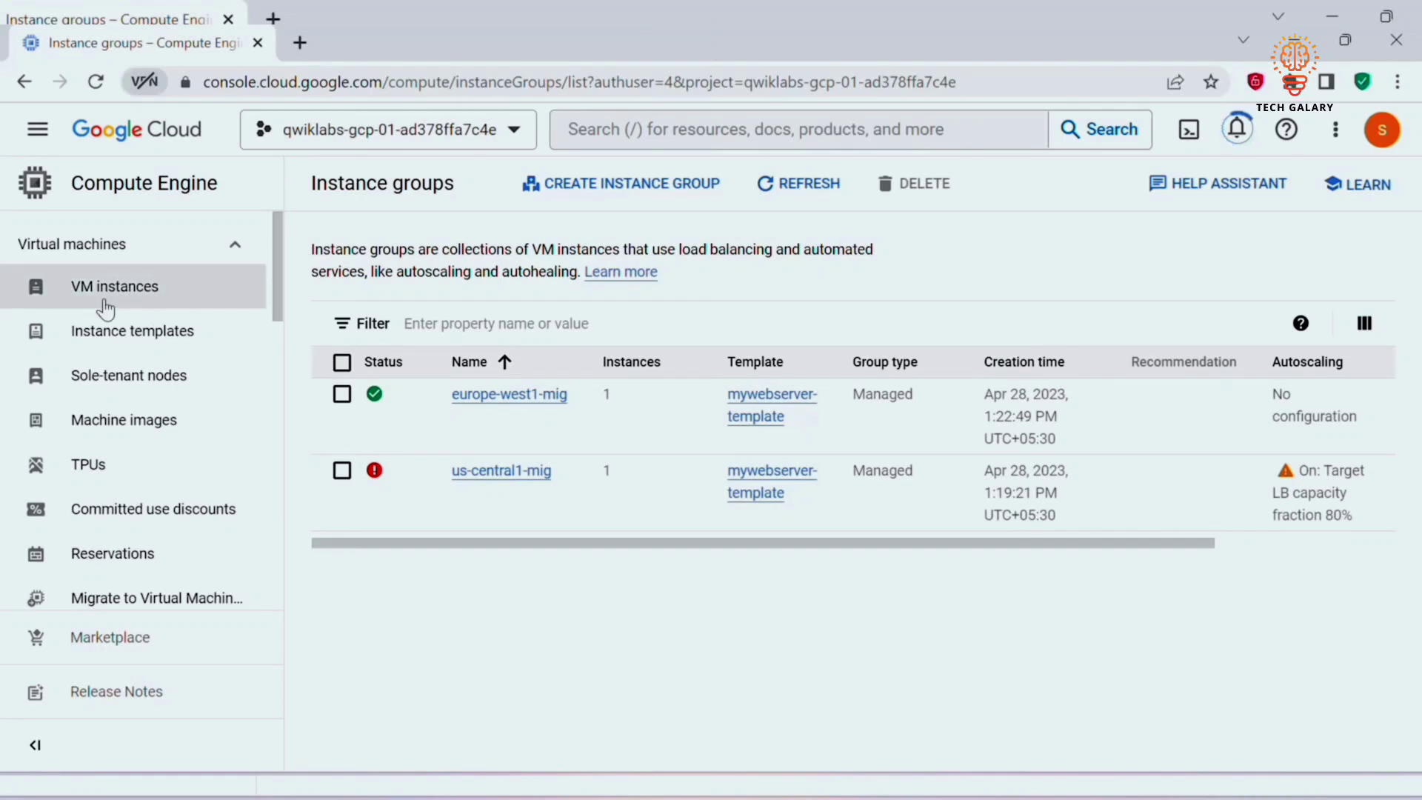
{"action": "left_click", "coordinate": [131, 296]}
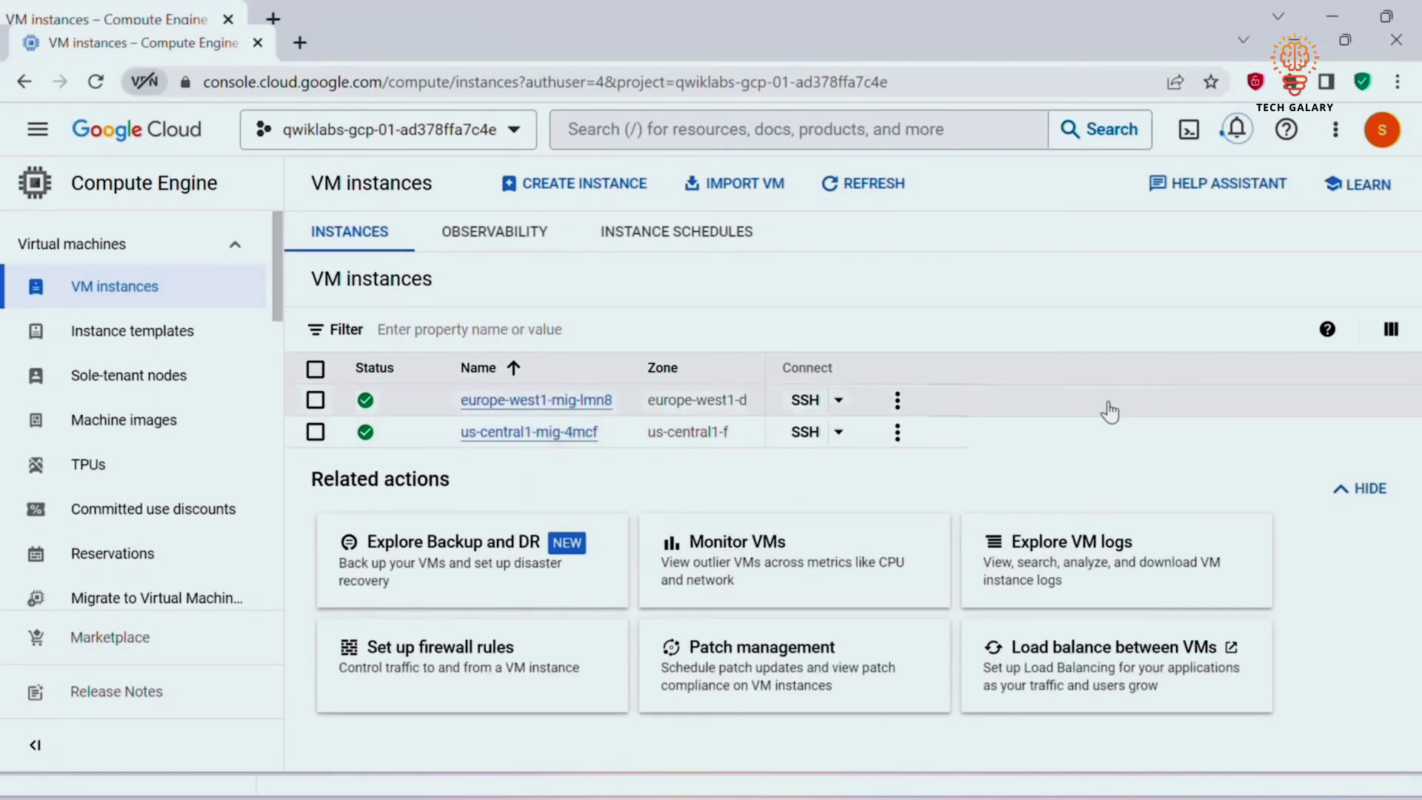
{"action": "left_click", "coordinate": [1391, 329]}
{"action": "left_click", "coordinate": [1205, 537]}
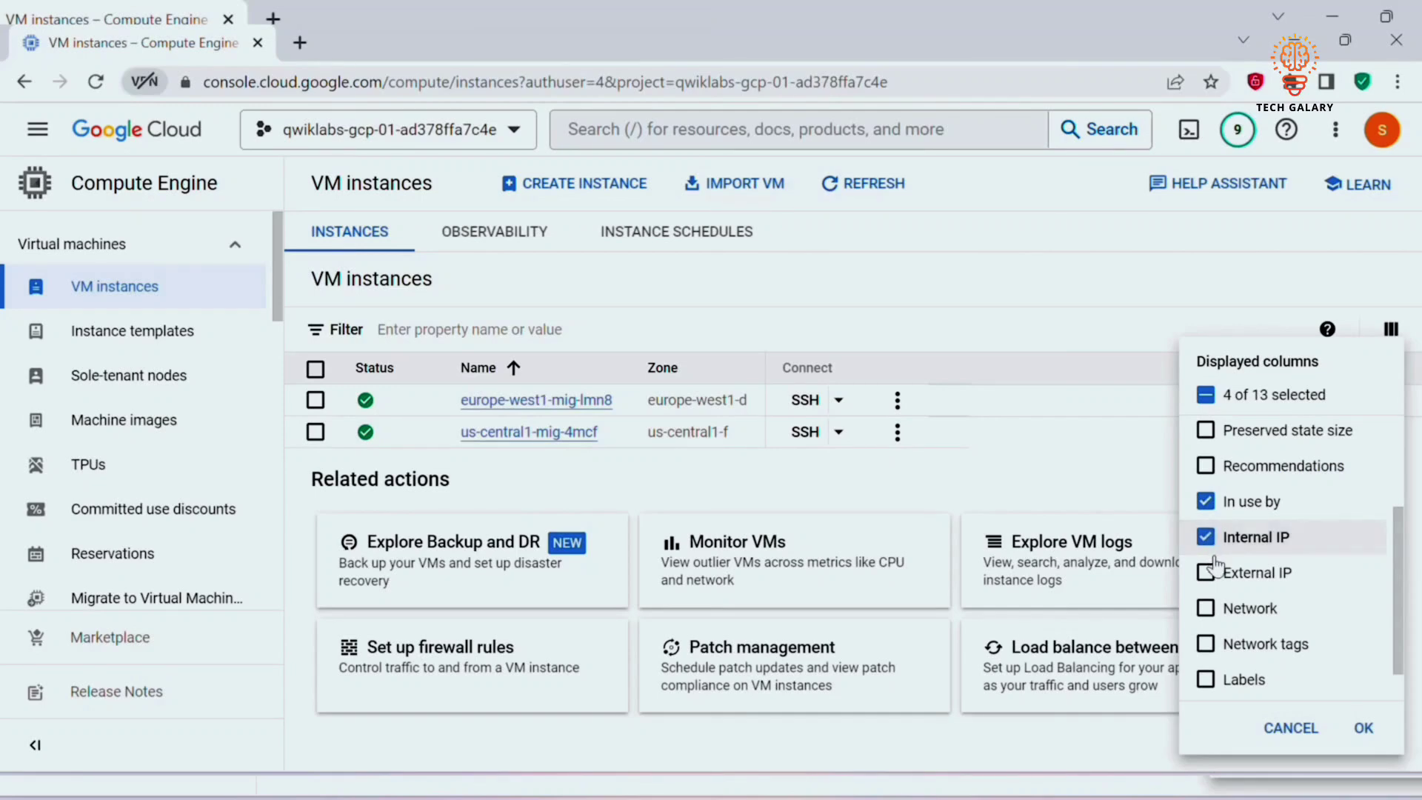
{"action": "left_click", "coordinate": [1207, 572]}
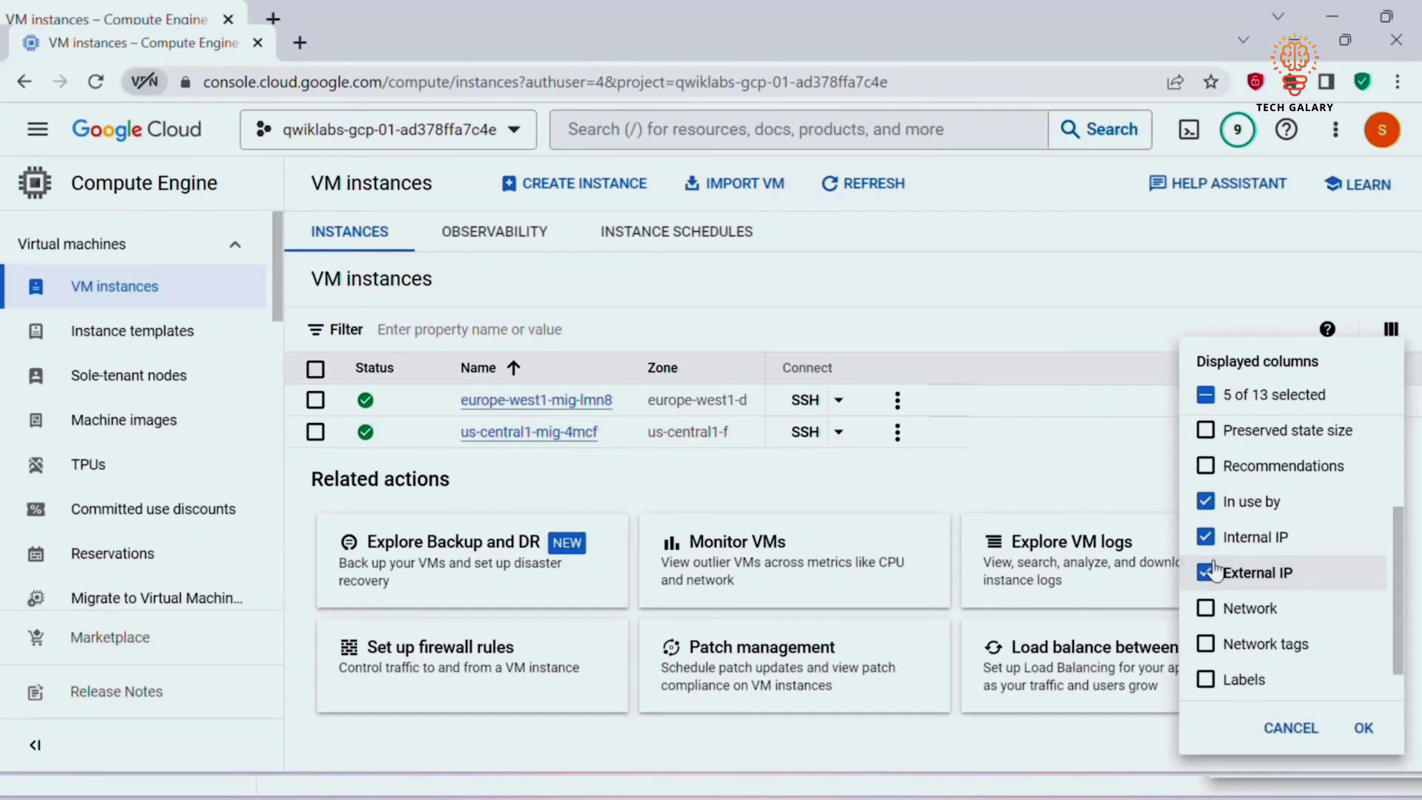
{"action": "left_click", "coordinate": [1363, 727]}
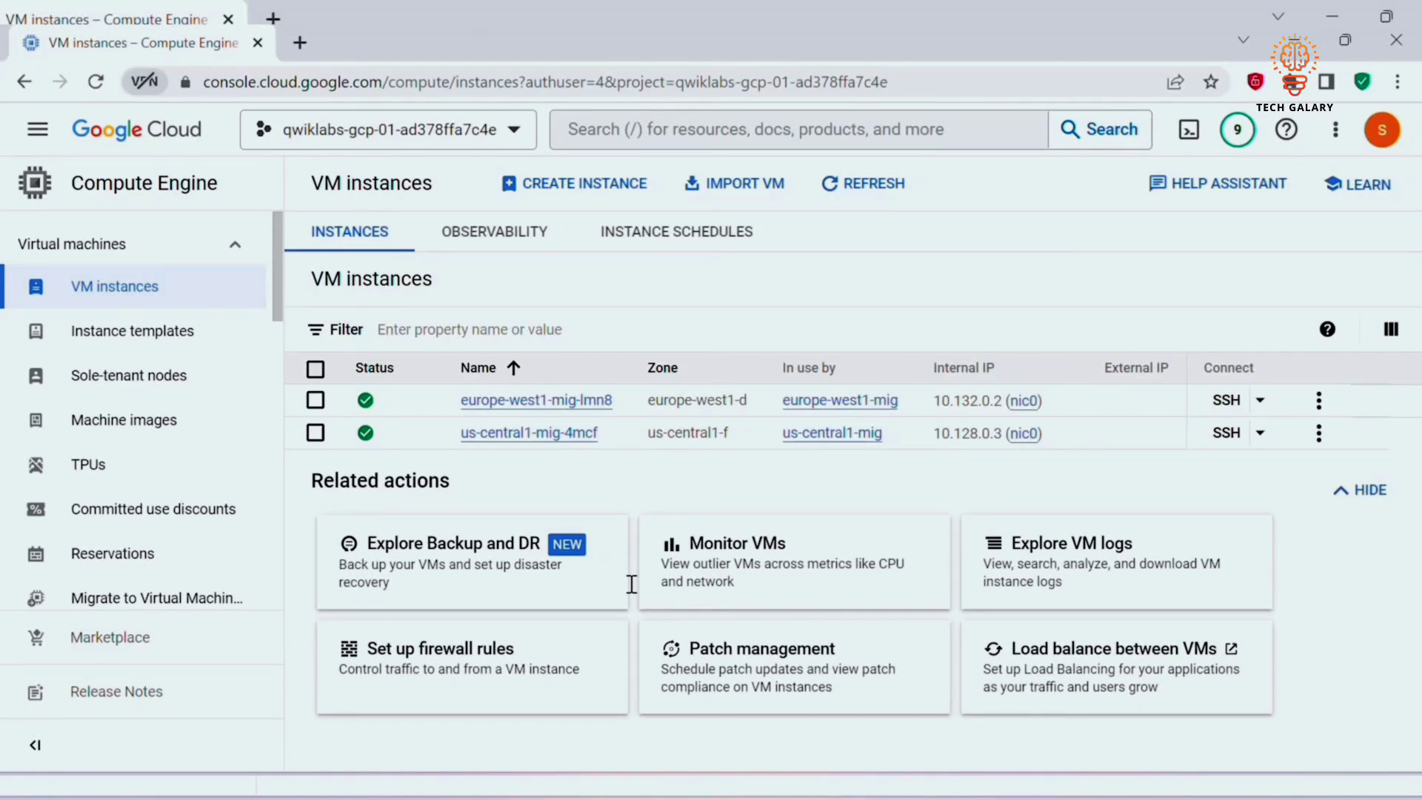
- Start configuring a new HTTP(S) load balancer in the Load balancing section of Network services
{"action": "left_click", "coordinate": [37, 129]}
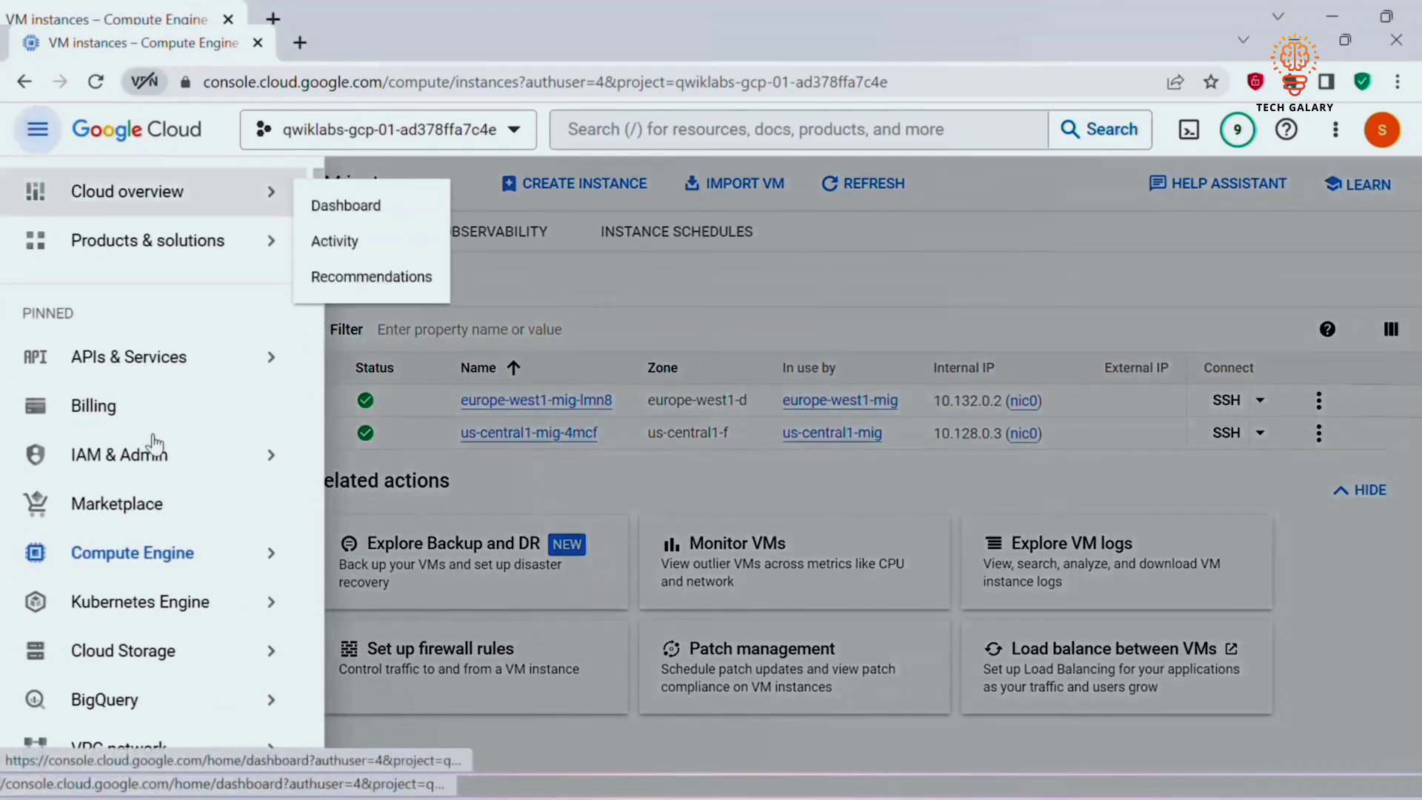
{"action": "scroll", "coordinate": [303, 441], "scroll_direction": "down", "scroll_amount": 10}
{"action": "mouse_move", "coordinate": [281, 482]}
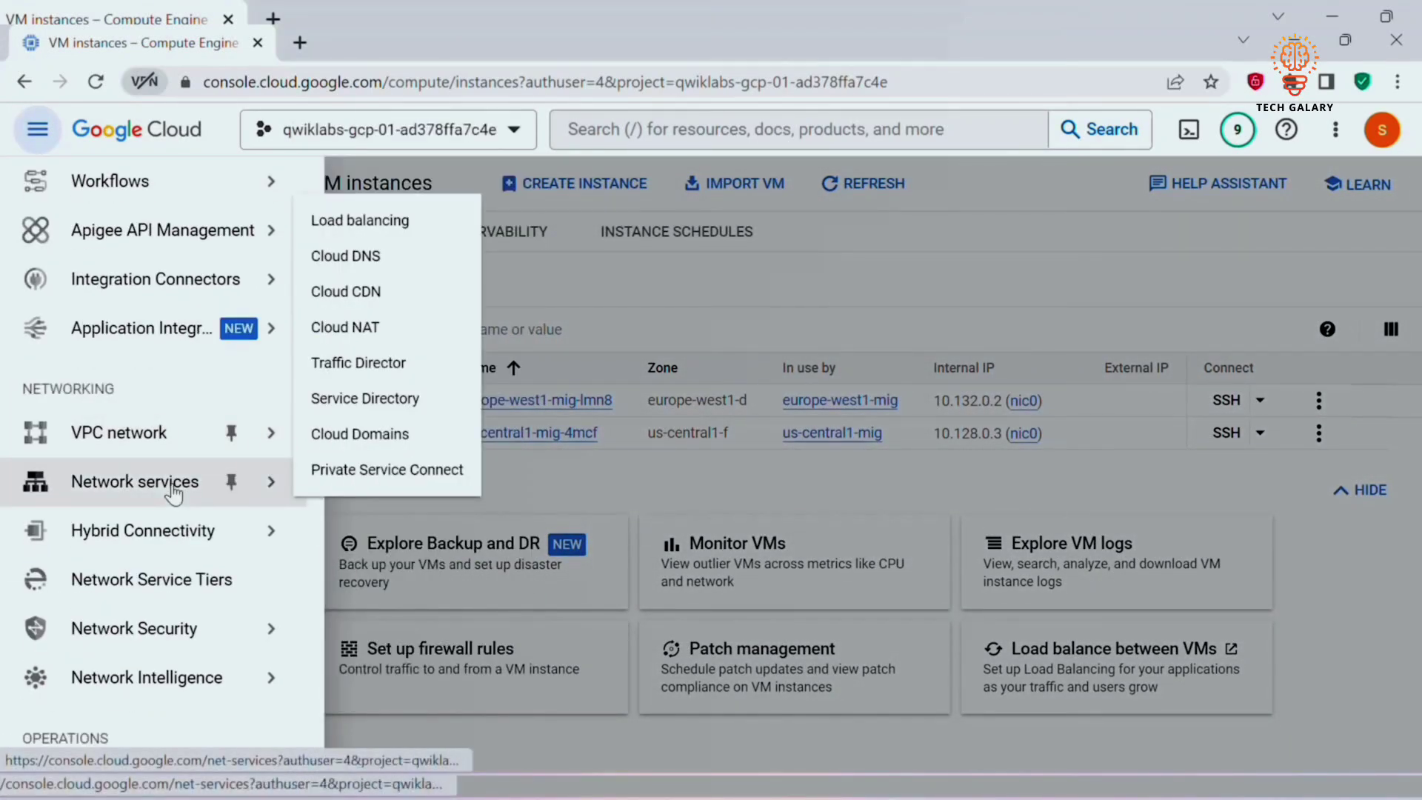
{"action": "left_click", "coordinate": [384, 229]}
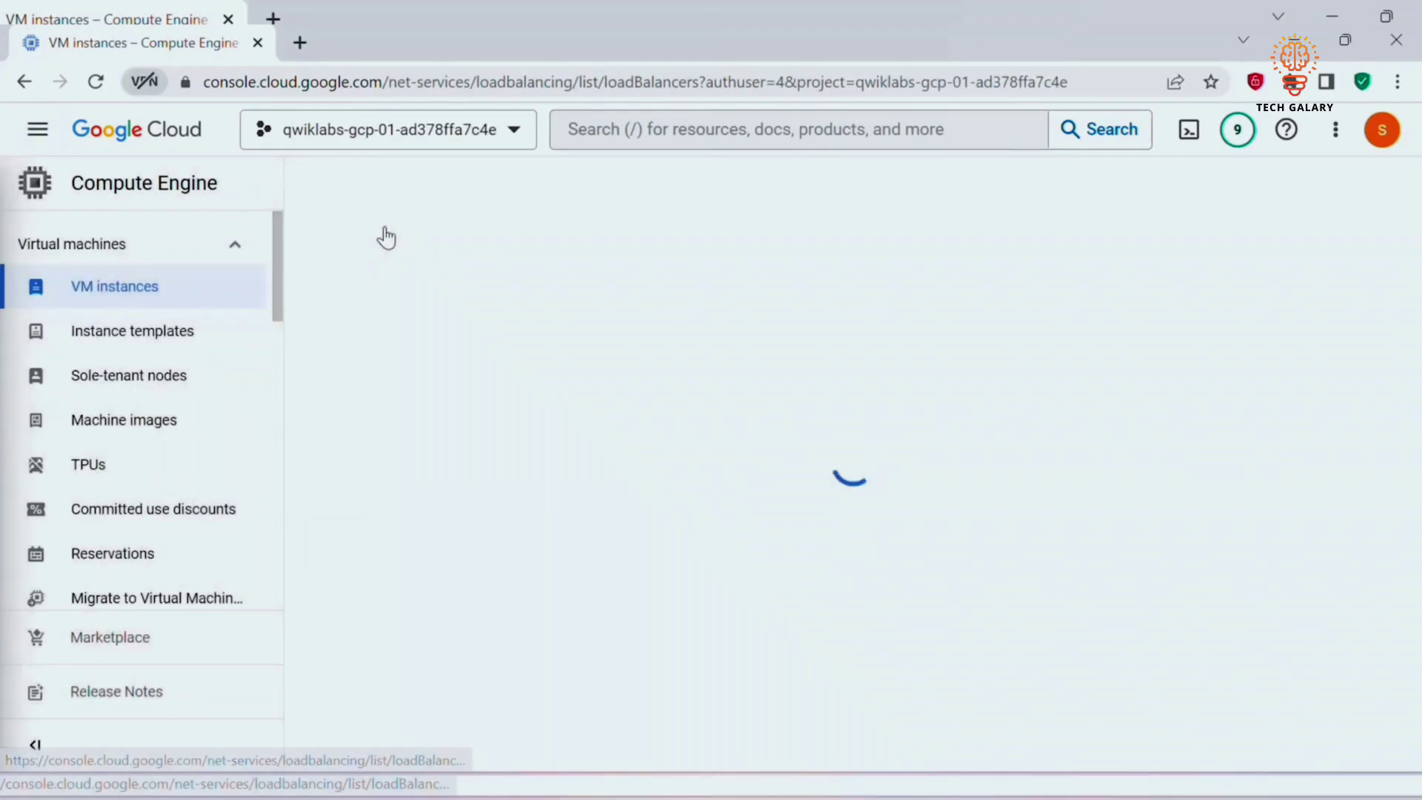
{"action": "left_click", "coordinate": [592, 183]}
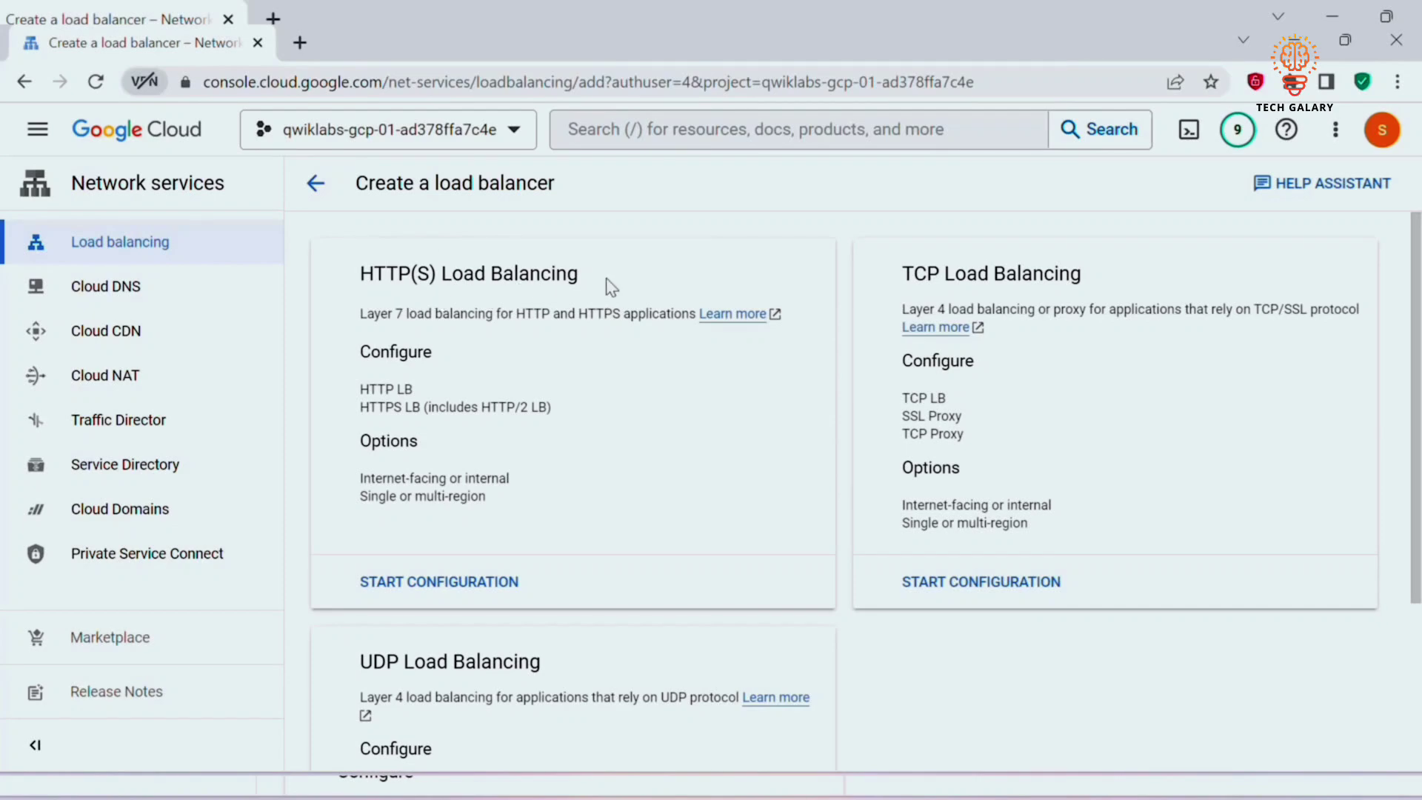
{"action": "left_click", "coordinate": [434, 585]}
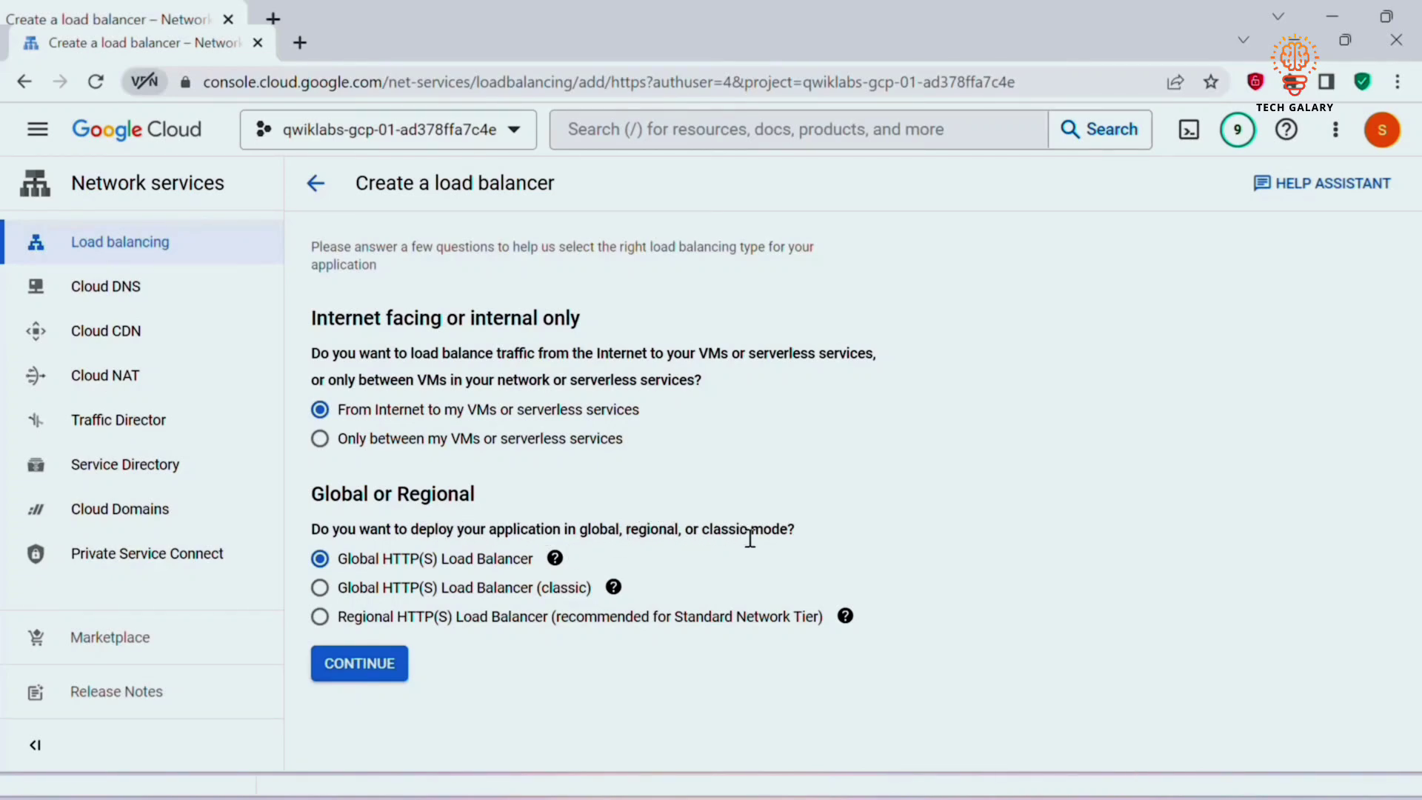
- Choose the internet-facing Global HTTP(S) Load Balancer (classic) type and name the load balancer http-lb
{"action": "left_click", "coordinate": [469, 591]}
{"action": "left_click", "coordinate": [355, 679]}
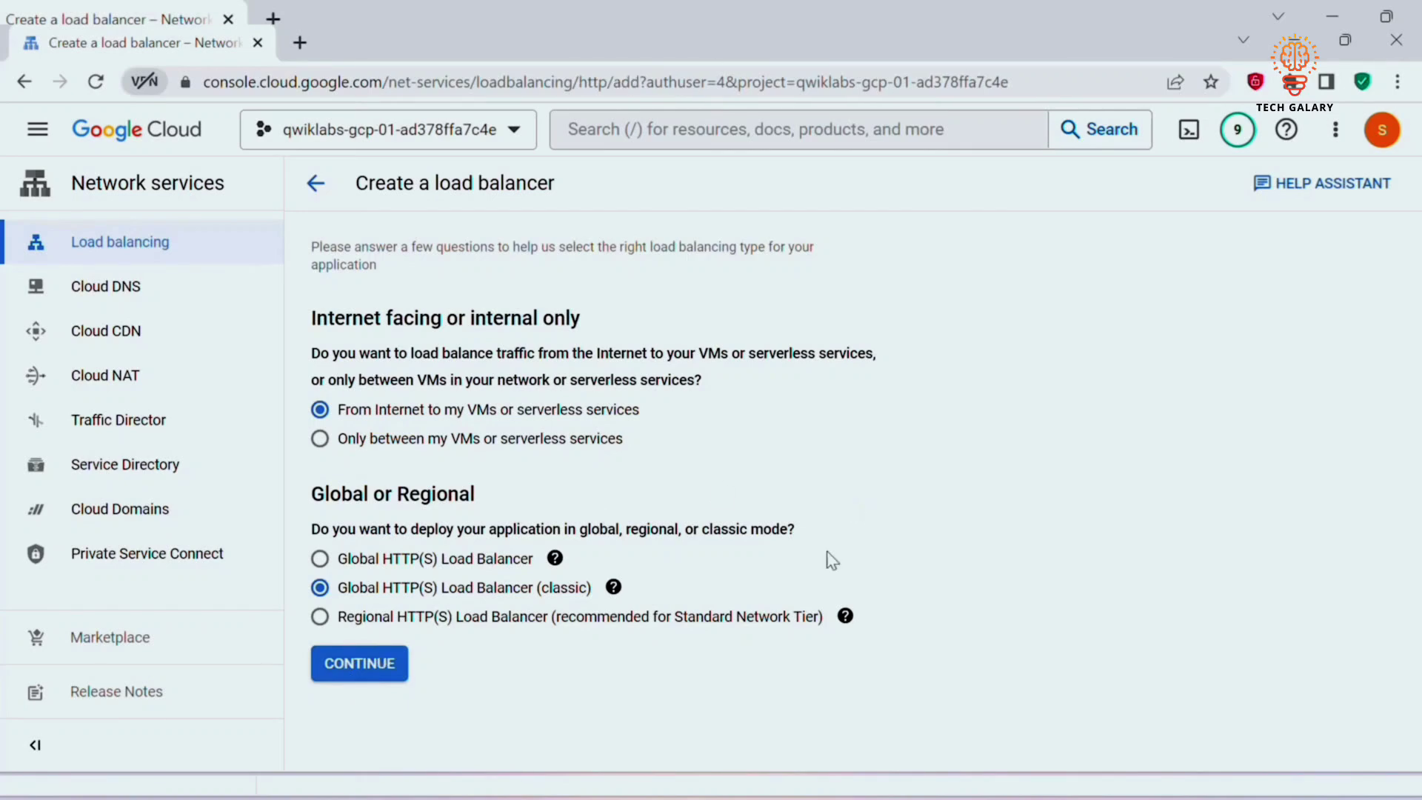
{"action": "left_click", "coordinate": [493, 250]}
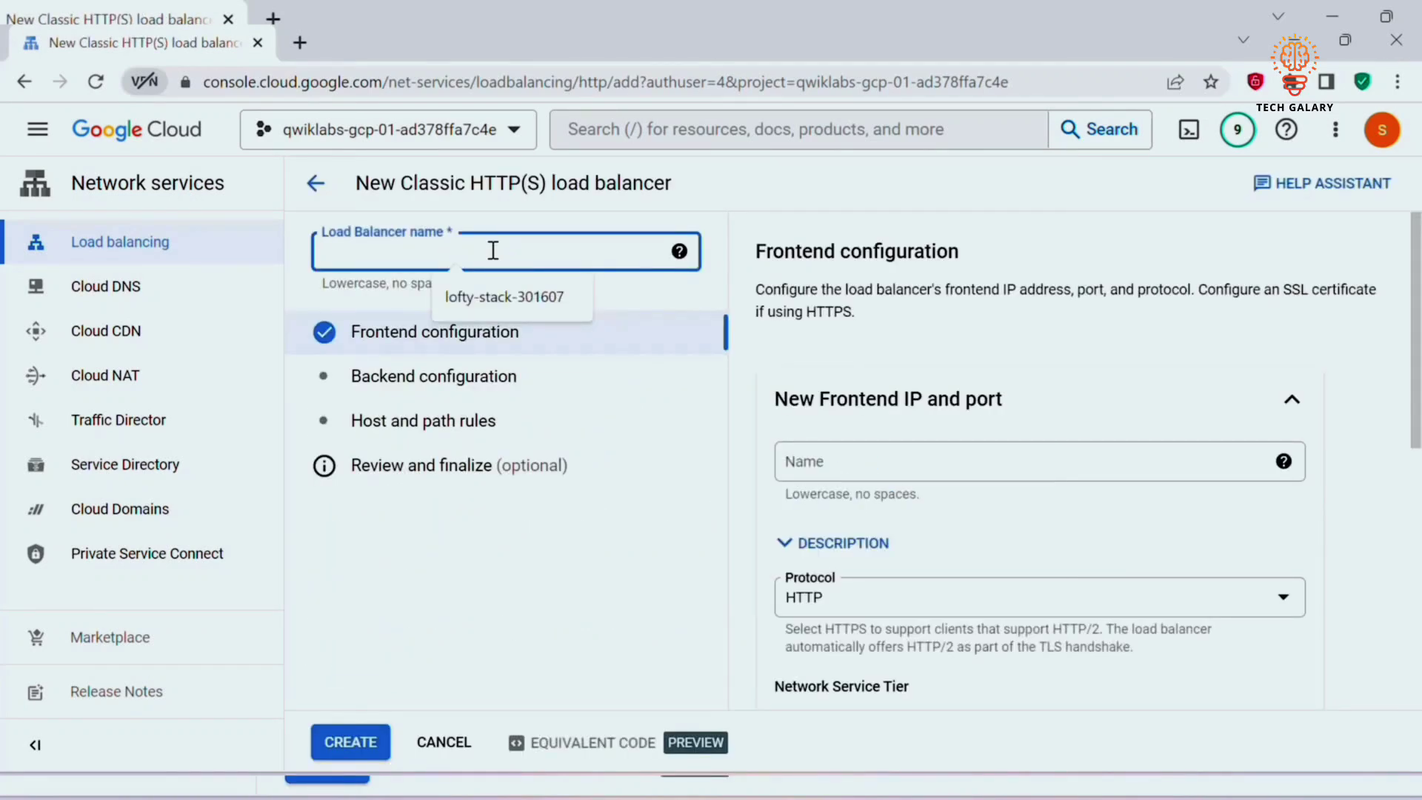
{"action": "type", "text": "http-lb"}
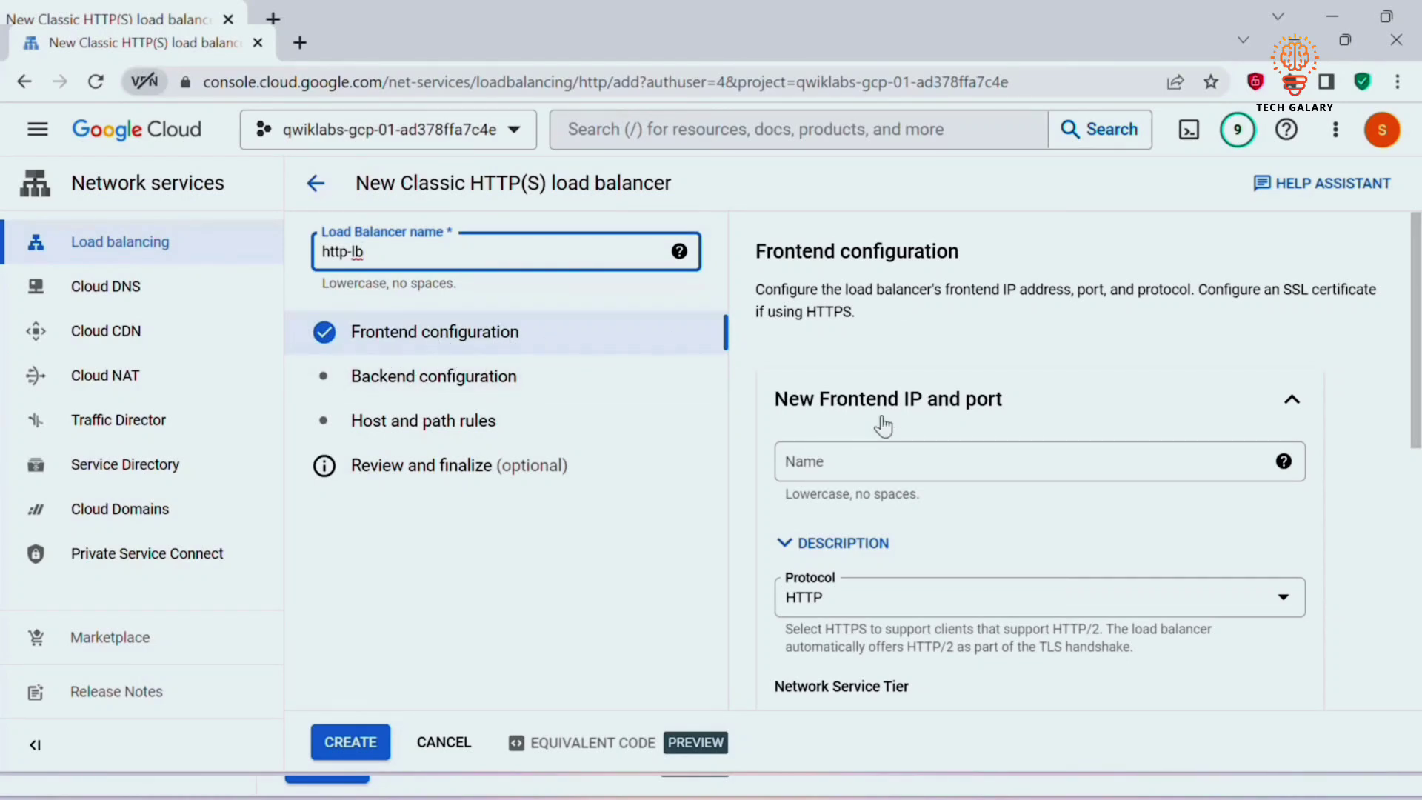
- Configure a frontend named frontend using HTTP, the Premium tier, IPv4 with an Ephemeral IP address, and port 80
{"action": "scroll", "coordinate": [852, 415], "scroll_direction": "down", "scroll_amount": 1}
{"action": "left_click", "coordinate": [857, 372]}
{"action": "type", "text": "f"}
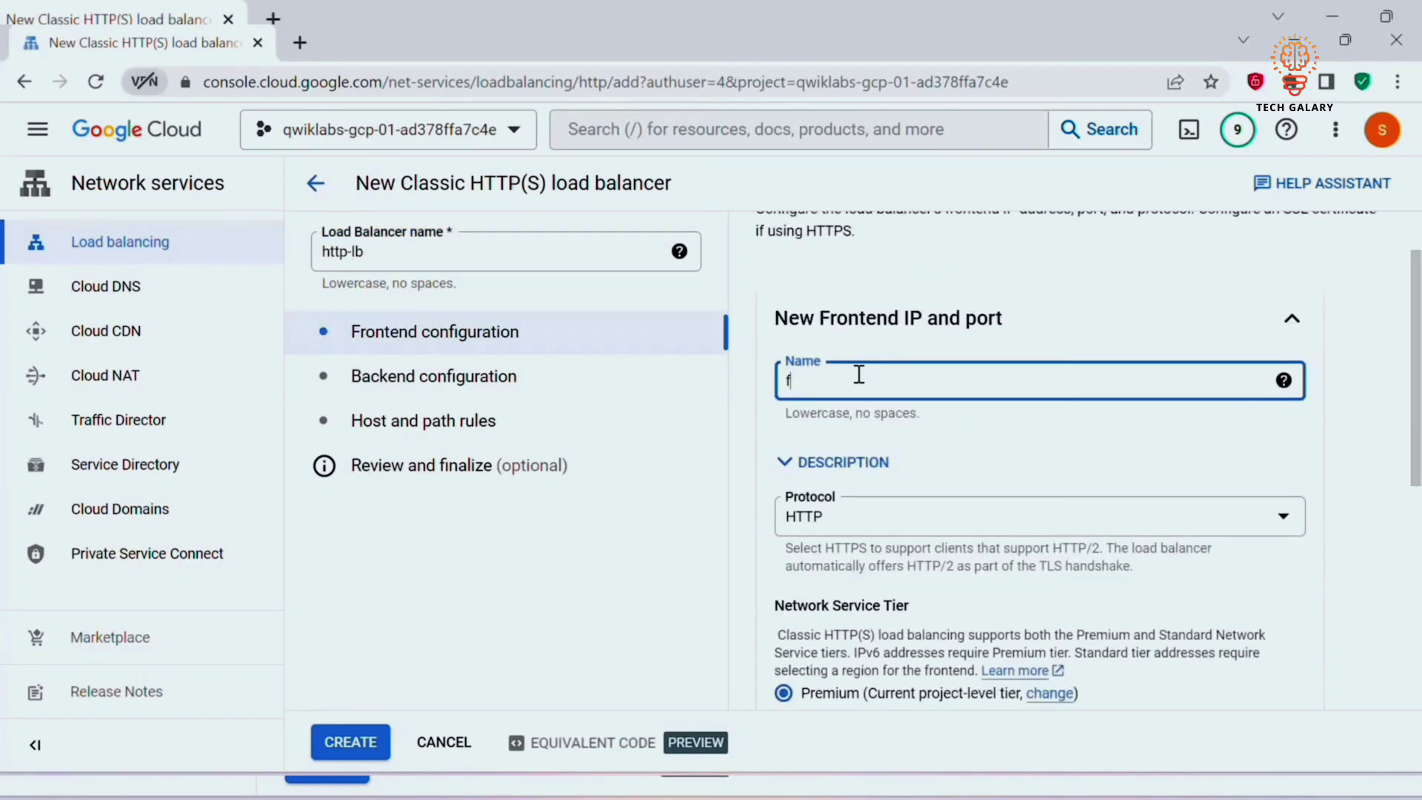
{"action": "type", "text": "rontend"}
{"action": "left_click", "coordinate": [937, 522]}
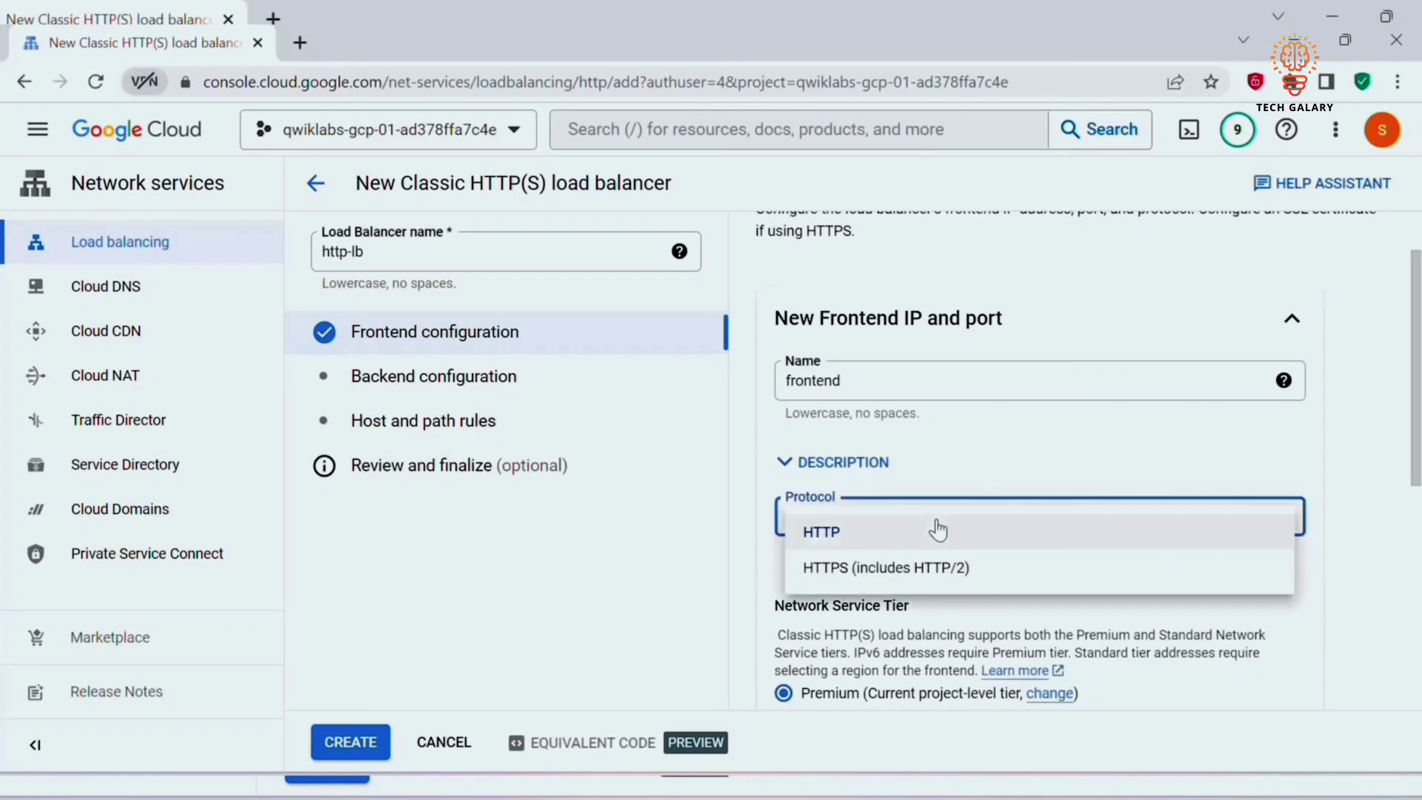
{"action": "left_click", "coordinate": [841, 540]}
{"action": "scroll", "coordinate": [1281, 474], "scroll_direction": "down", "scroll_amount": 2}
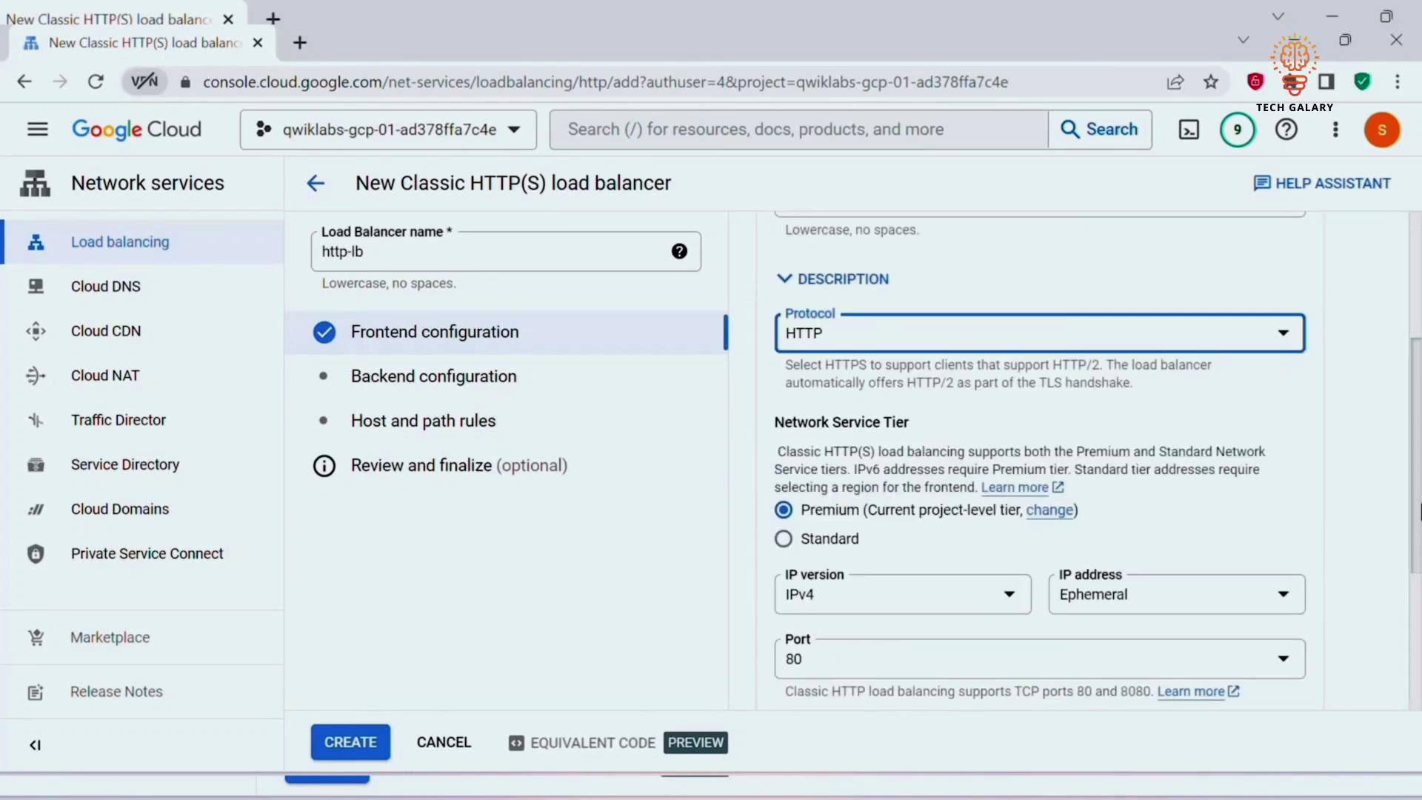
{"action": "left_click_drag", "start_coordinate": [1419, 511], "coordinate": [1419, 572]}
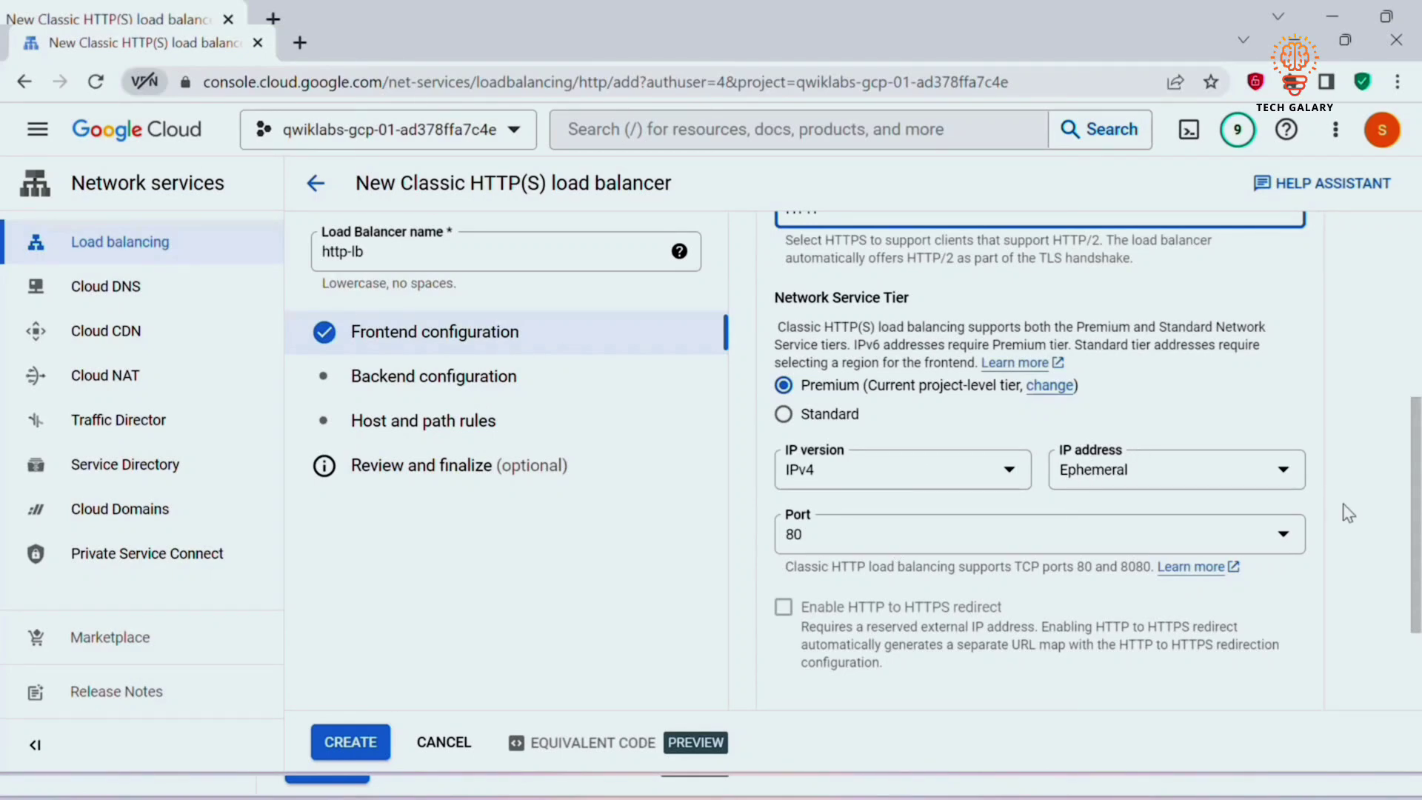
{"action": "scroll", "coordinate": [1283, 612], "scroll_direction": "down", "scroll_amount": 2}
{"action": "left_click", "coordinate": [1283, 612]}
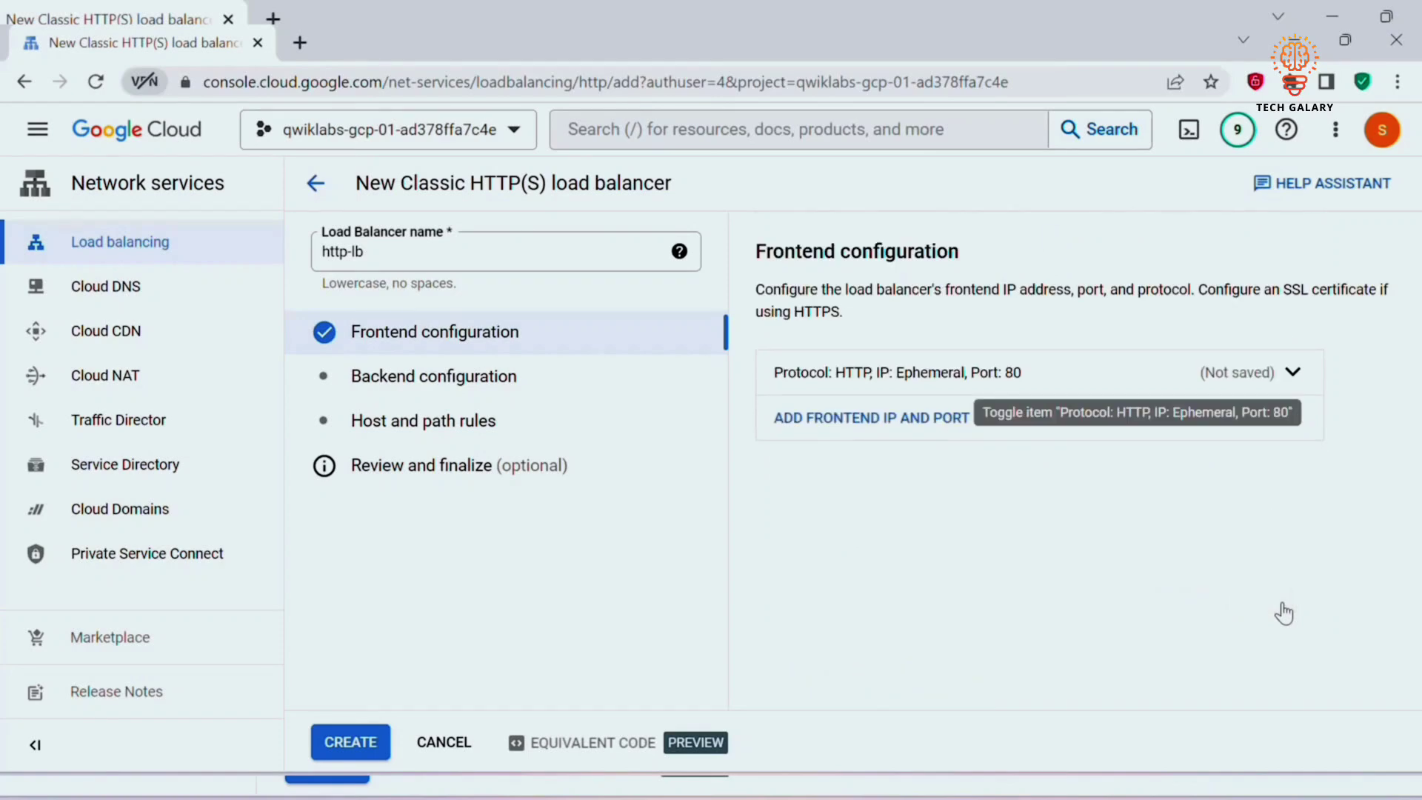
- Add a second, unnamed HTTP frontend using IPv6 with an Auto-allocate IP address and port 80
{"action": "left_click", "coordinate": [875, 423]}
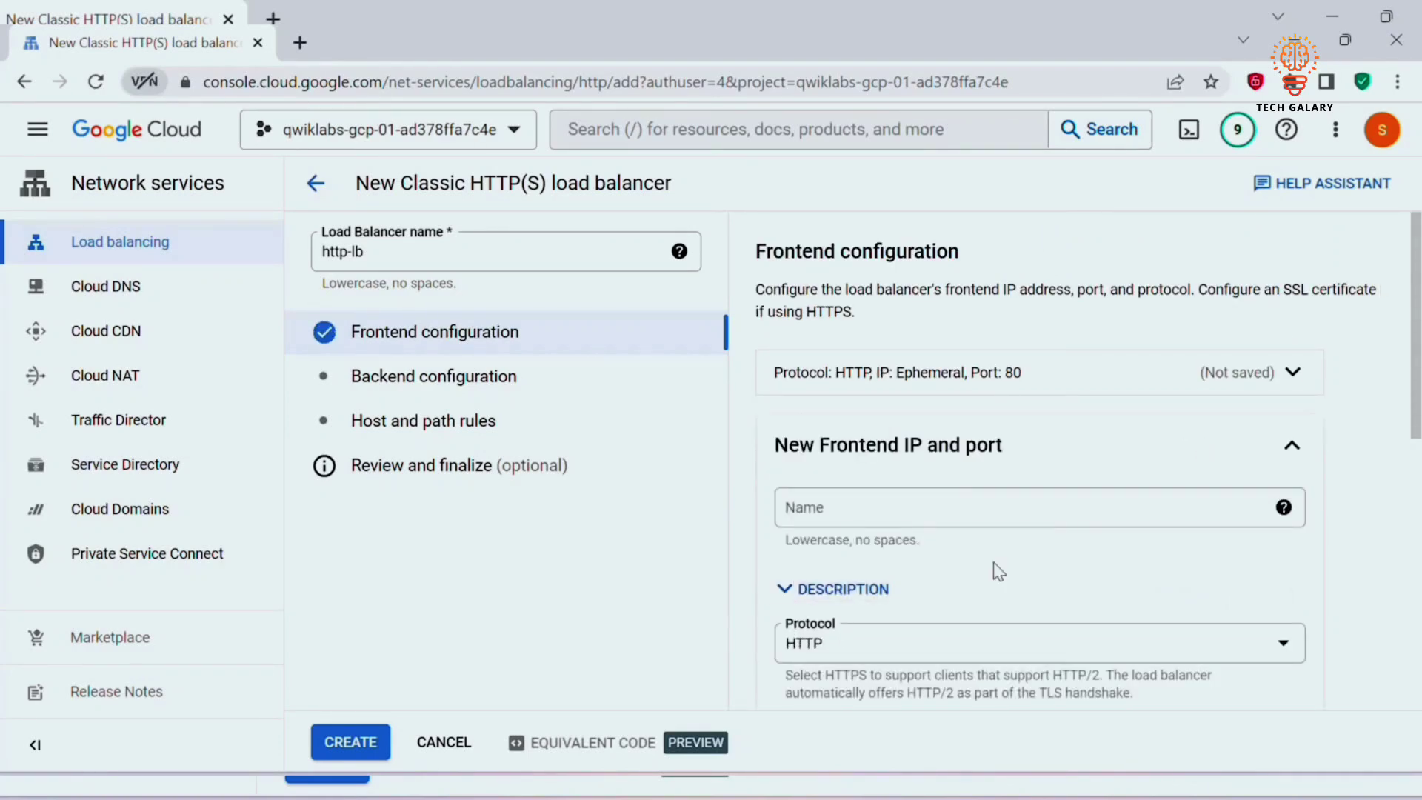
{"action": "scroll", "coordinate": [1345, 469], "scroll_direction": "down", "scroll_amount": 4}
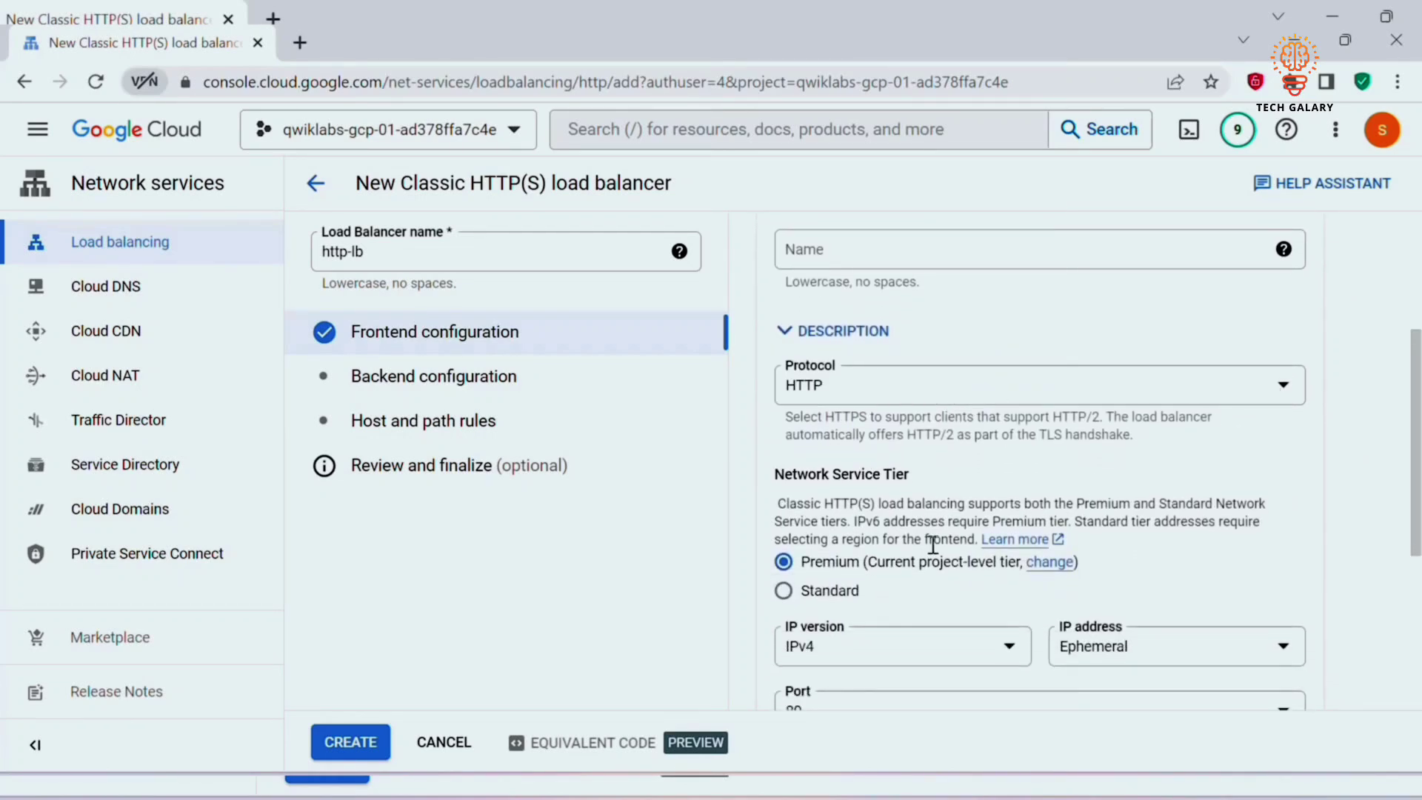
{"action": "scroll", "coordinate": [1342, 457], "scroll_direction": "down", "scroll_amount": 3}
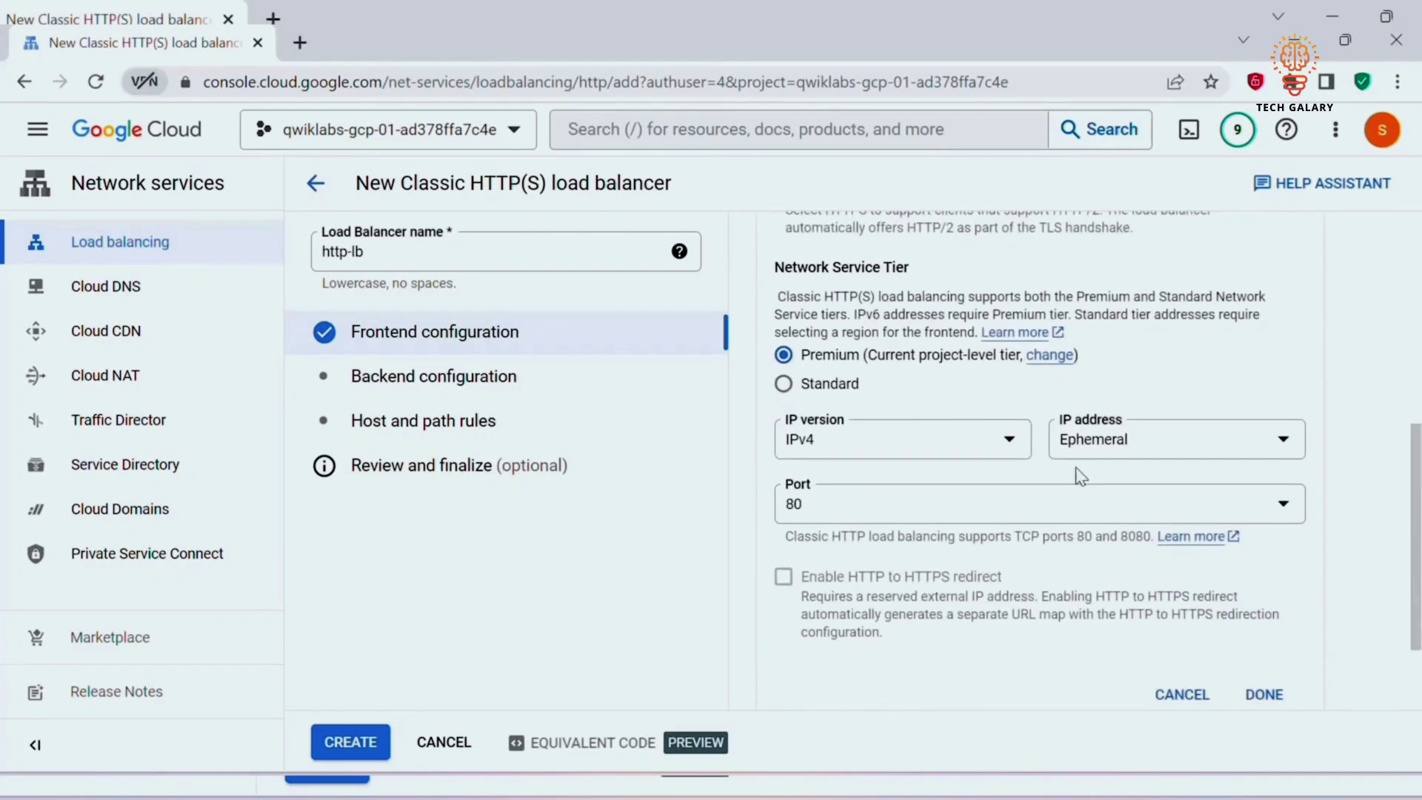
{"action": "left_click", "coordinate": [976, 453]}
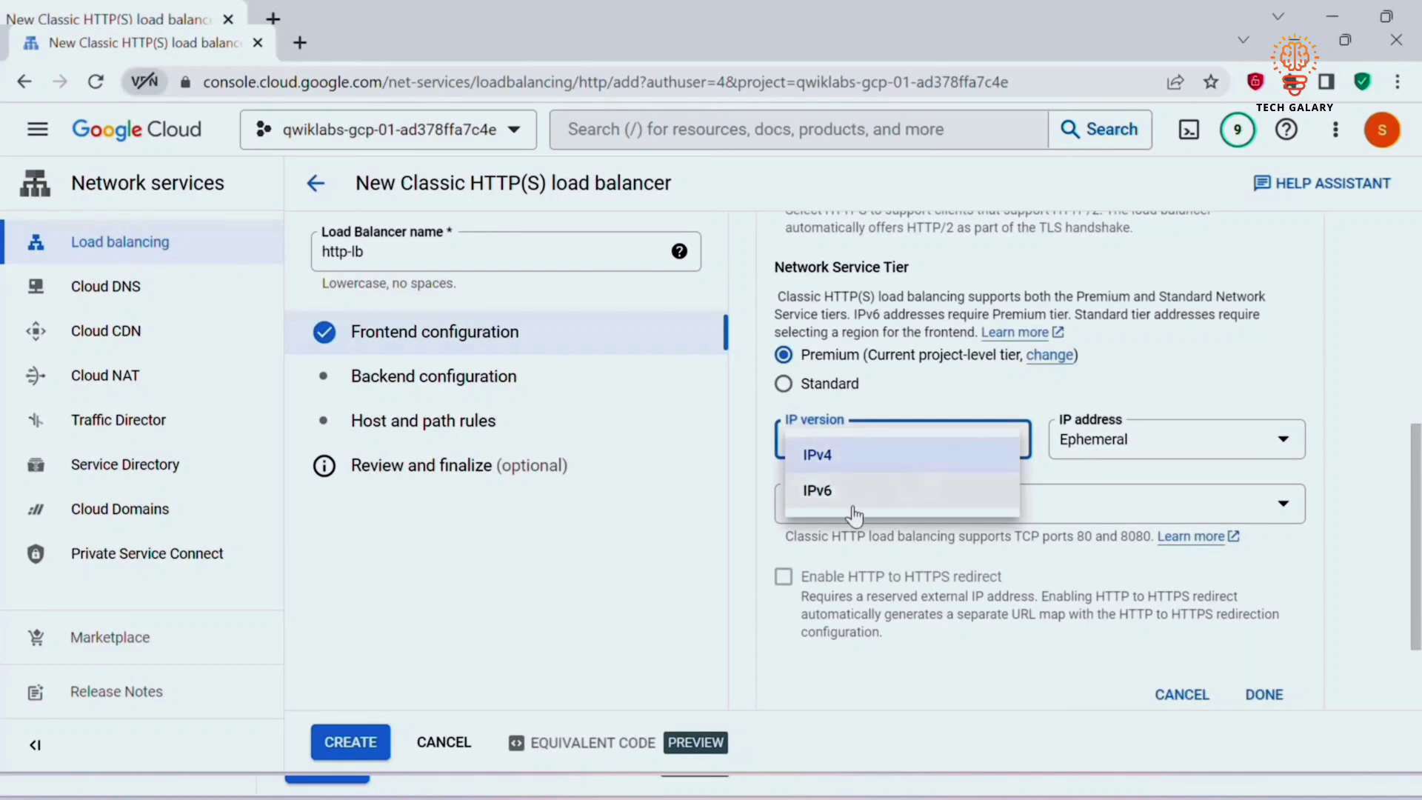
{"action": "left_click", "coordinate": [920, 489]}
{"action": "left_click", "coordinate": [1170, 448]}
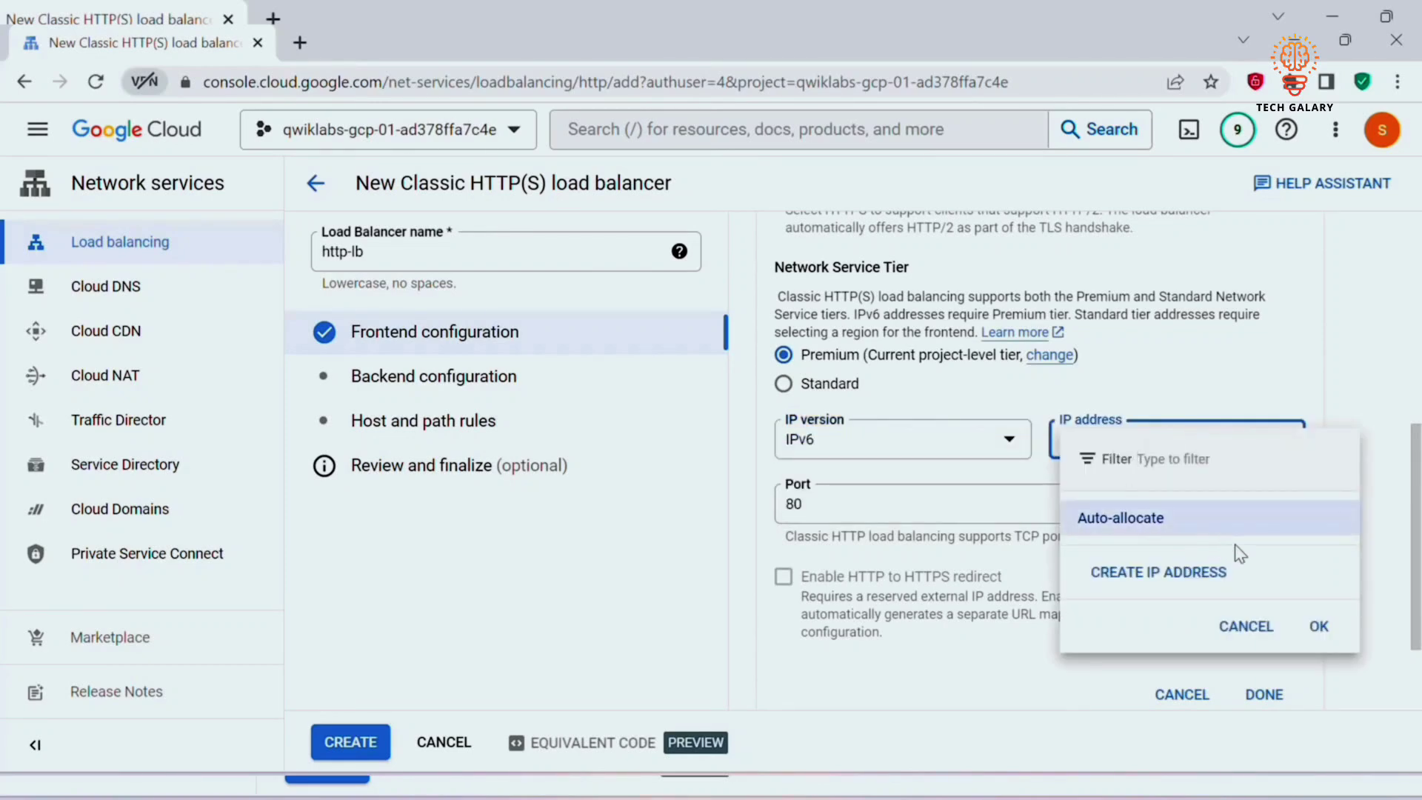
{"action": "left_click", "coordinate": [1223, 497]}
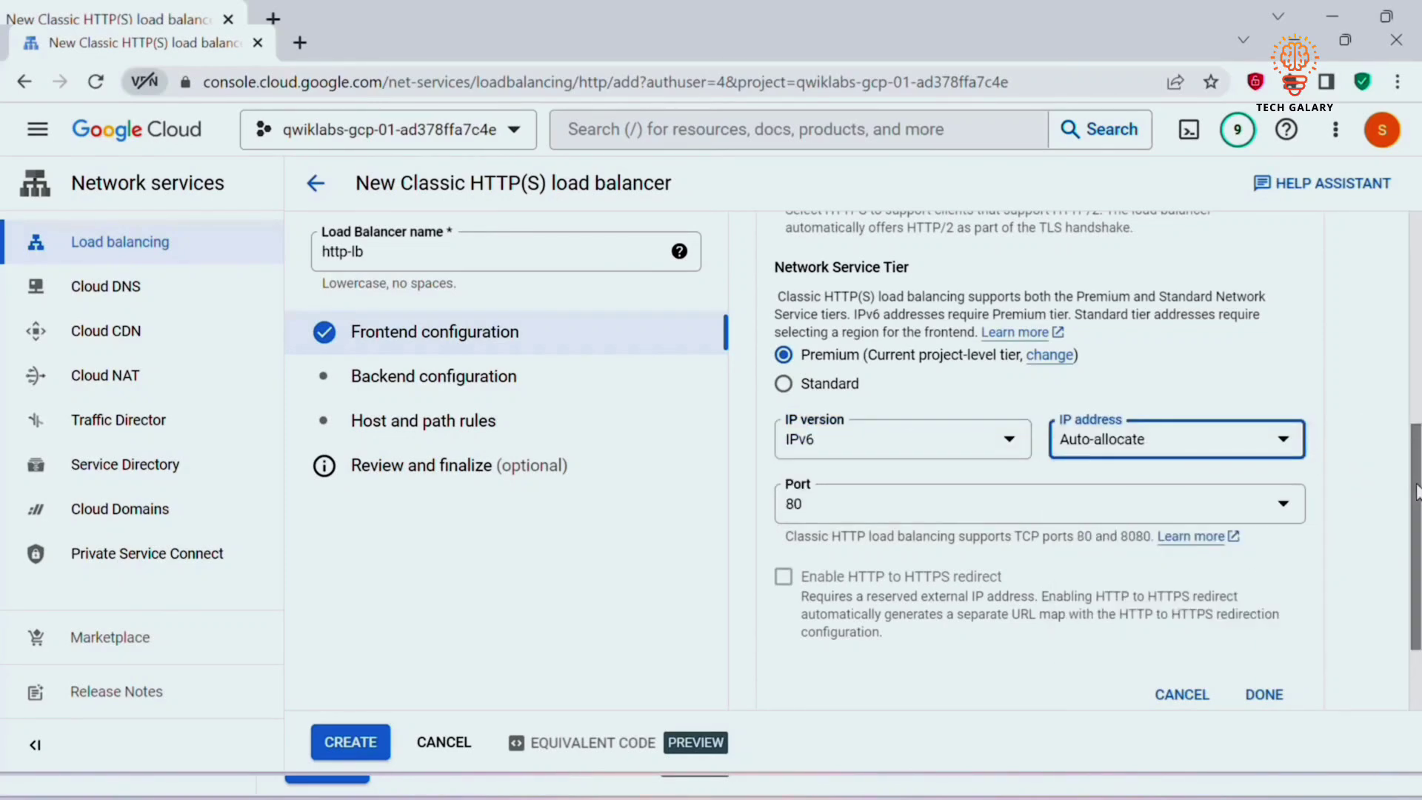
{"action": "scroll", "coordinate": [1416, 493], "scroll_direction": "down", "scroll_amount": 2}
{"action": "left_click", "coordinate": [1272, 592]}
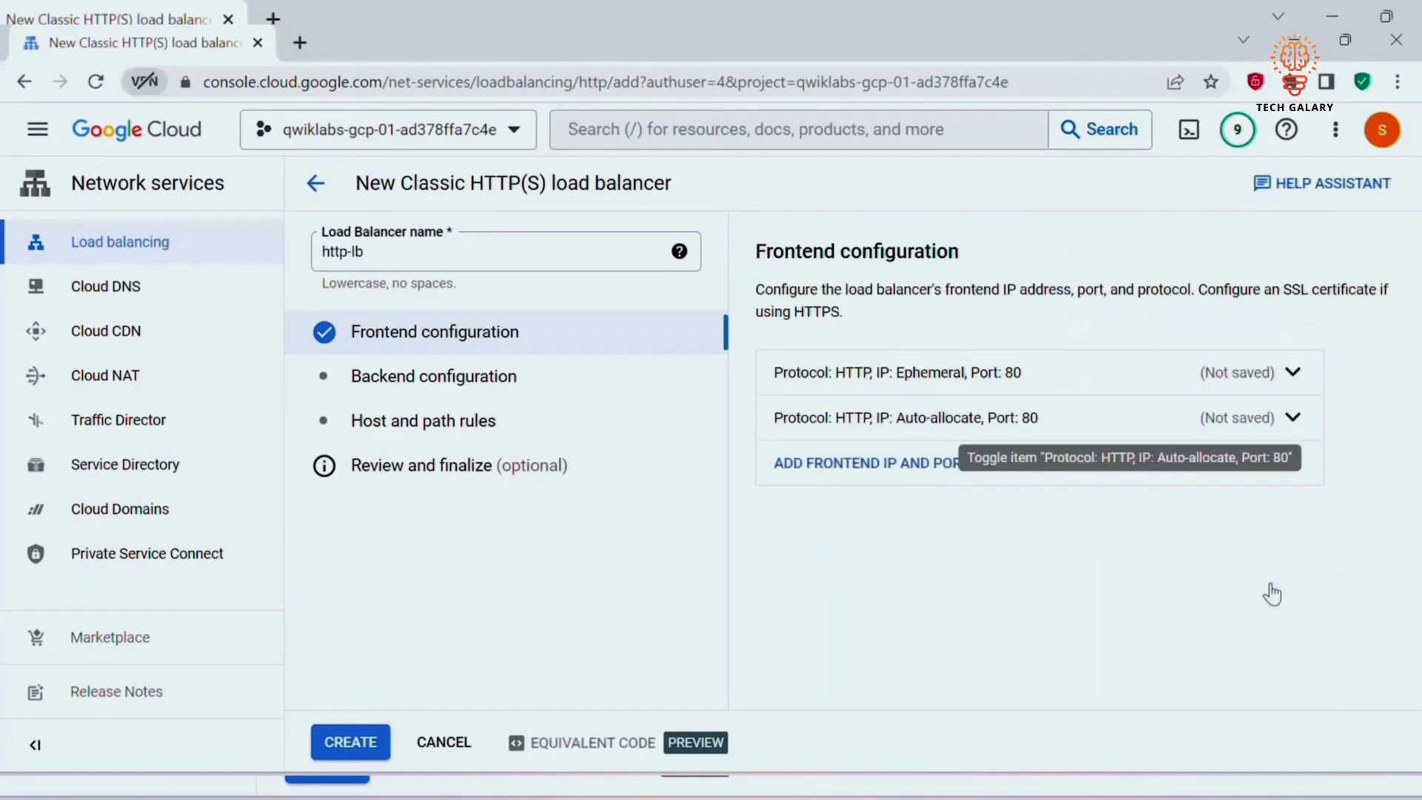
- Begin a new backend service in the load balancer's backend configuration and name it http-backend
{"action": "left_click", "coordinate": [489, 382]}
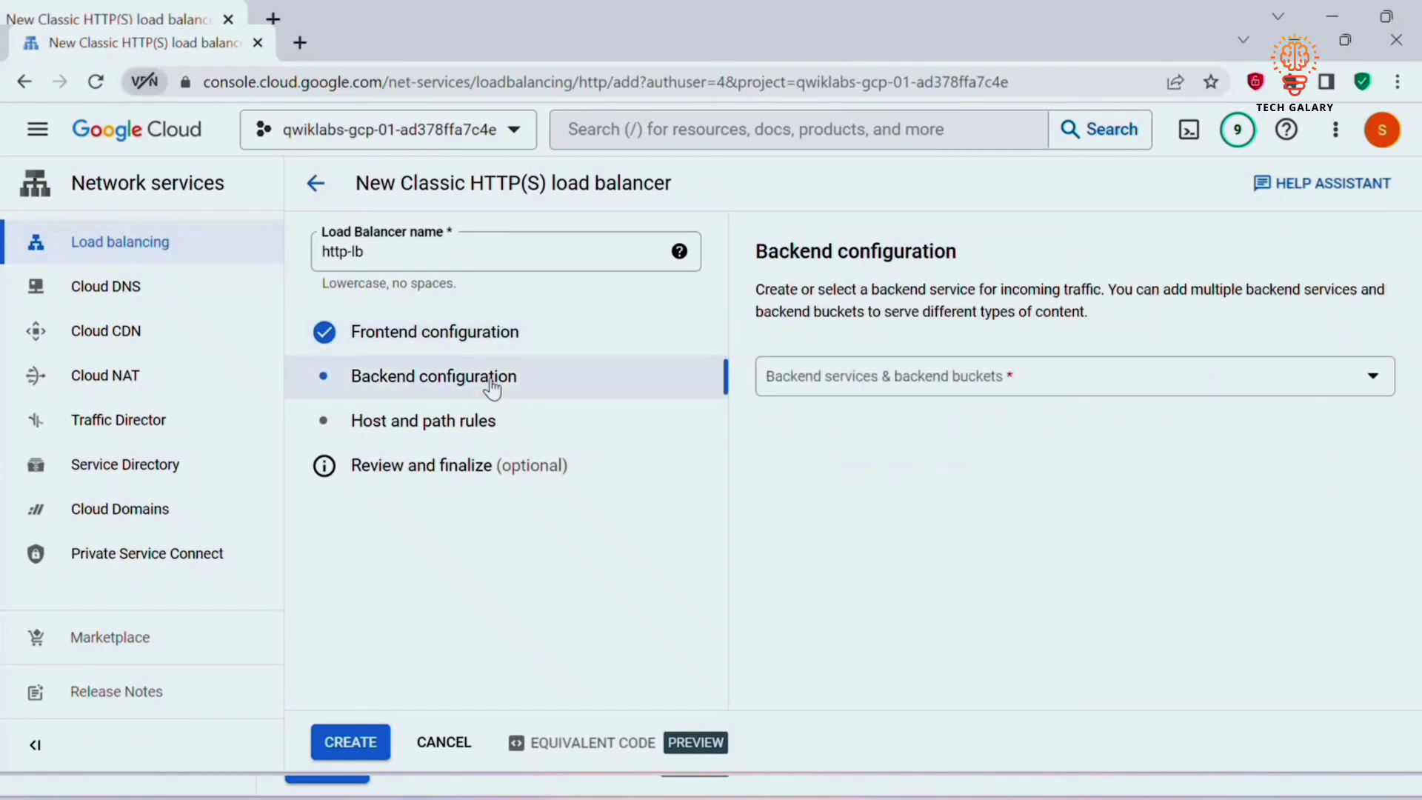
{"action": "left_click", "coordinate": [865, 376]}
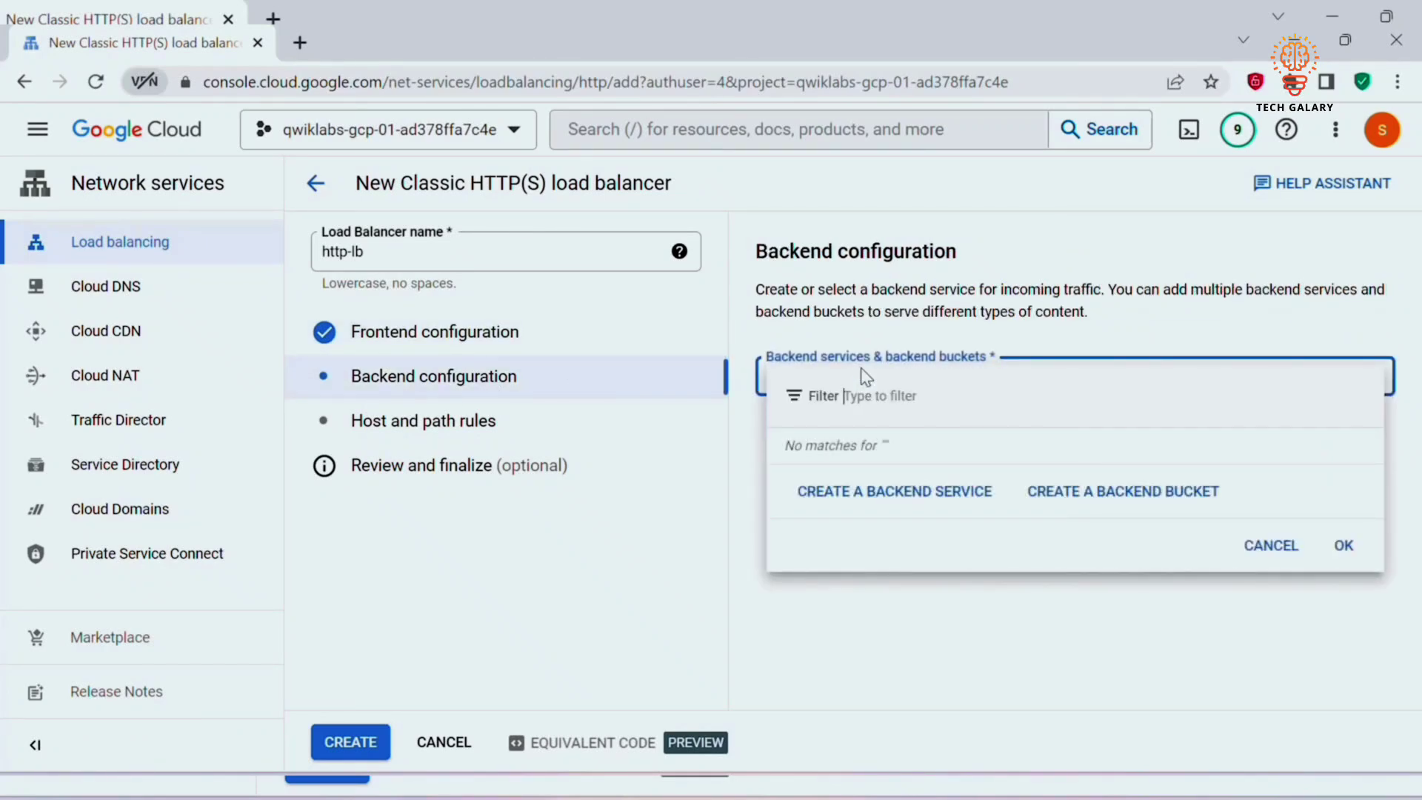
{"action": "left_click", "coordinate": [918, 494]}
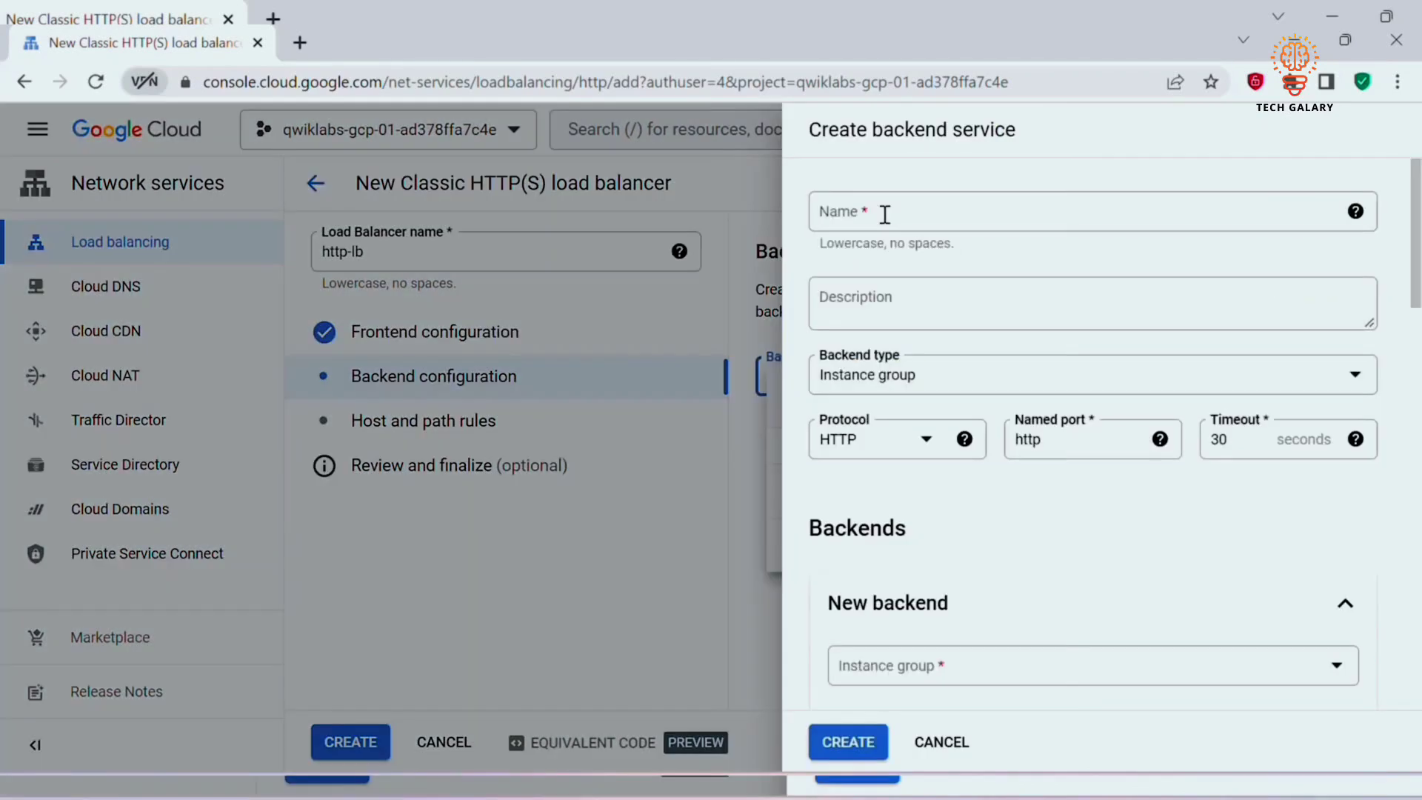
{"action": "left_click", "coordinate": [885, 214]}
{"action": "type", "text": "http"}
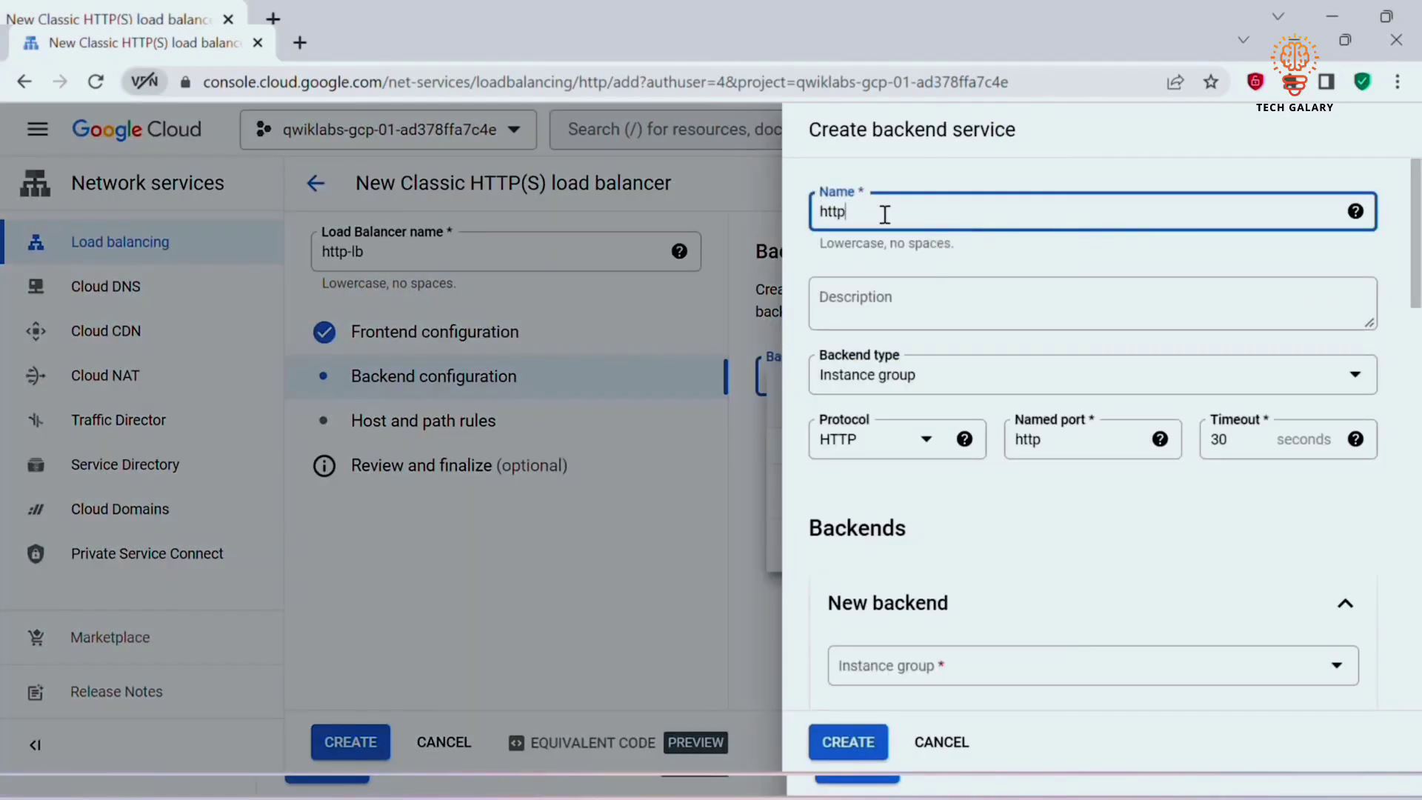
{"action": "type", "text": "-backend"}
- Select us-central1-mig as the instance group of the http-backend service's first backend and set its port number to 80
{"action": "scroll", "coordinate": [1040, 475], "scroll_direction": "down", "scroll_amount": 3}
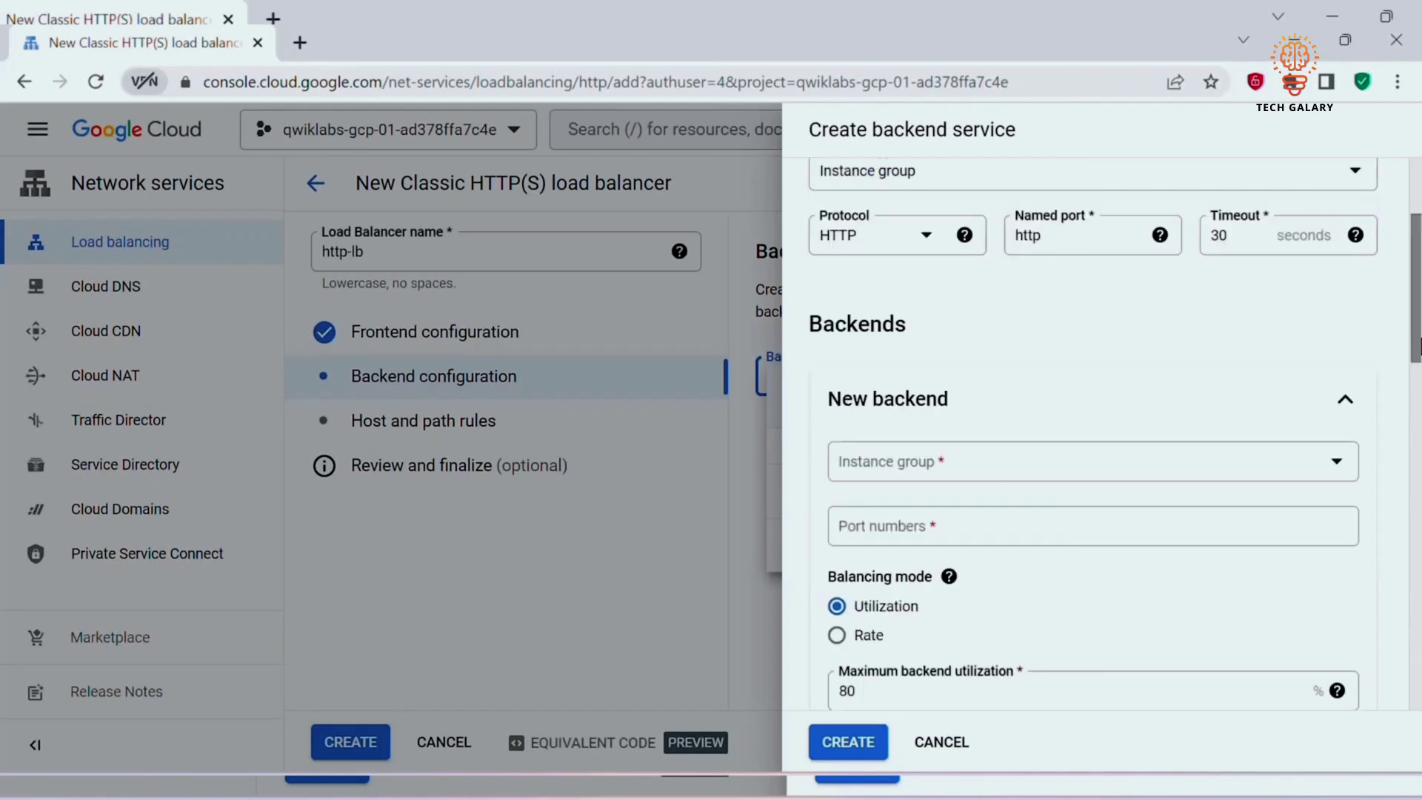
{"action": "left_click", "coordinate": [994, 471]}
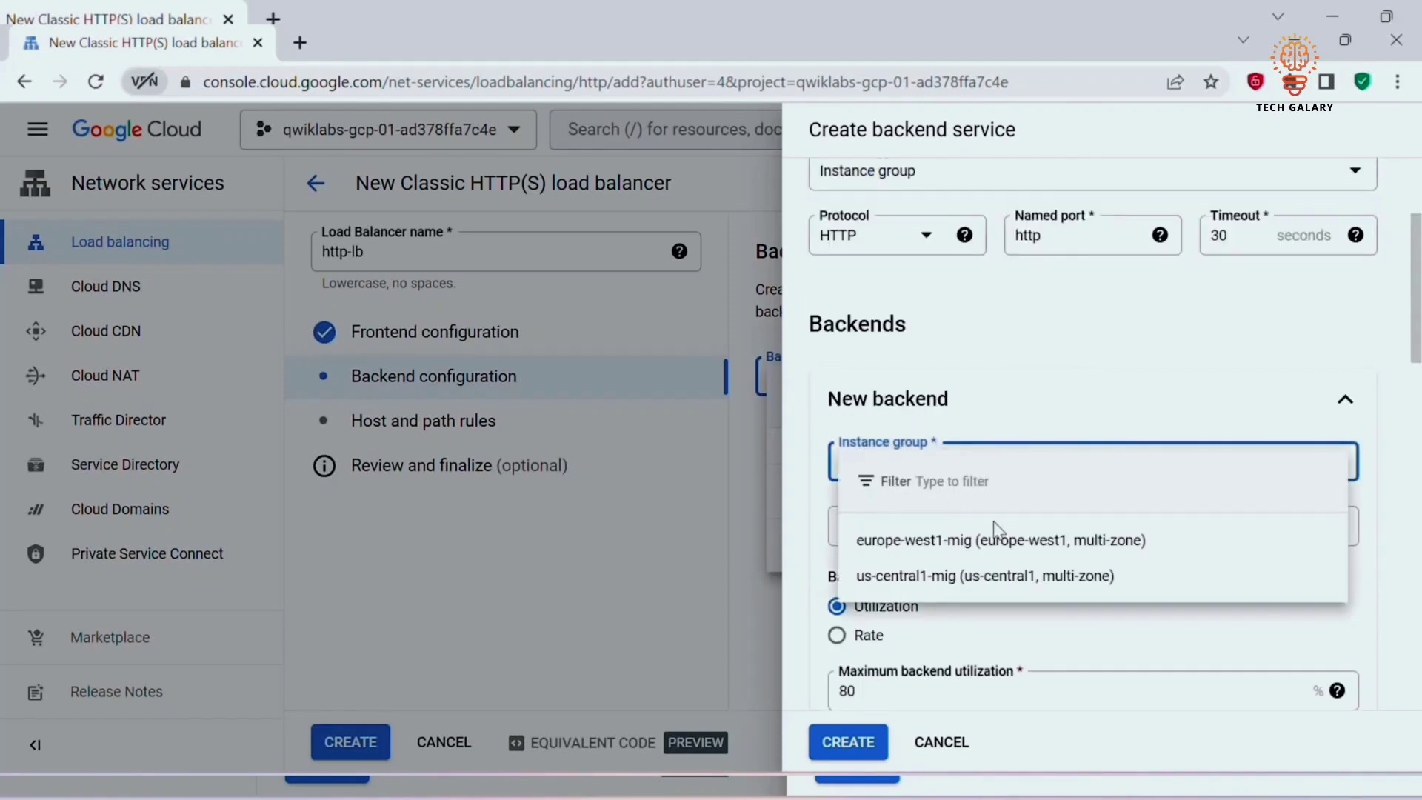
{"action": "left_click", "coordinate": [939, 577]}
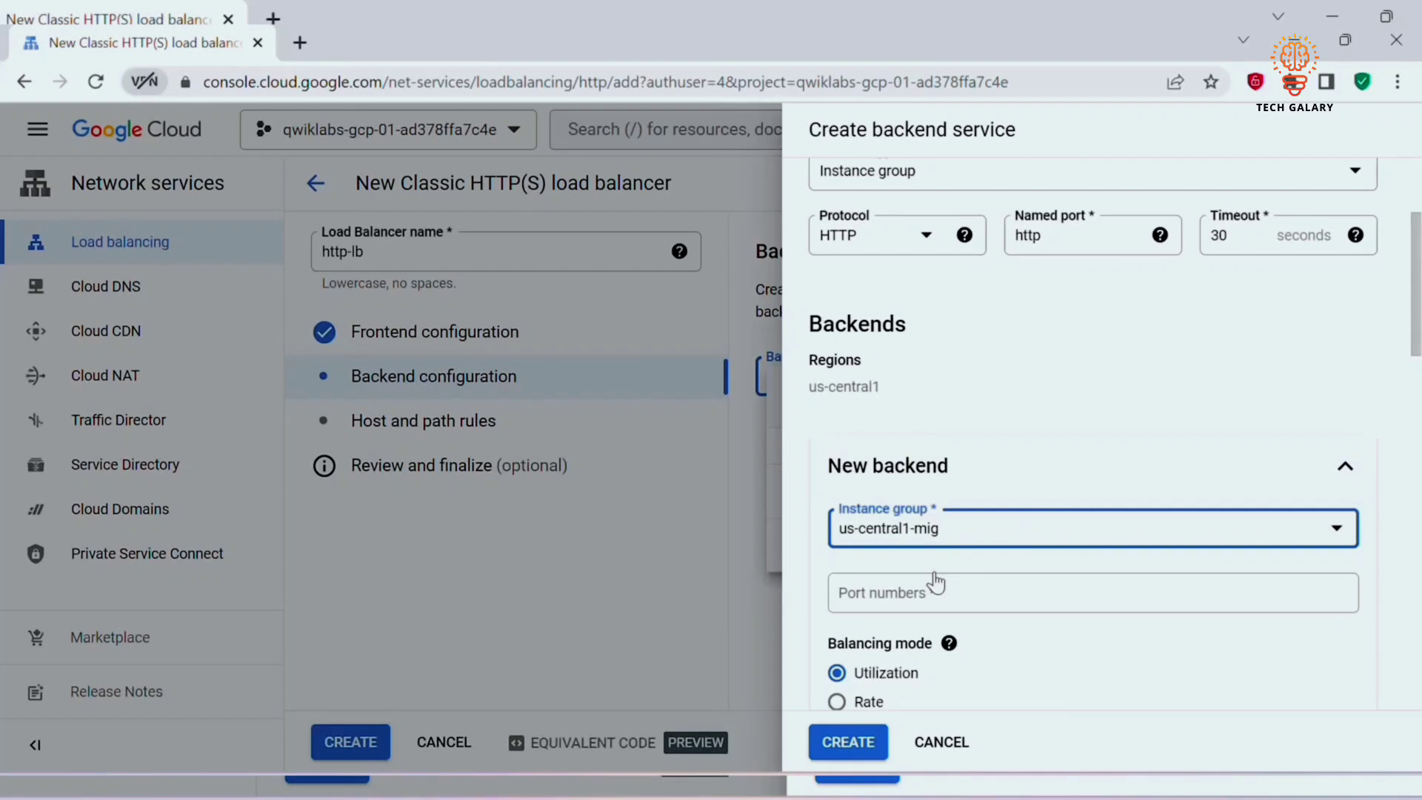
{"action": "left_click", "coordinate": [944, 597]}
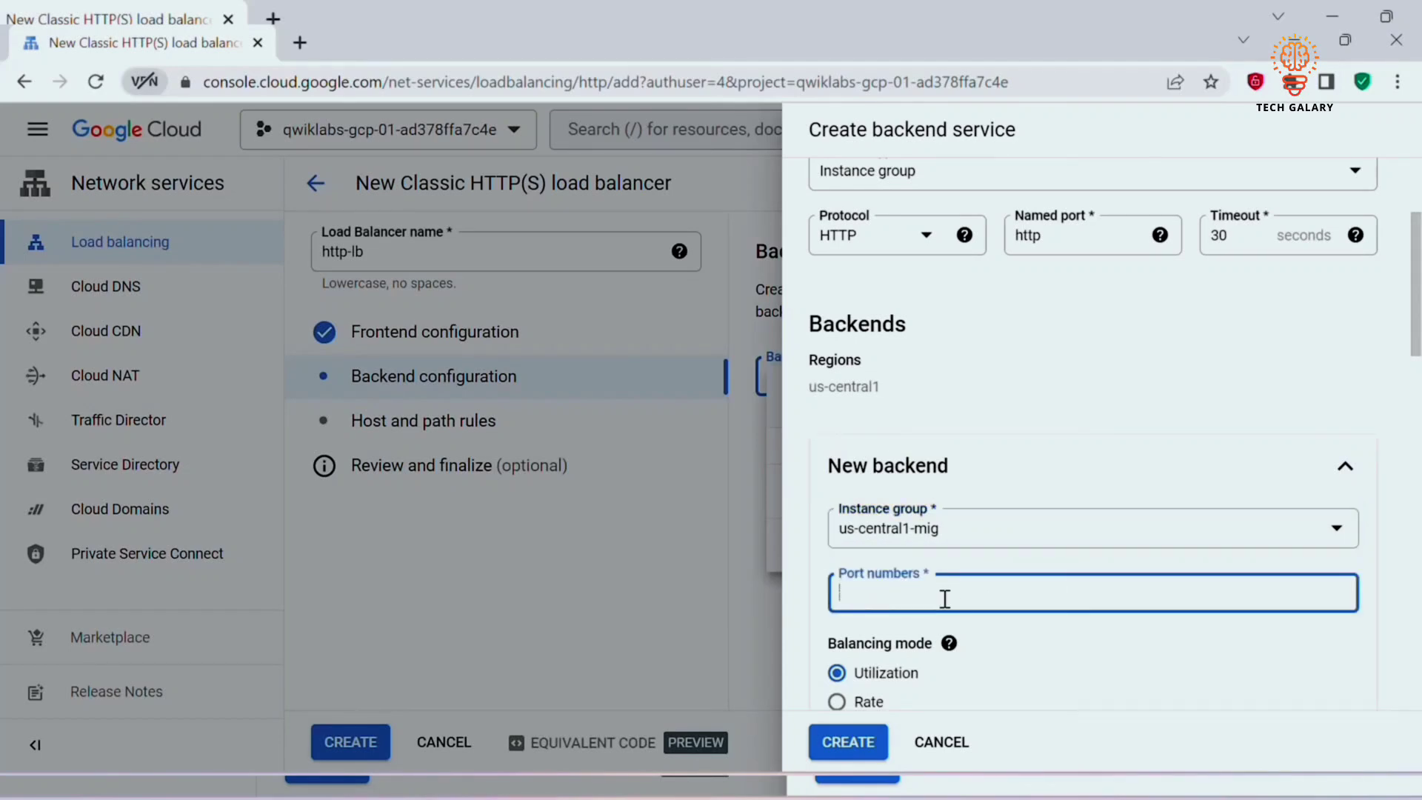
{"action": "type", "text": "80"}
- Set the us-central1-mig backend's balancing mode to Rate with a maximum of 50 RPS per instance and 100% capacity
{"action": "scroll", "coordinate": [1187, 563], "scroll_direction": "down", "scroll_amount": 4}
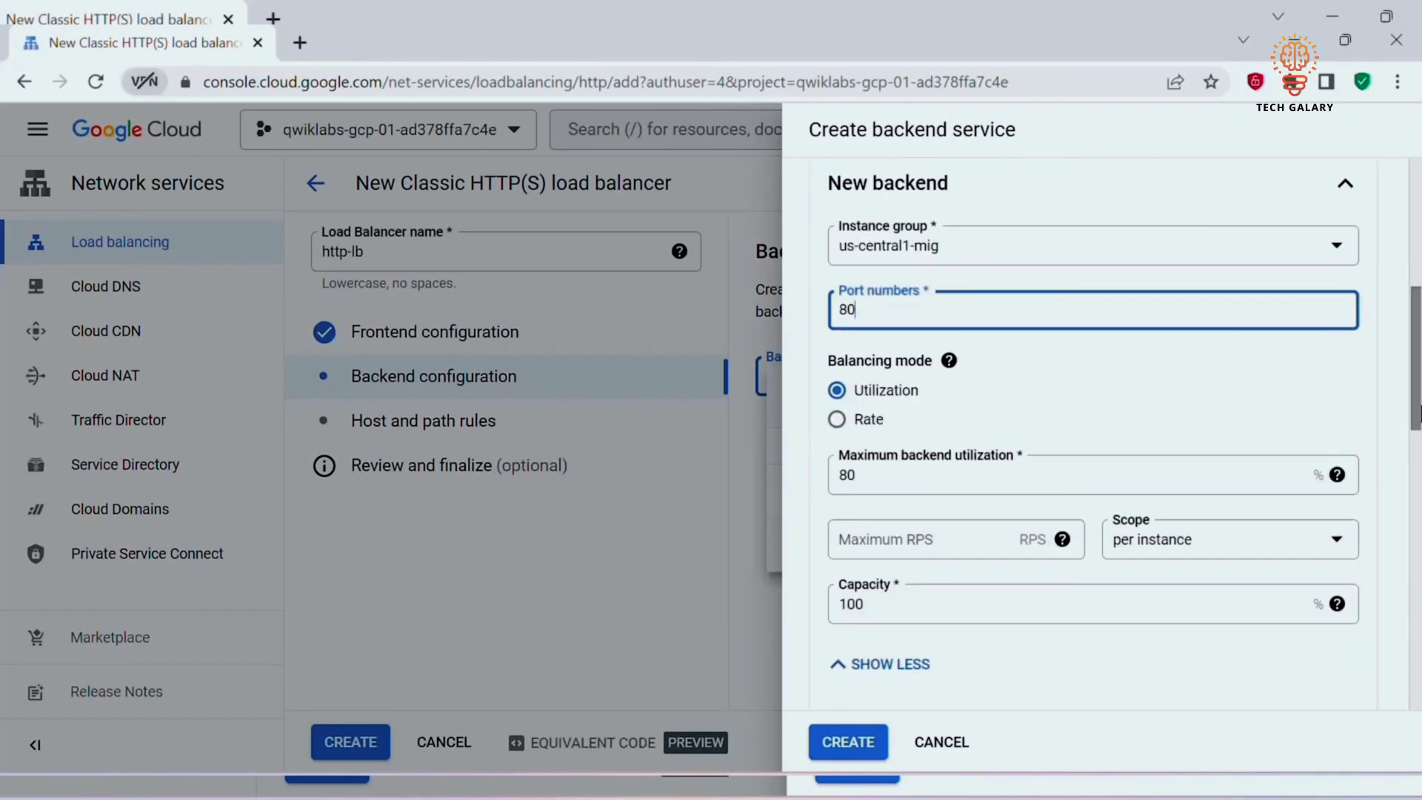
{"action": "left_click", "coordinate": [949, 360]}
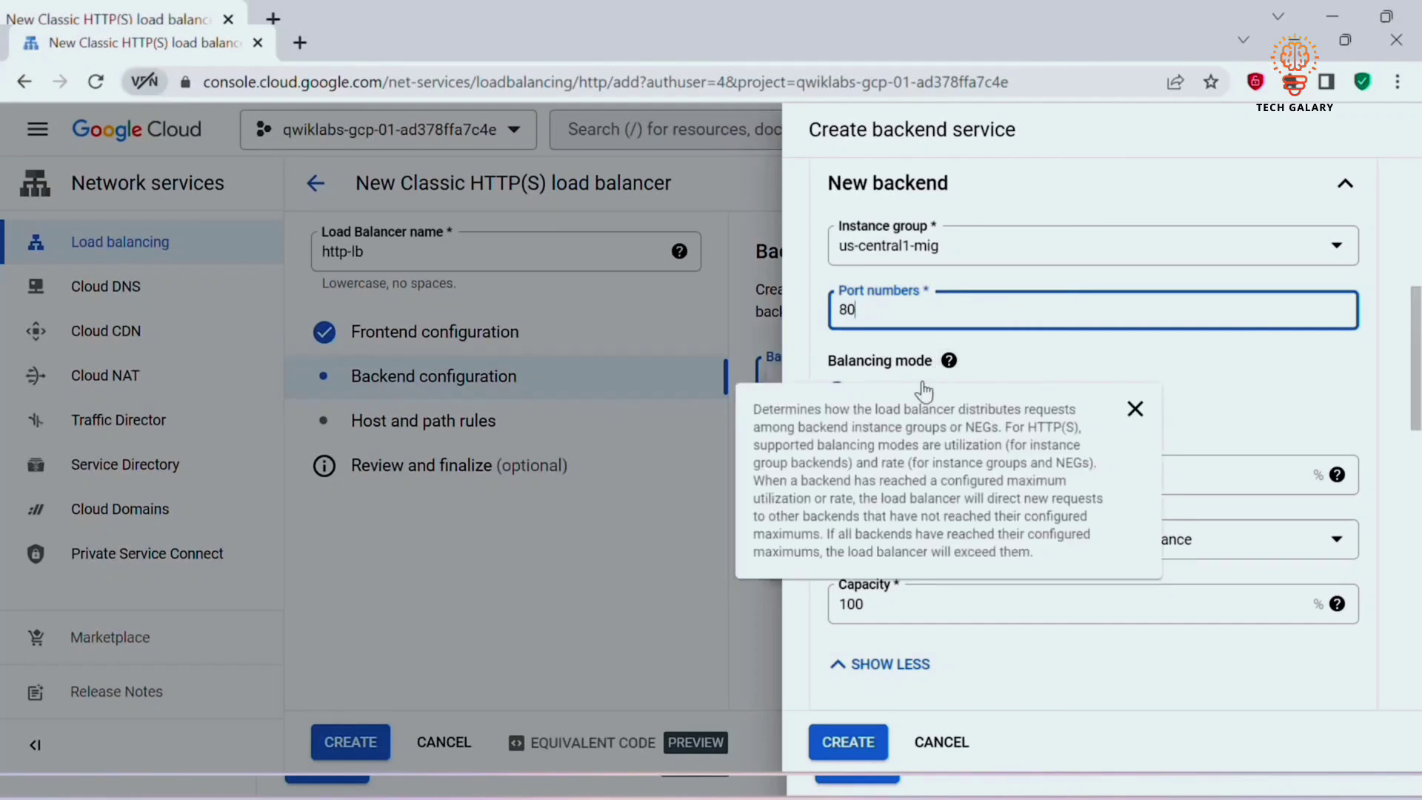
{"action": "left_click", "coordinate": [1101, 375]}
{"action": "left_click", "coordinate": [837, 419]}
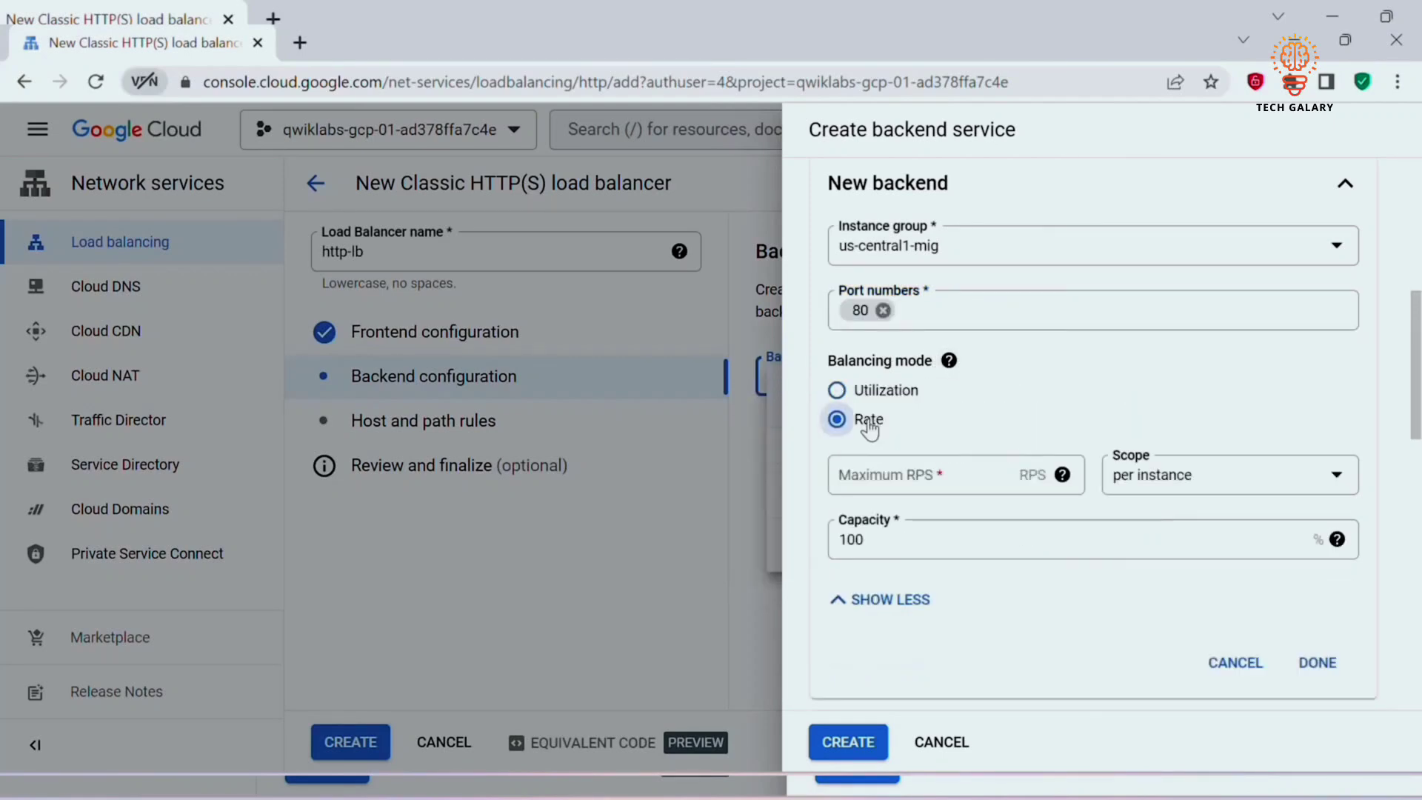
{"action": "left_click", "coordinate": [927, 474]}
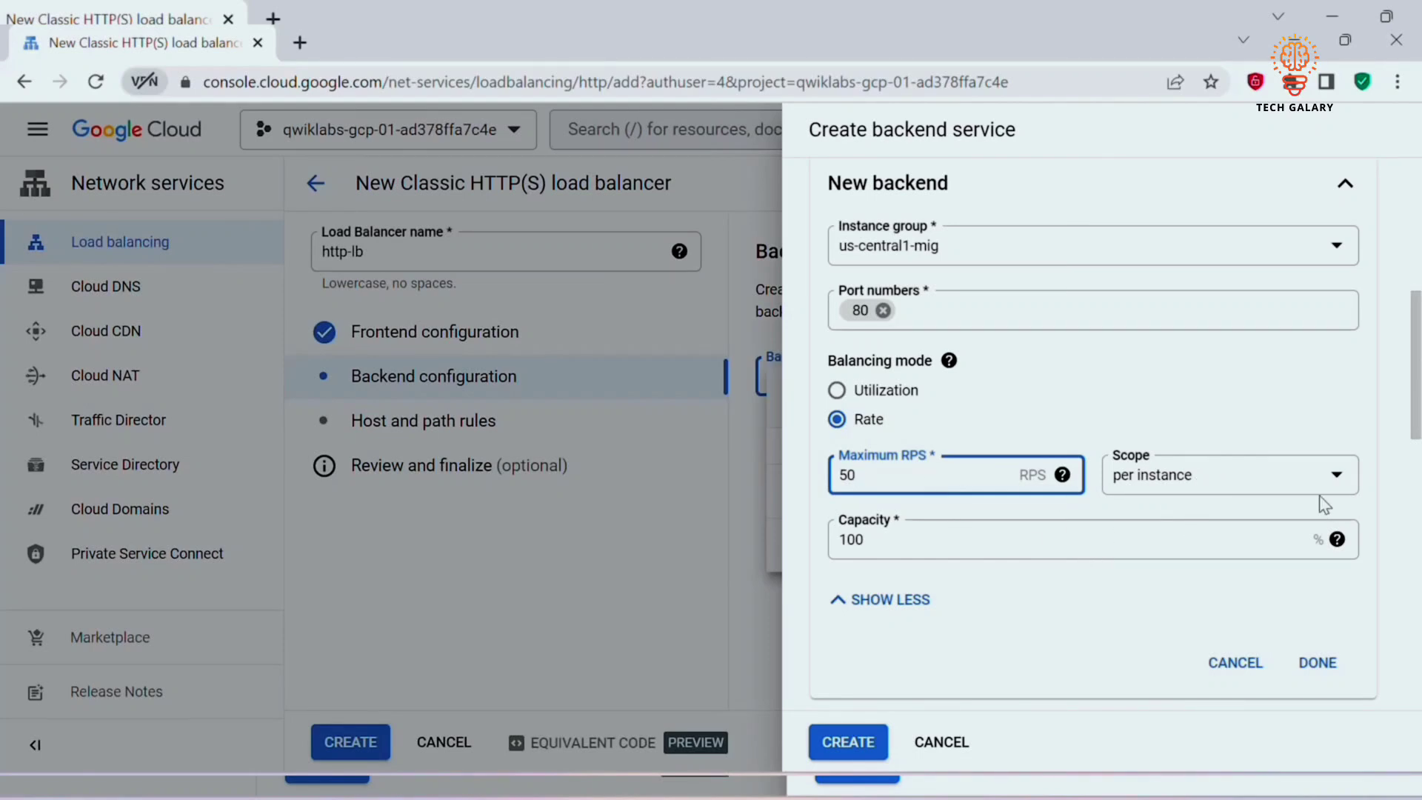
- Add europe-west1-mig as a second backend on port 80 with Utilization balancing, 80% maximum backend utilization and 100% capacity
{"action": "scroll", "coordinate": [1407, 460], "scroll_direction": "down", "scroll_amount": 2}
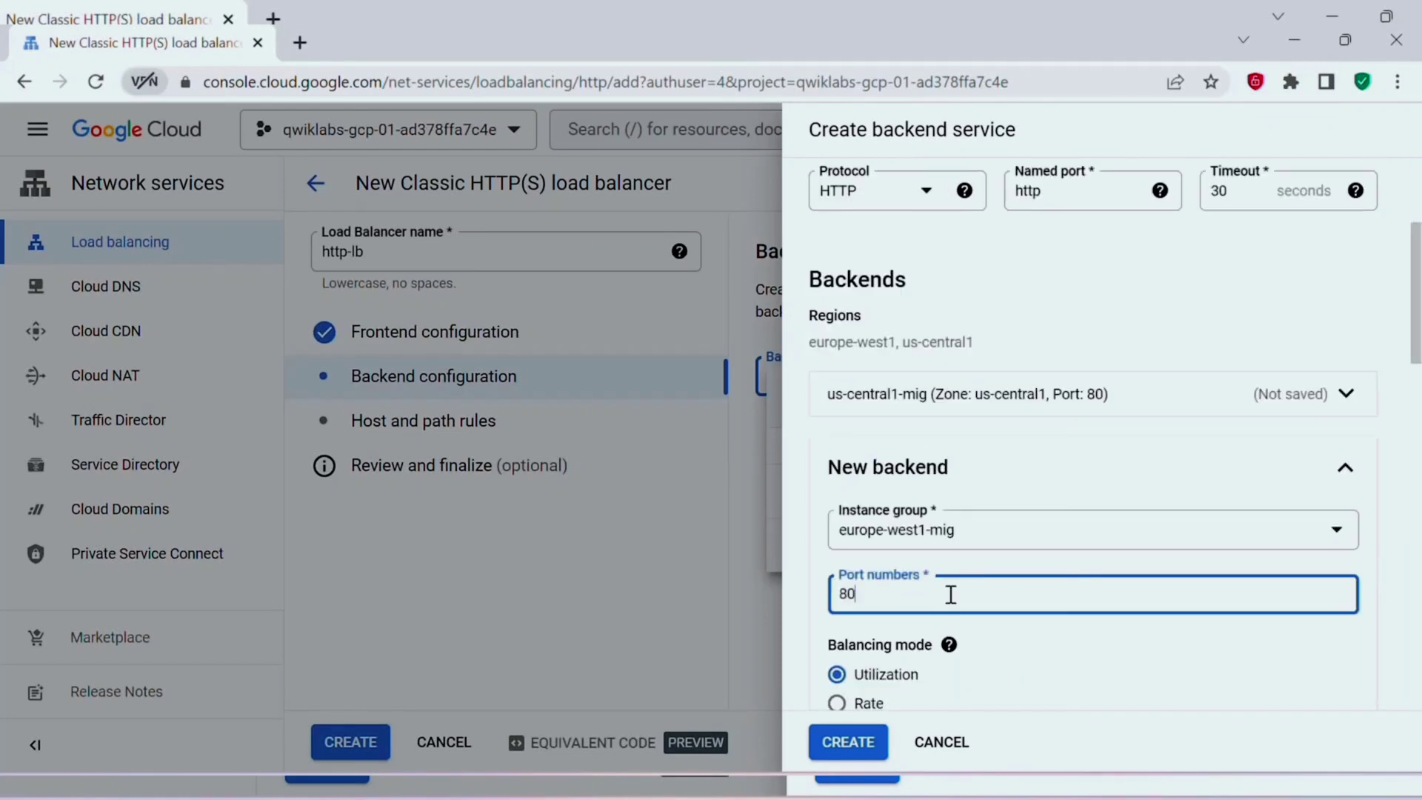
{"action": "left_click_drag", "start_coordinate": [1420, 334], "coordinate": [1420, 401]}
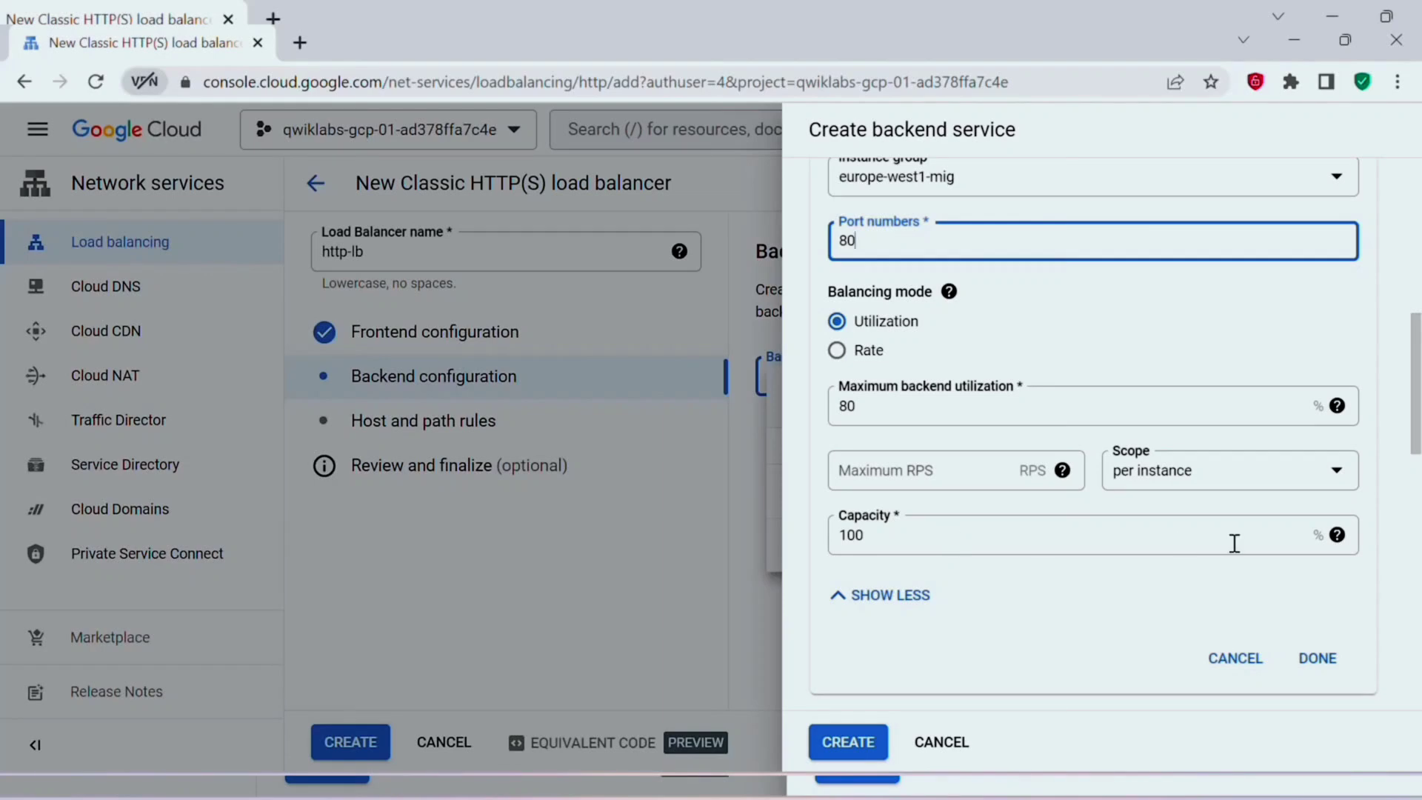
{"action": "left_click_drag", "start_coordinate": [1416, 419], "coordinate": [1416, 370]}
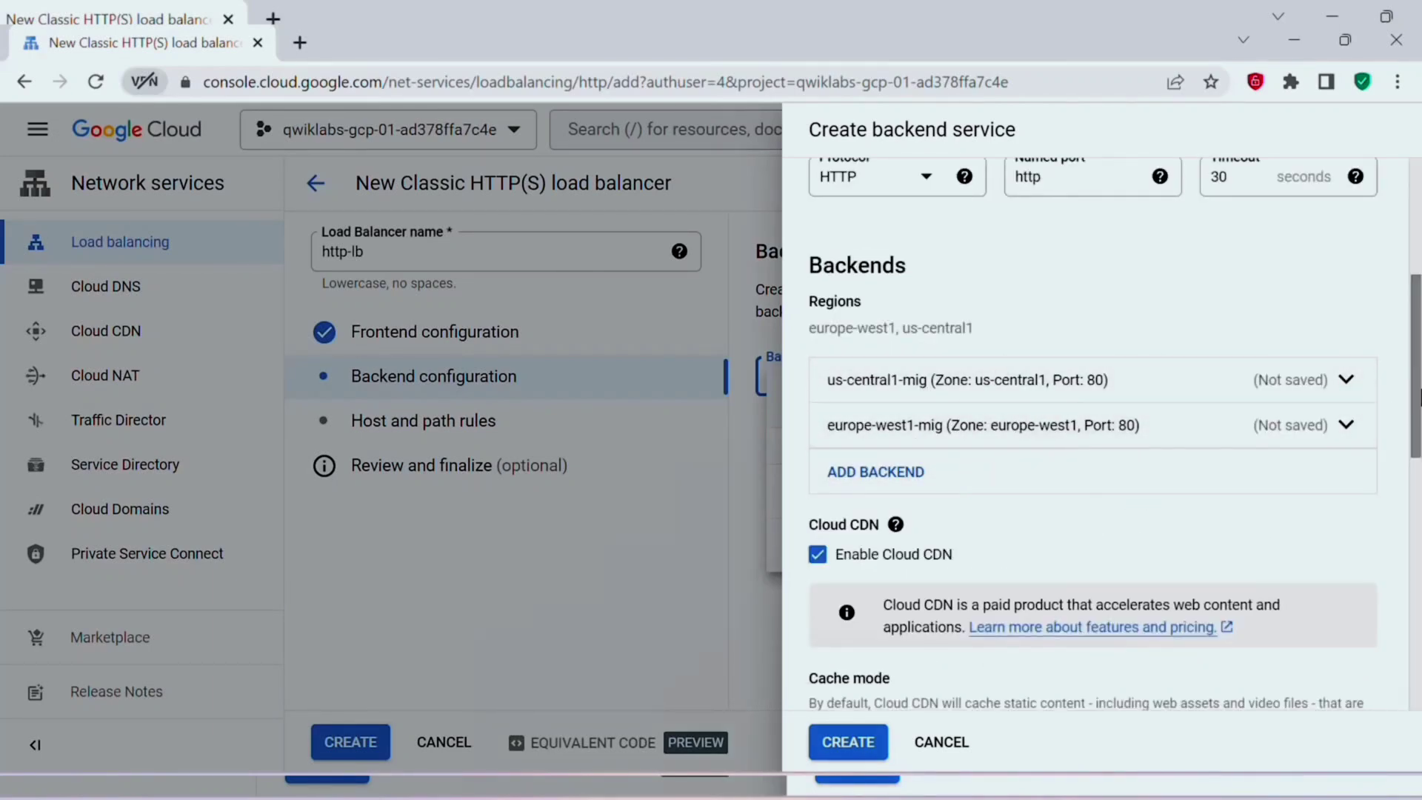
- Assign http-health-check as the backend service's health check and enable logging
{"action": "scroll", "coordinate": [1186, 515], "scroll_direction": "down", "scroll_amount": 6}
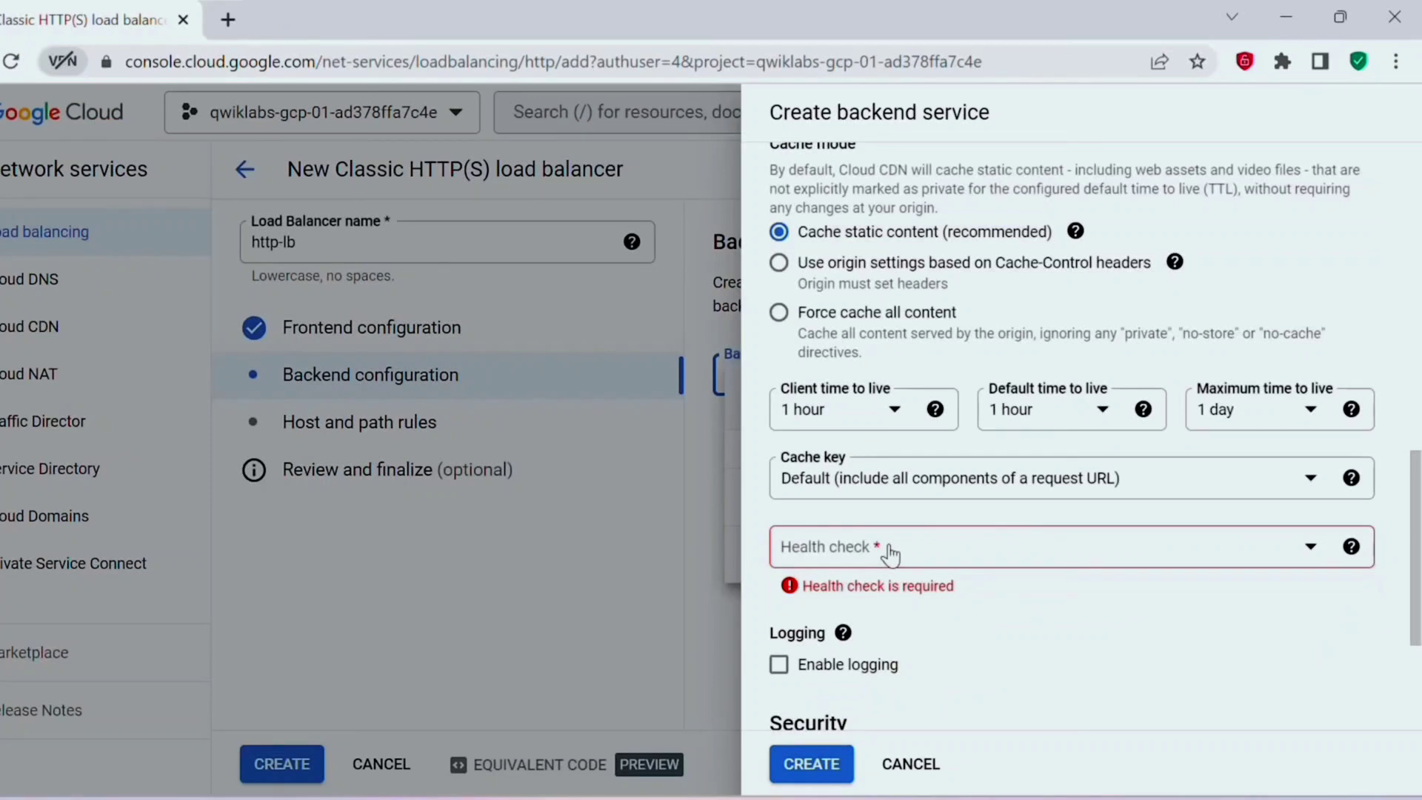
{"action": "left_click", "coordinate": [889, 554]}
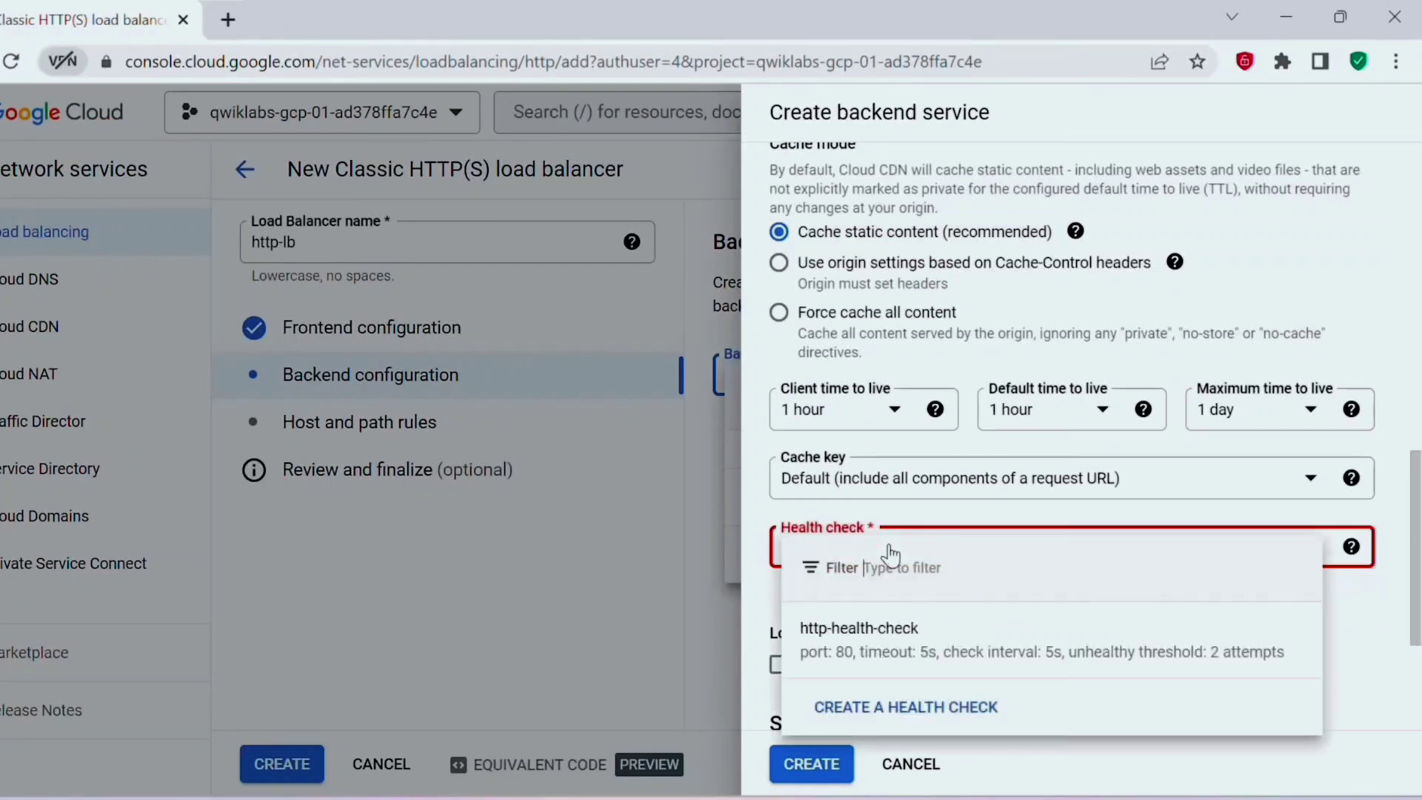
{"action": "left_click", "coordinate": [876, 653]}
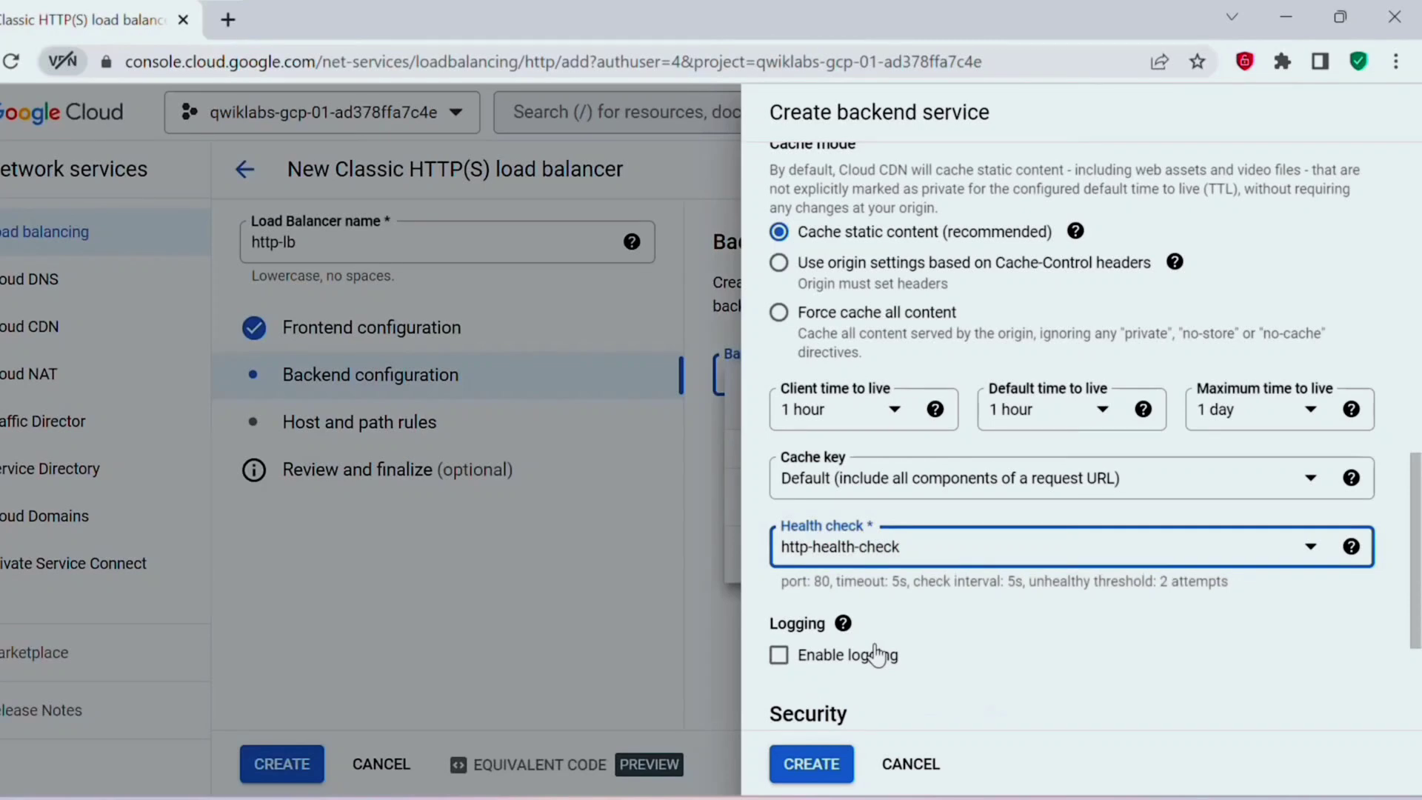
{"action": "left_click", "coordinate": [874, 642]}
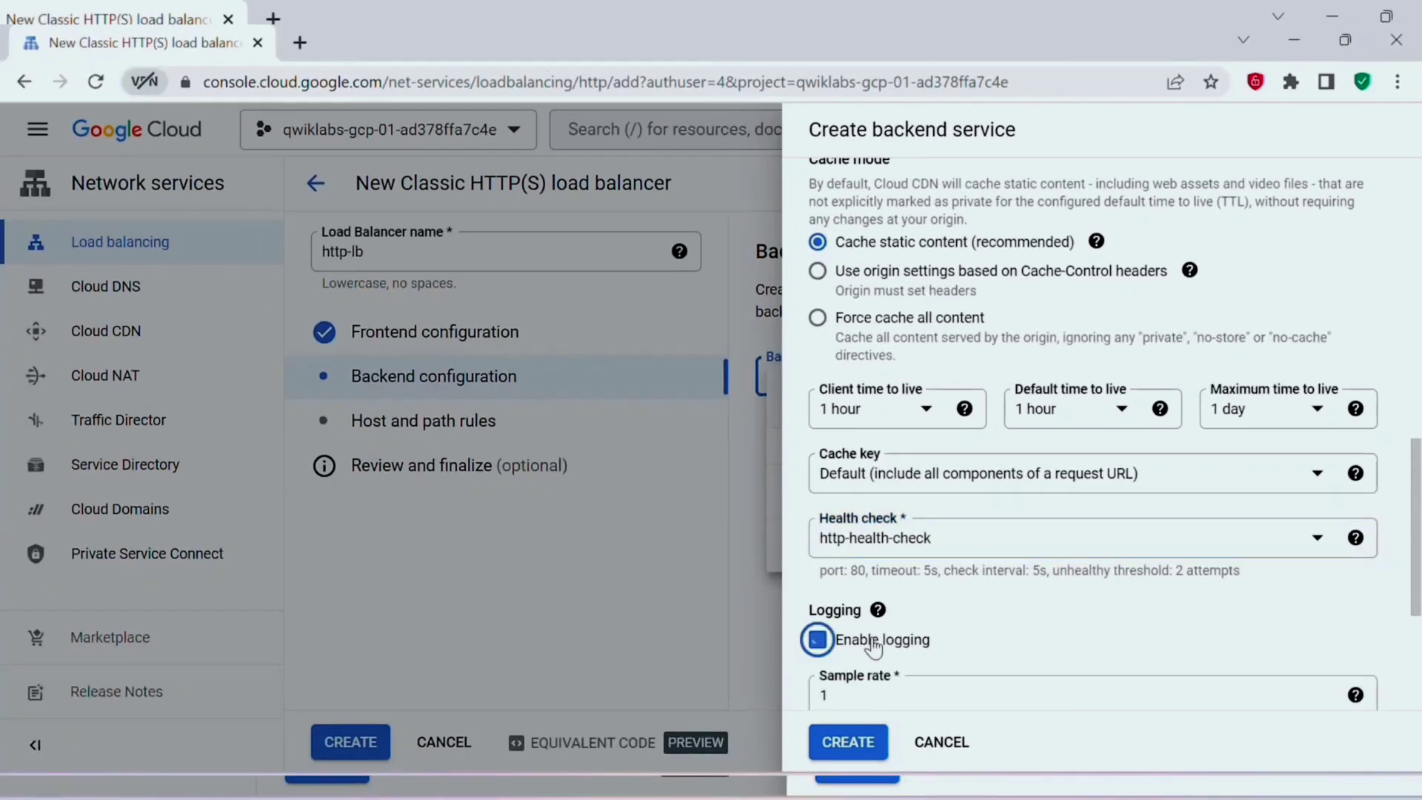
- Keep the logging sample rate at 1, create the http-backend service, and create the http-lb load balancer
{"action": "scroll", "coordinate": [1416, 585], "scroll_direction": "down", "scroll_amount": 3}
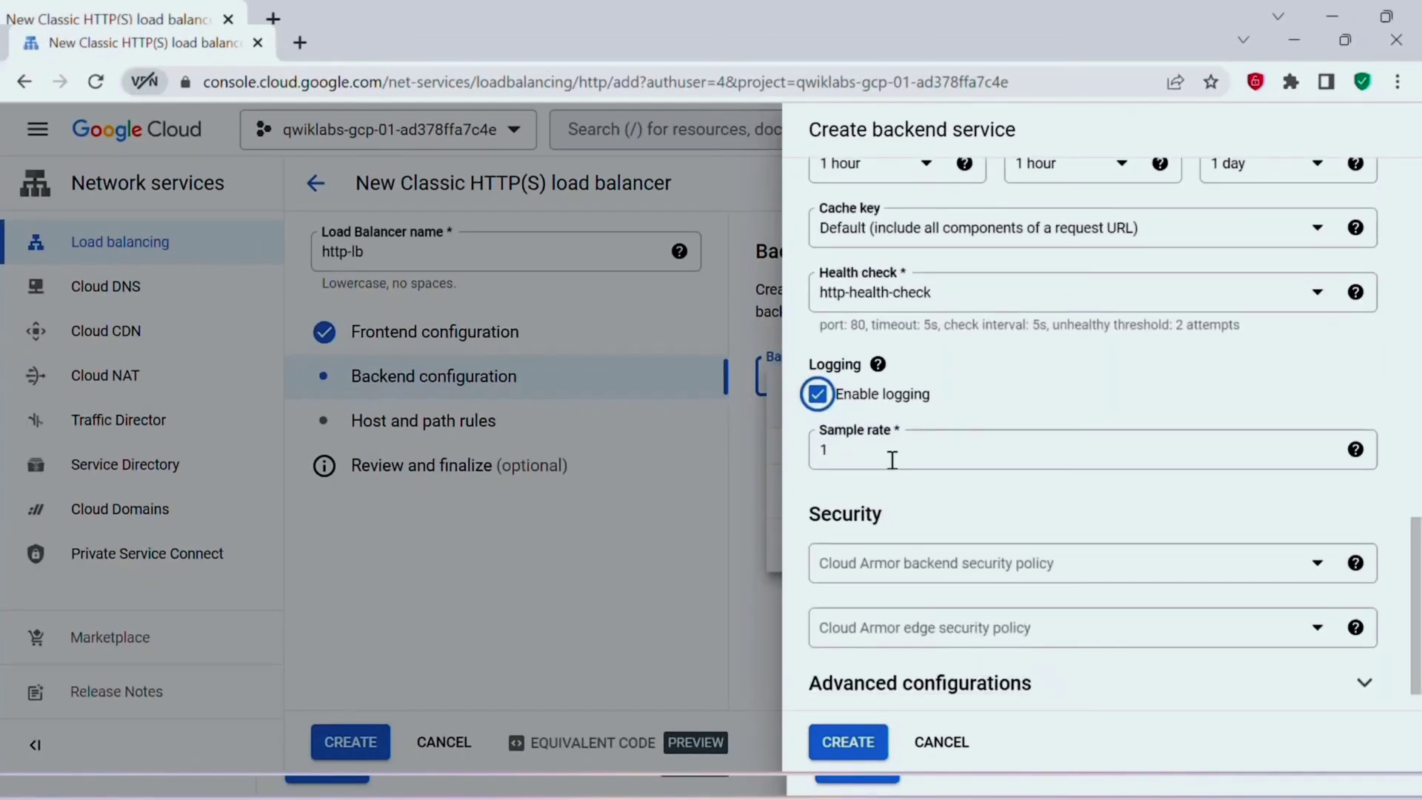
{"action": "left_click", "coordinate": [851, 750]}
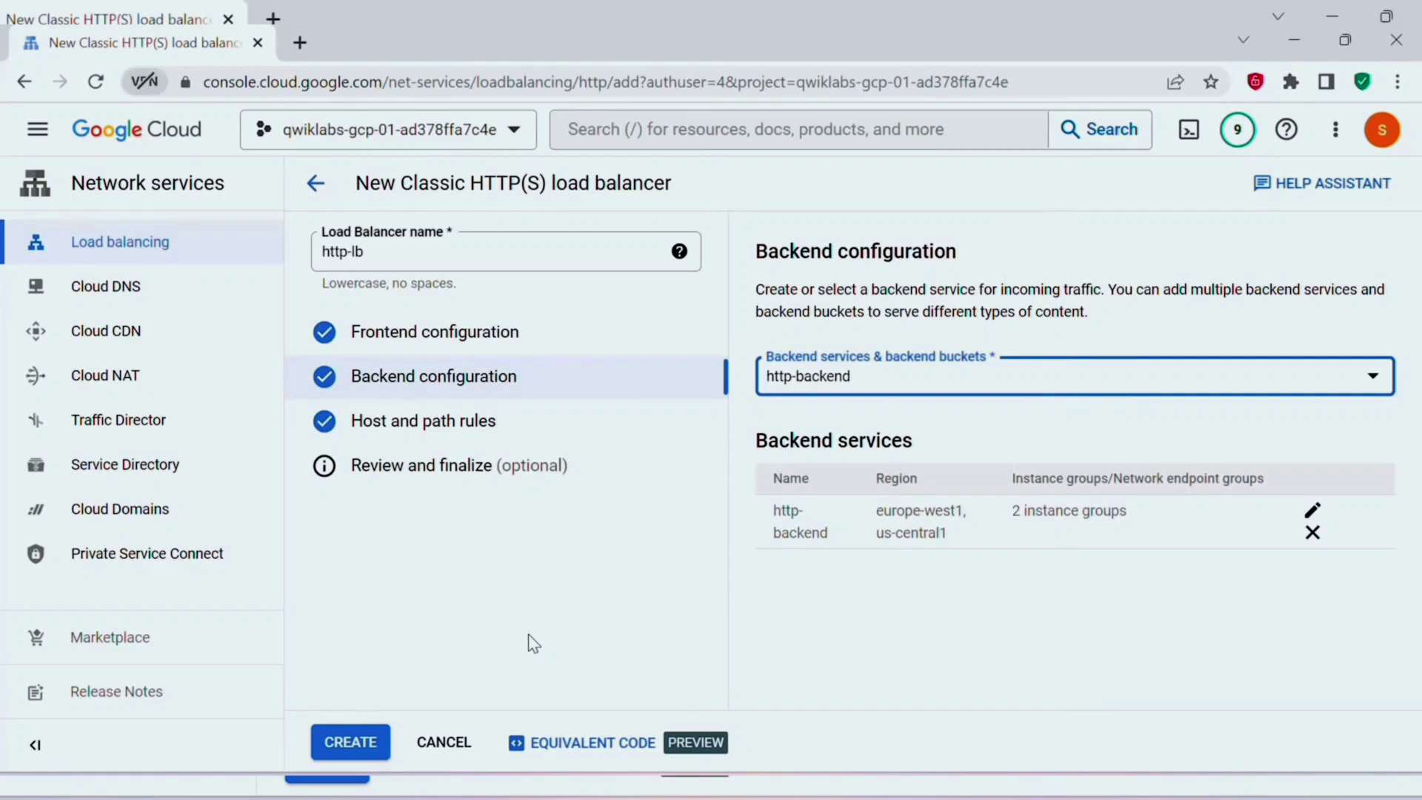
{"action": "left_click", "coordinate": [353, 741]}
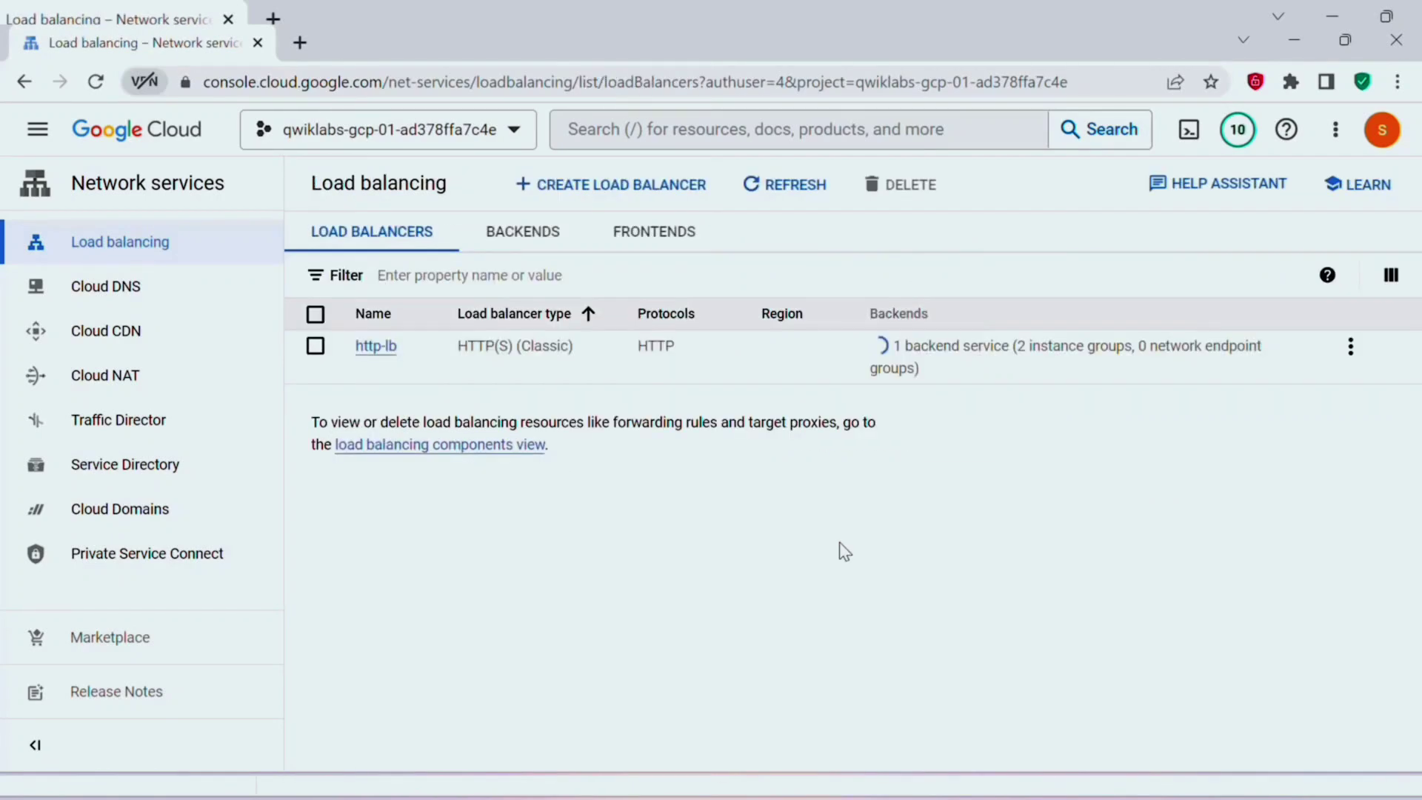